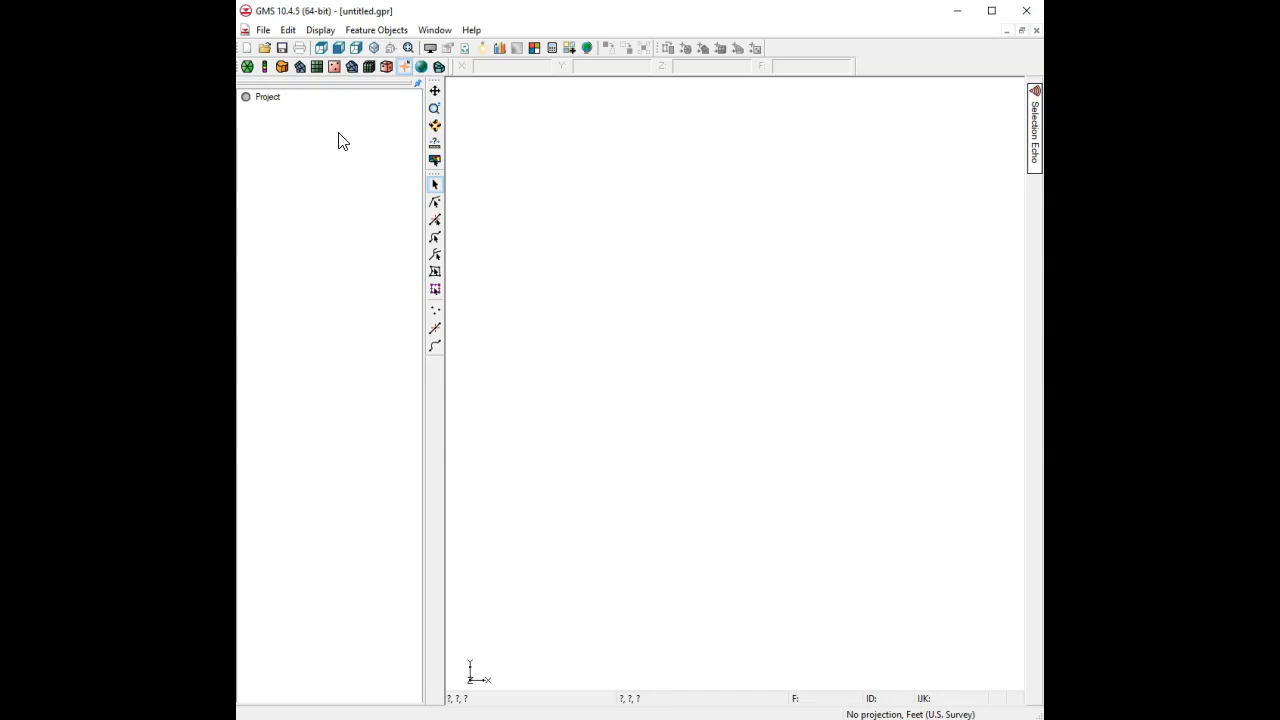
click(358, 28)
mouse_move(338, 29)
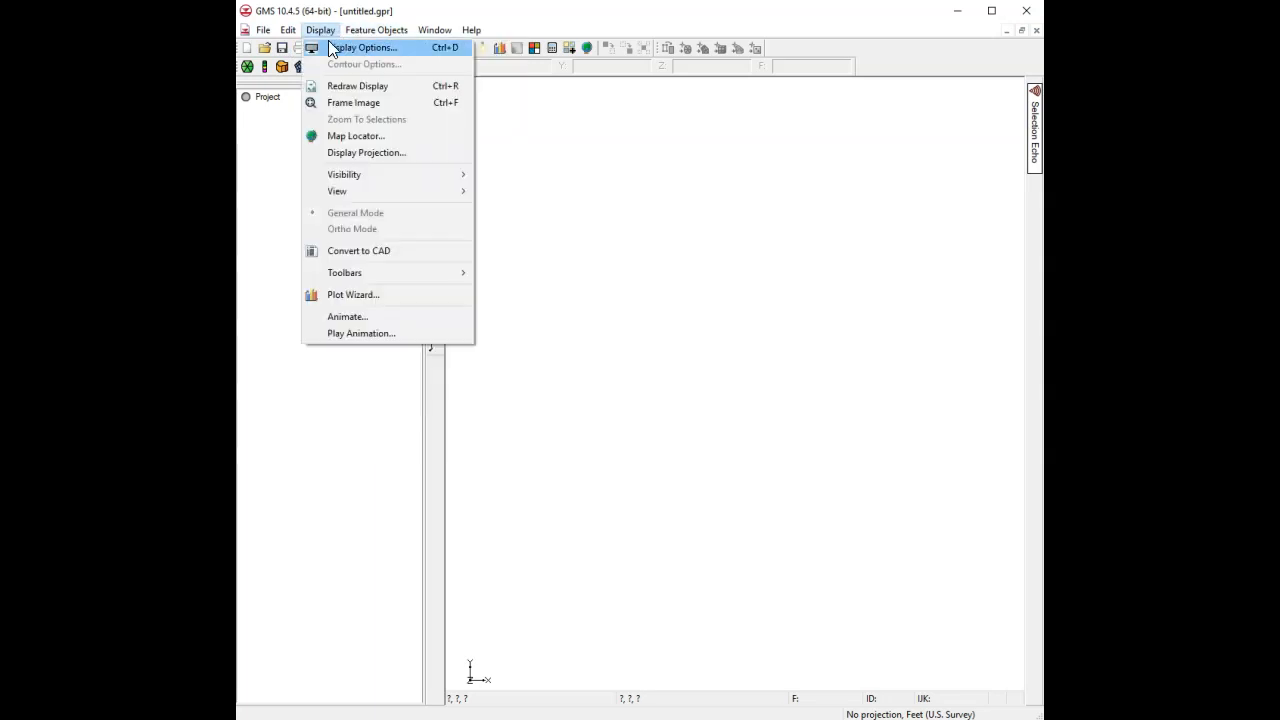
click(650, 110)
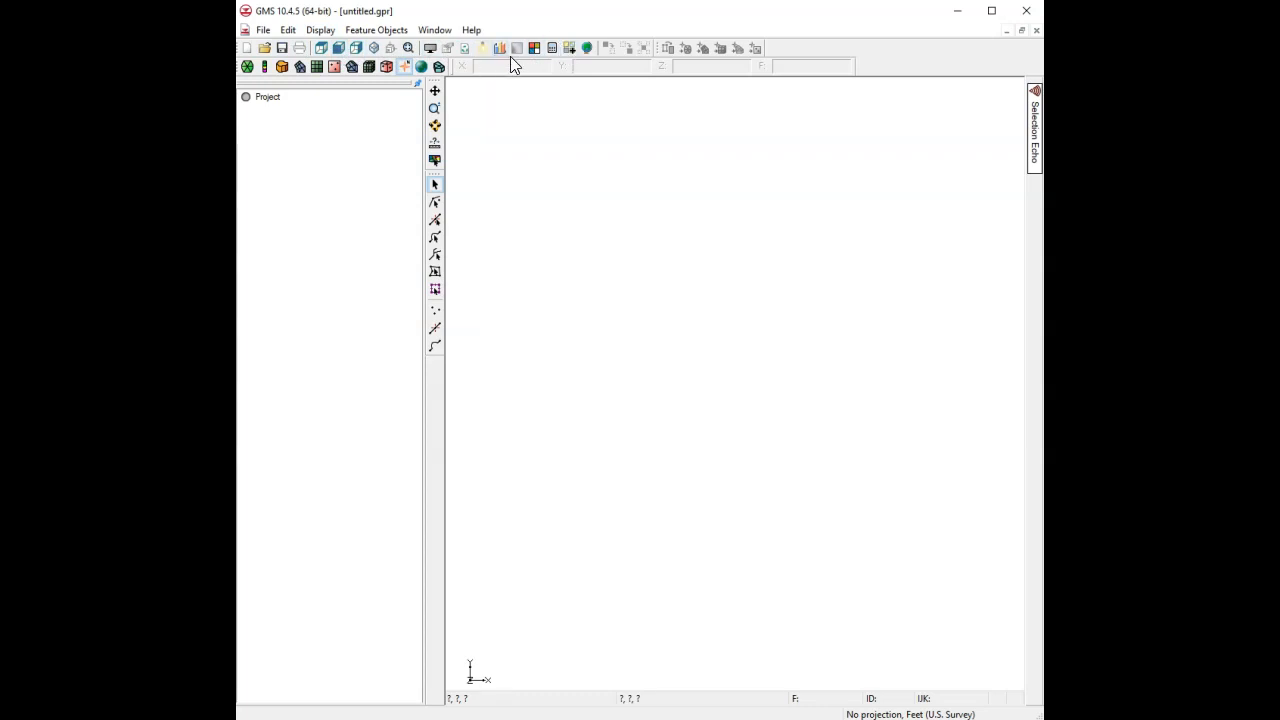
- Go through the modules from TINs and boreholes to GIS and UGrid, examining the commands and tools each one offers
click(335, 67)
click(317, 67)
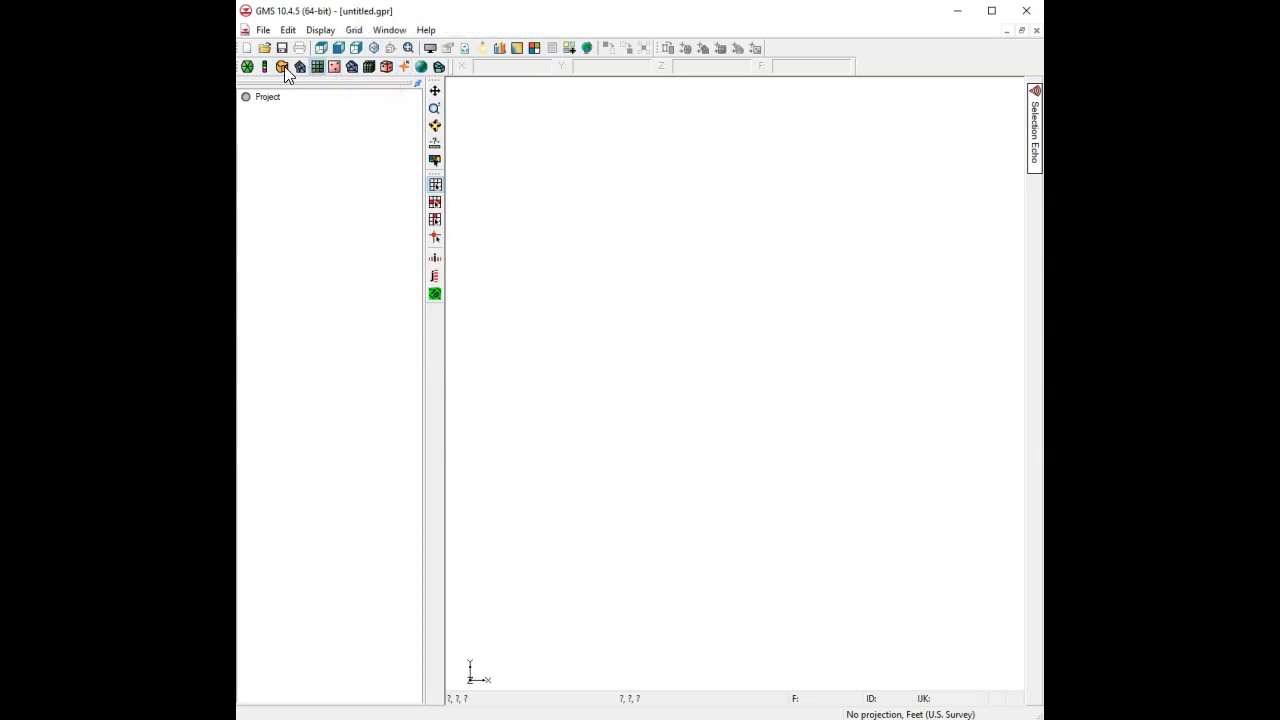
click(301, 67)
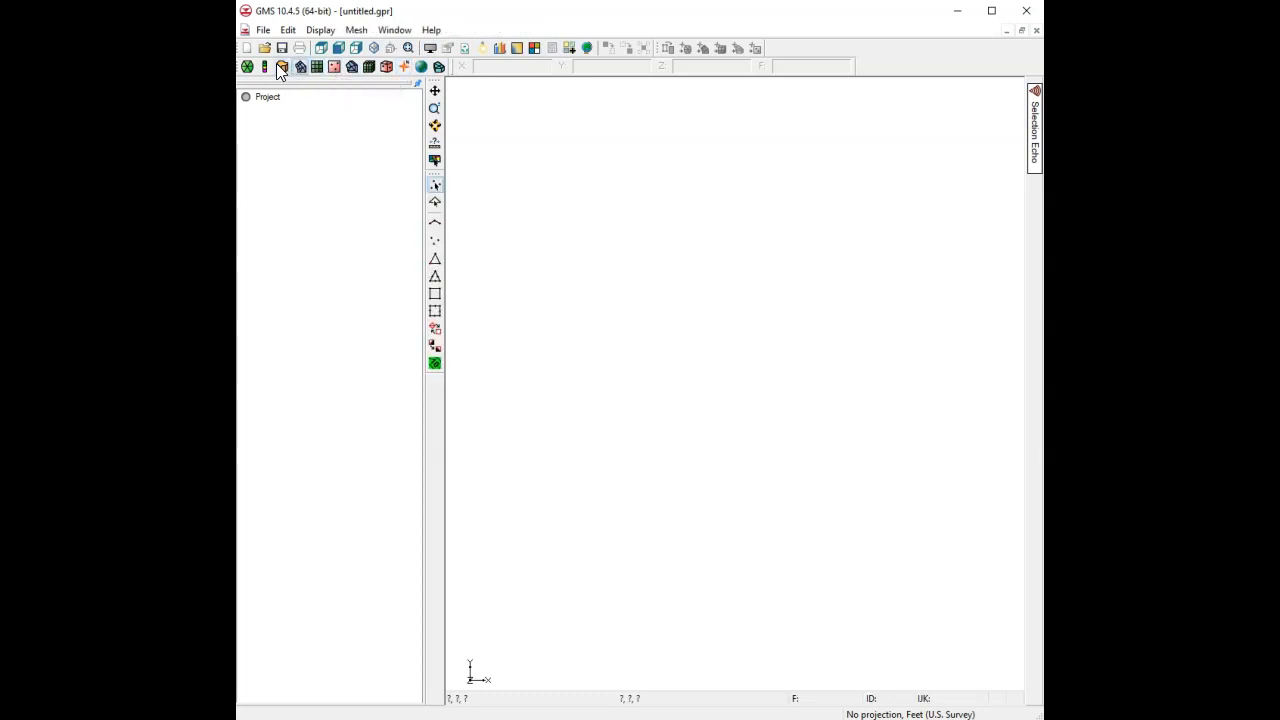
click(281, 67)
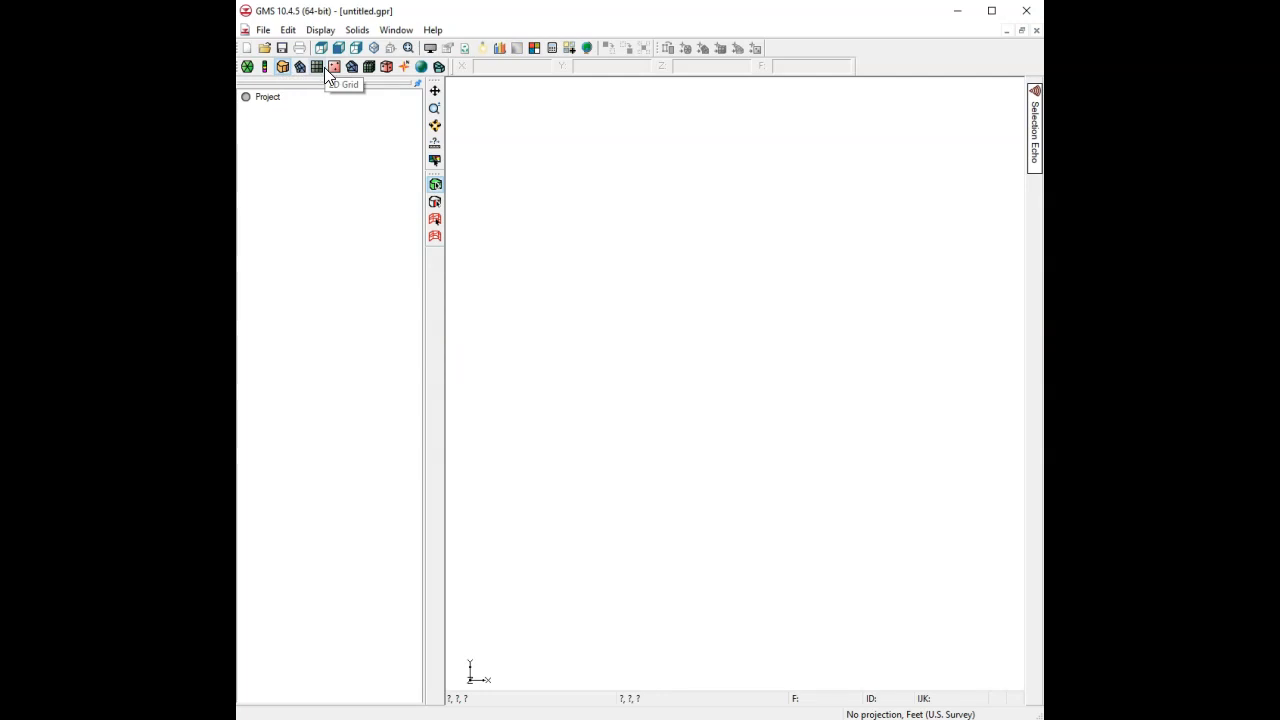
click(248, 67)
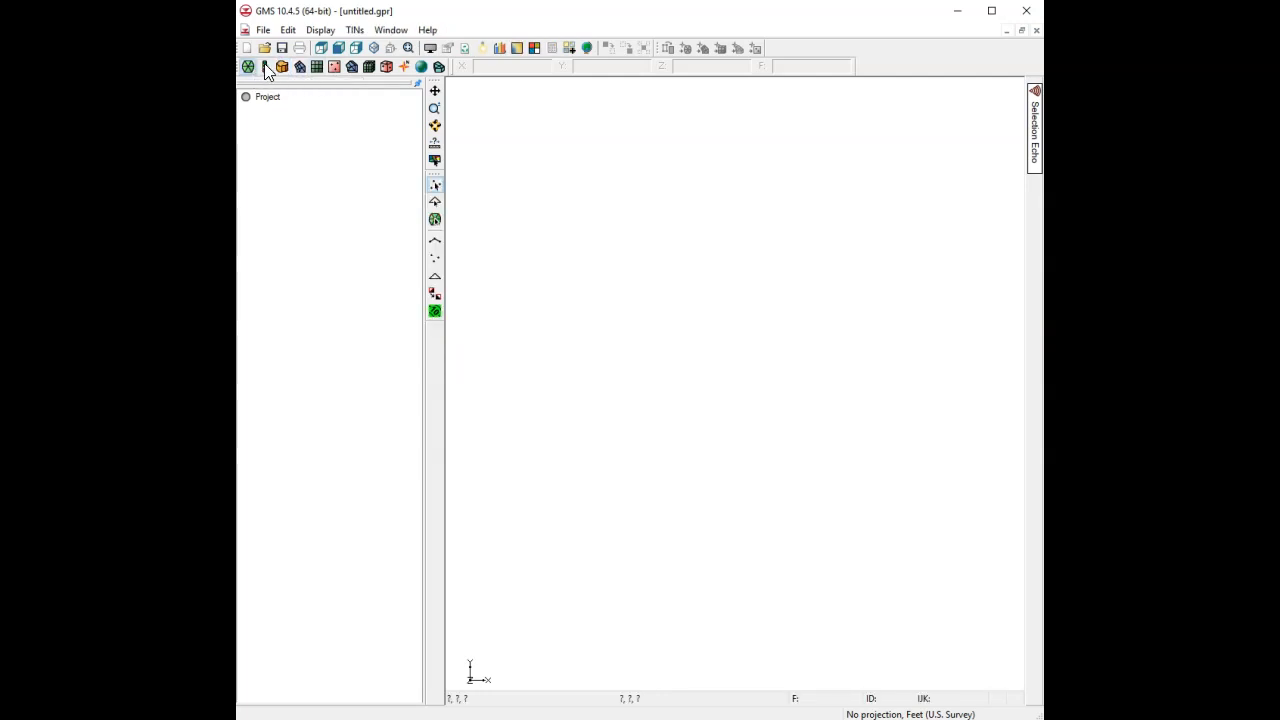
click(266, 68)
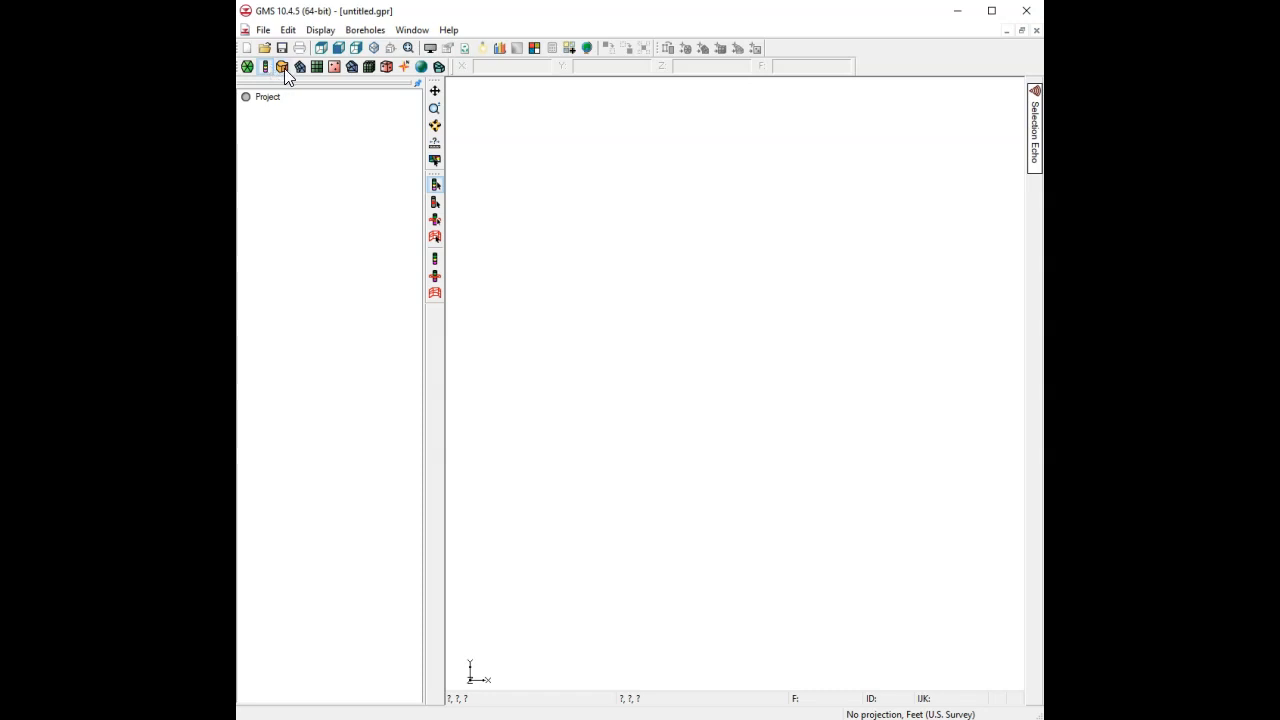
click(283, 67)
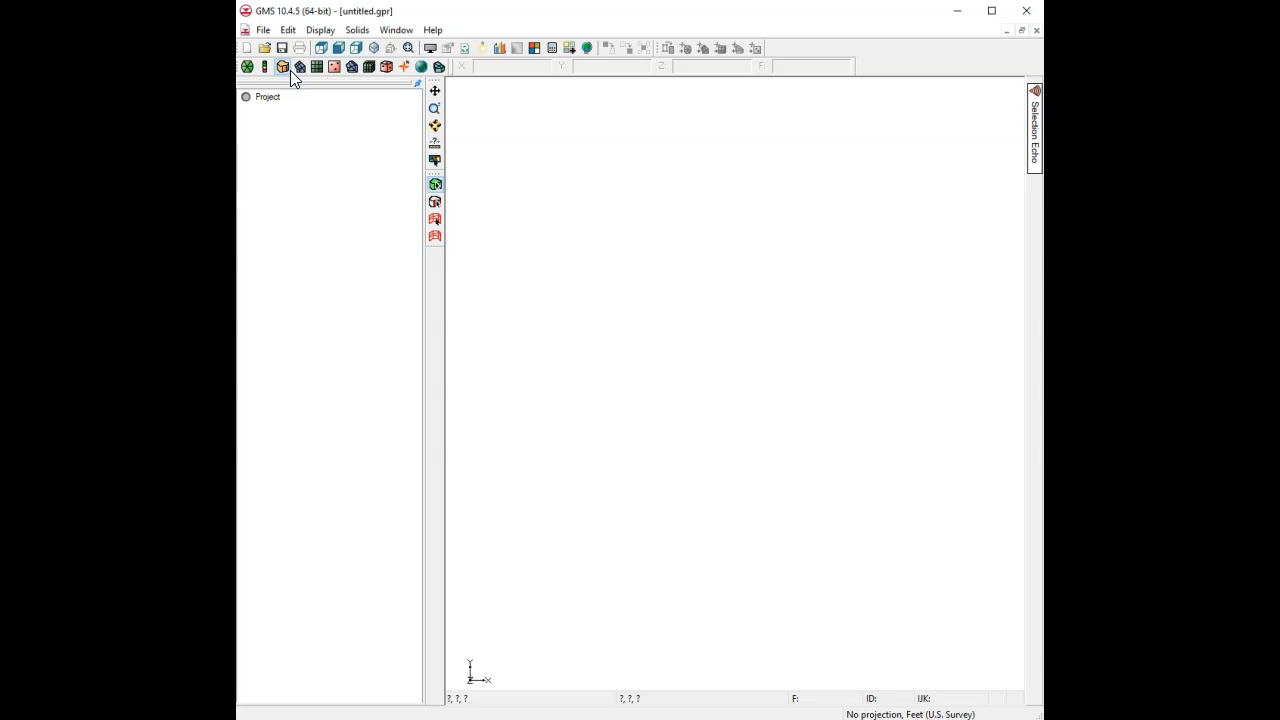
click(301, 67)
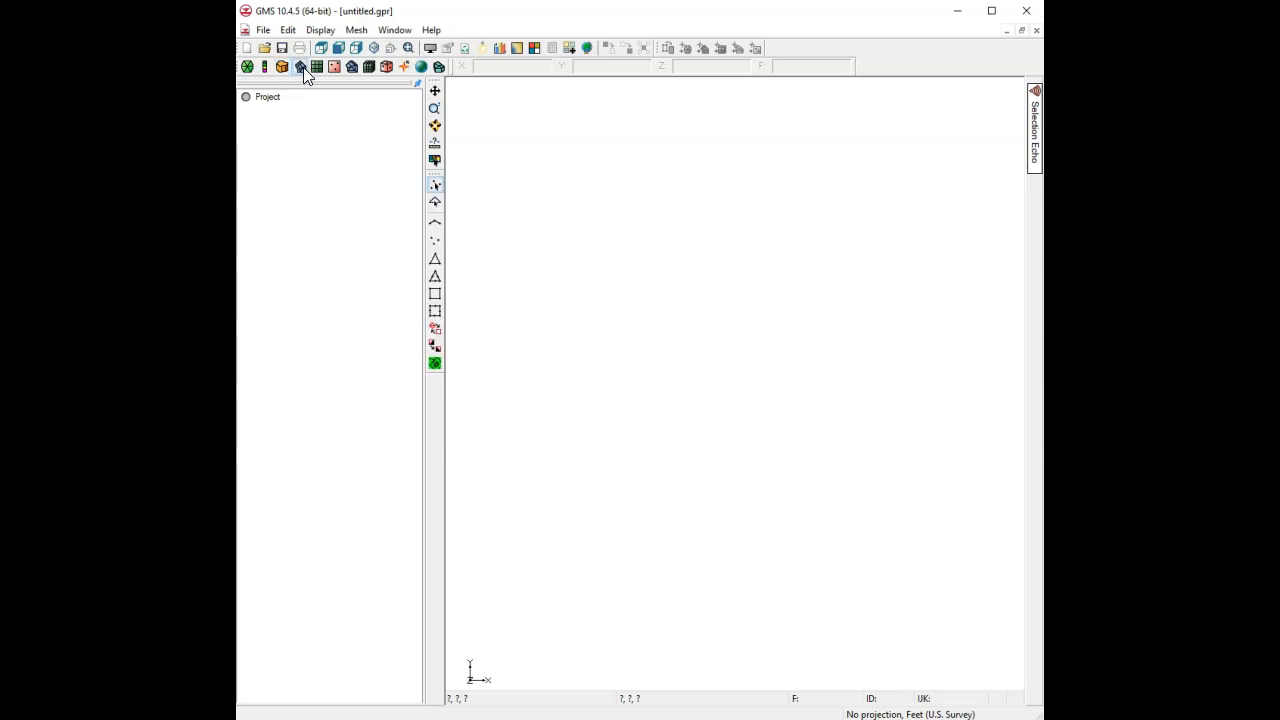
click(319, 71)
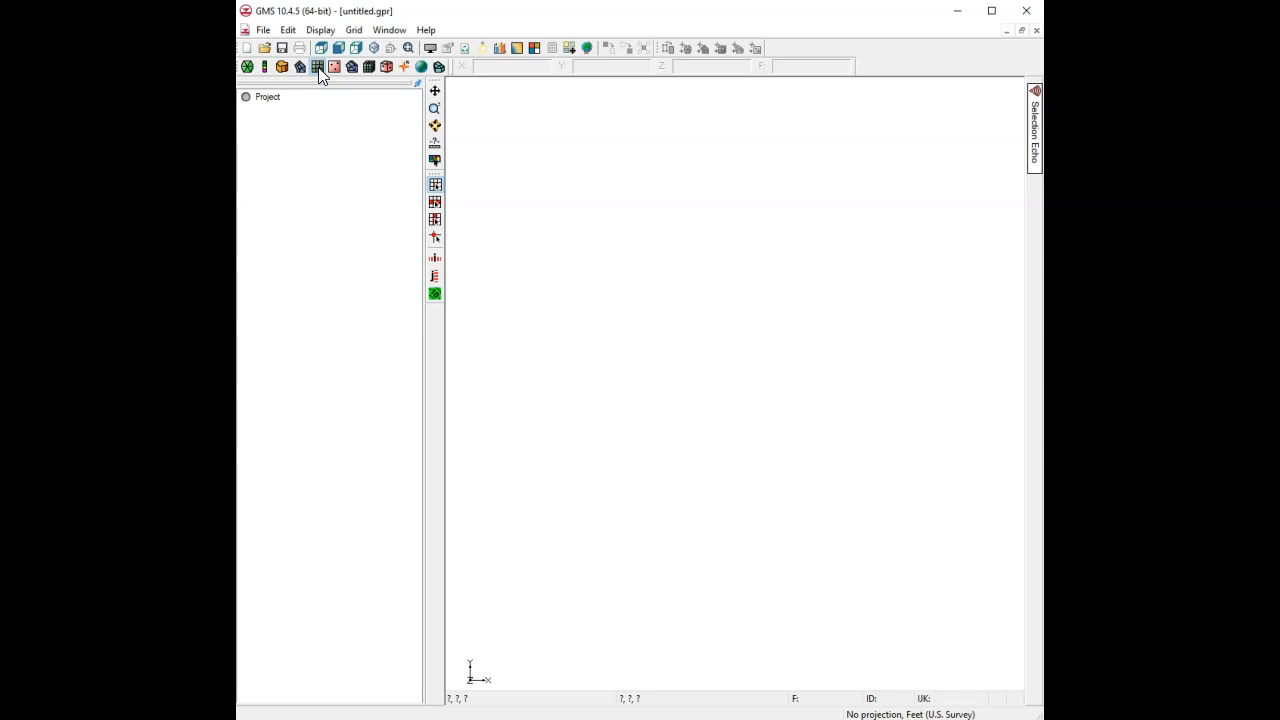
click(335, 68)
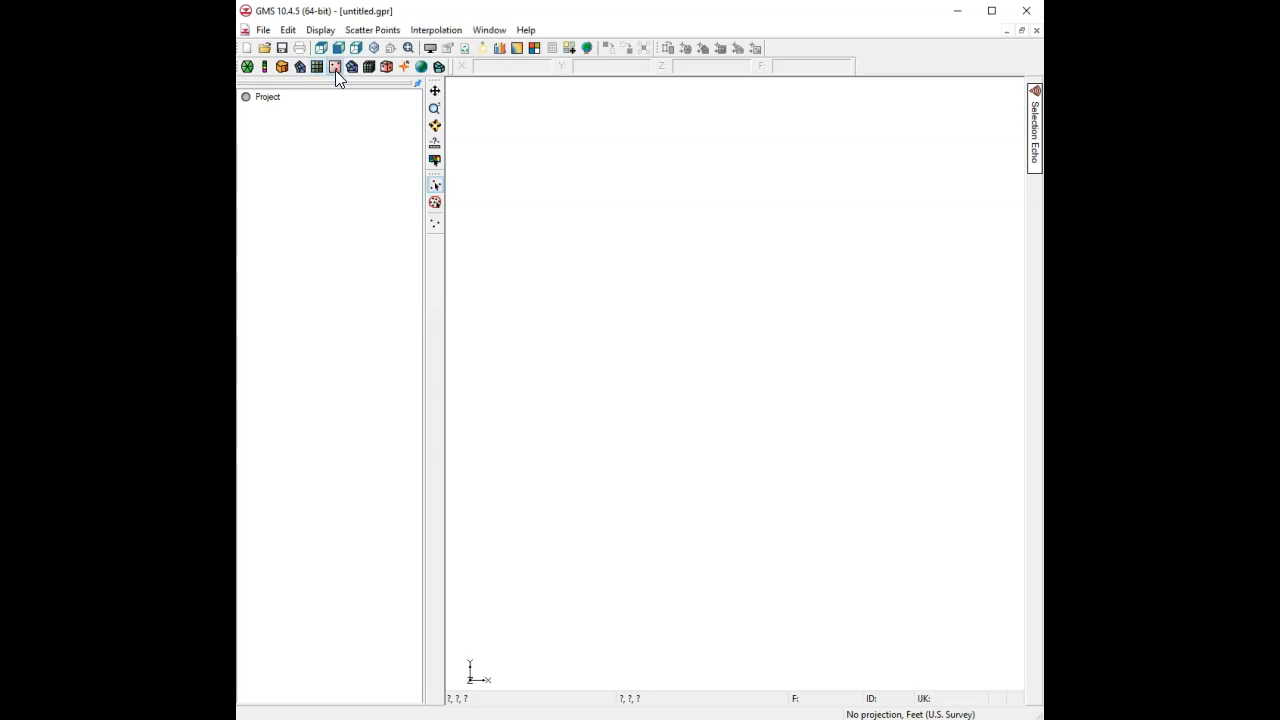
click(351, 68)
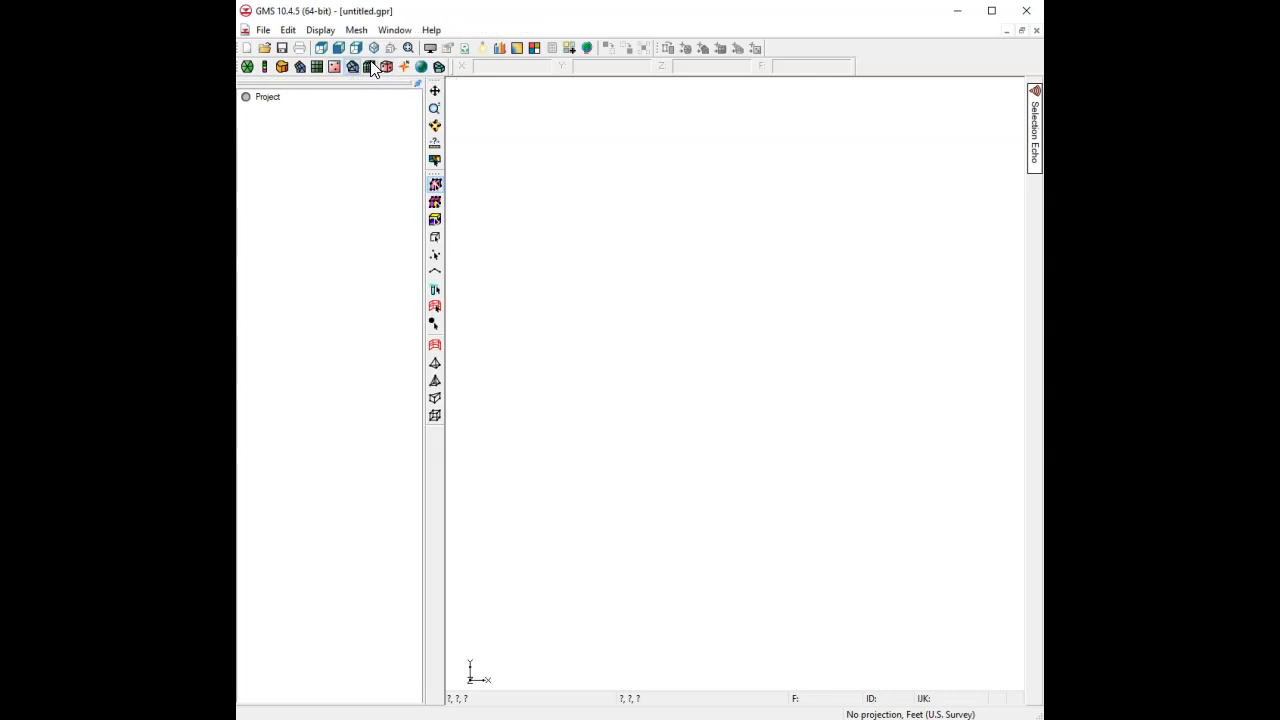
click(370, 67)
click(388, 67)
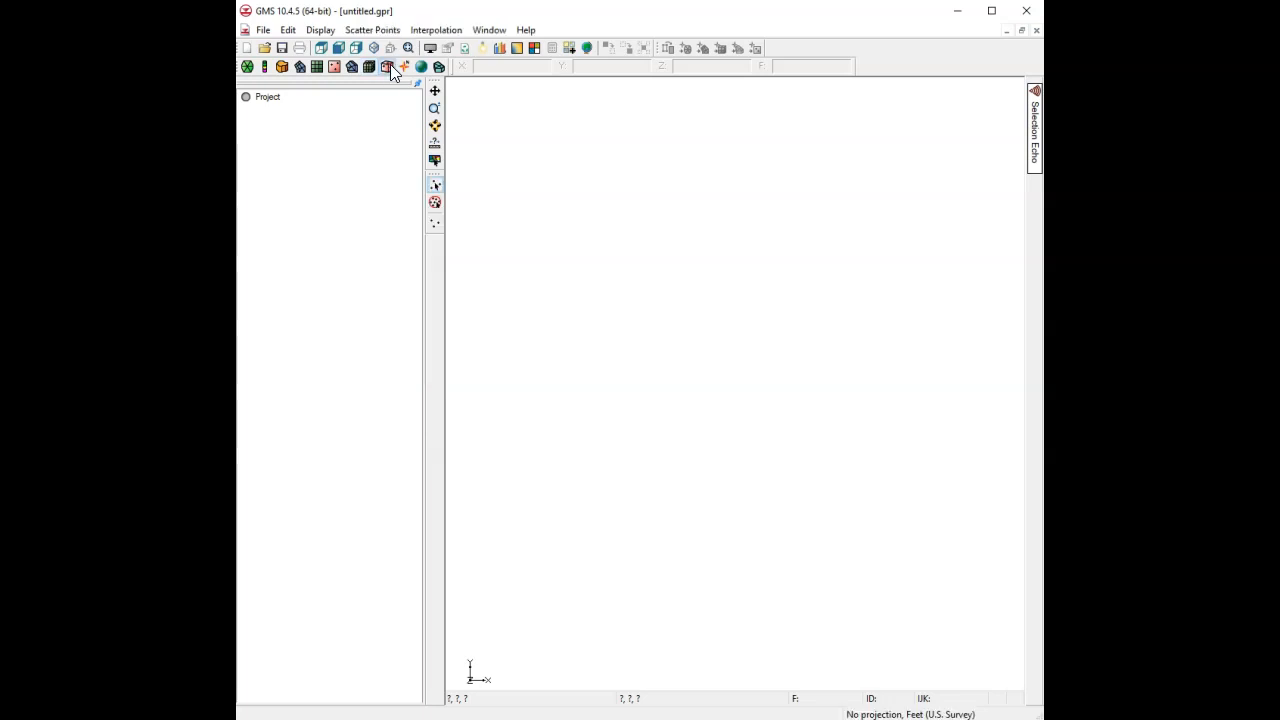
click(406, 66)
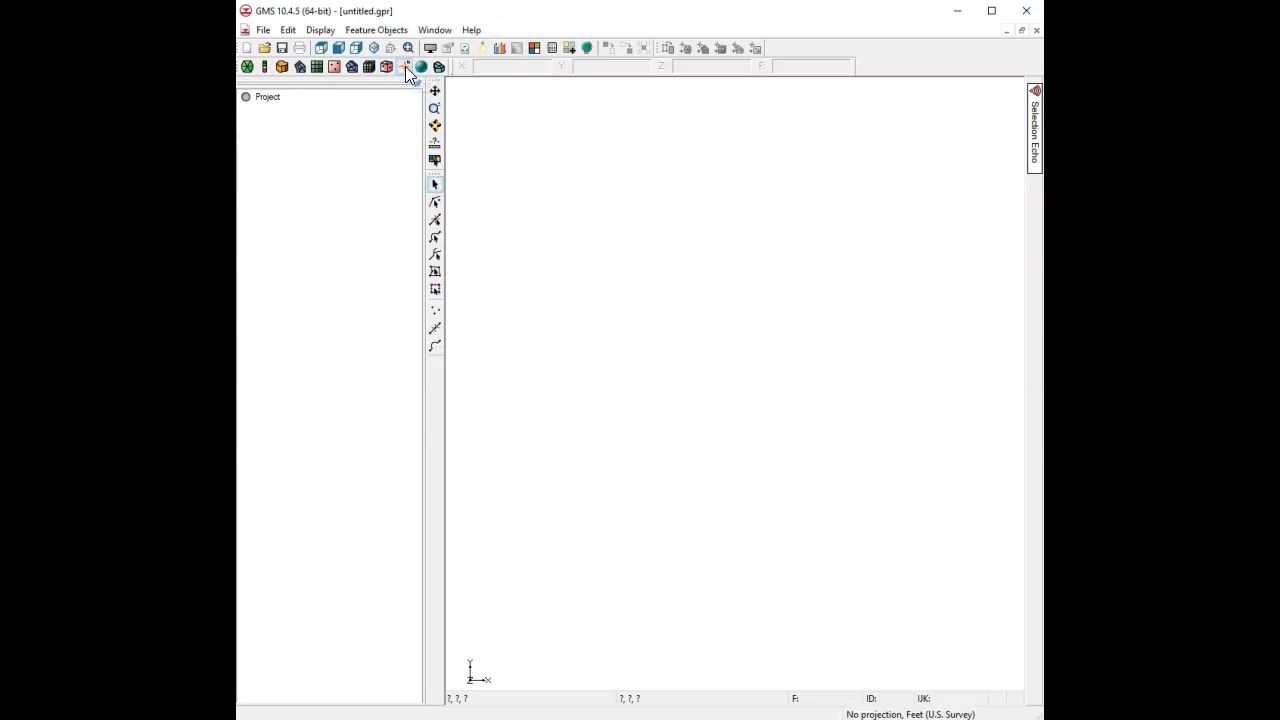
click(421, 66)
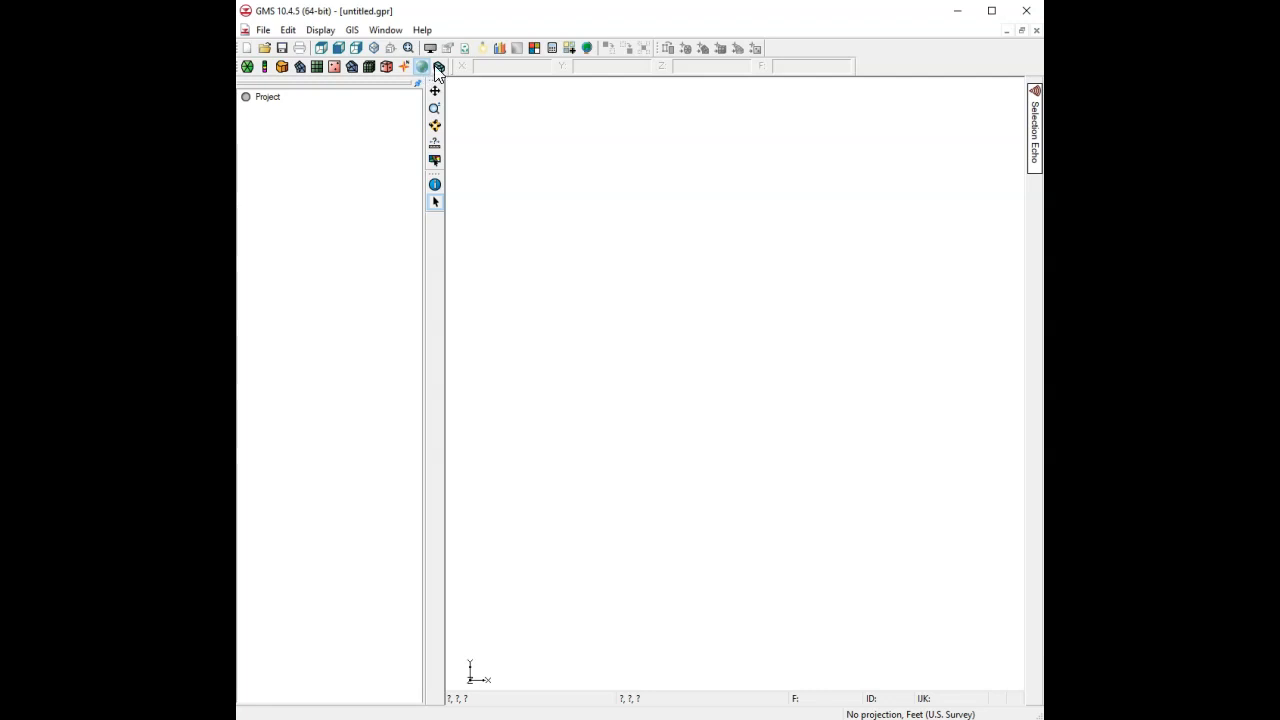
click(439, 67)
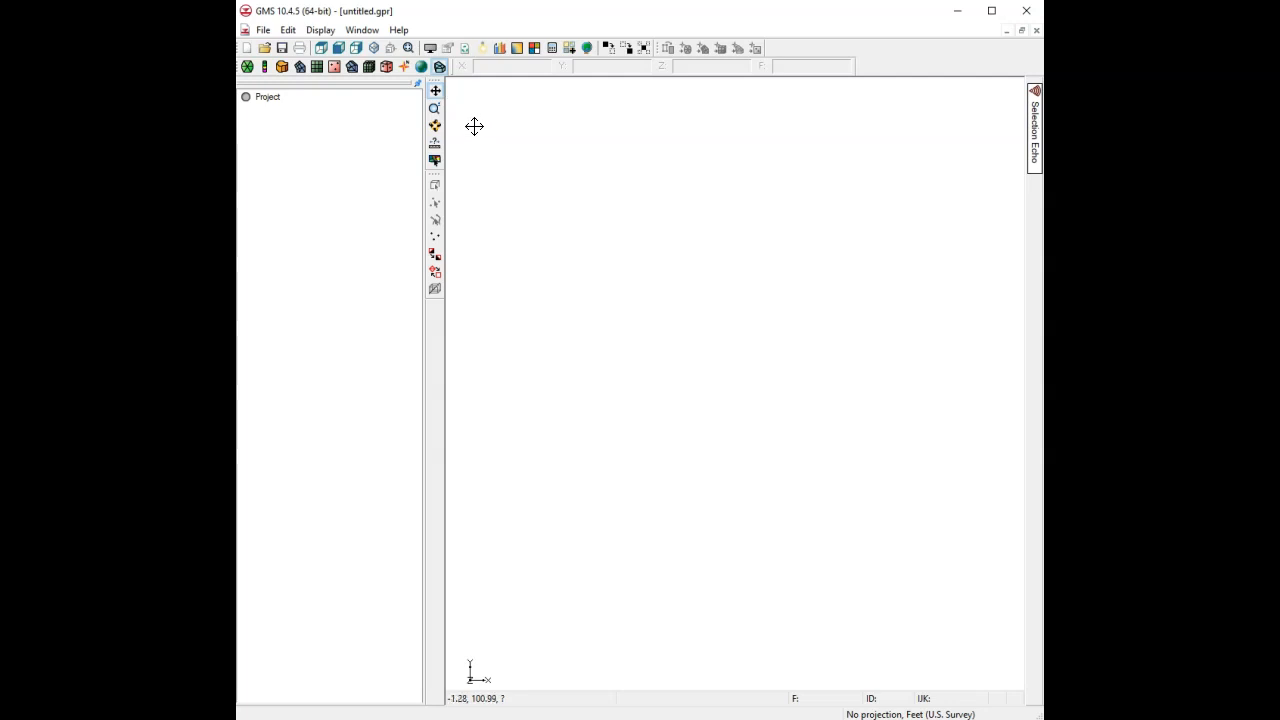
- Compare the commands and tools of the 3D Grid and 3D Mesh modules, ending in the 3D Grid module
click(369, 67)
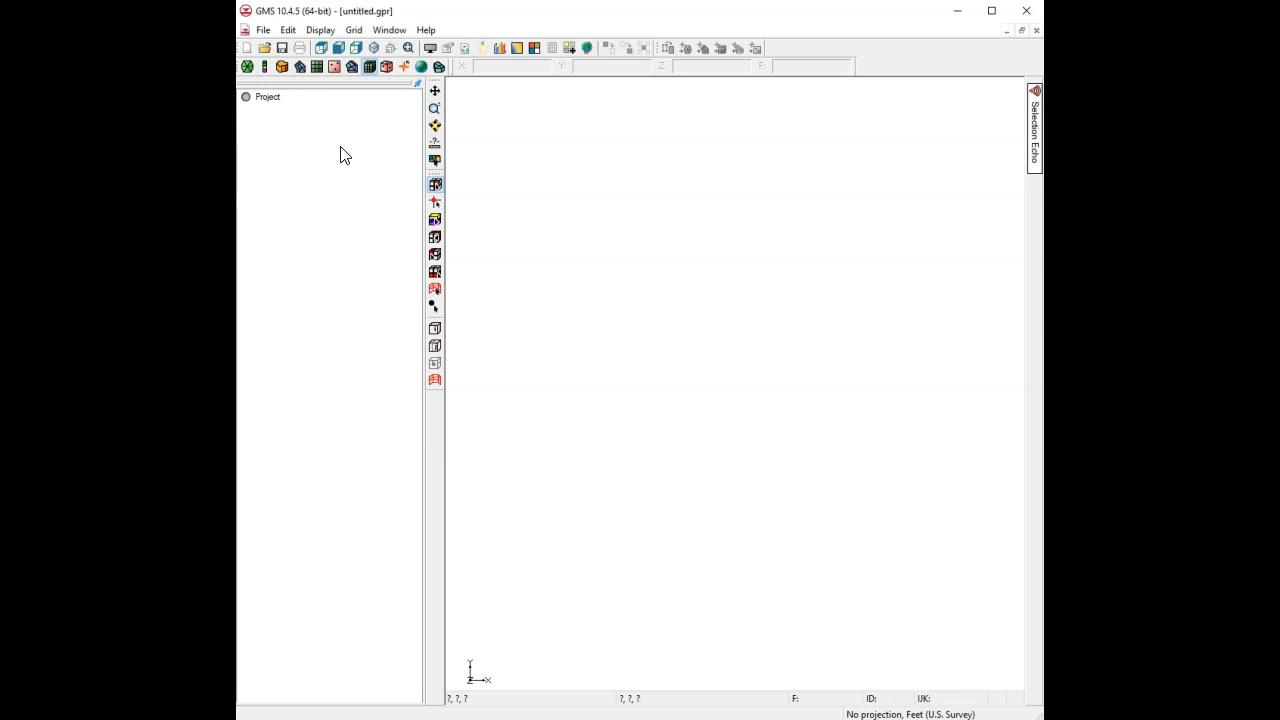
click(353, 68)
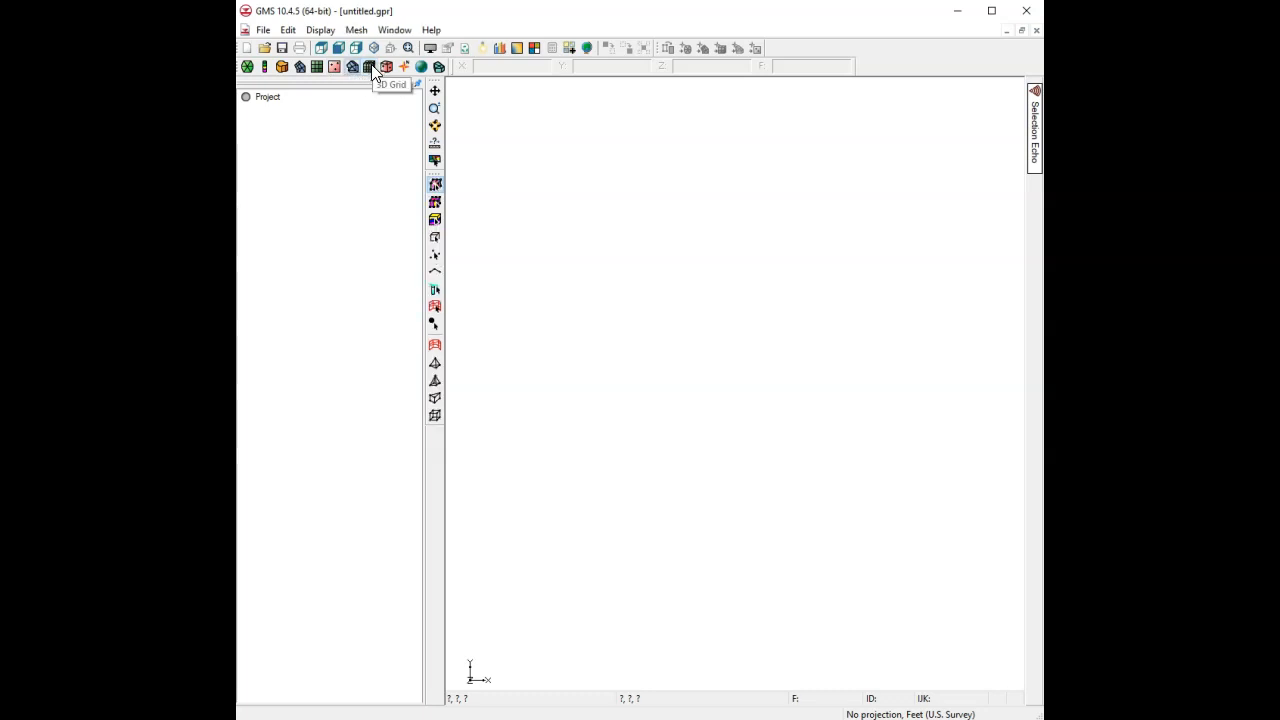
click(356, 30)
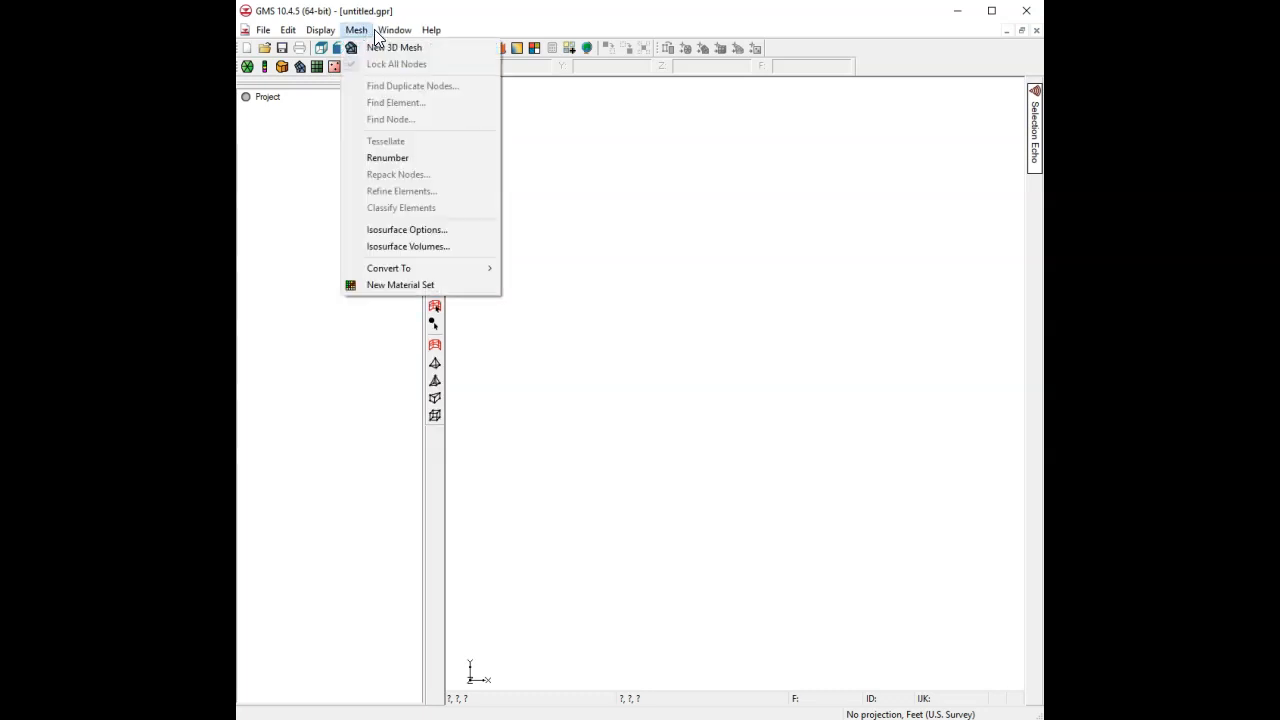
click(413, 13)
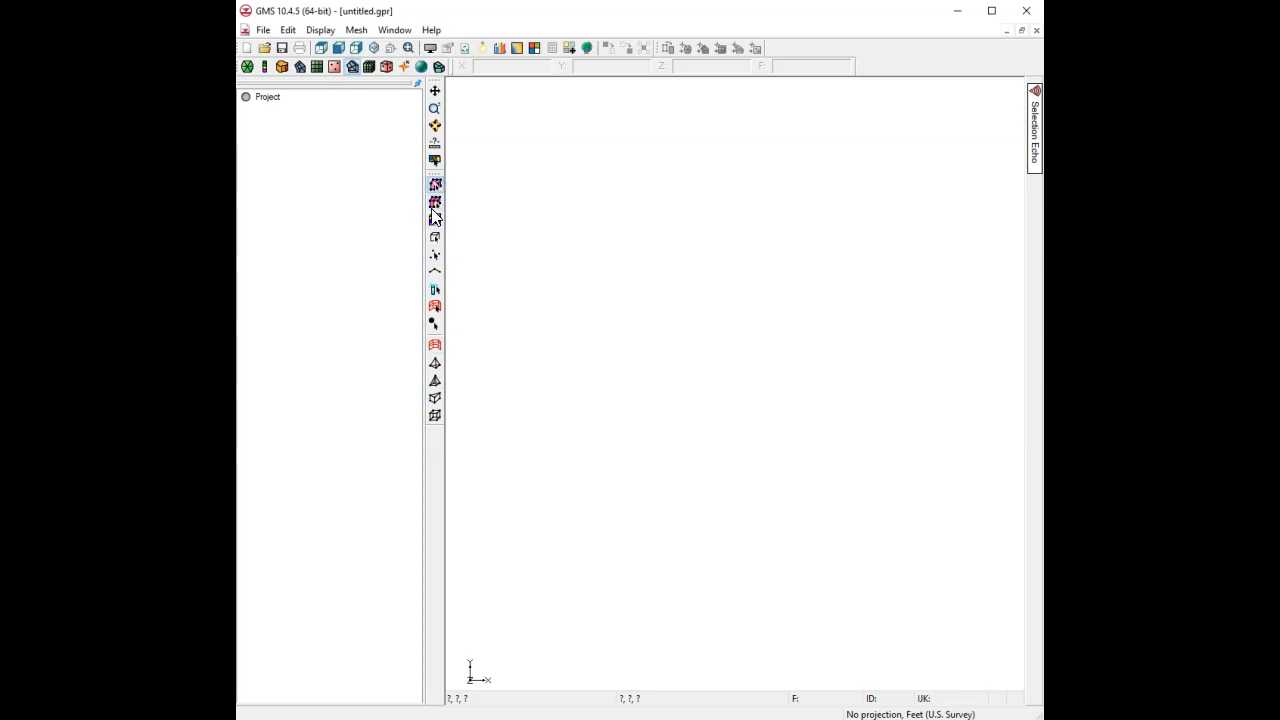
click(369, 67)
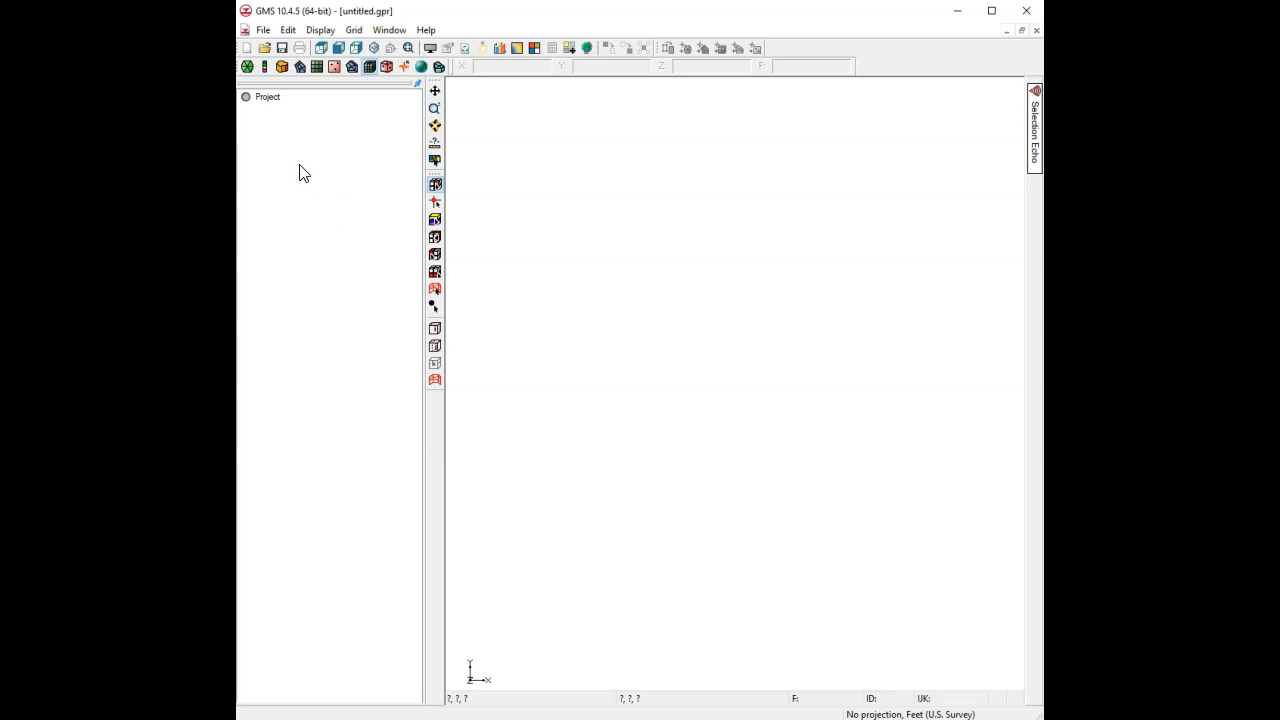
click(356, 31)
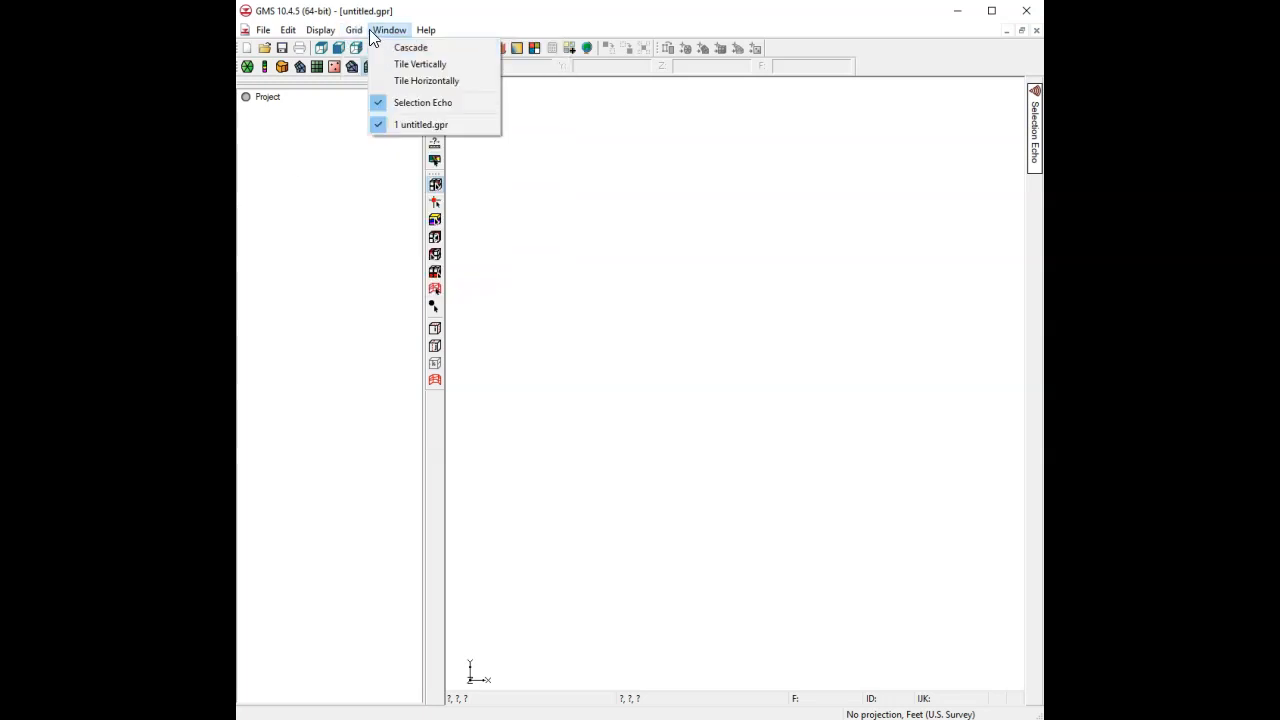
click(266, 189)
- Start a new 3D grid in the project and consult the model exercise document in the browser for its dimensions
right_click(268, 181)
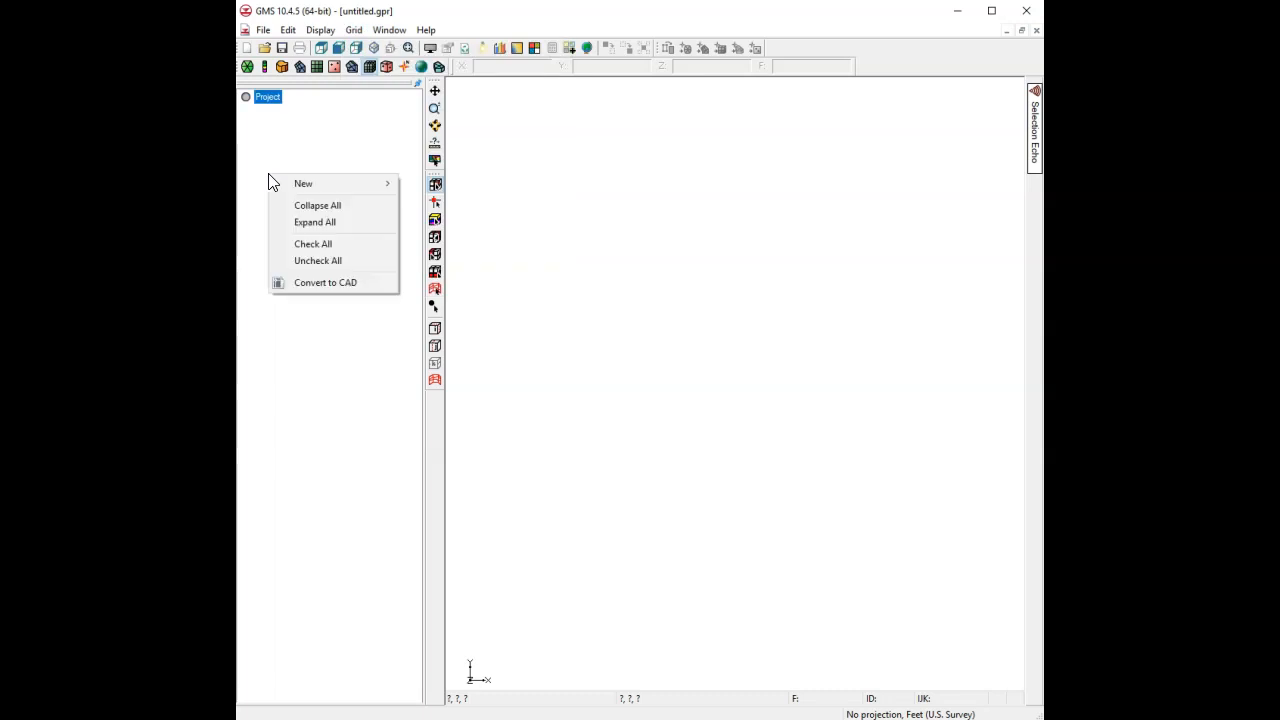
mouse_move(343, 186)
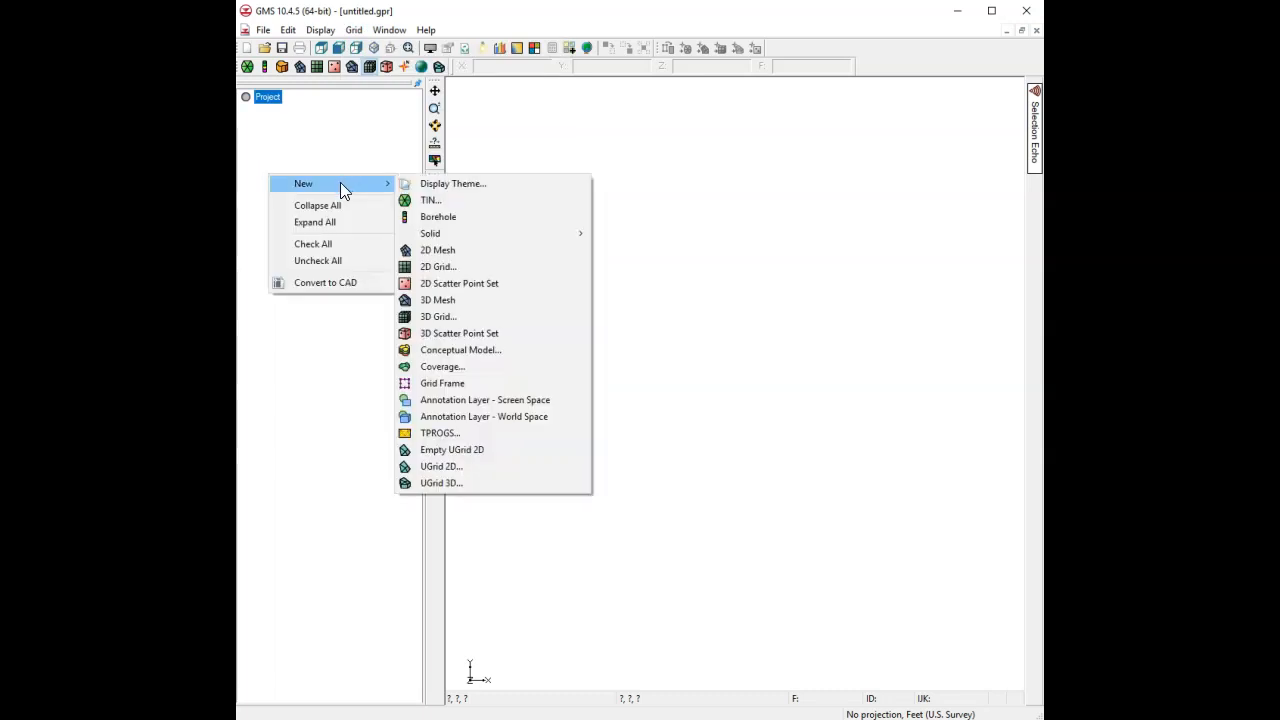
click(455, 320)
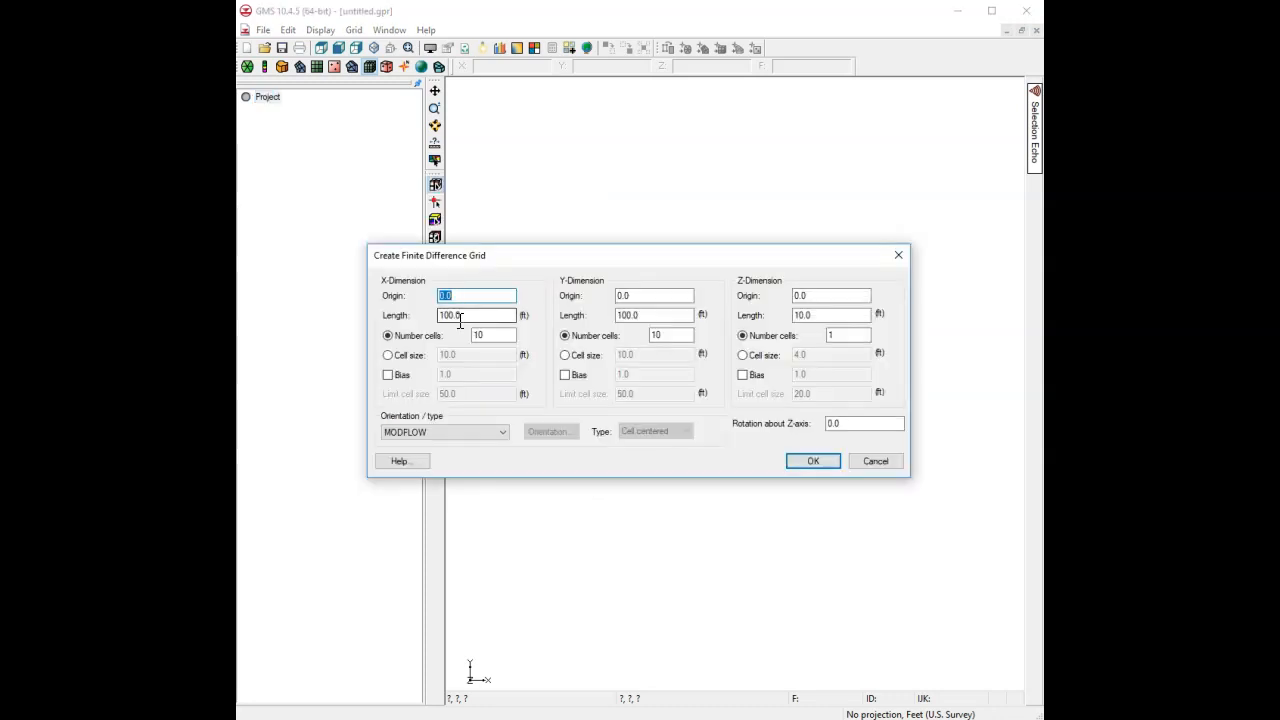
drag(529, 263, 529, 160)
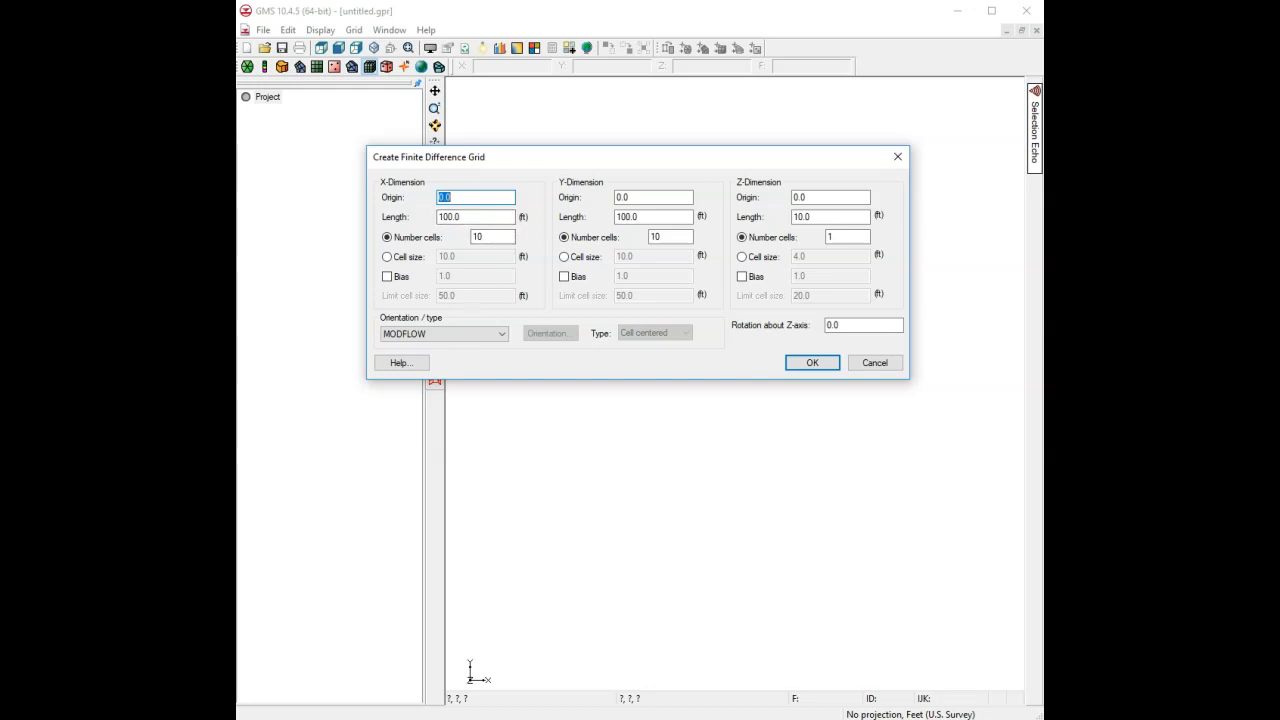
key(alt+Tab)
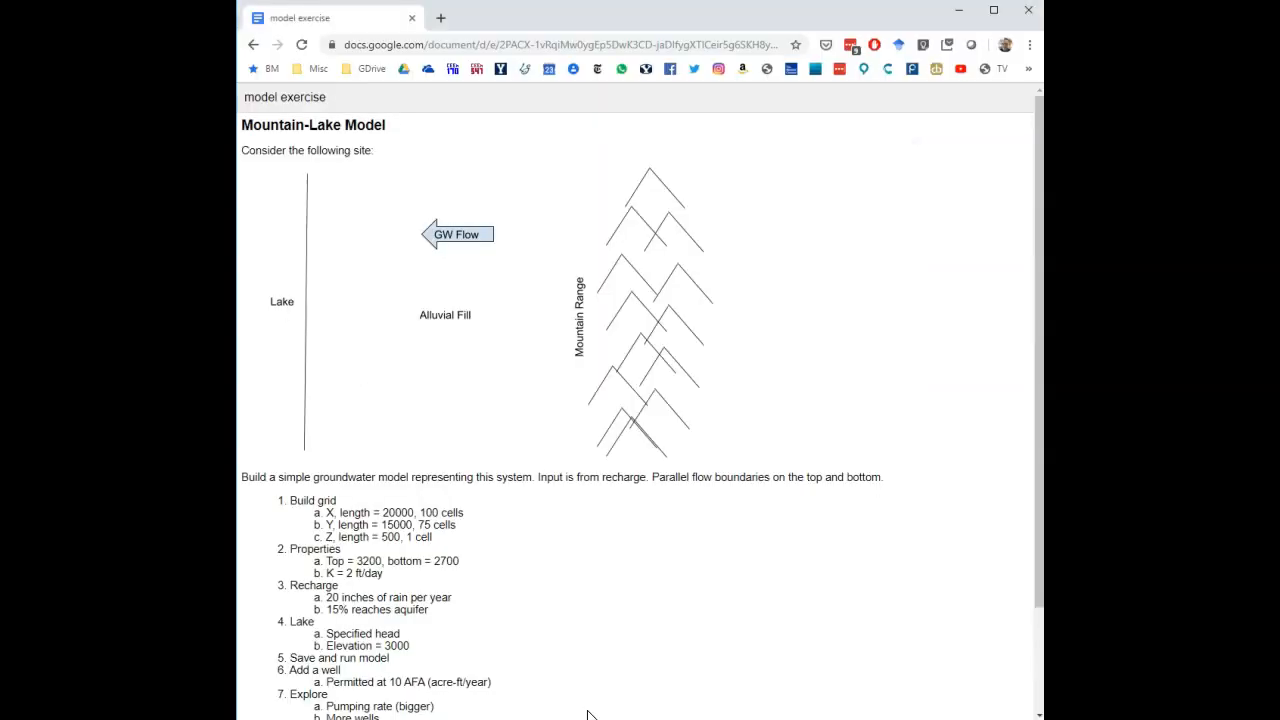
scroll(402, 537, down, 2)
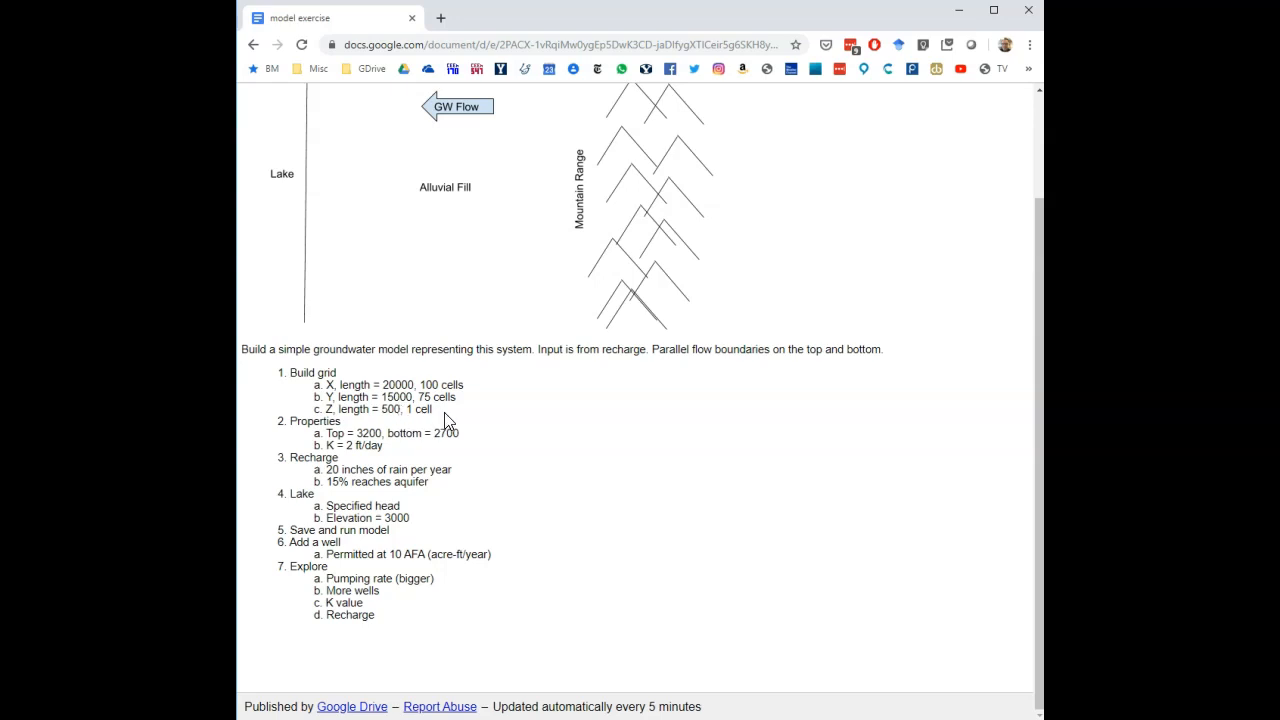
key(alt+Tab)
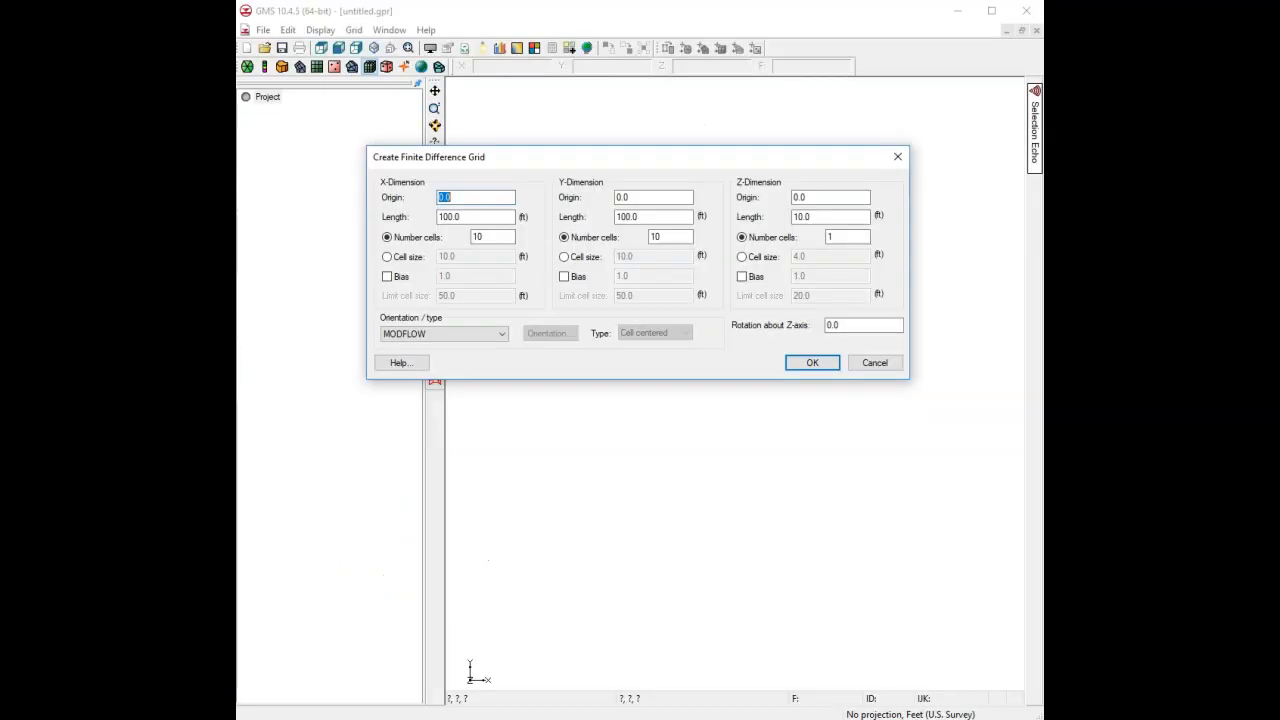
text(20000)
drag(476, 198, 382, 193)
text(0)
- Set the grid's X-dimension length to 20000 ft with 100 cells
click(480, 217)
drag(472, 216, 419, 211)
text(20000)
click(490, 237)
text(0)
- Set the grid's Y-dimension length to 15000 ft with 75 cells
double_click(654, 218)
text(15000)
double_click(660, 236)
text(75)
- Set the grid's Z-dimension length to 500 ft and its Z origin to 2700 ft
click(808, 200)
drag(816, 216, 767, 216)
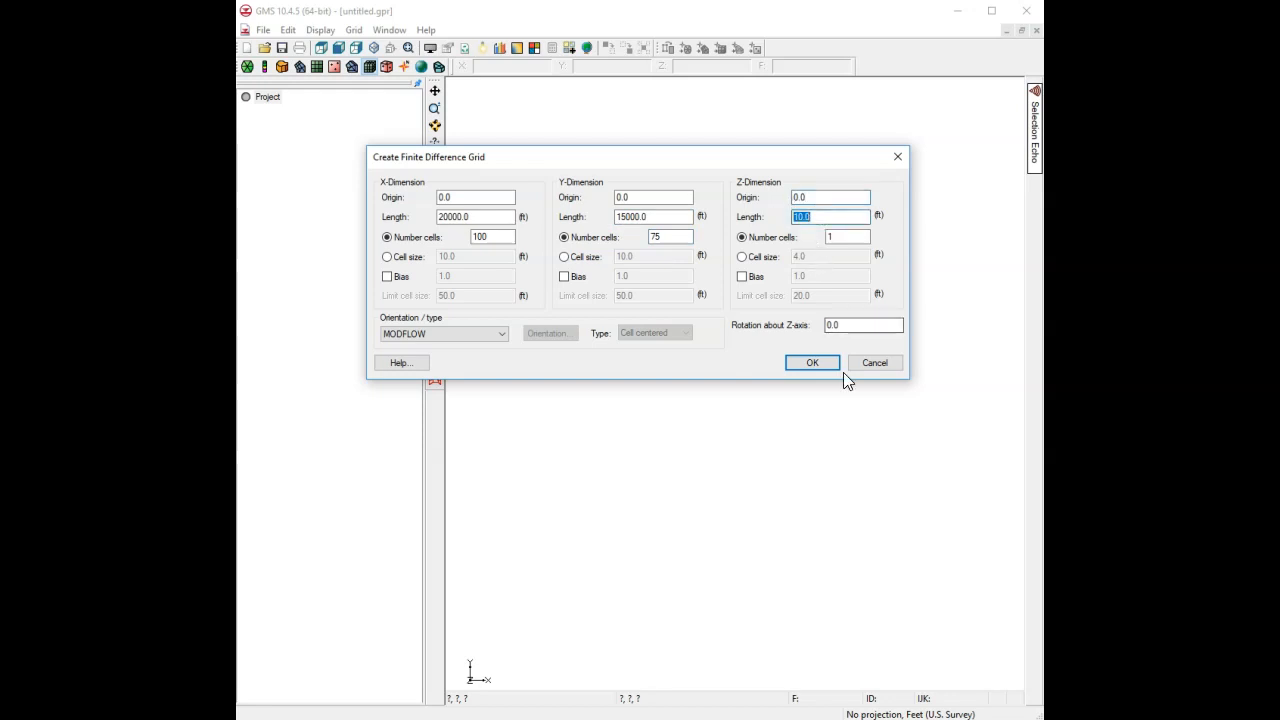
text(500)
click(815, 199)
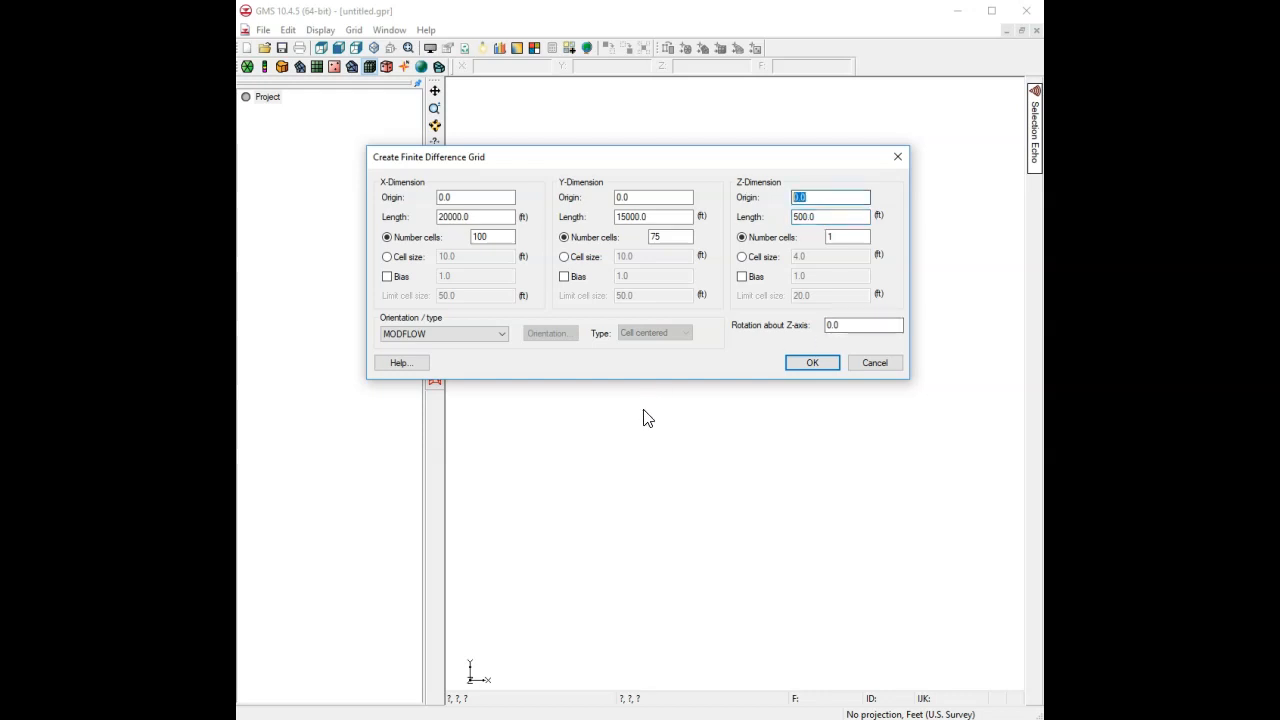
text(2700)
click(831, 215)
click(837, 198)
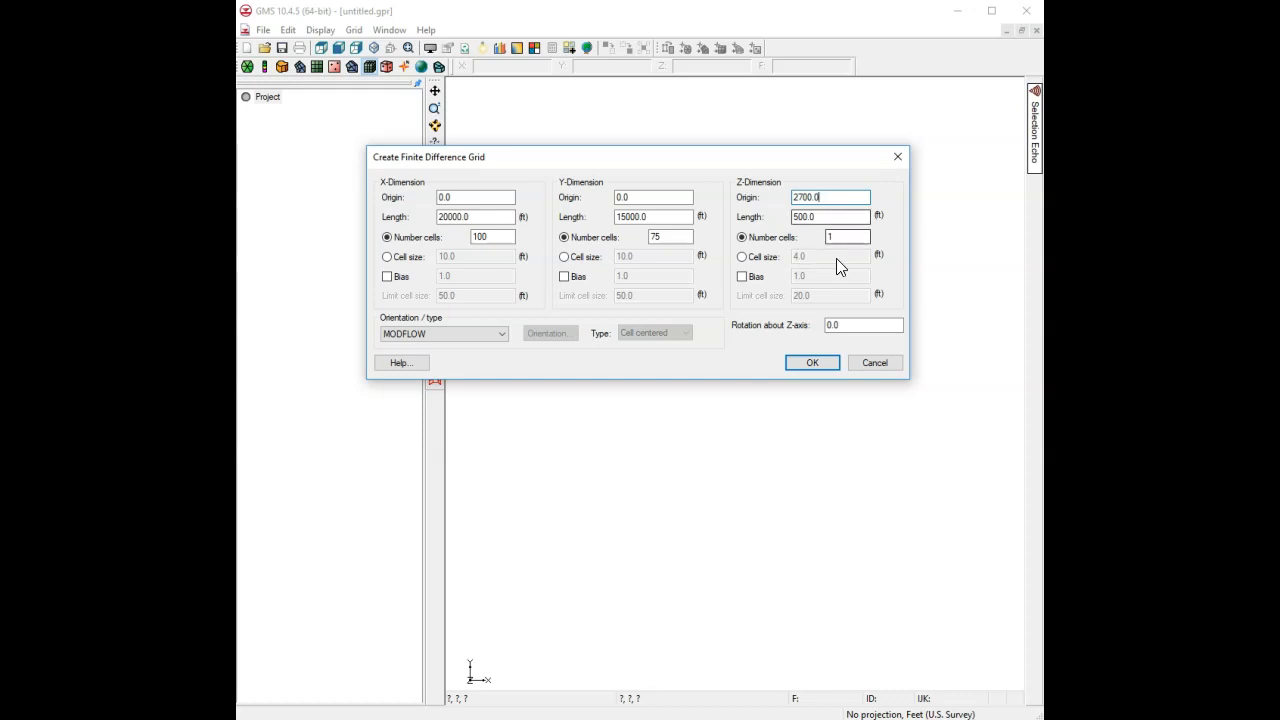
- Create the 3D grid with the entered dimensions and frame it in the view
click(813, 363)
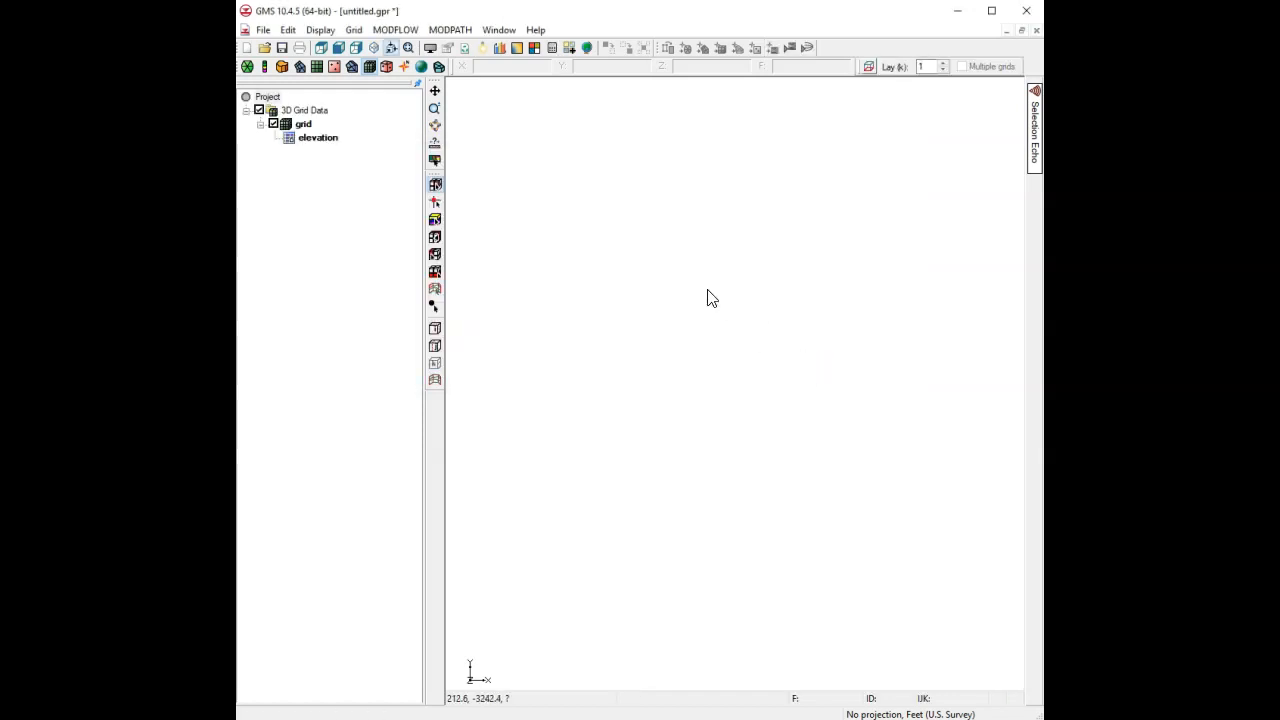
click(303, 124)
click(394, 49)
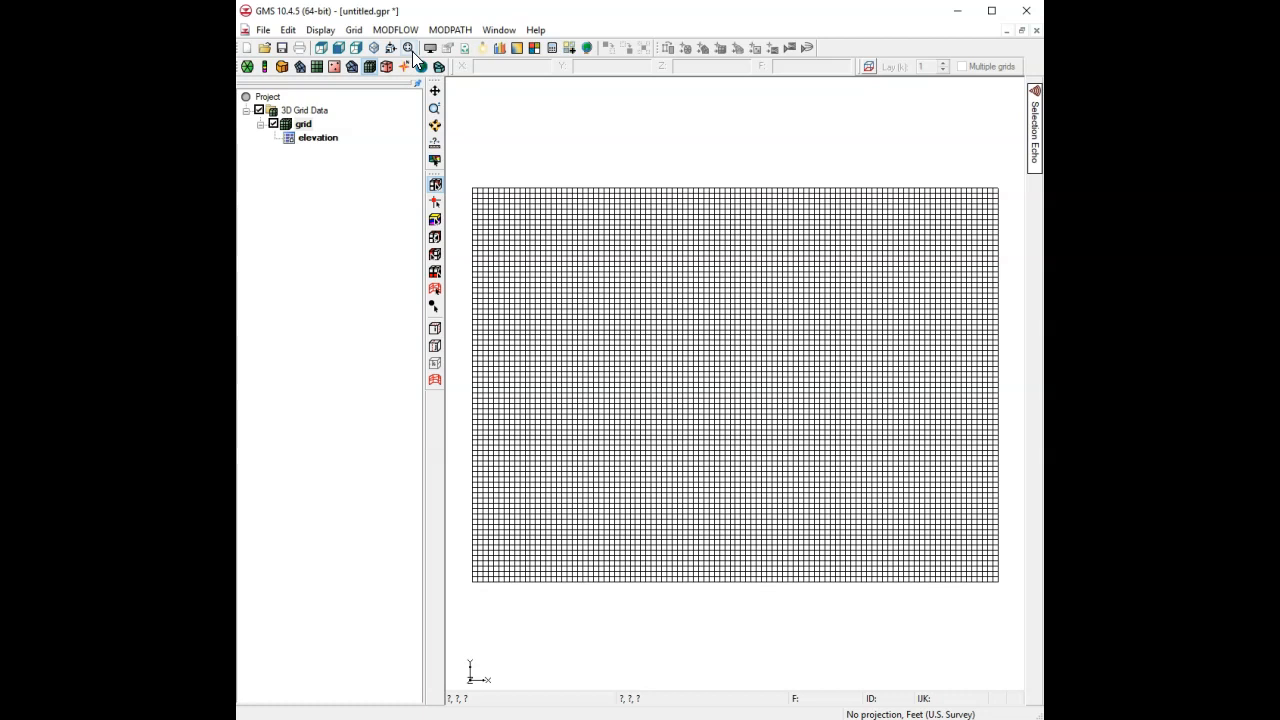
- Zoom the view to the 3D grid's extents and frame the image
right_click(306, 128)
click(284, 200)
right_click(303, 121)
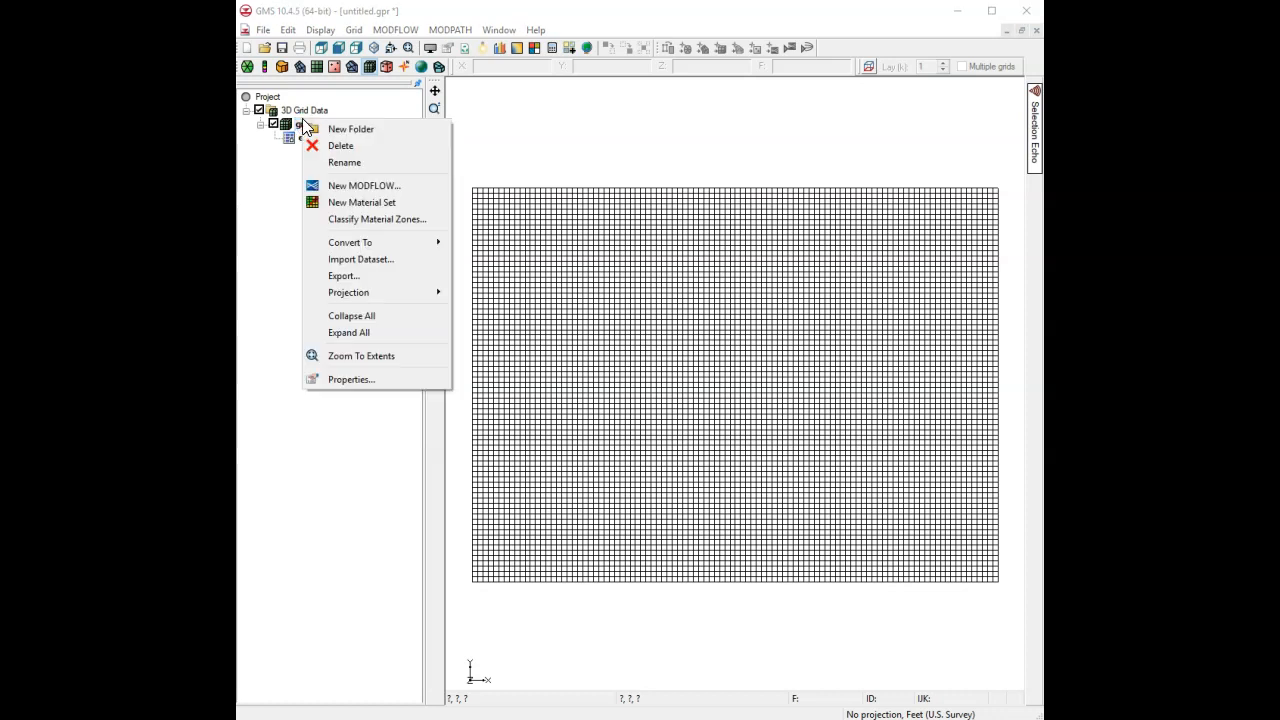
click(356, 355)
click(321, 30)
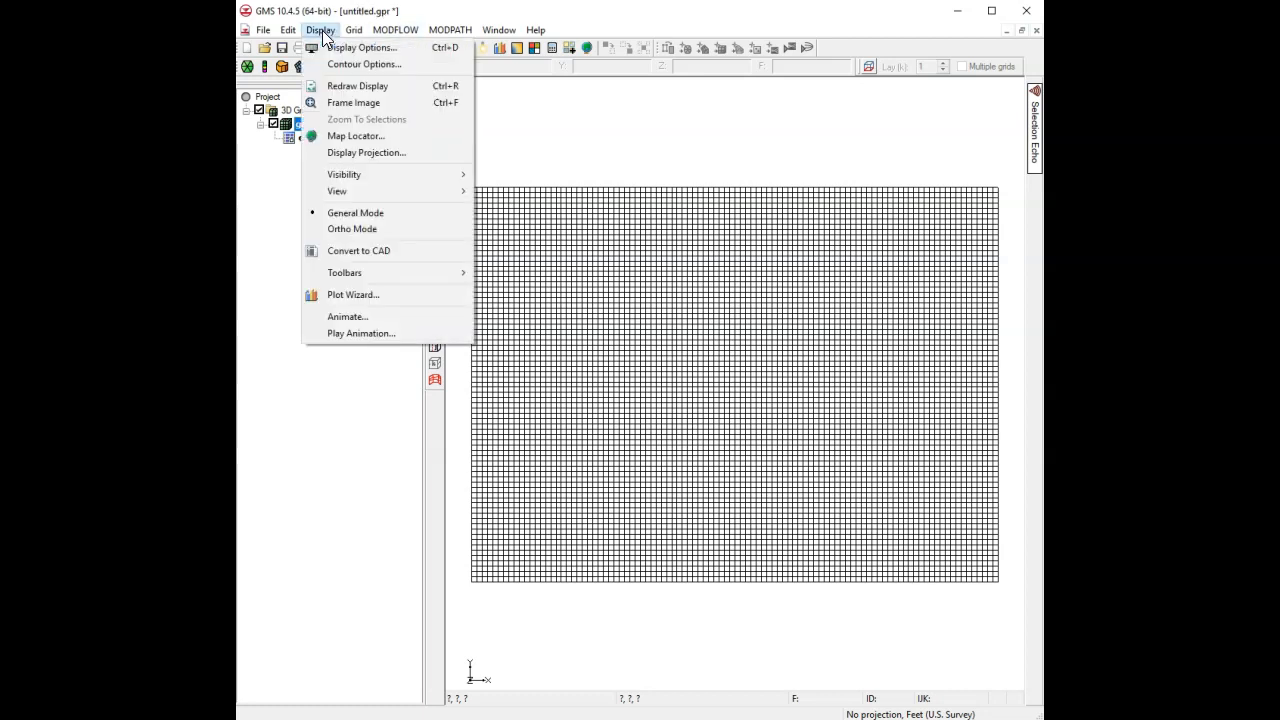
click(346, 101)
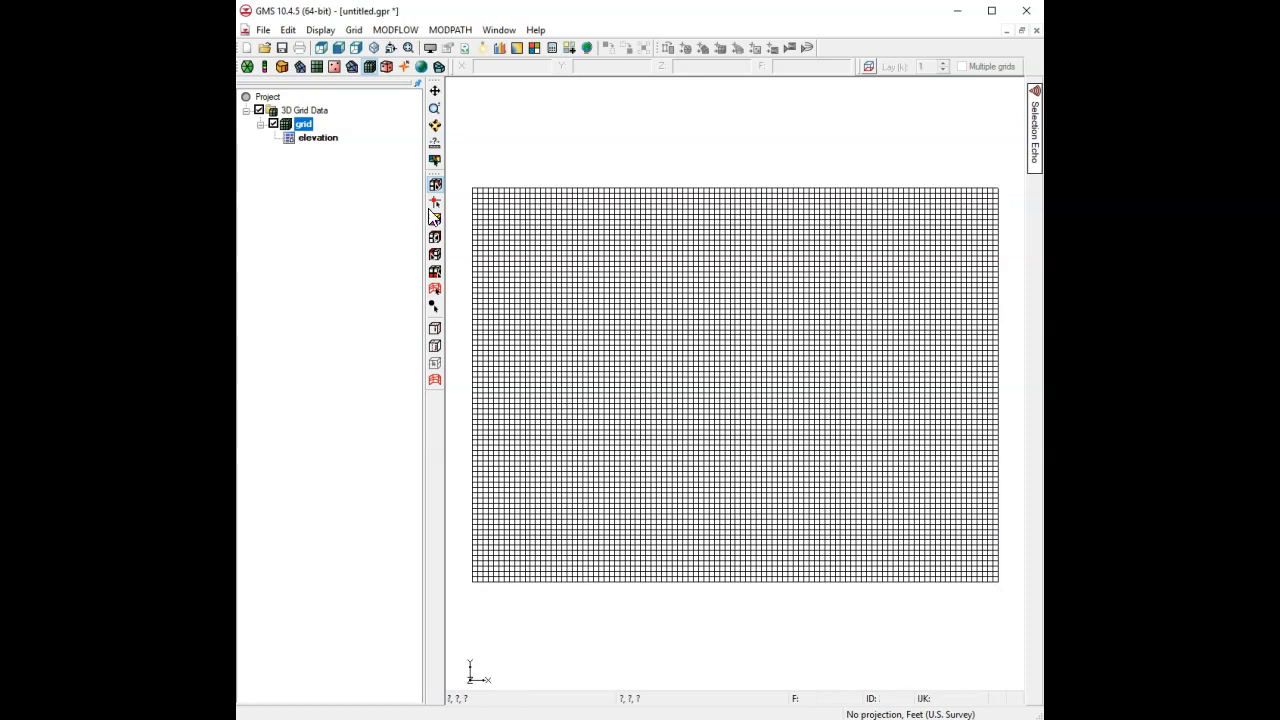
- Examine the 3D grid in side view and front view, ending in plan view
click(352, 48)
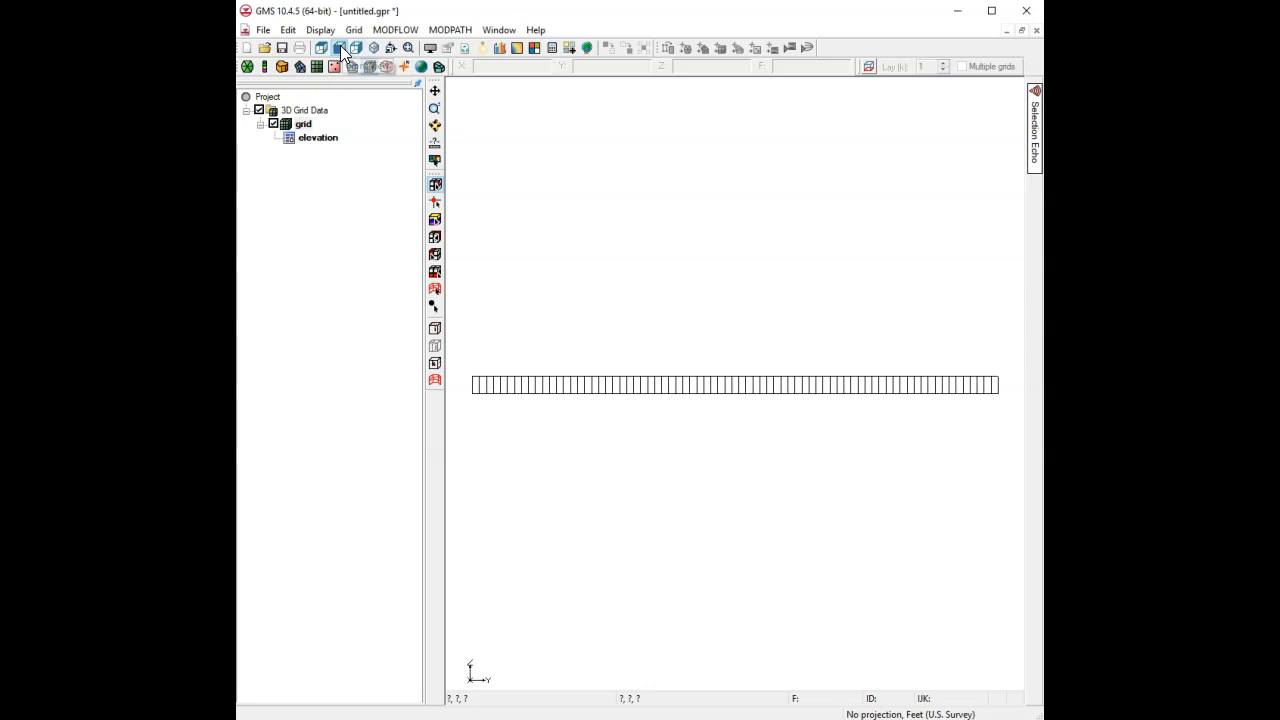
click(340, 45)
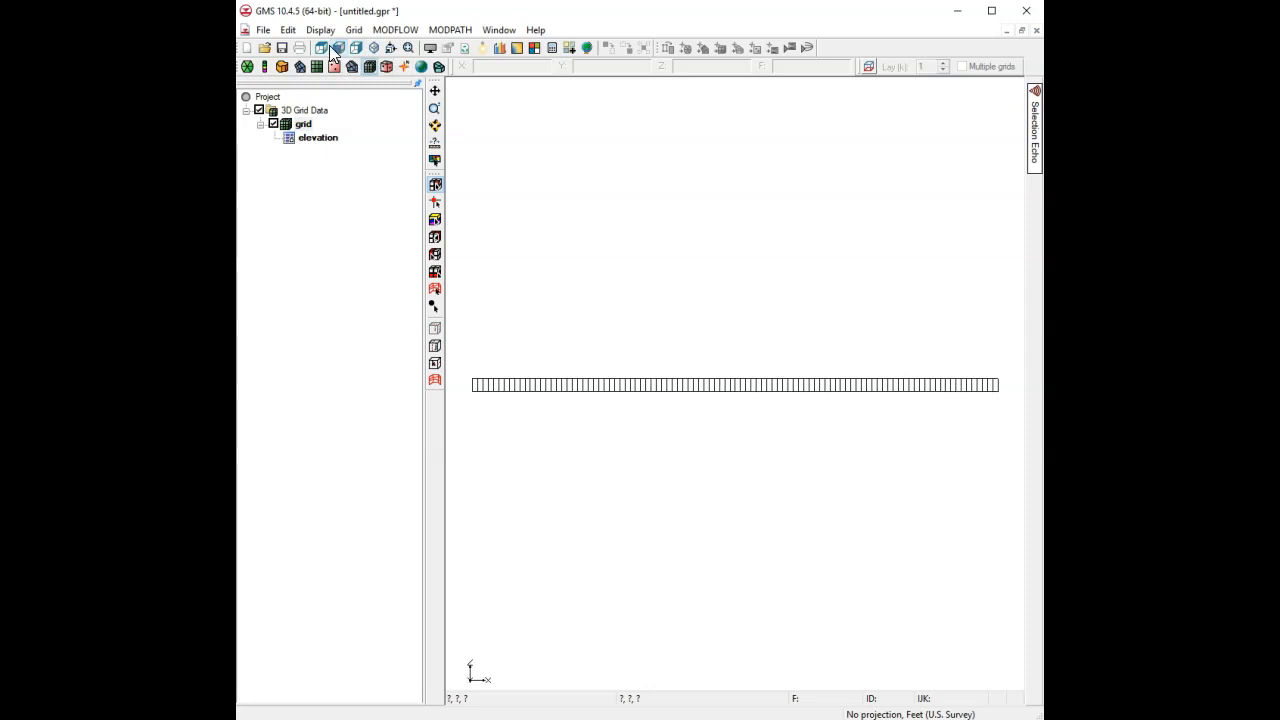
click(321, 46)
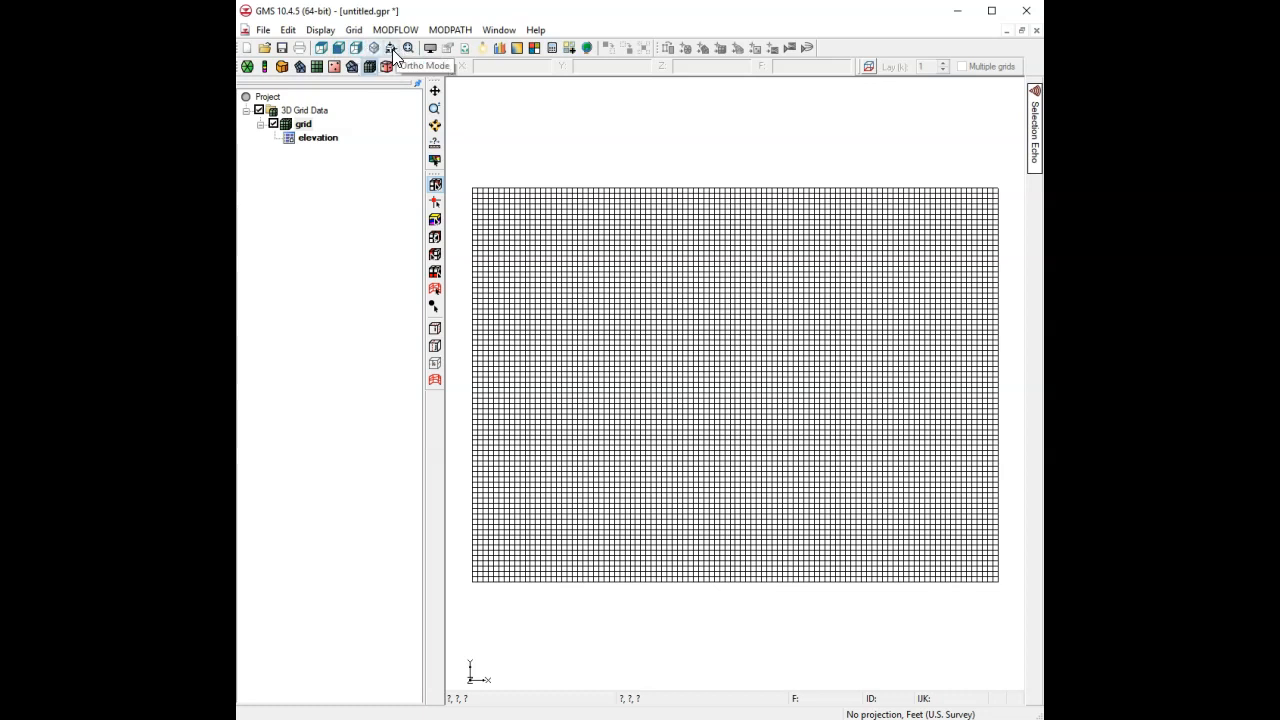
click(350, 47)
click(356, 46)
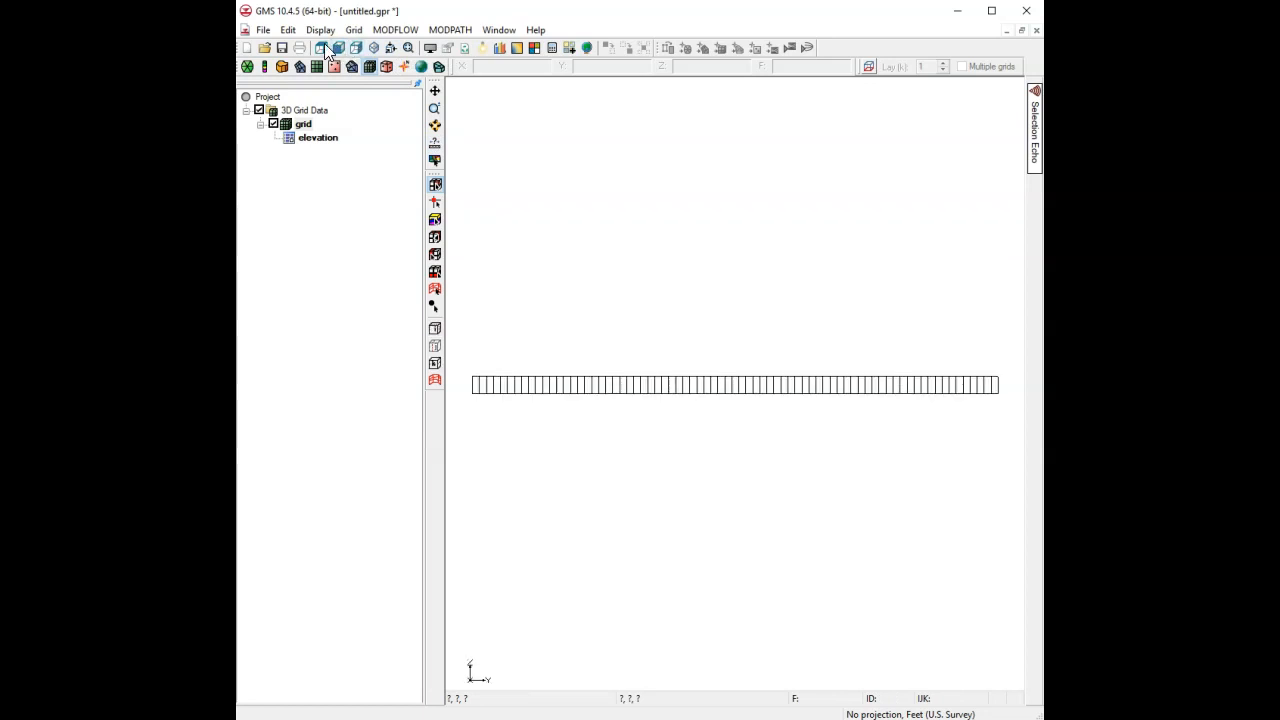
click(323, 46)
- Examine the 3D grid in oblique view, rotate it slightly, and return to Ortho mode
click(393, 47)
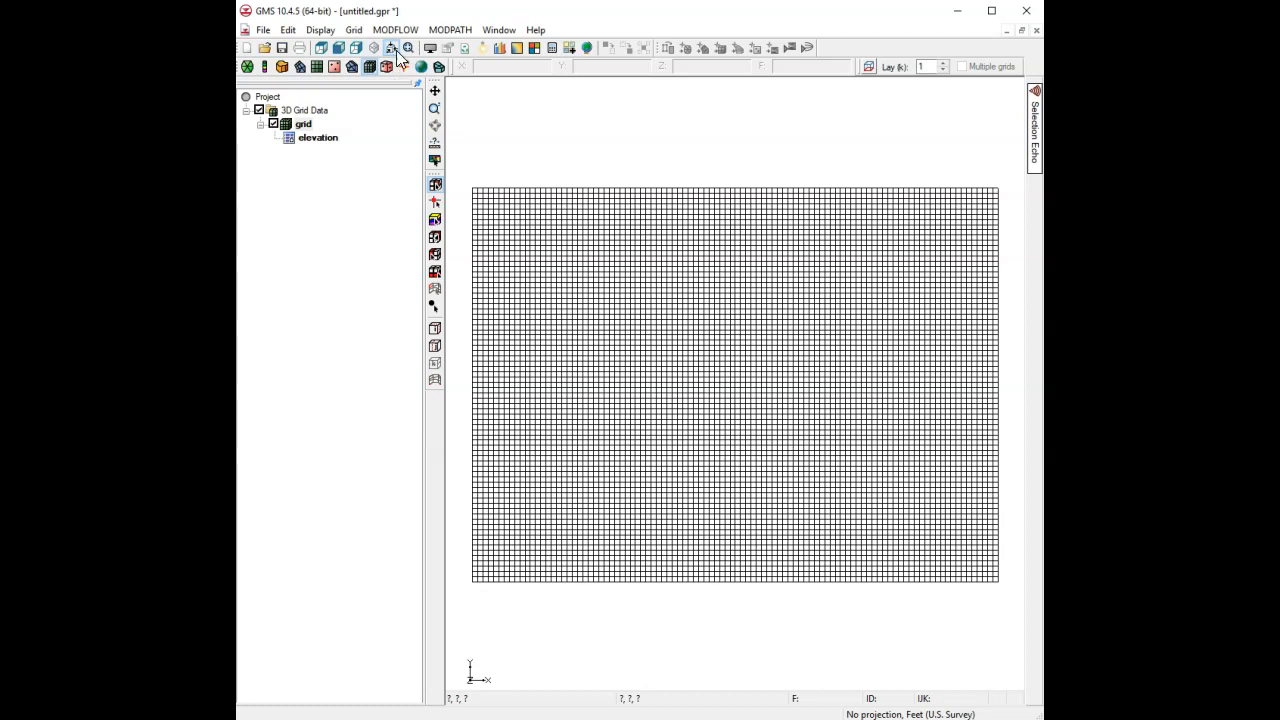
click(371, 46)
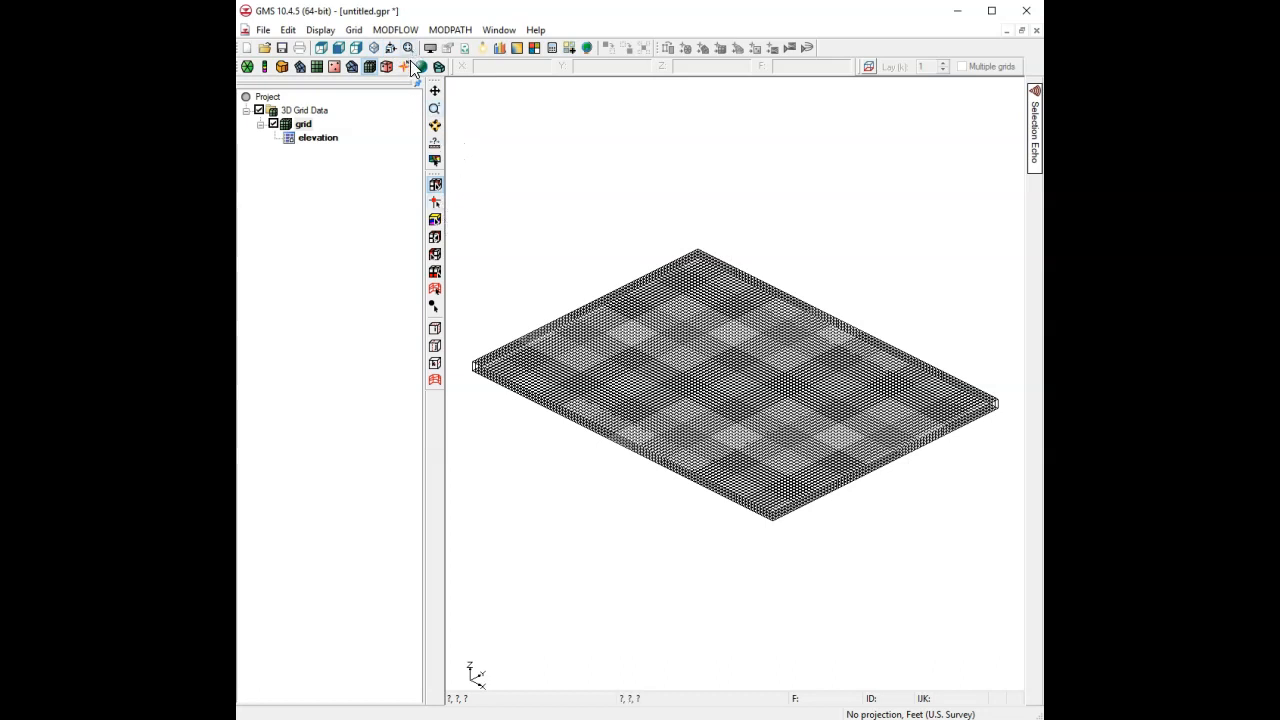
click(435, 125)
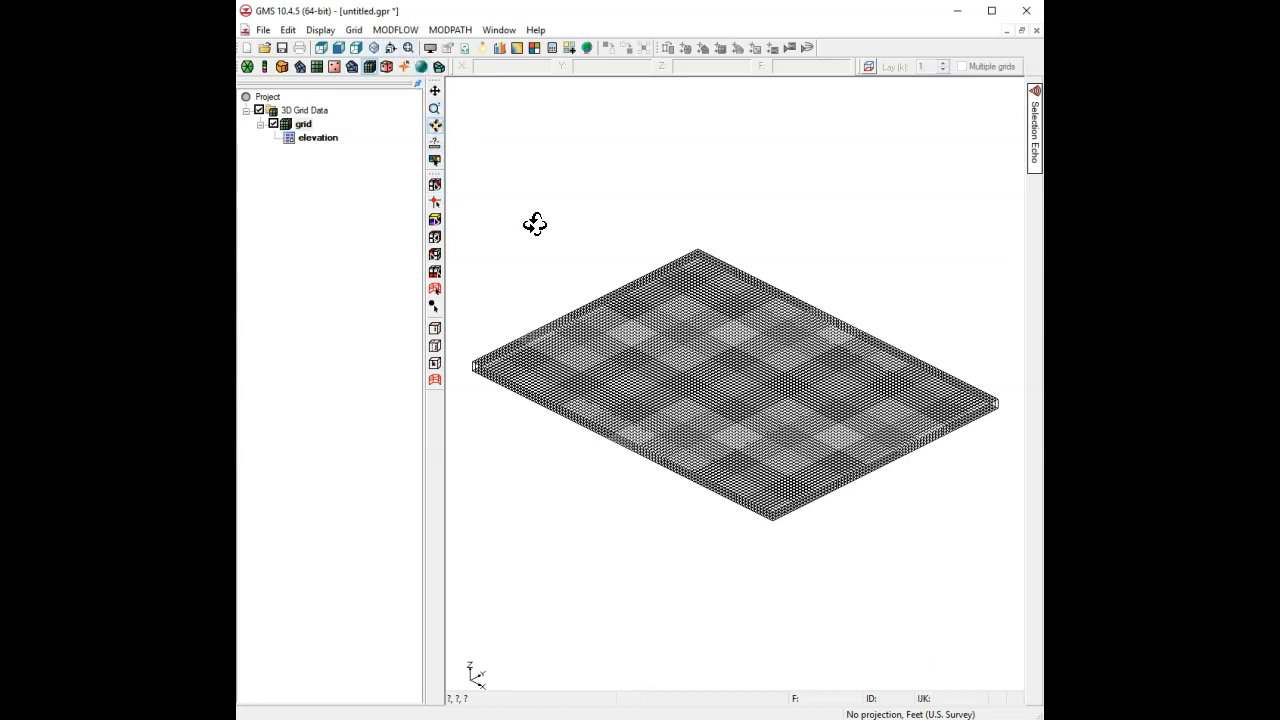
mouse_move(702, 426)
mouse_down()
mouse_move(734, 375)
mouse_move(749, 197)
mouse_move(683, 171)
mouse_move(686, 451)
mouse_move(857, 529)
mouse_move(980, 457)
mouse_move(943, 471)
mouse_move(560, 391)
mouse_move(596, 366)
mouse_move(714, 443)
mouse_up()
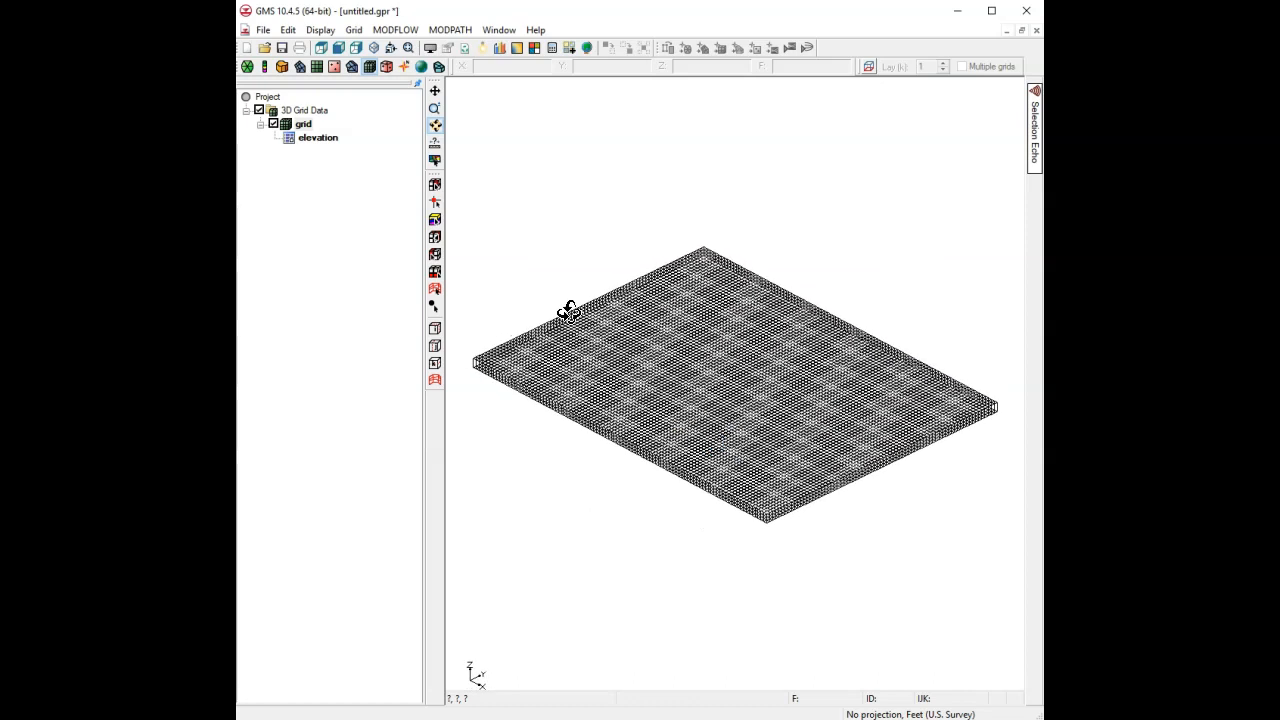
click(391, 47)
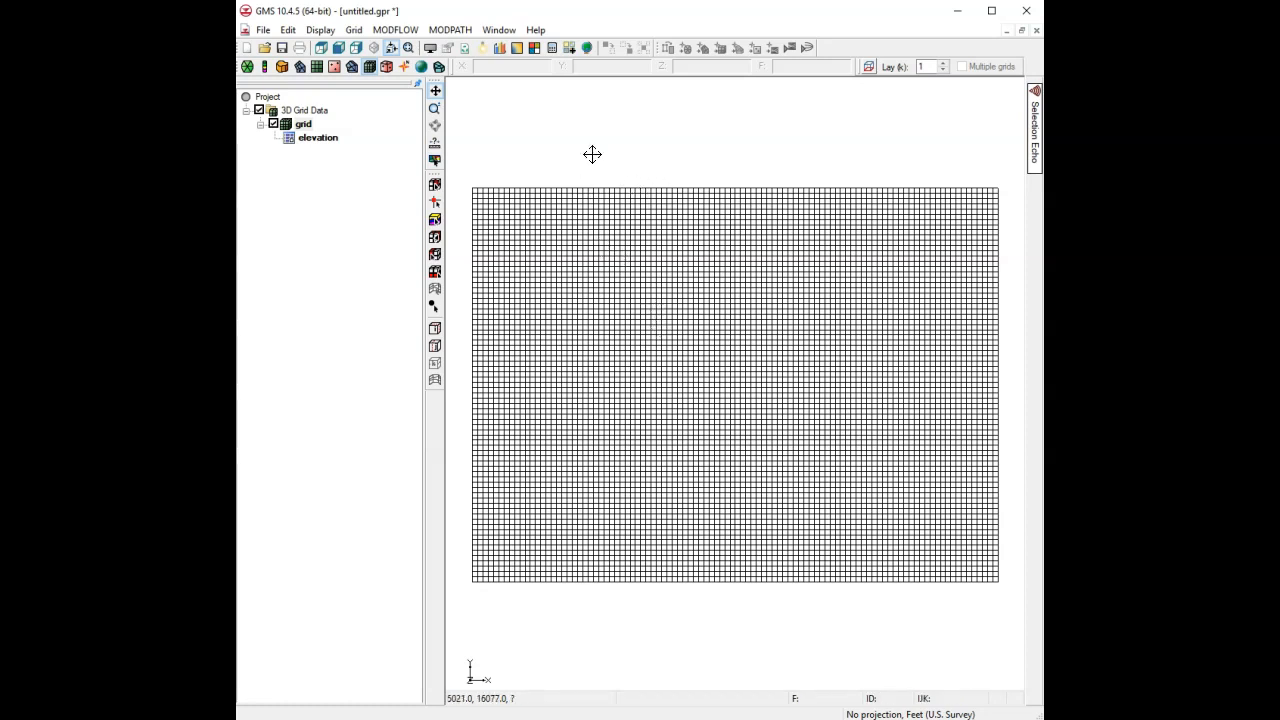
- Start saving the project under a new name and browse to the temp folder on drive C
click(263, 30)
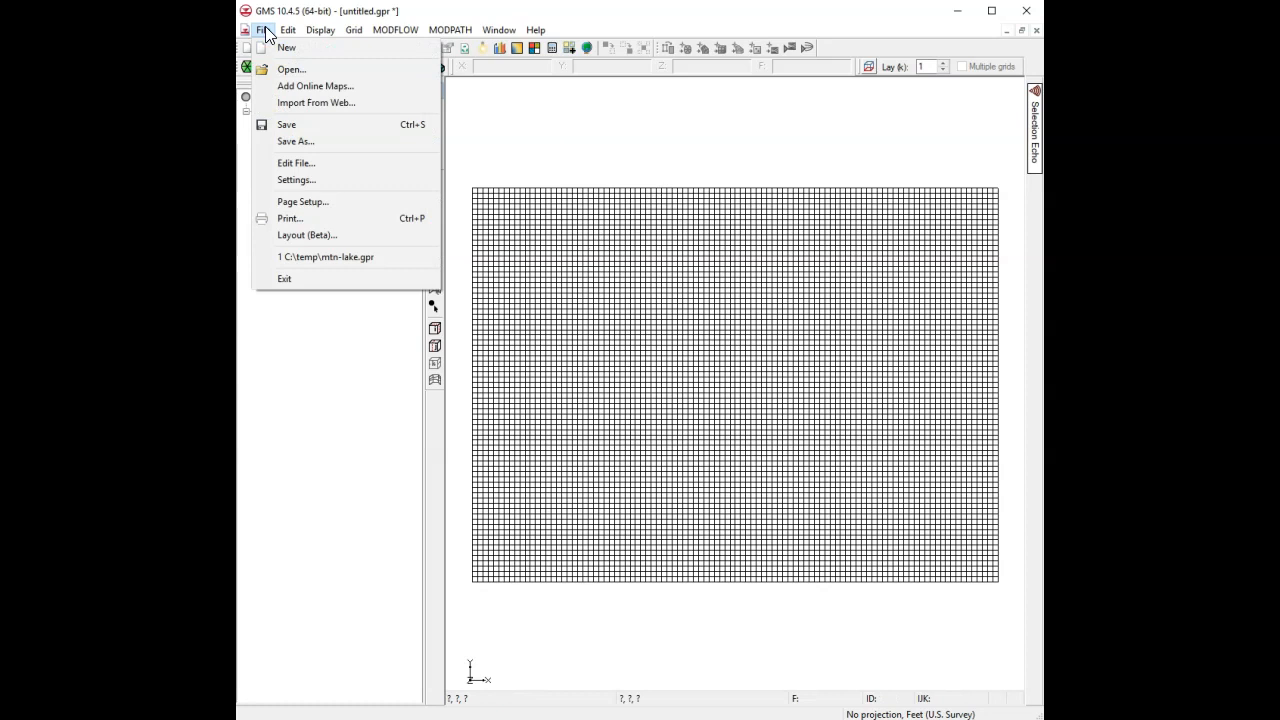
click(304, 145)
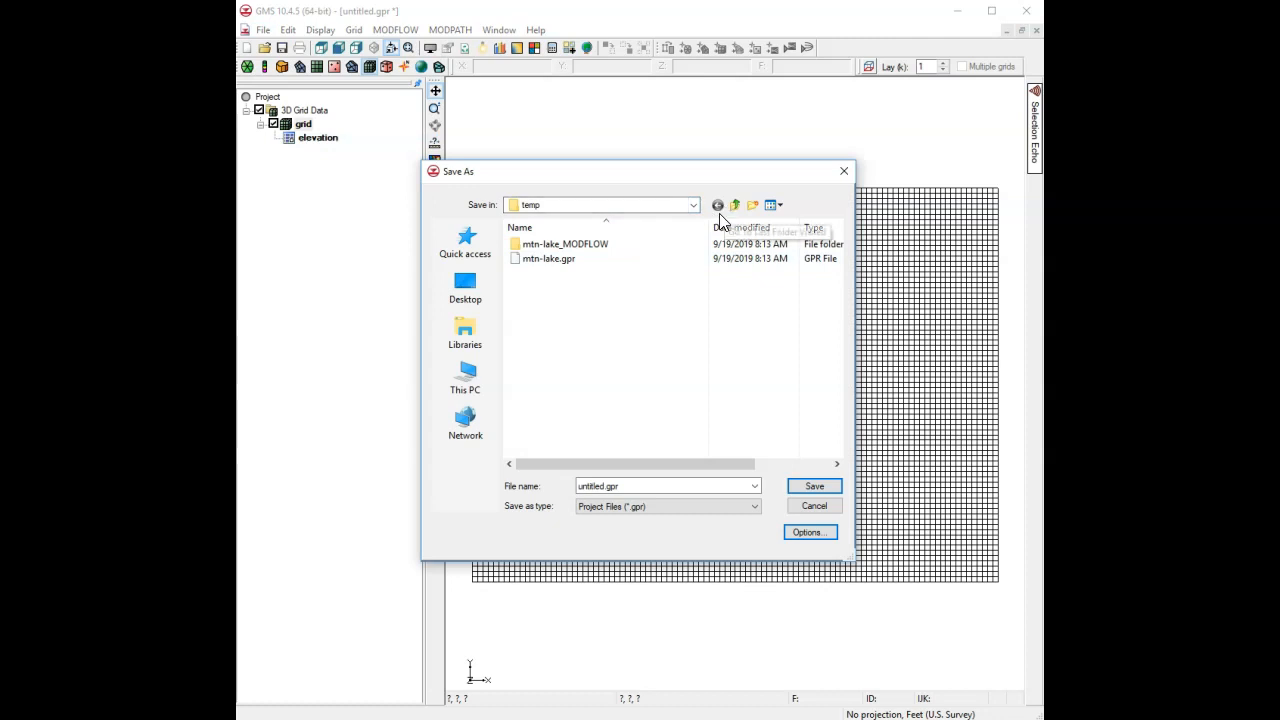
click(476, 387)
drag(841, 283, 847, 380)
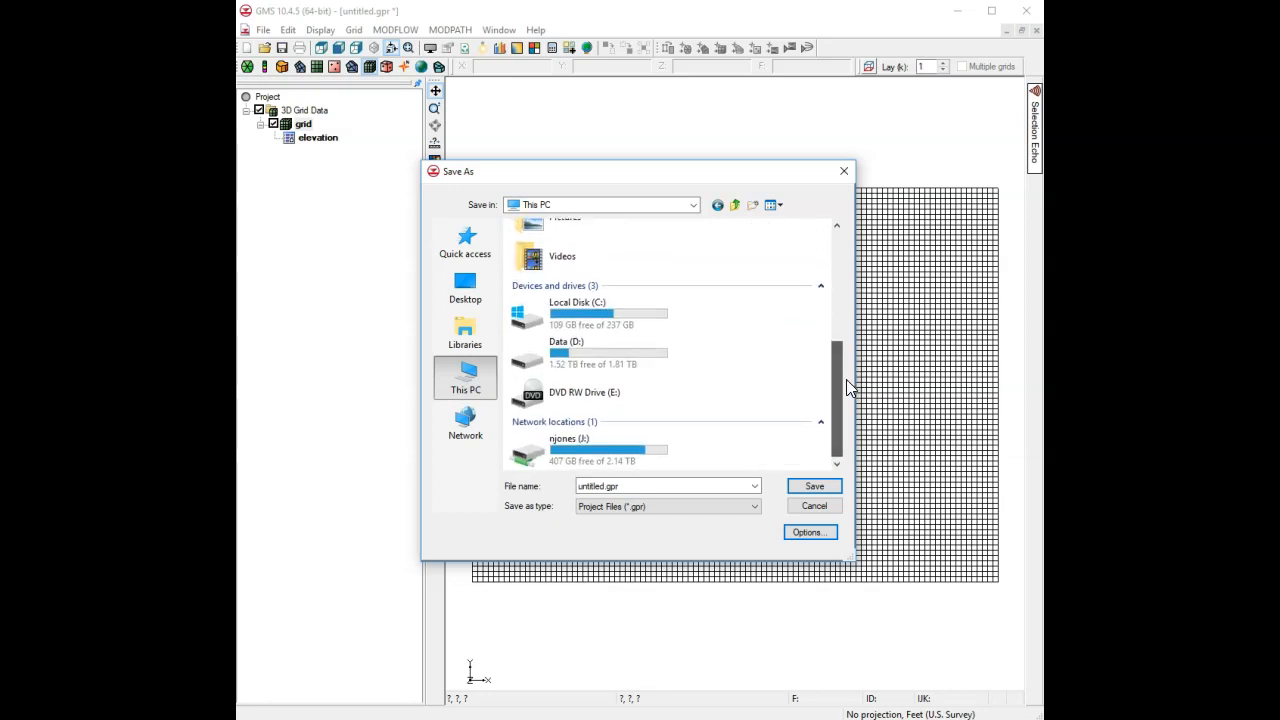
double_click(620, 306)
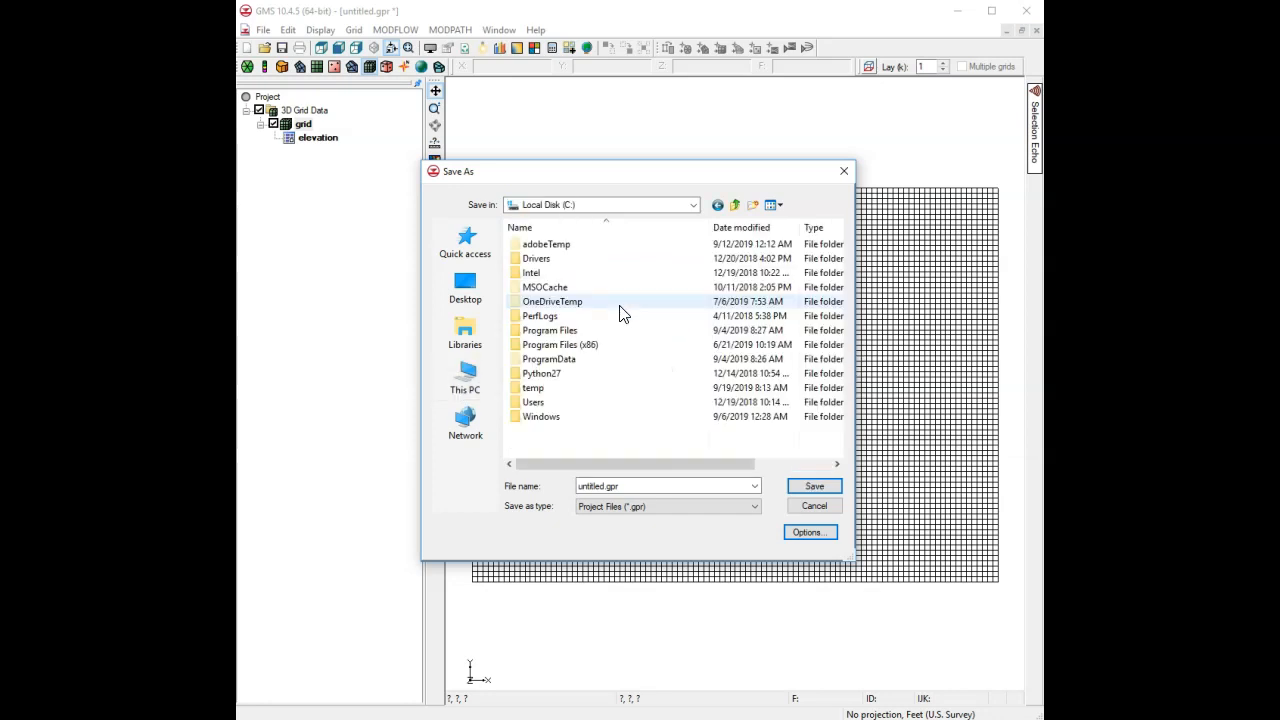
double_click(540, 389)
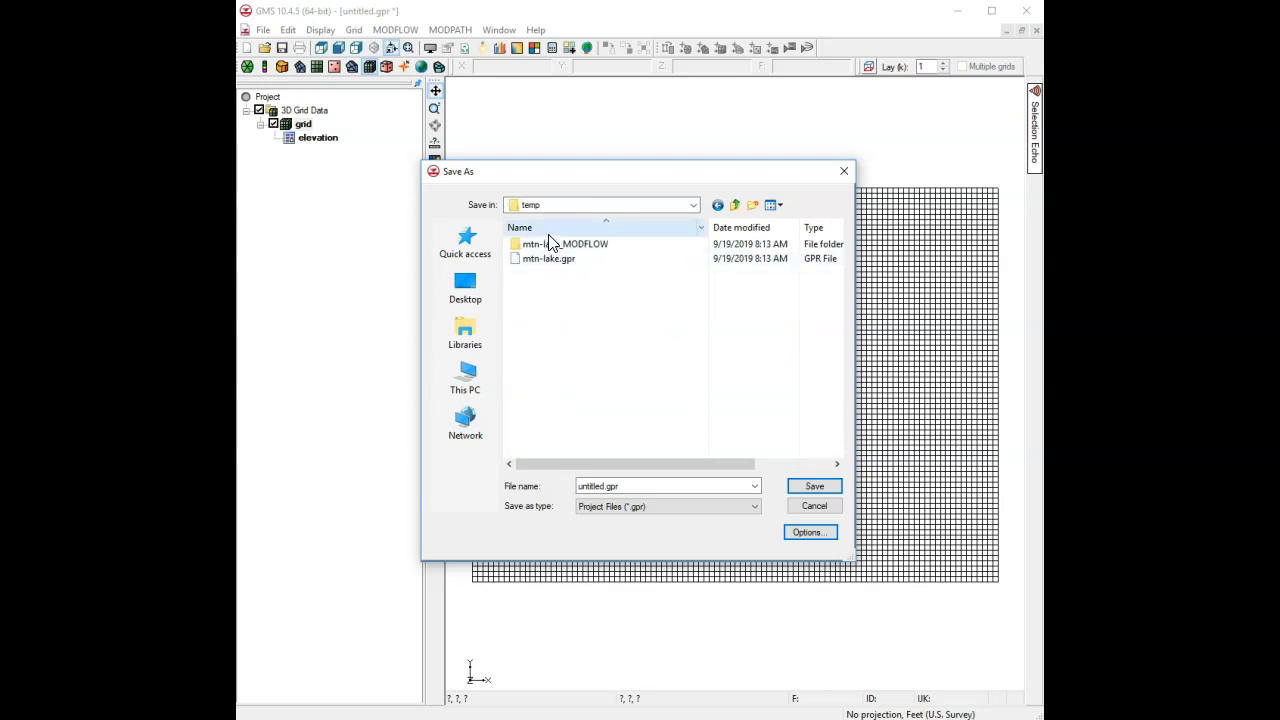
- Delete the old mtn-lake.gpr file and the mtn-lake_MODFLOW folder from the temp folder
click(564, 262)
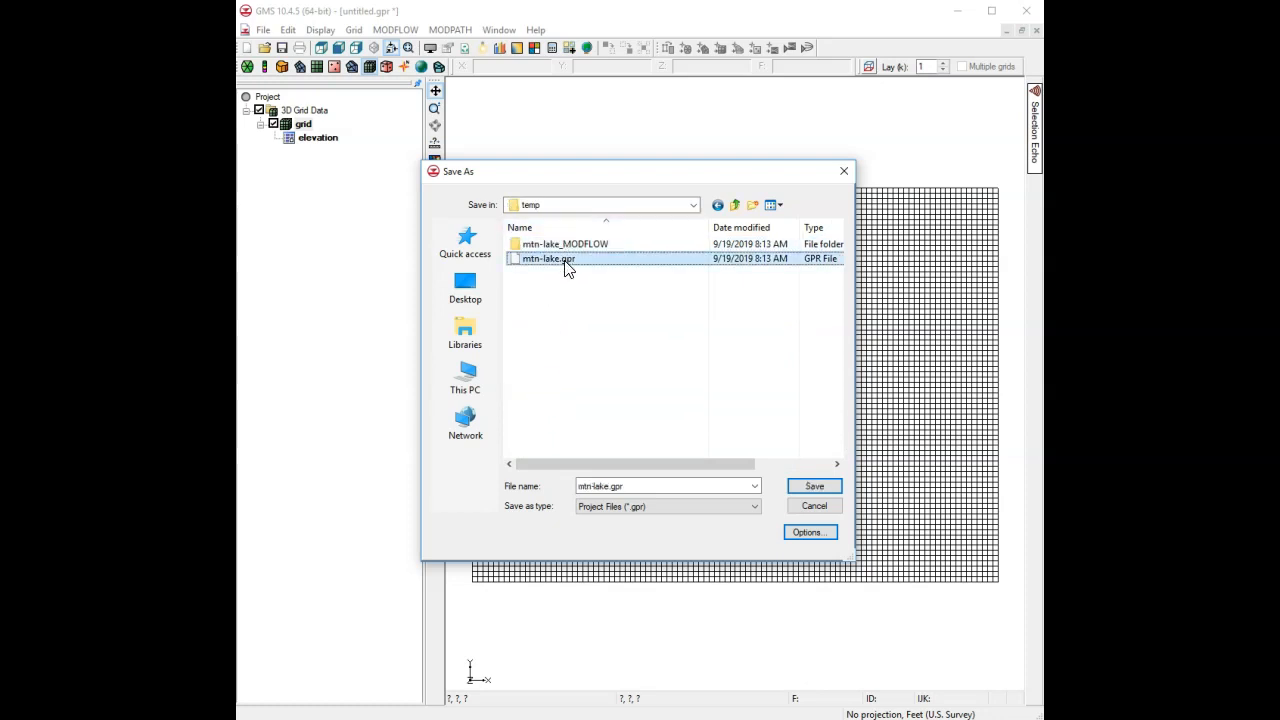
key(Delete)
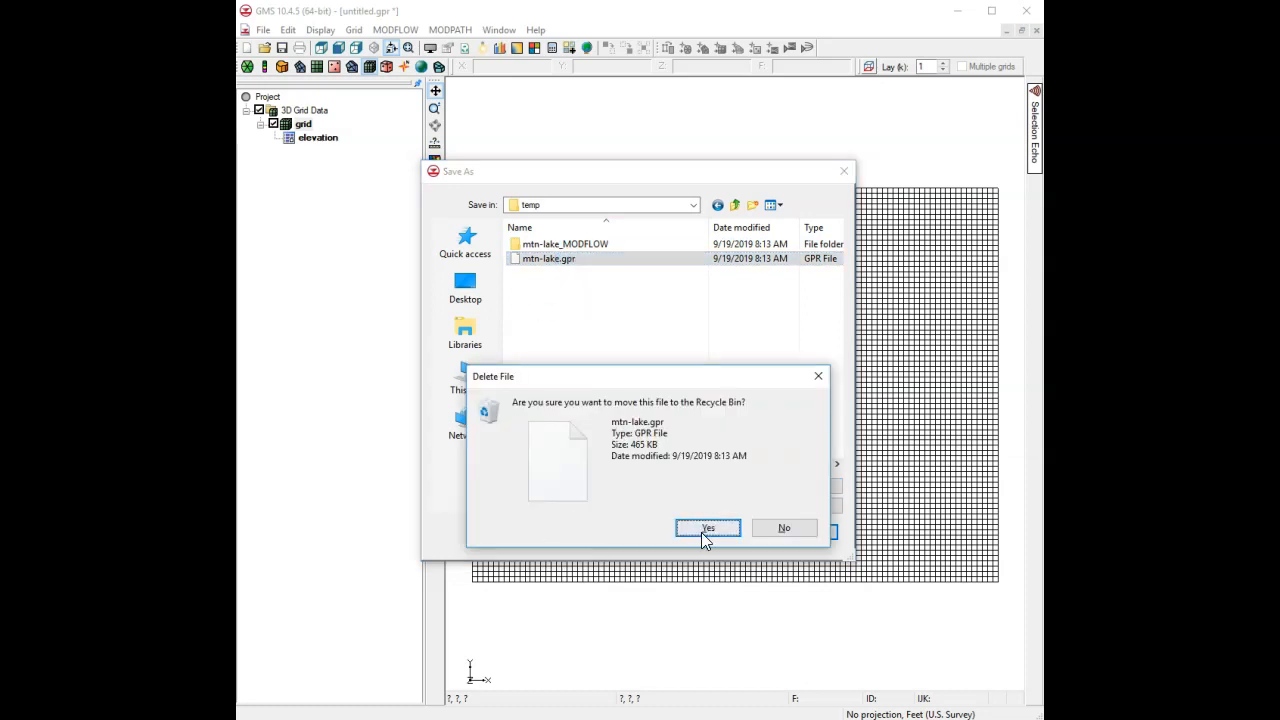
click(702, 532)
click(567, 249)
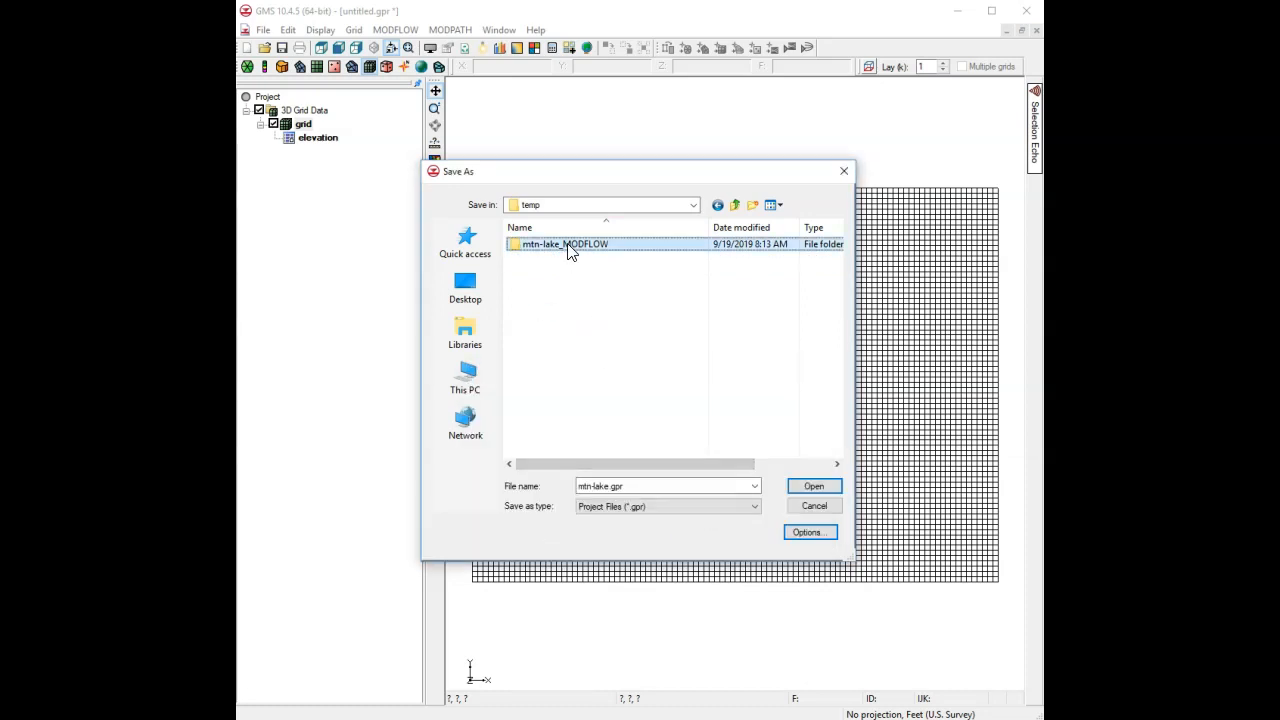
key(Delete)
click(709, 530)
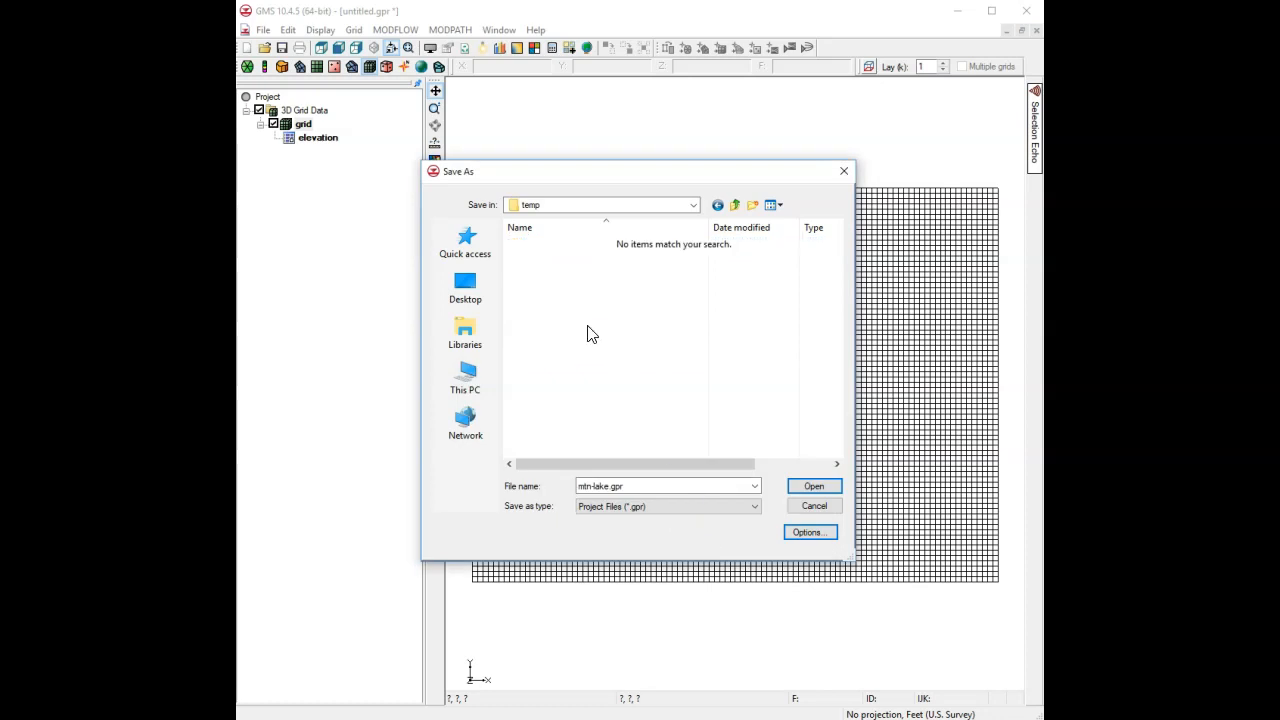
- Try to save the project as mtn-lake.gpr in the temp folder
drag(578, 486, 650, 487)
click(640, 487)
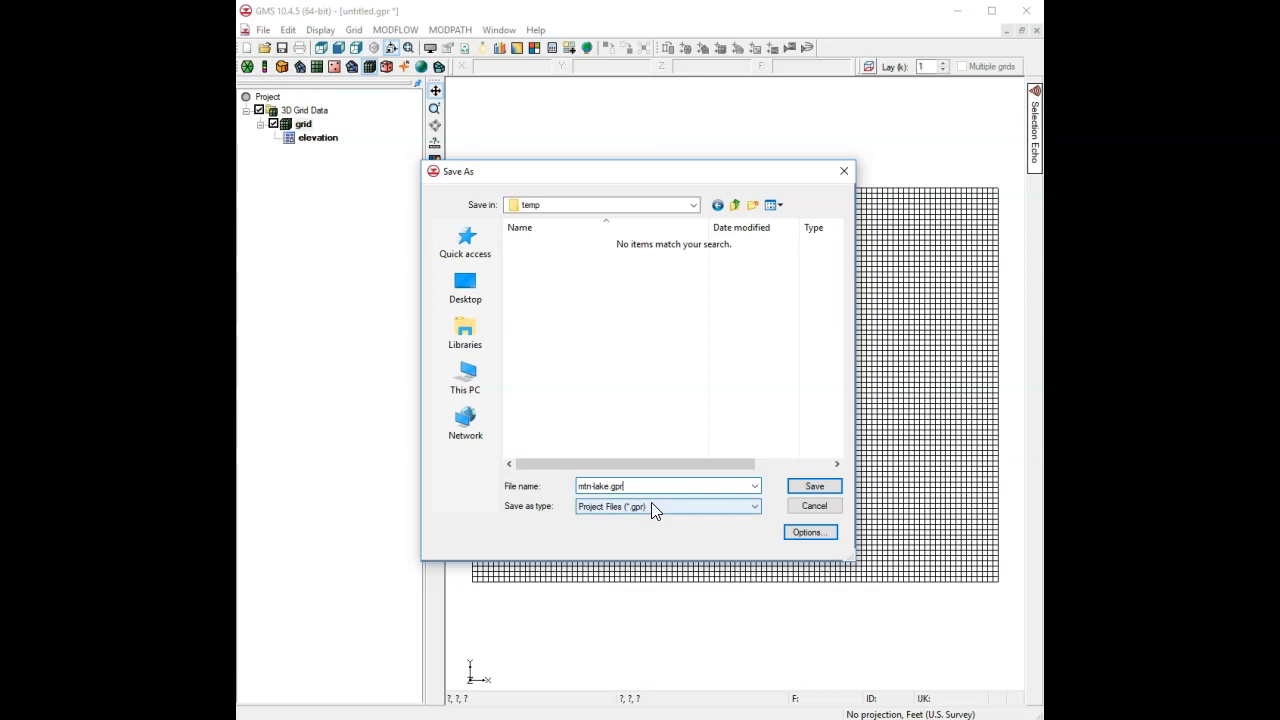
click(811, 488)
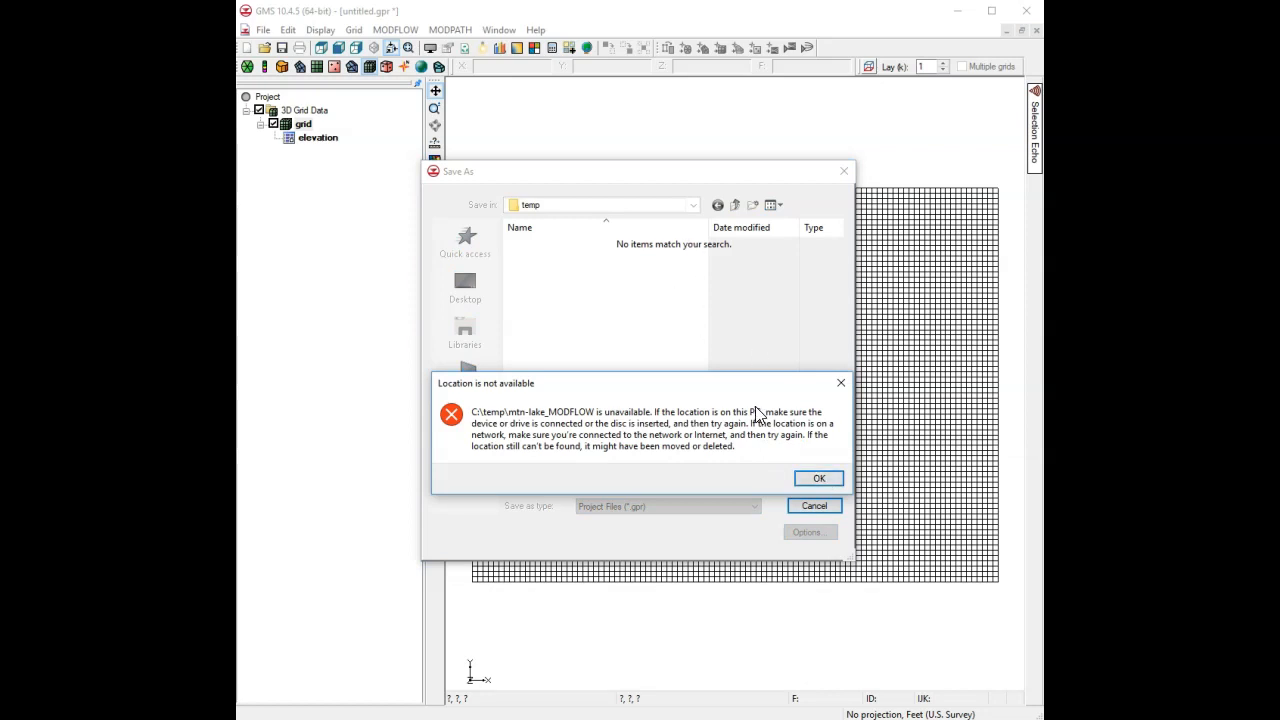
click(819, 480)
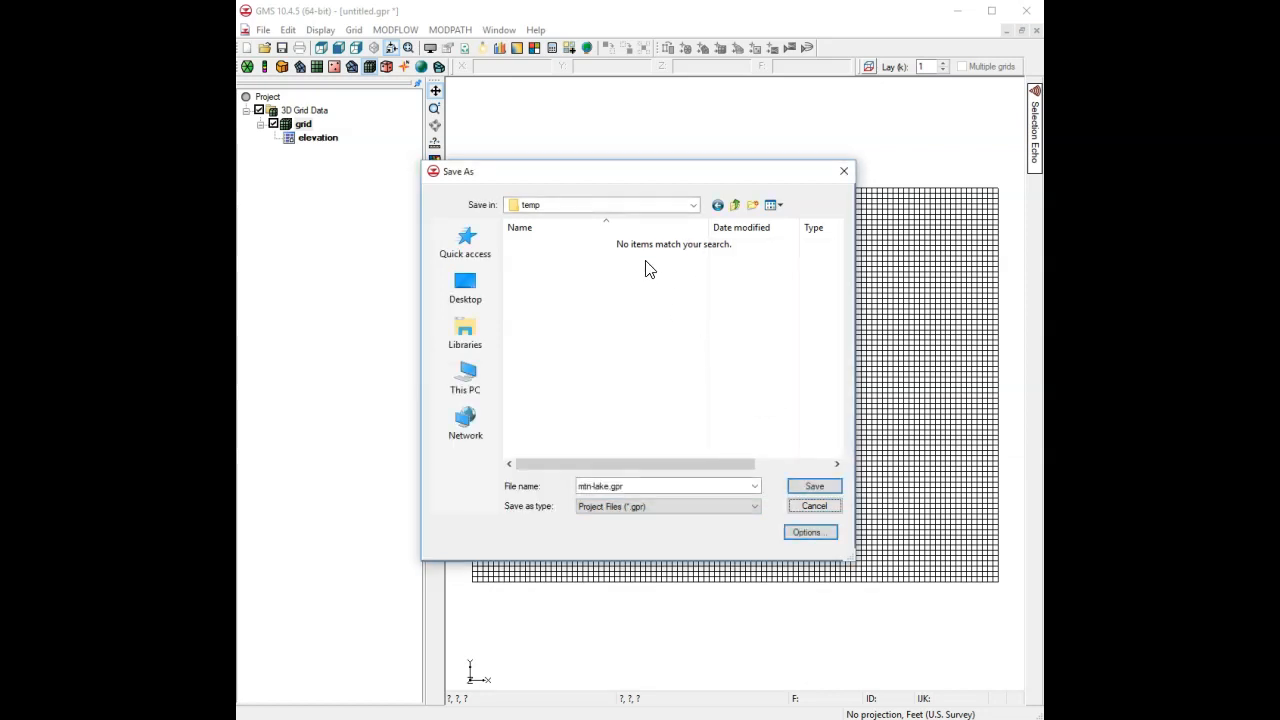
click(610, 202)
click(551, 414)
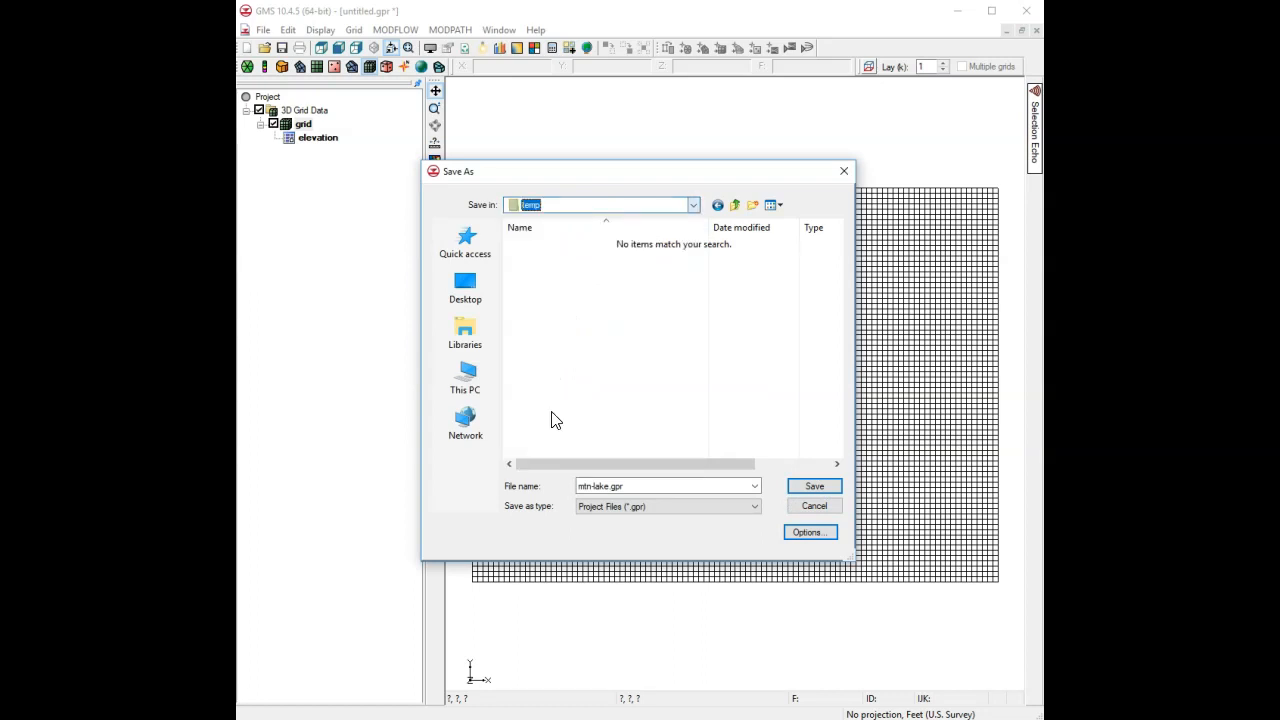
click(830, 489)
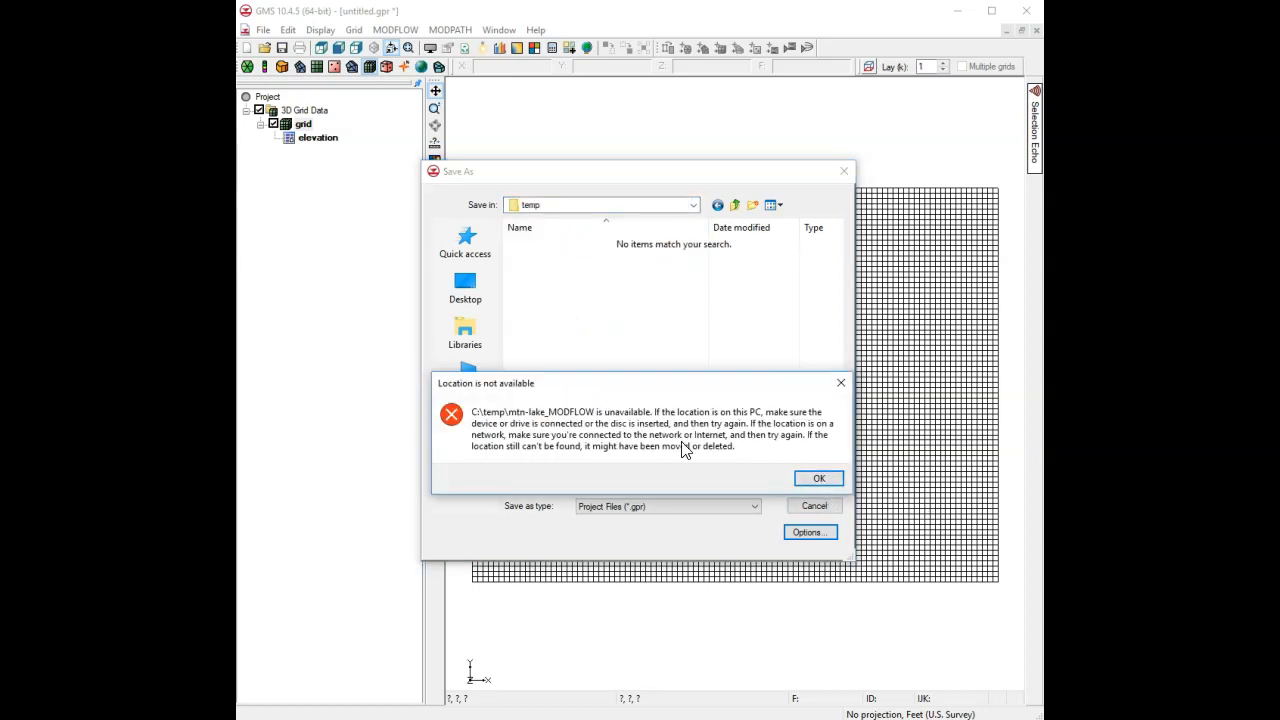
click(819, 479)
- Reopen the temp folder from drive C and save the project there as mtn-lake.gpr
click(737, 205)
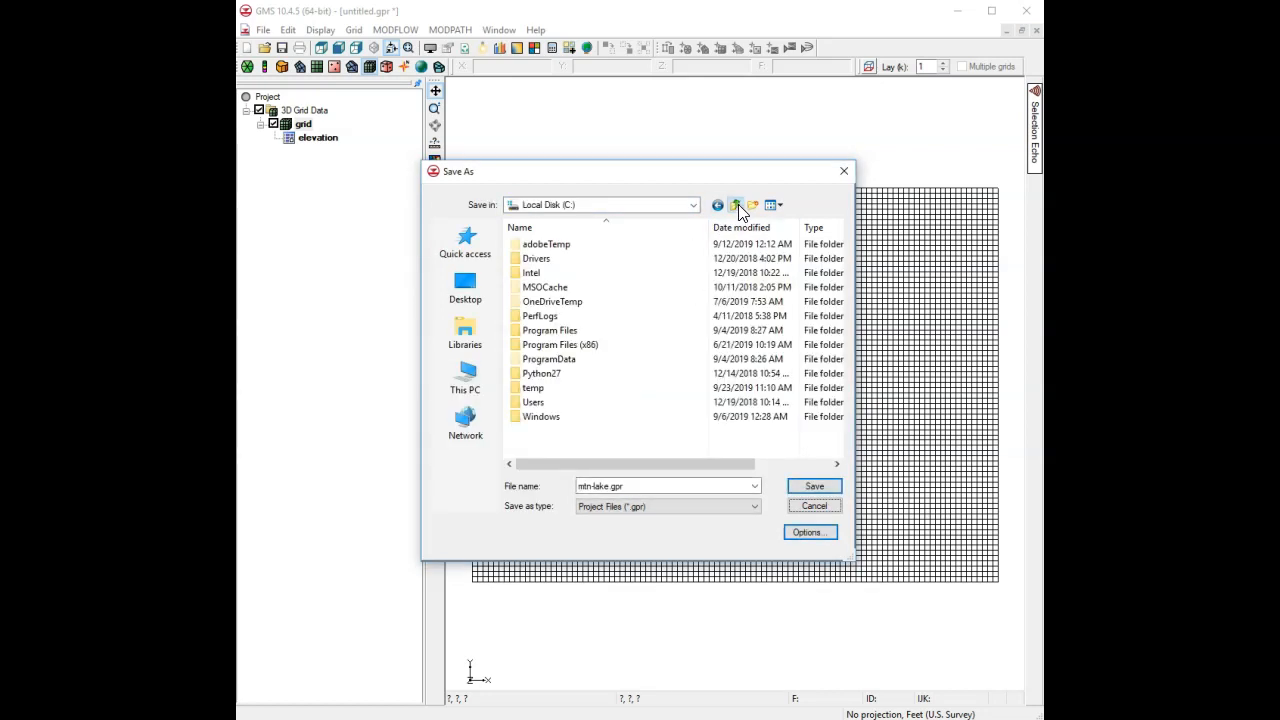
double_click(535, 387)
click(814, 486)
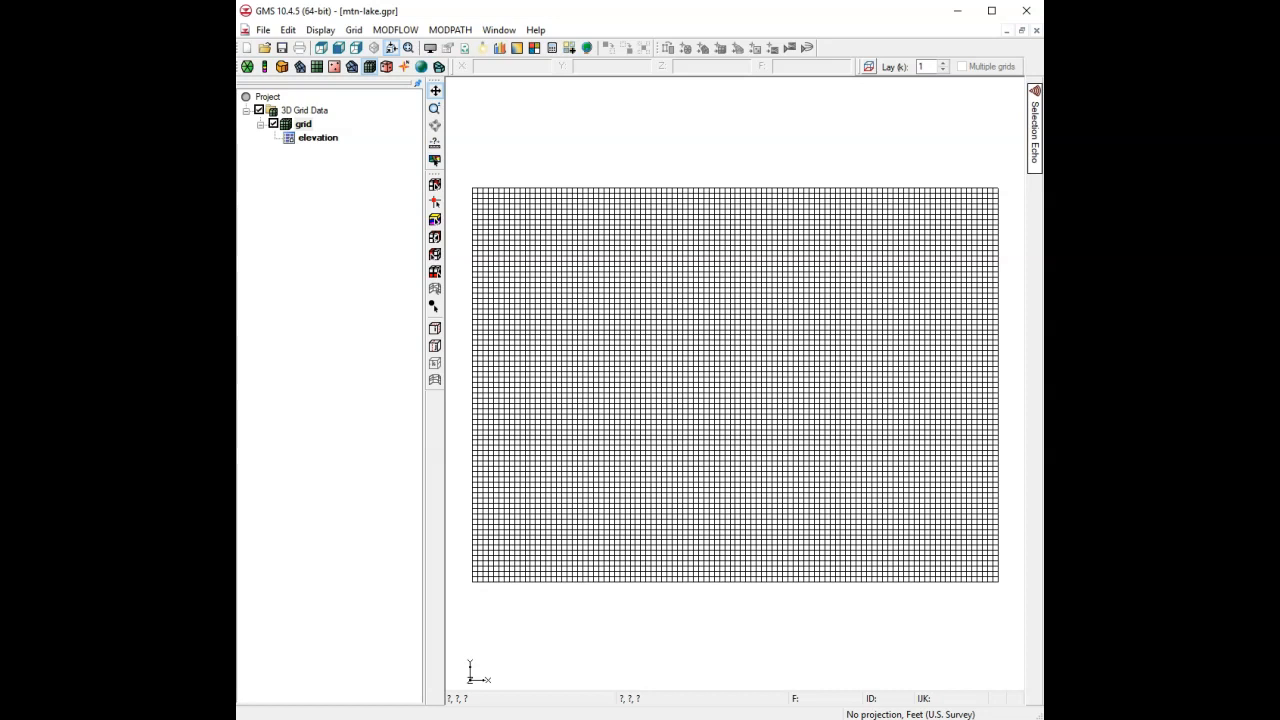
- Create a new MODFLOW simulation on the grid with the RCH1 Recharge and WEL1 Well packages enabled
click(395, 30)
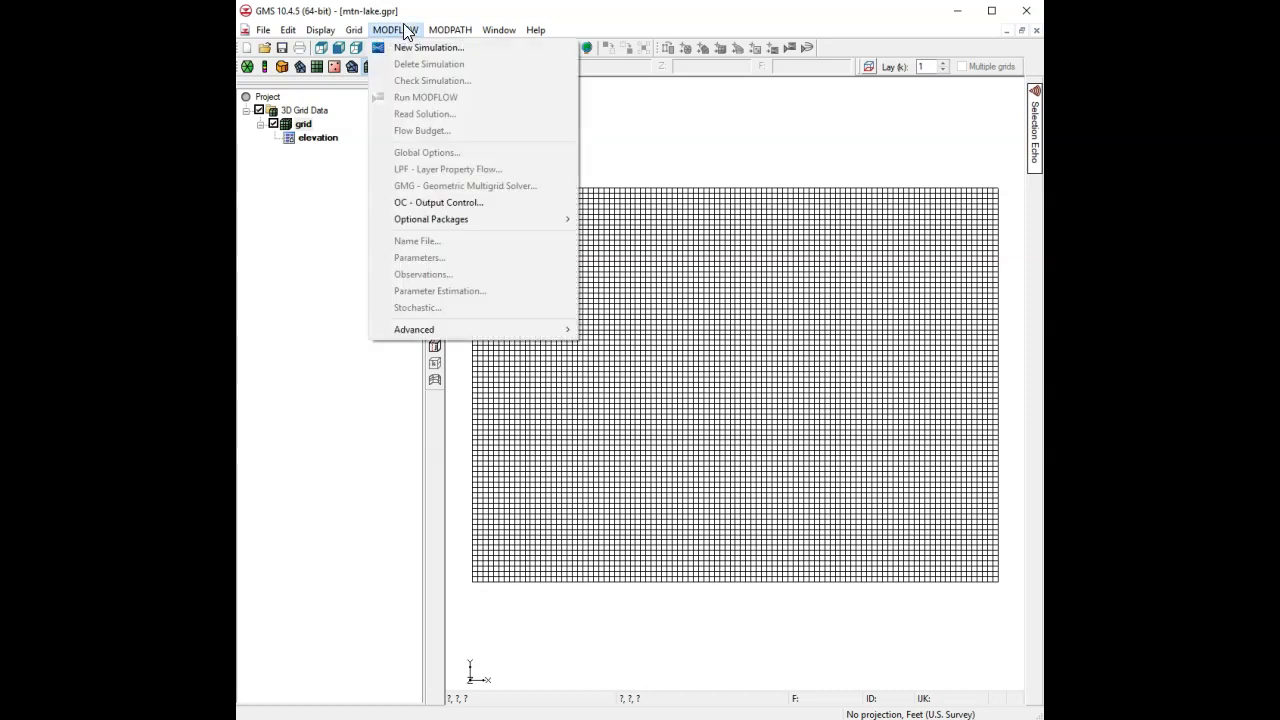
click(459, 47)
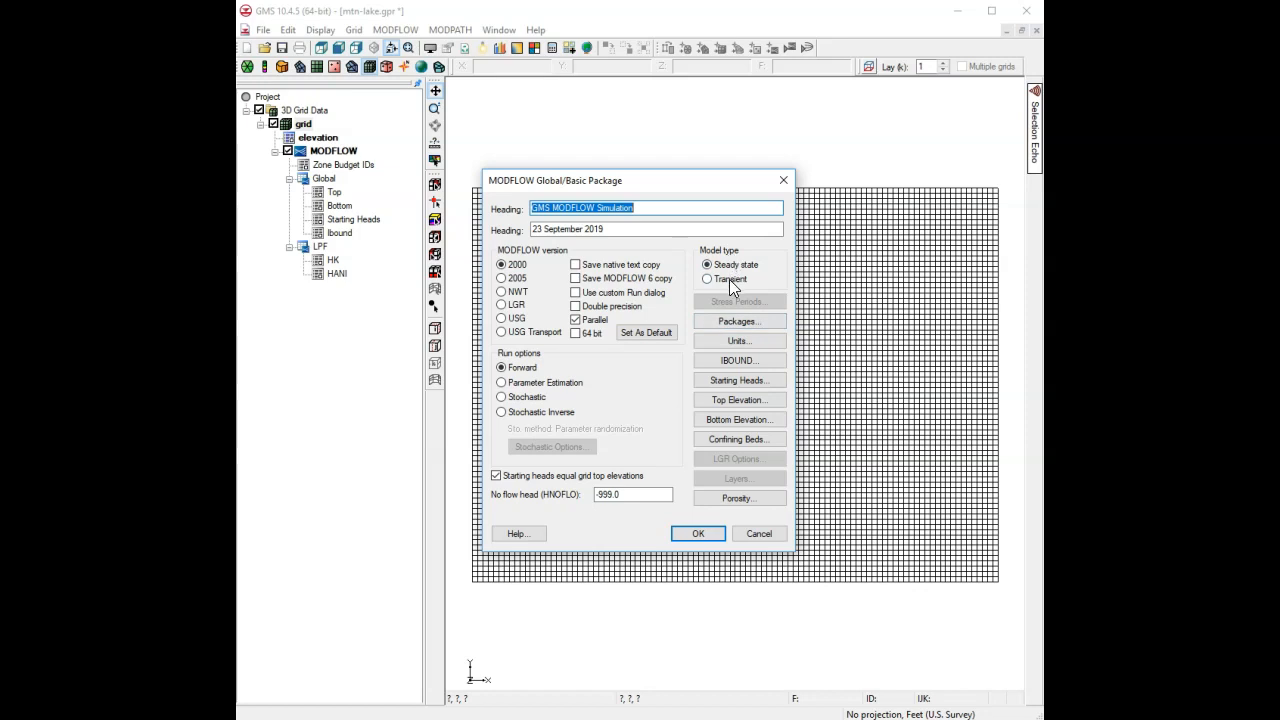
click(736, 321)
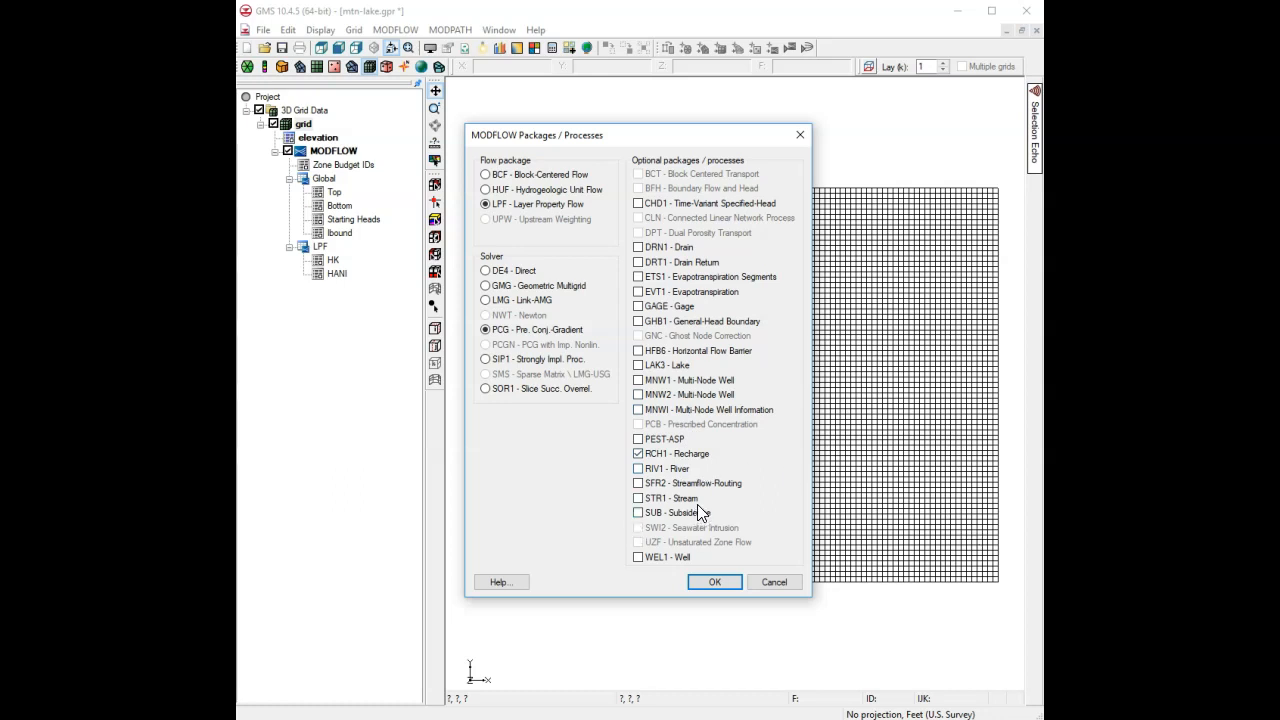
click(672, 564)
click(714, 580)
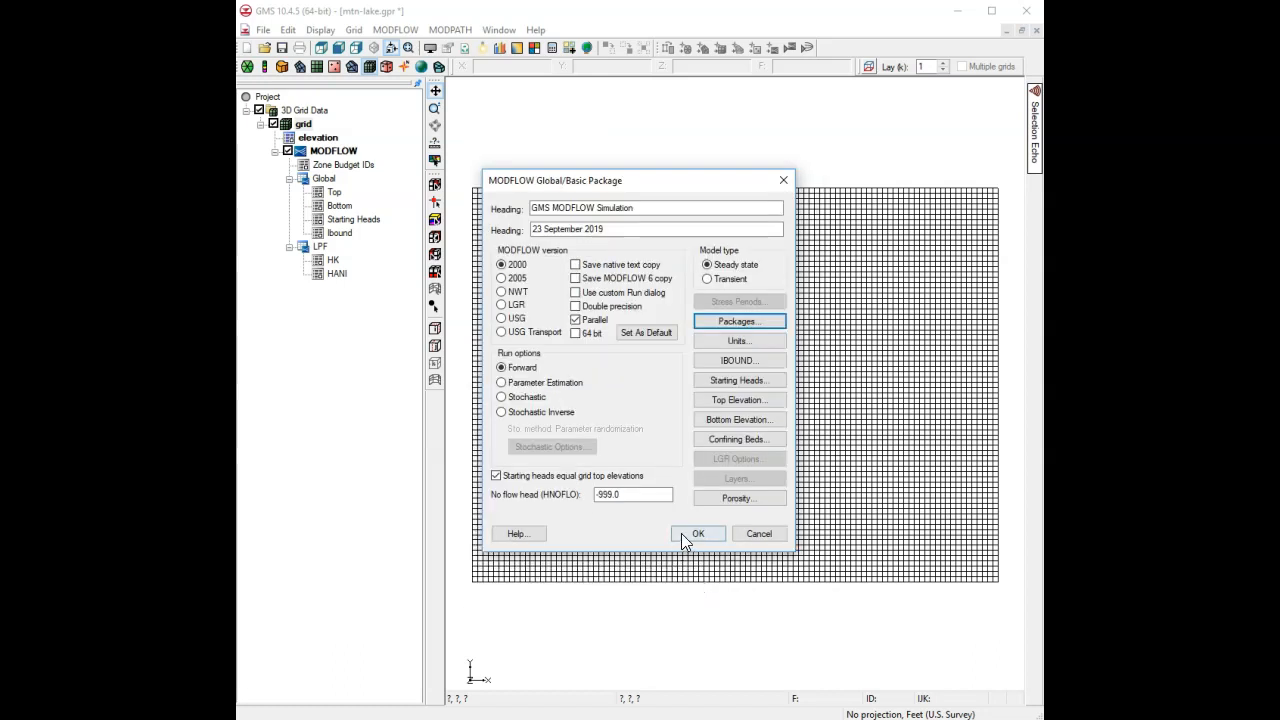
- Enlarge the Top Elevation array editor and fill the layer with a constant top elevation of 250 ft
click(732, 398)
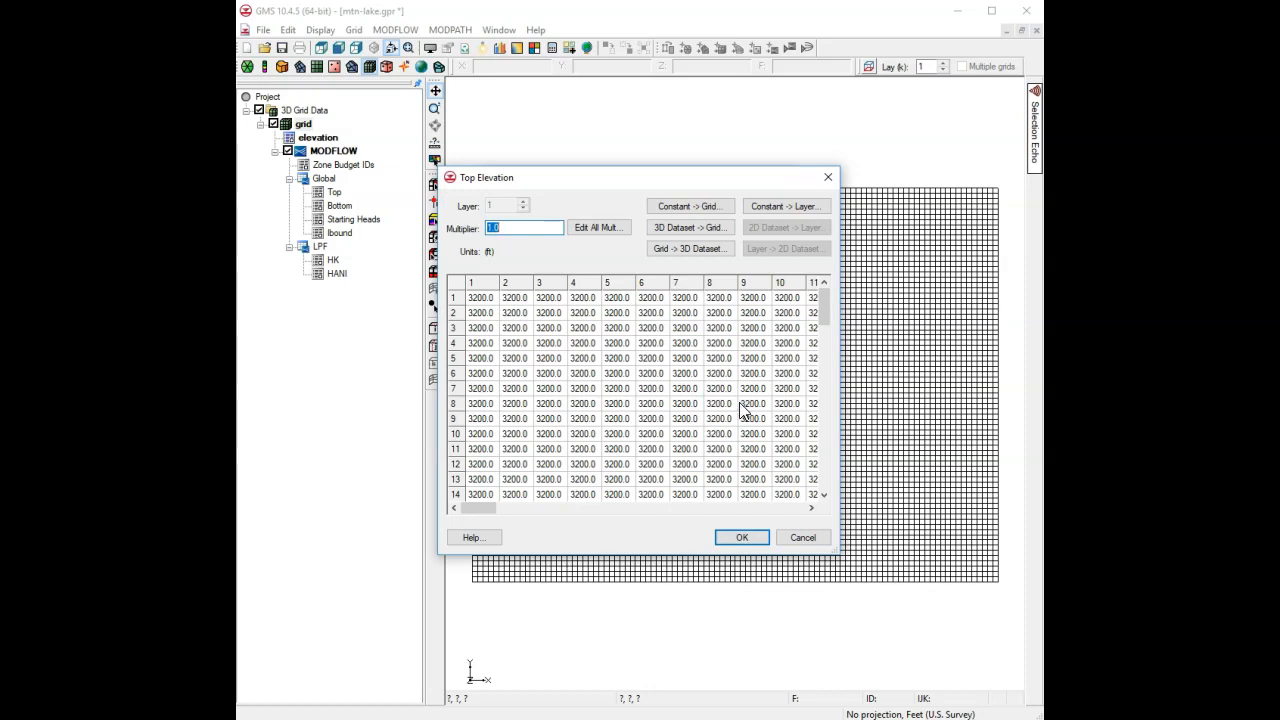
drag(583, 183, 463, 121)
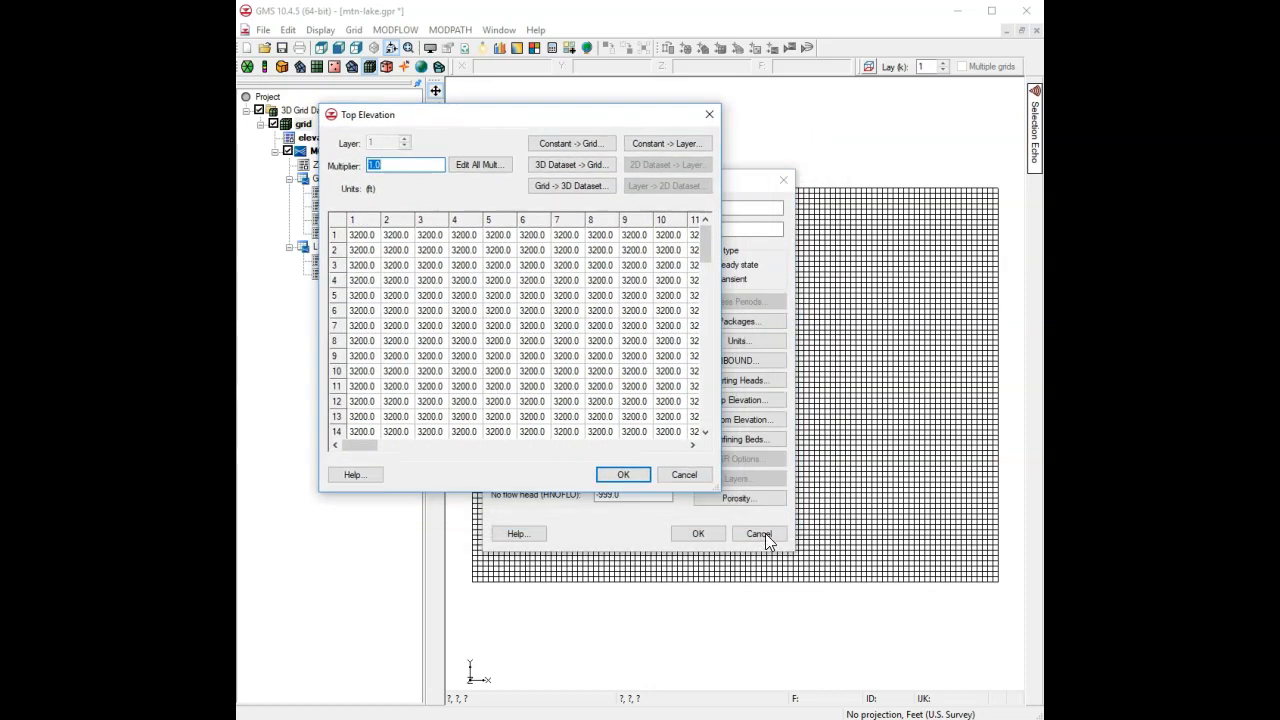
drag(711, 489, 946, 626)
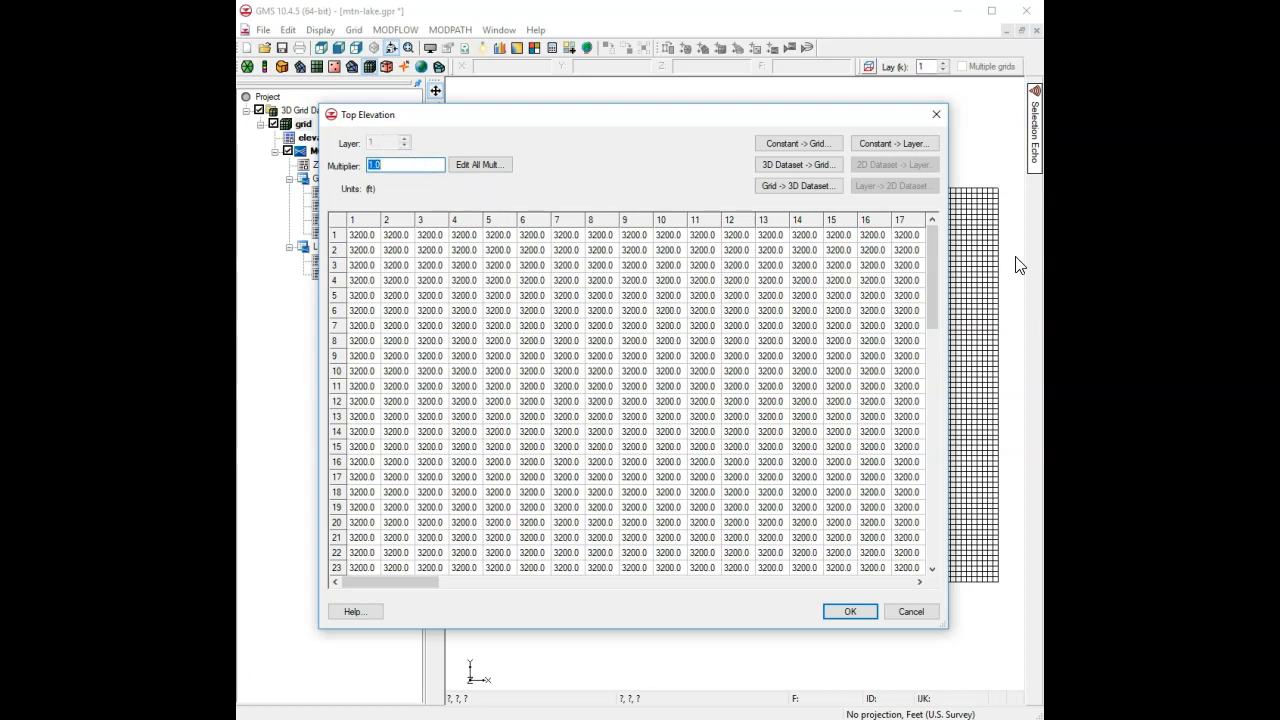
drag(936, 253, 938, 222)
click(875, 145)
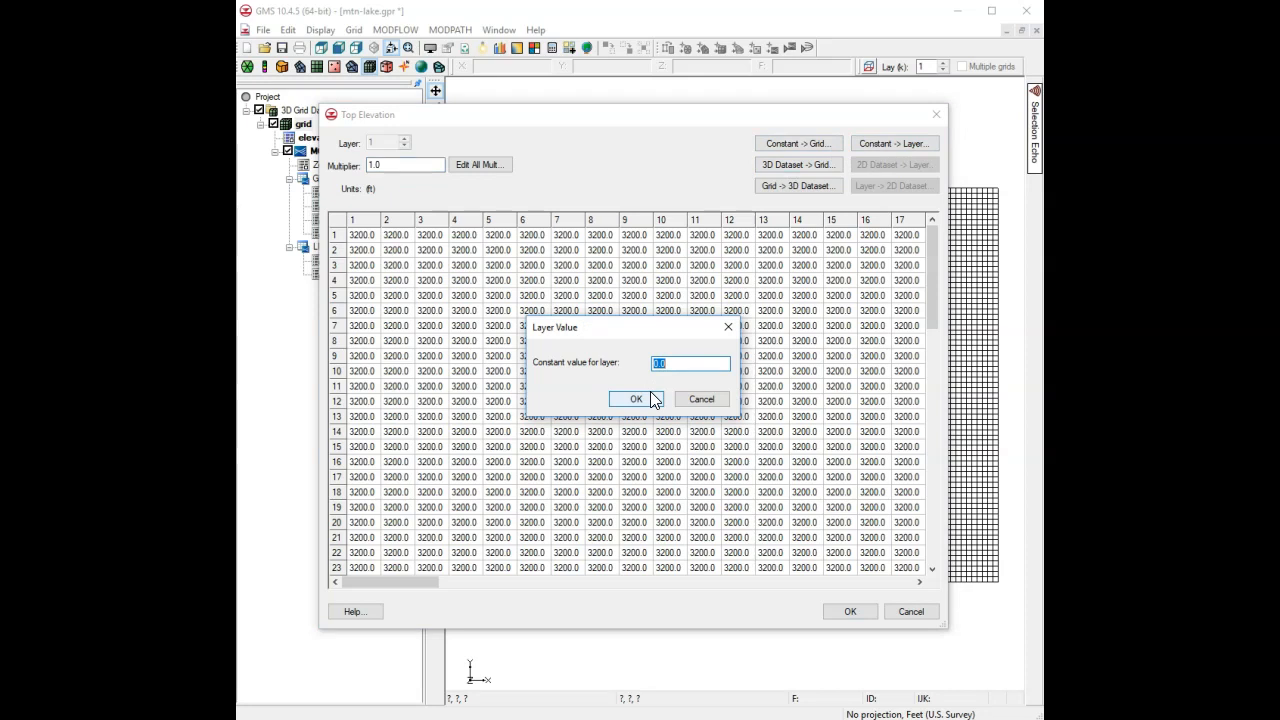
text(250)
click(645, 400)
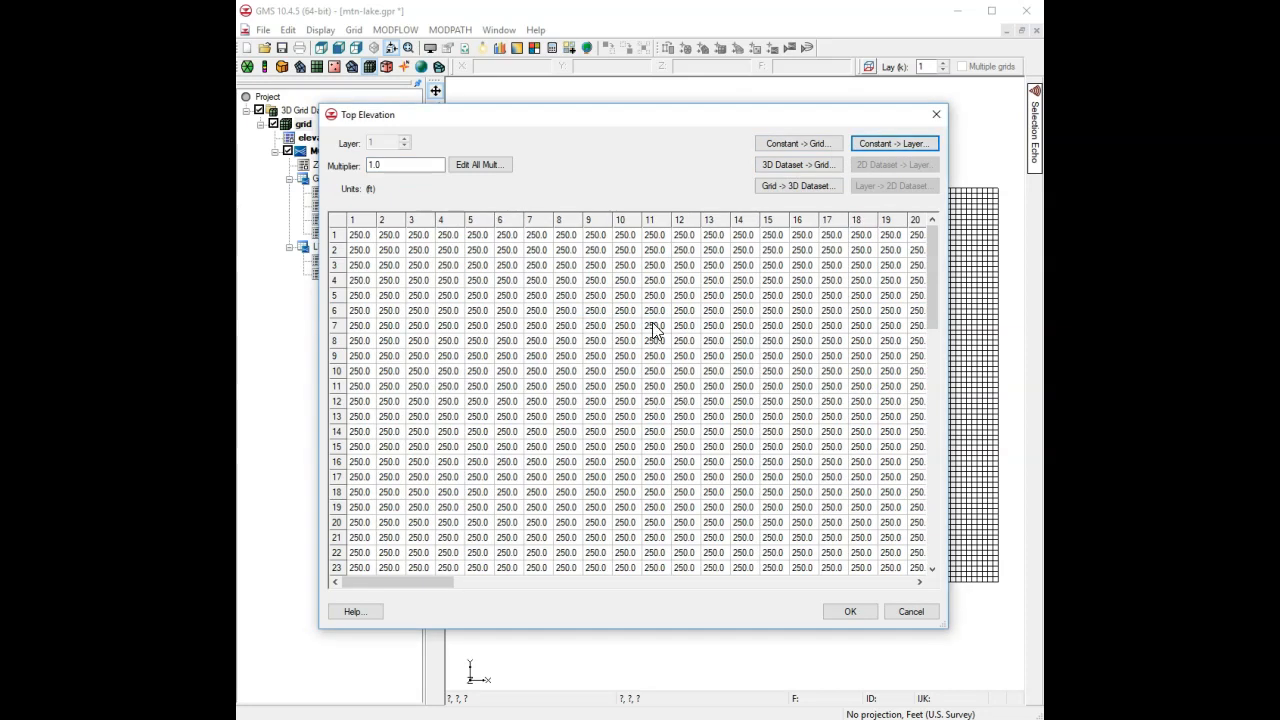
- Set the top elevation of the single cell at row 4, column 8 to 300 ft
click(566, 281)
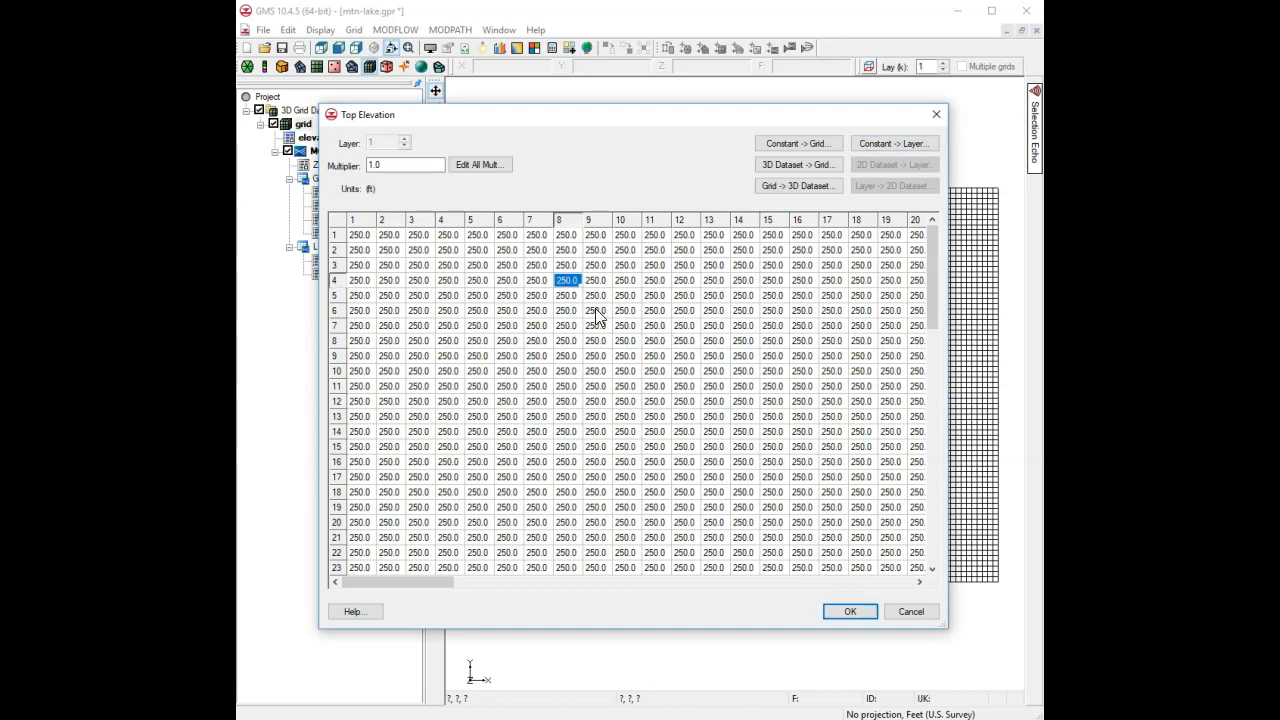
text(300)
key(Return)
key(Down)
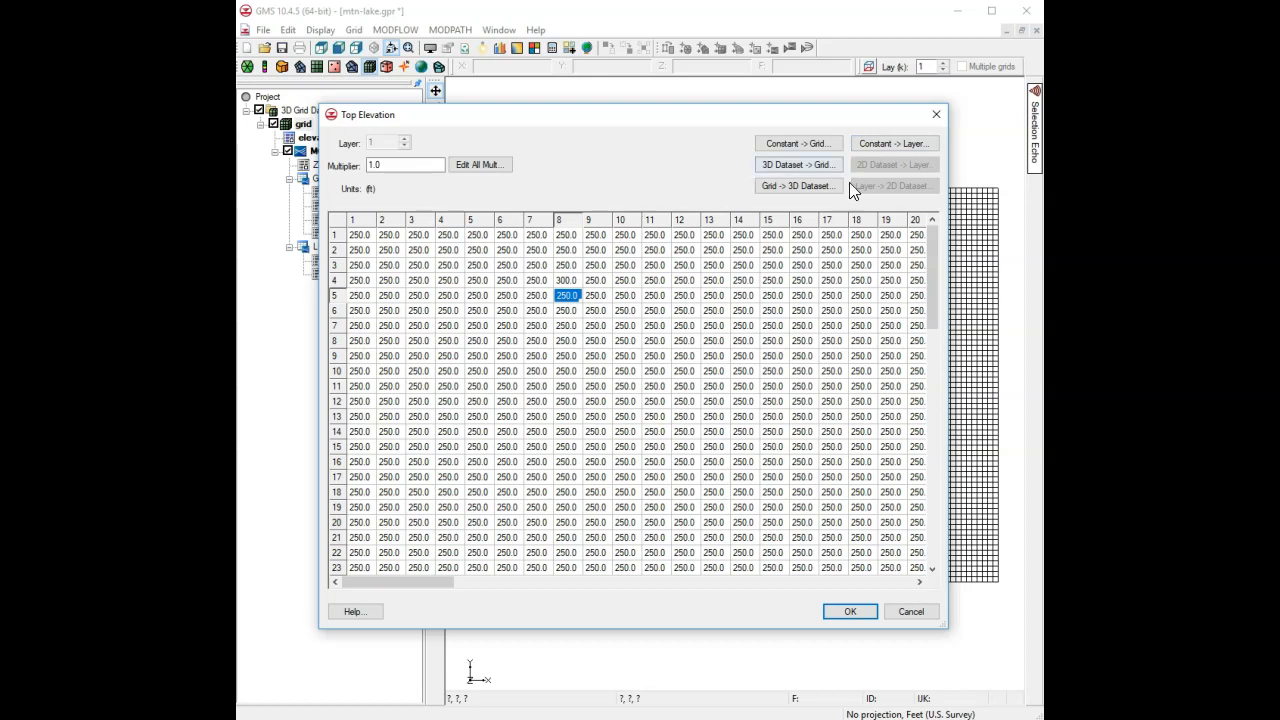
- Fill the whole layer with a constant top elevation of 3200 ft and accept the array
click(889, 143)
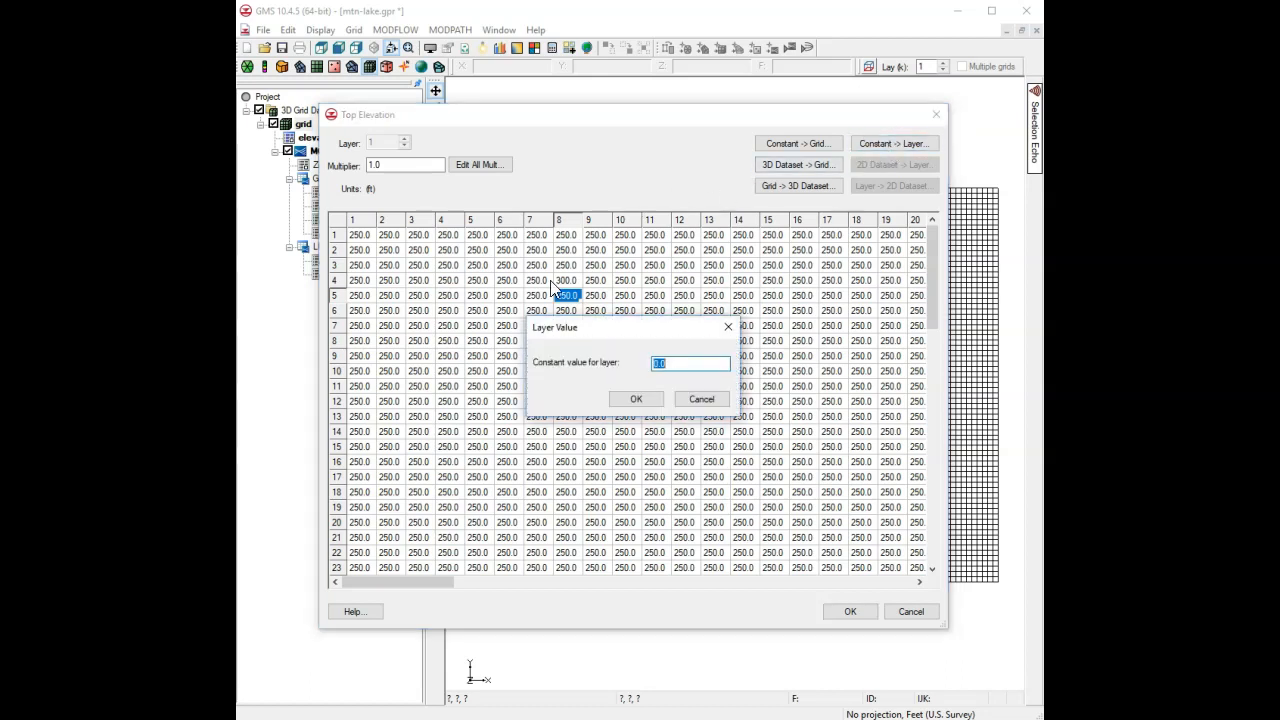
text(3200)
click(651, 401)
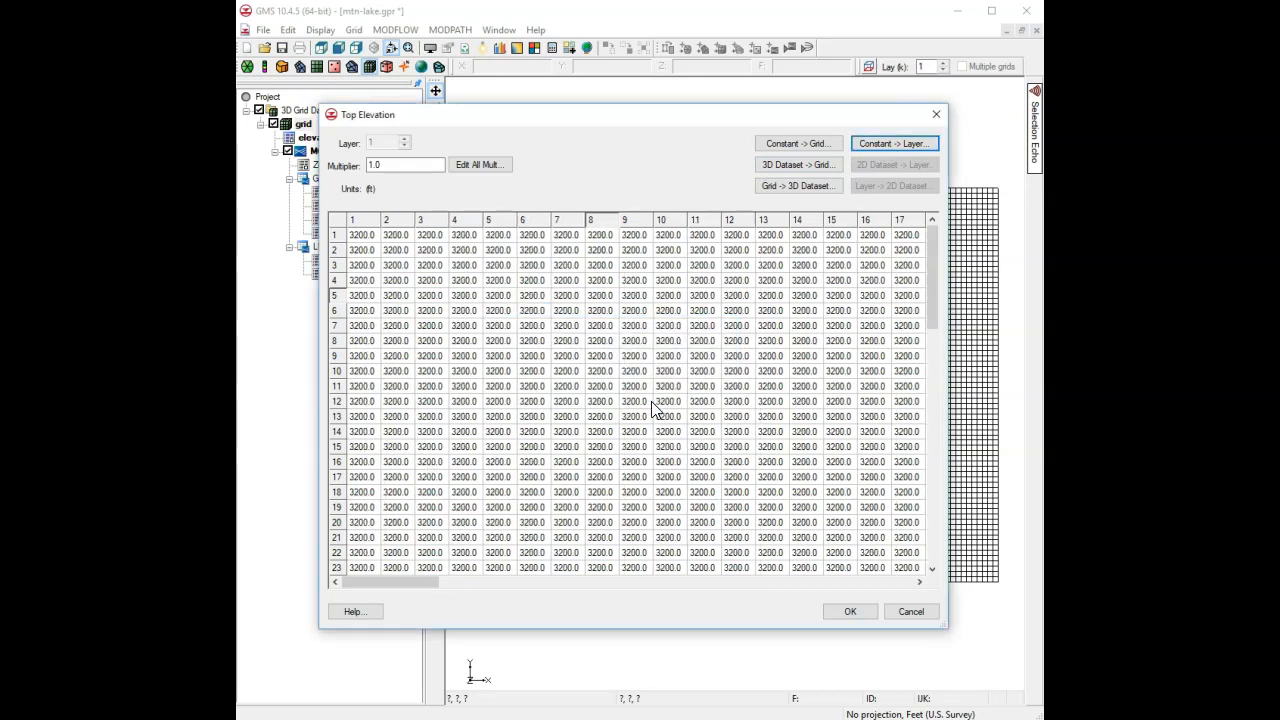
click(866, 610)
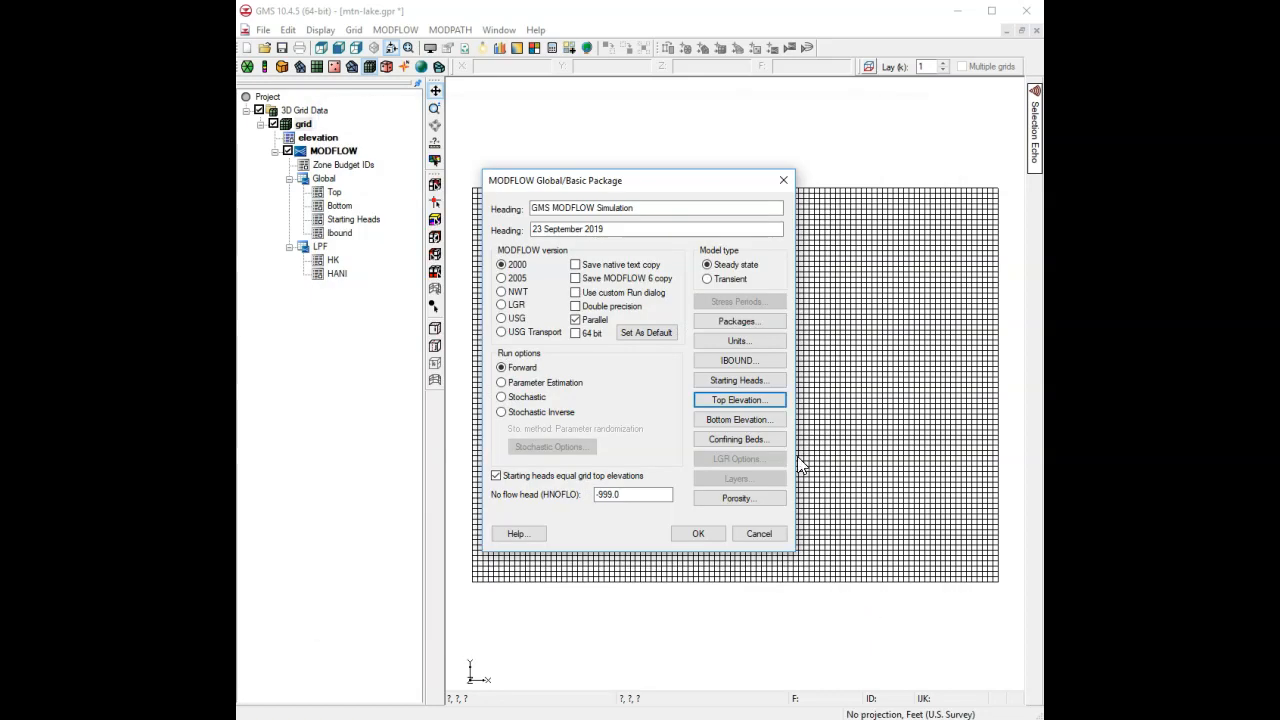
- Review the Bottom Elevation and Starting Heads arrays of the grid without changing them
click(759, 421)
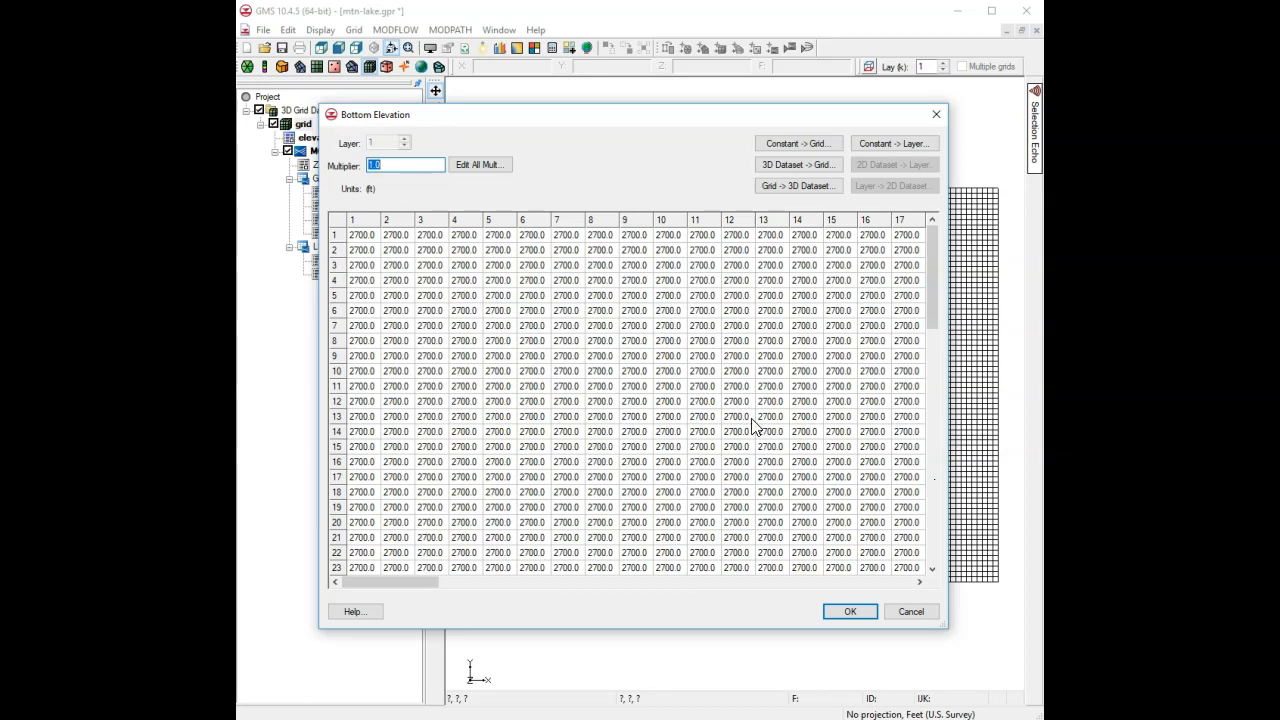
click(909, 613)
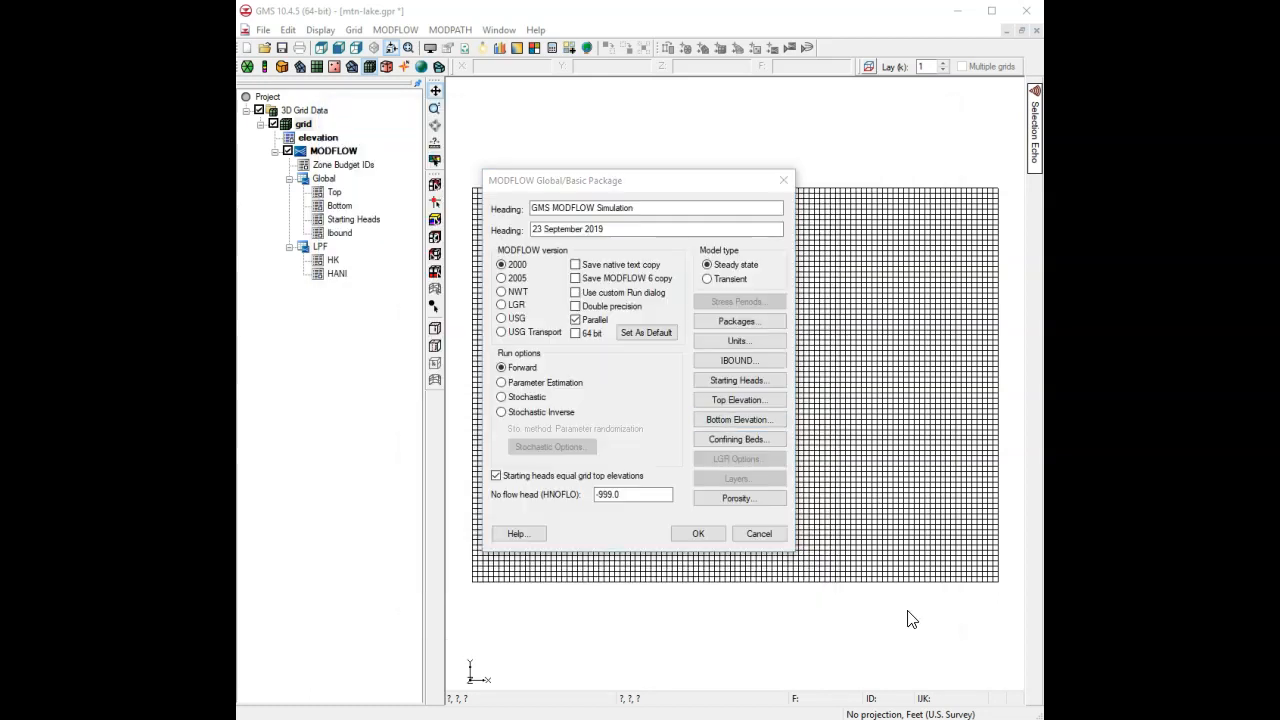
click(730, 380)
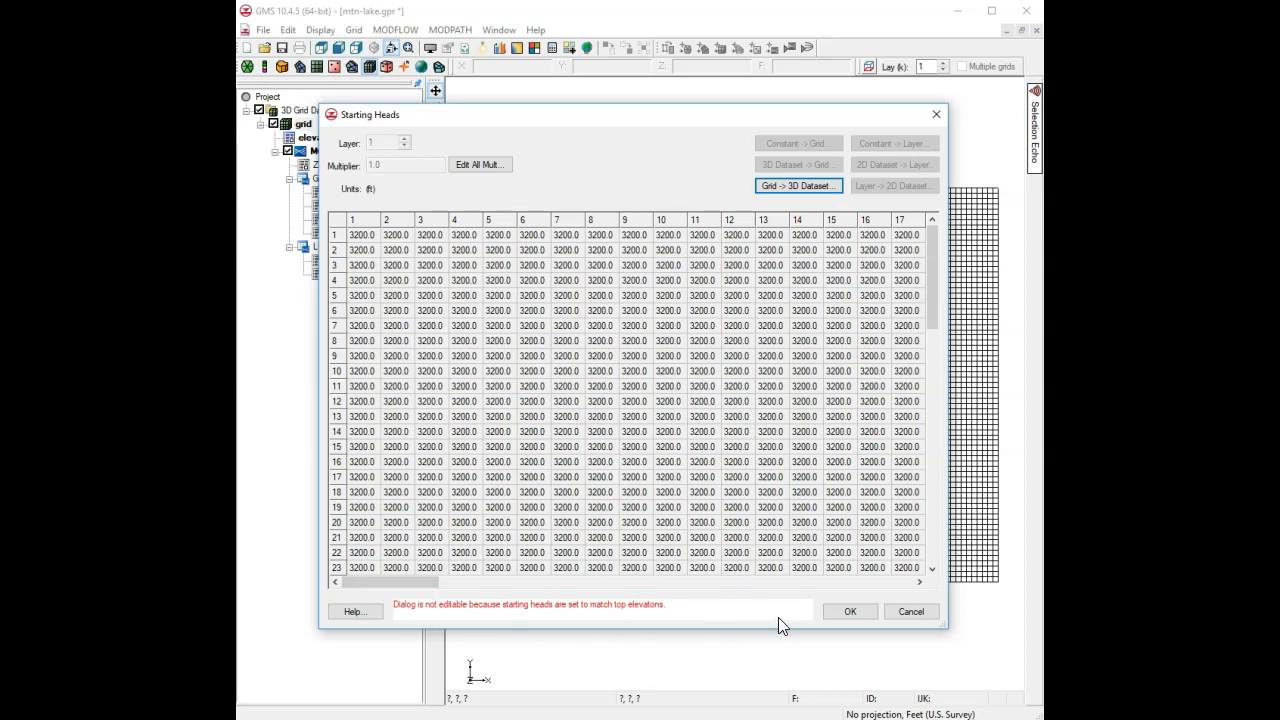
click(911, 611)
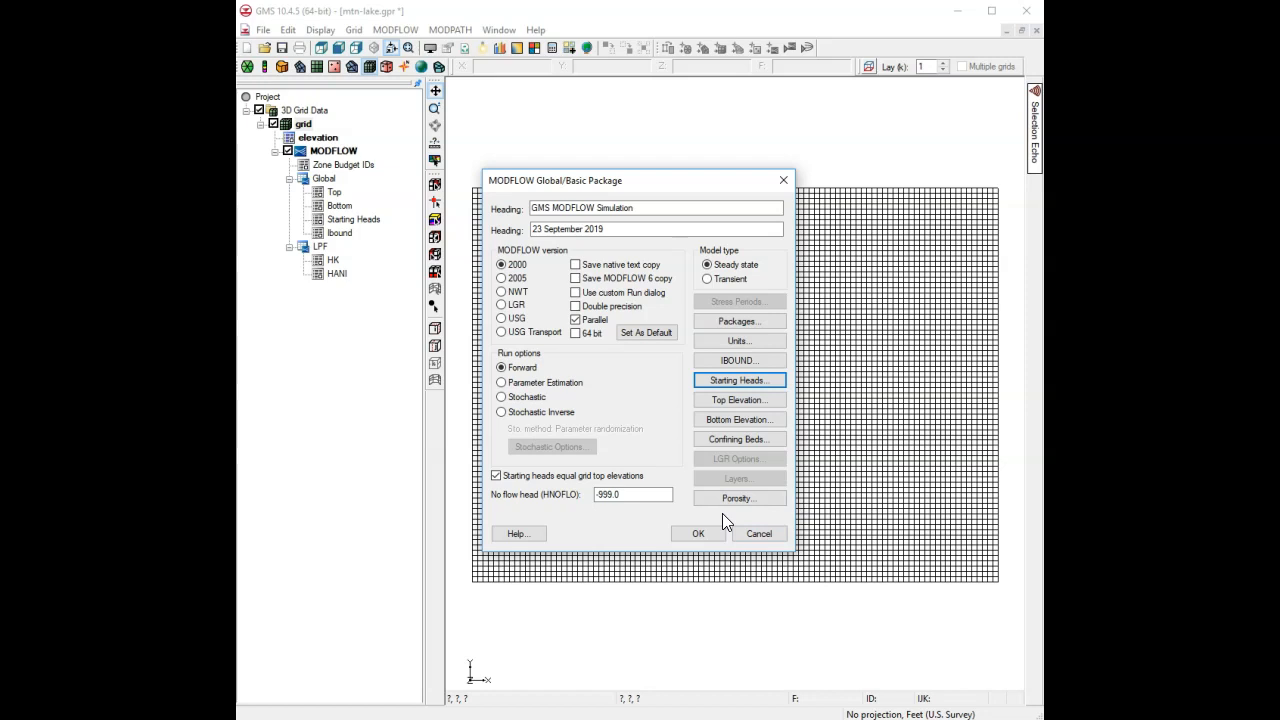
- Set the simulation's time unit to d, accept the units, and check the units label of the Starting Heads array
click(741, 337)
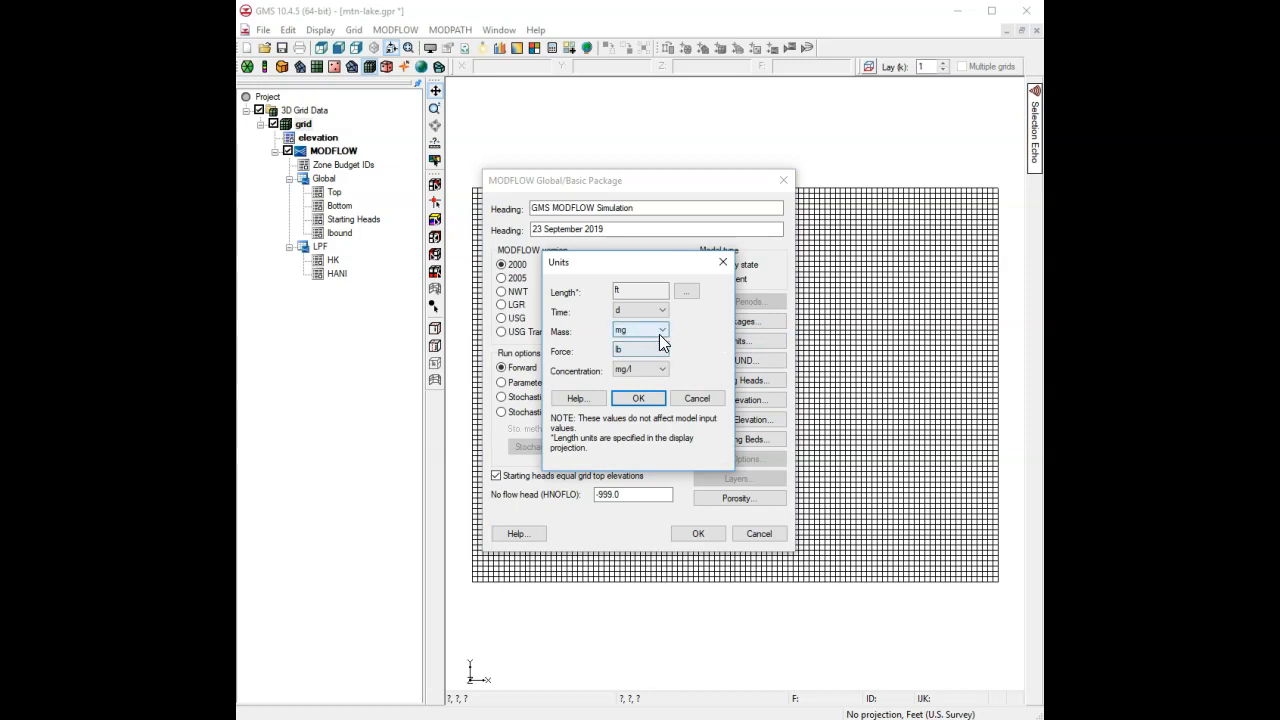
click(616, 289)
click(632, 289)
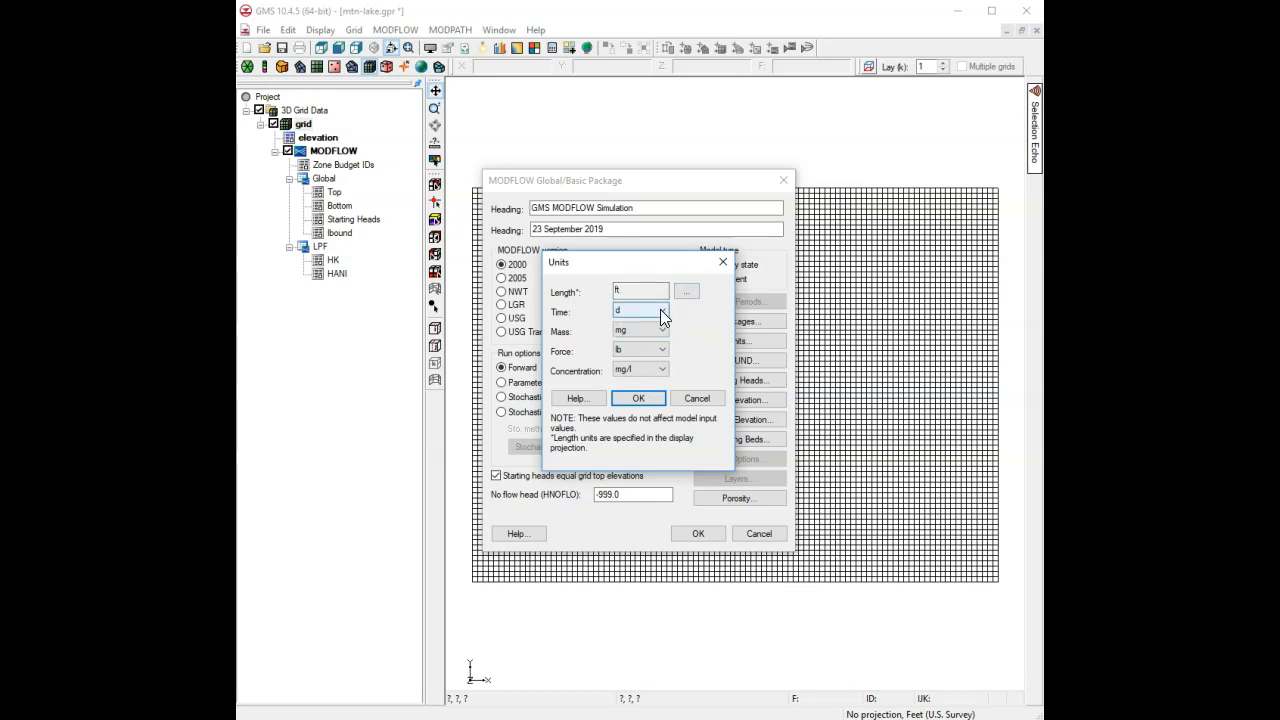
click(660, 309)
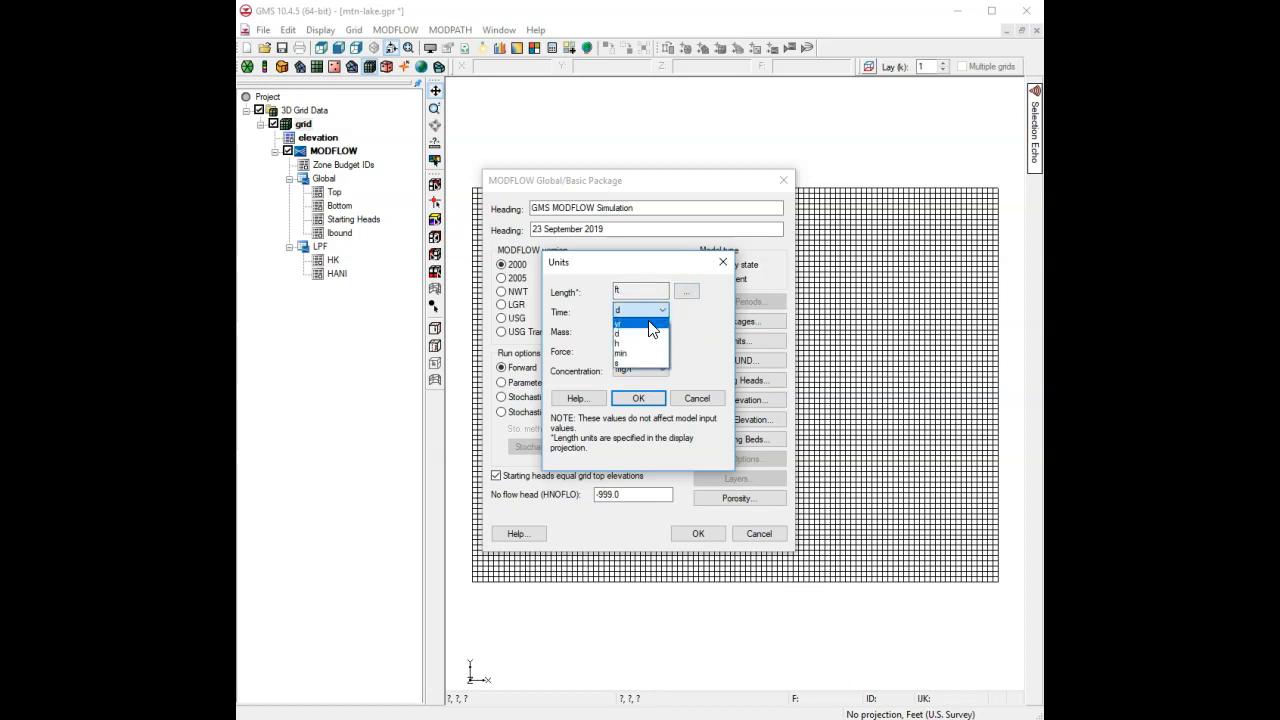
click(649, 323)
click(660, 311)
click(645, 333)
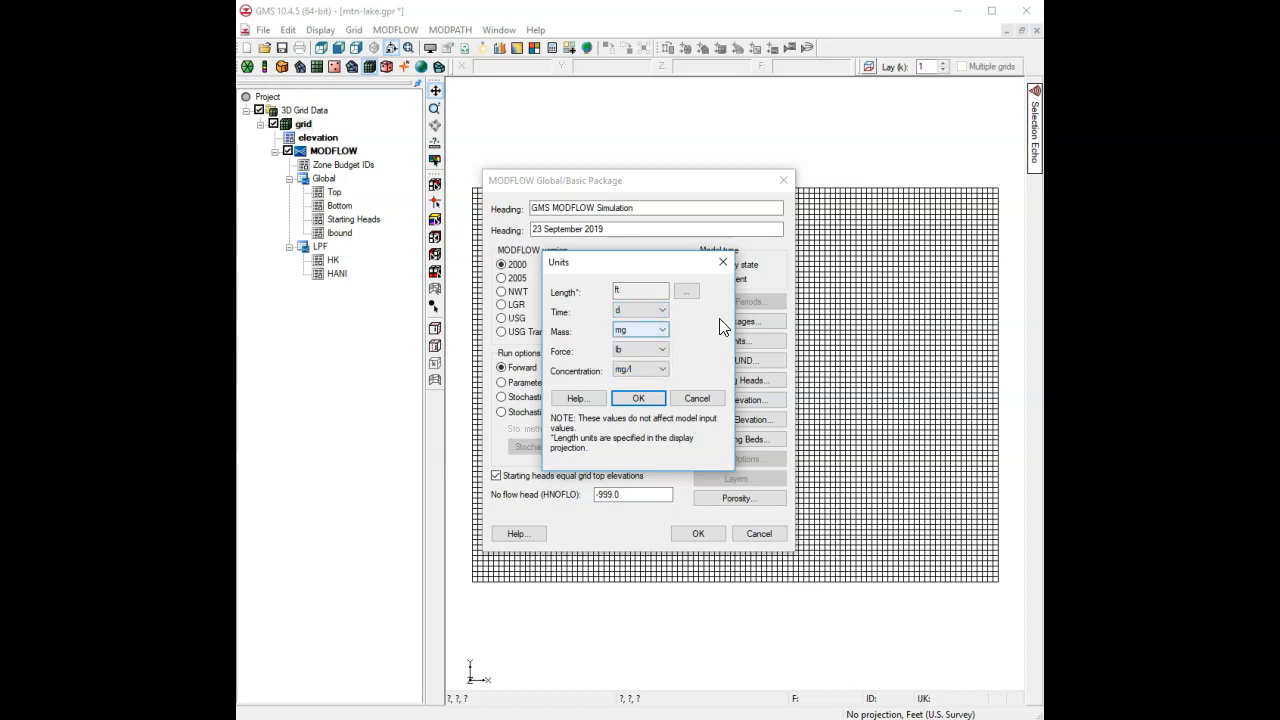
click(637, 399)
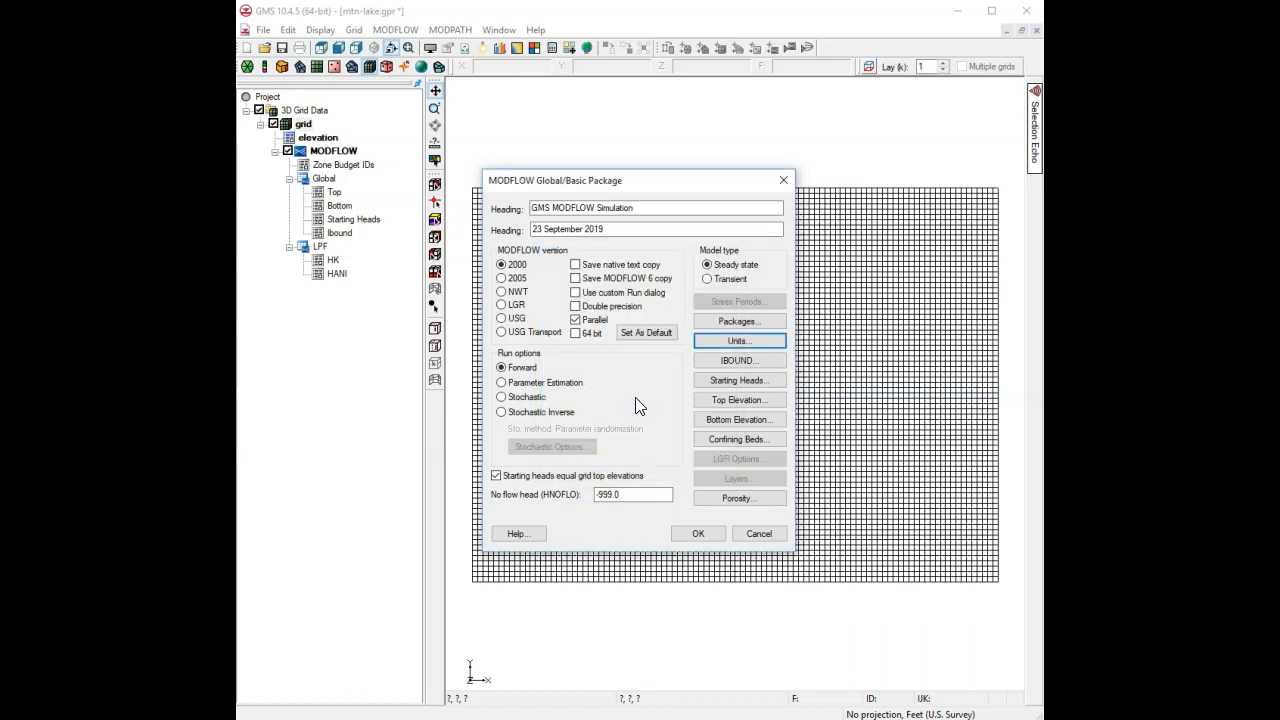
click(720, 381)
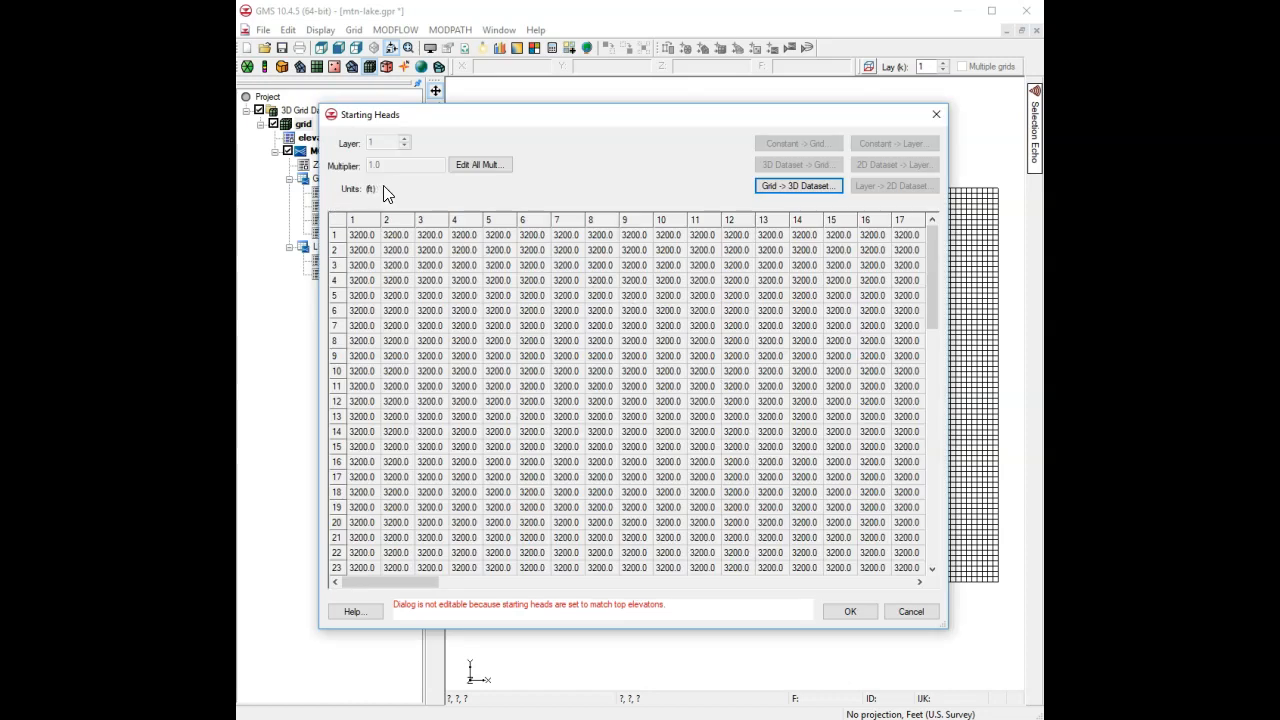
click(909, 612)
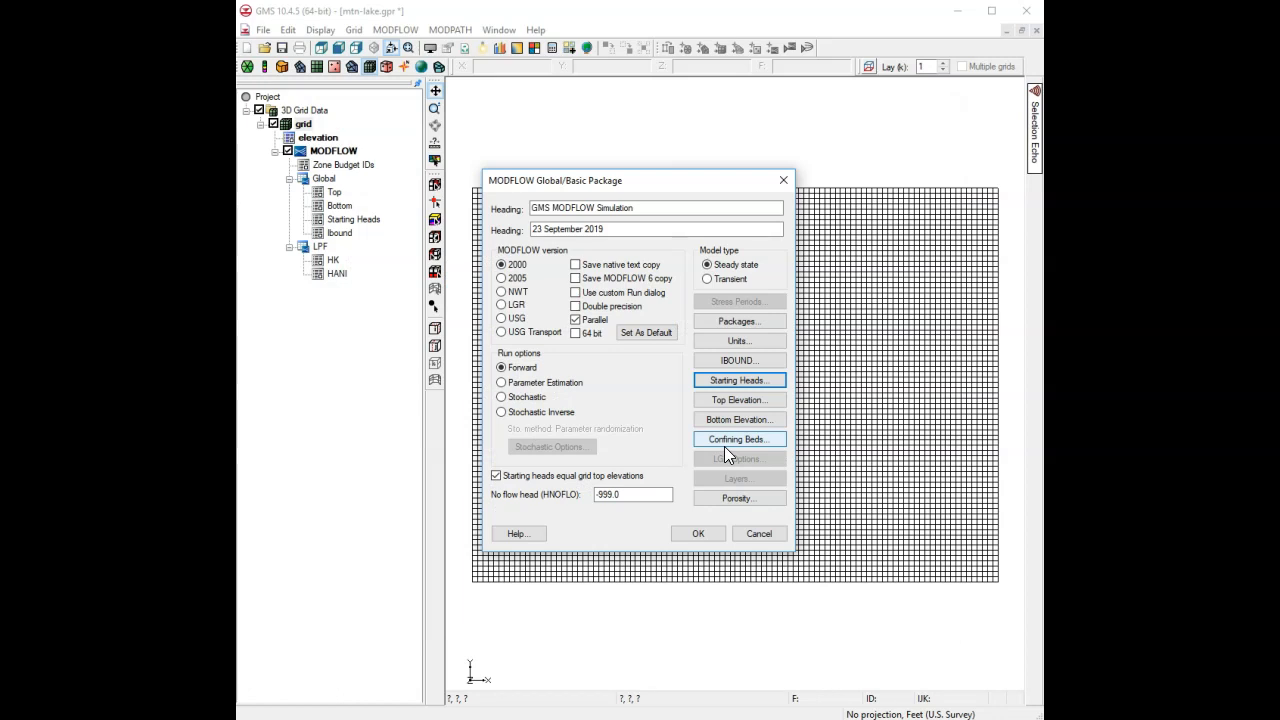
- Accept the MODFLOW Global/Basic Package settings and save the project
click(700, 533)
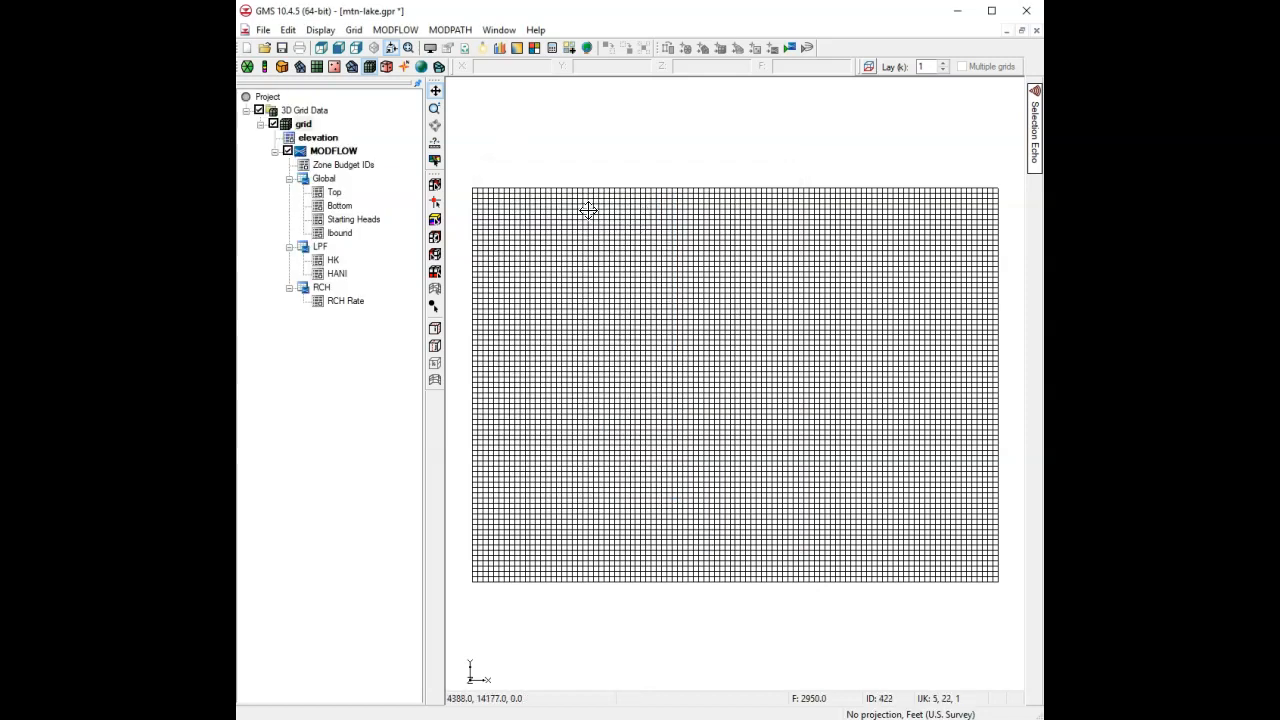
click(263, 31)
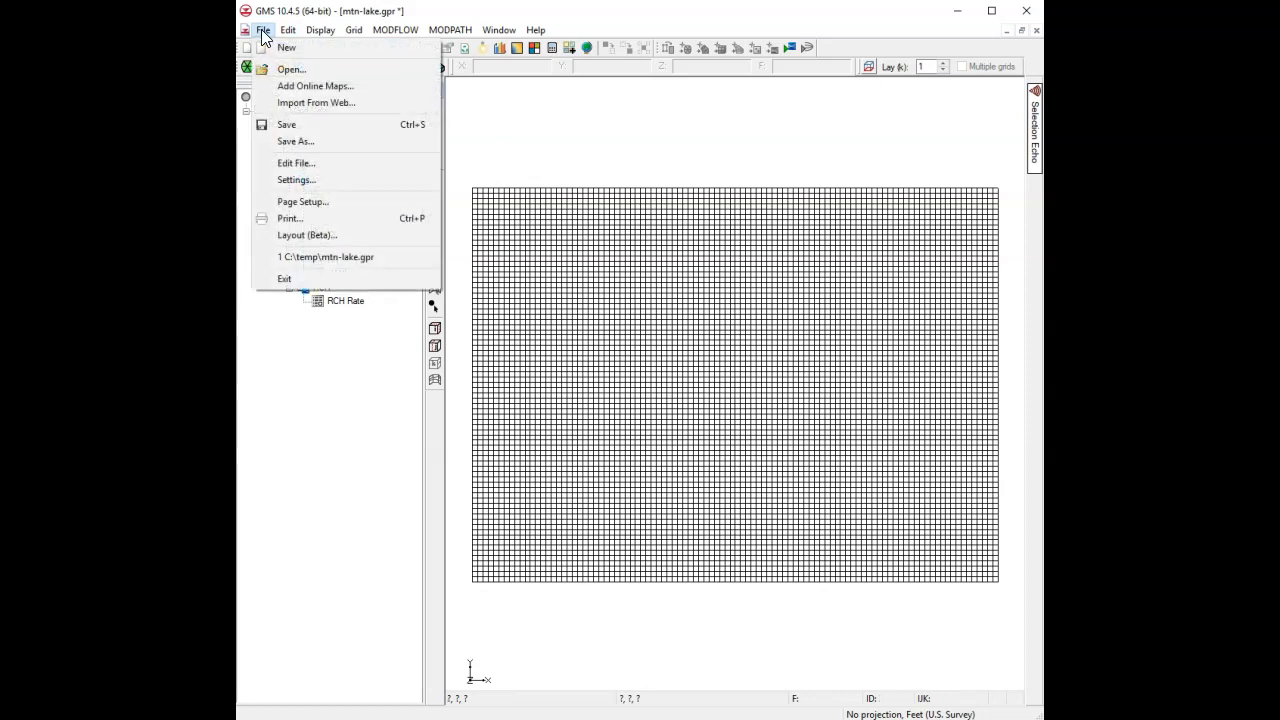
click(284, 124)
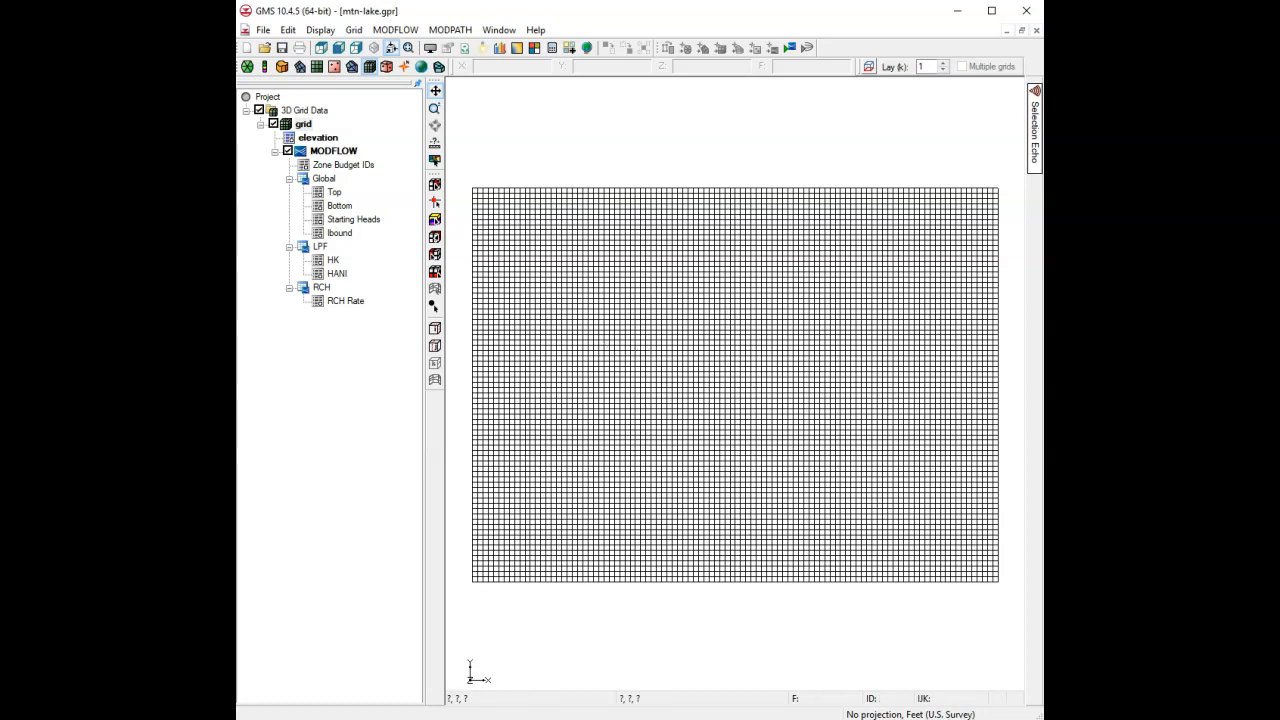
- Review the layer elevations and K value under Properties in the browser's model exercise document, and return to GMS
key(alt+Tab)
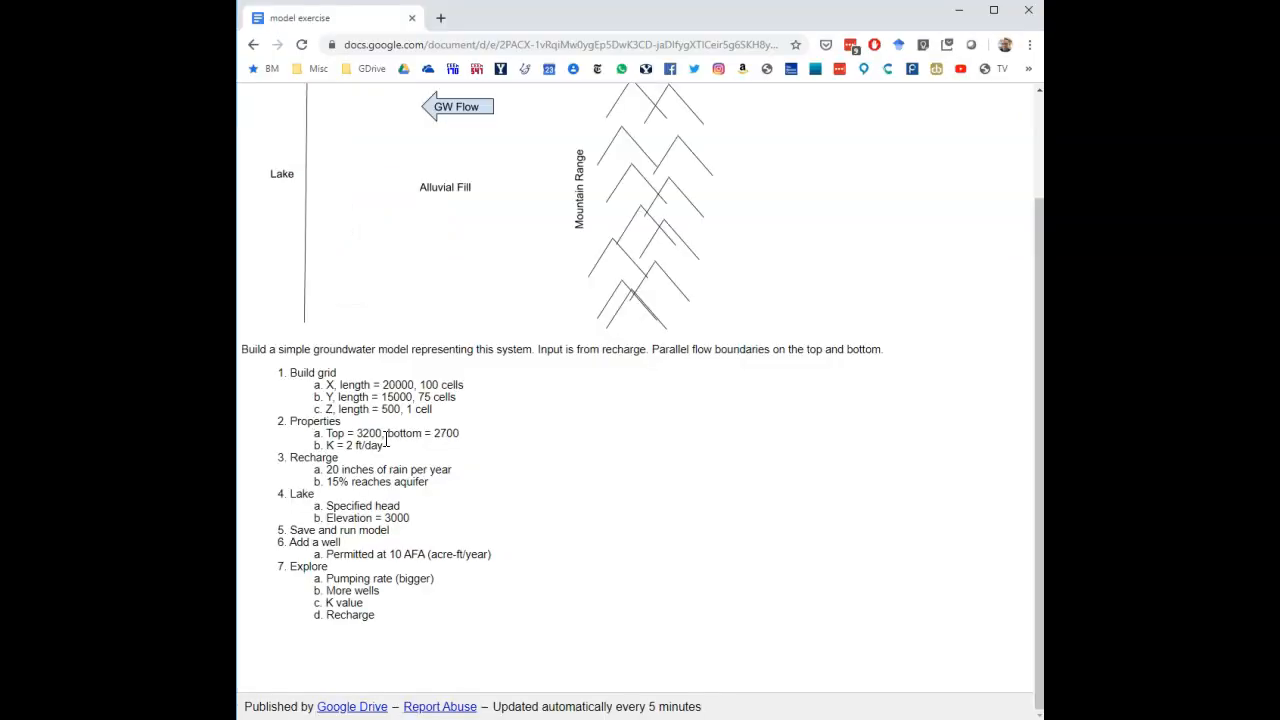
drag(474, 437, 325, 440)
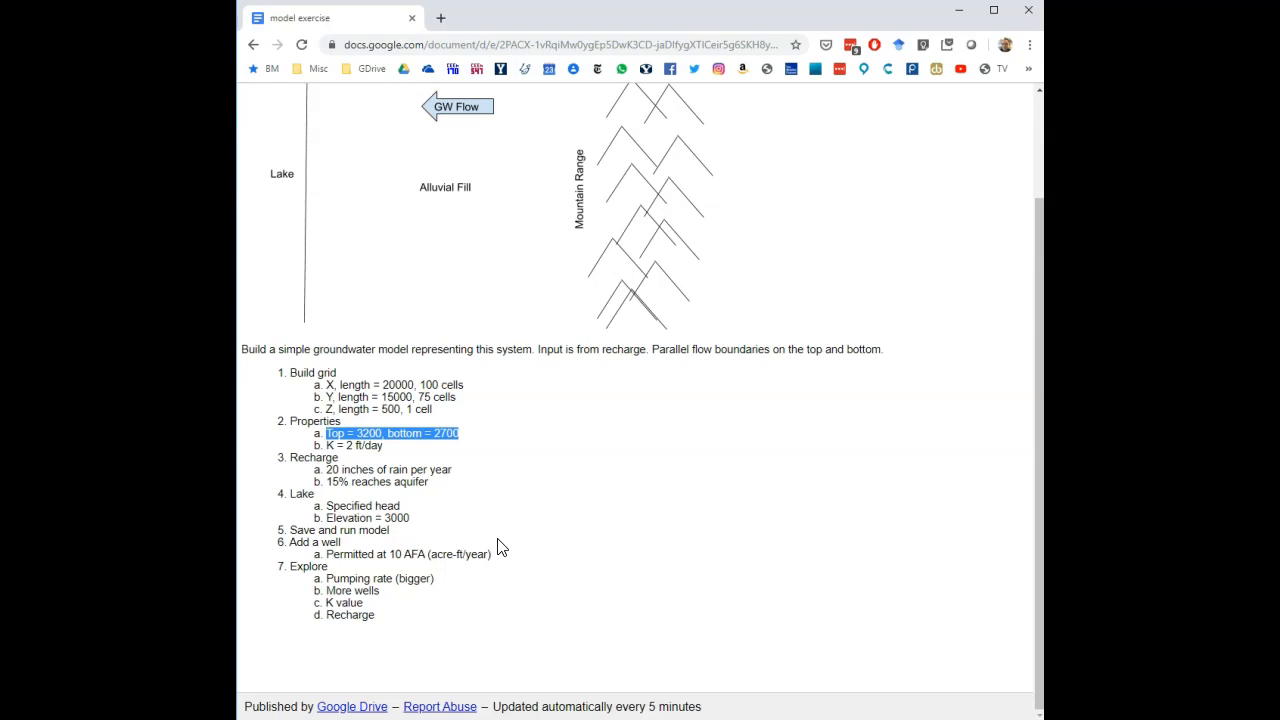
click(392, 452)
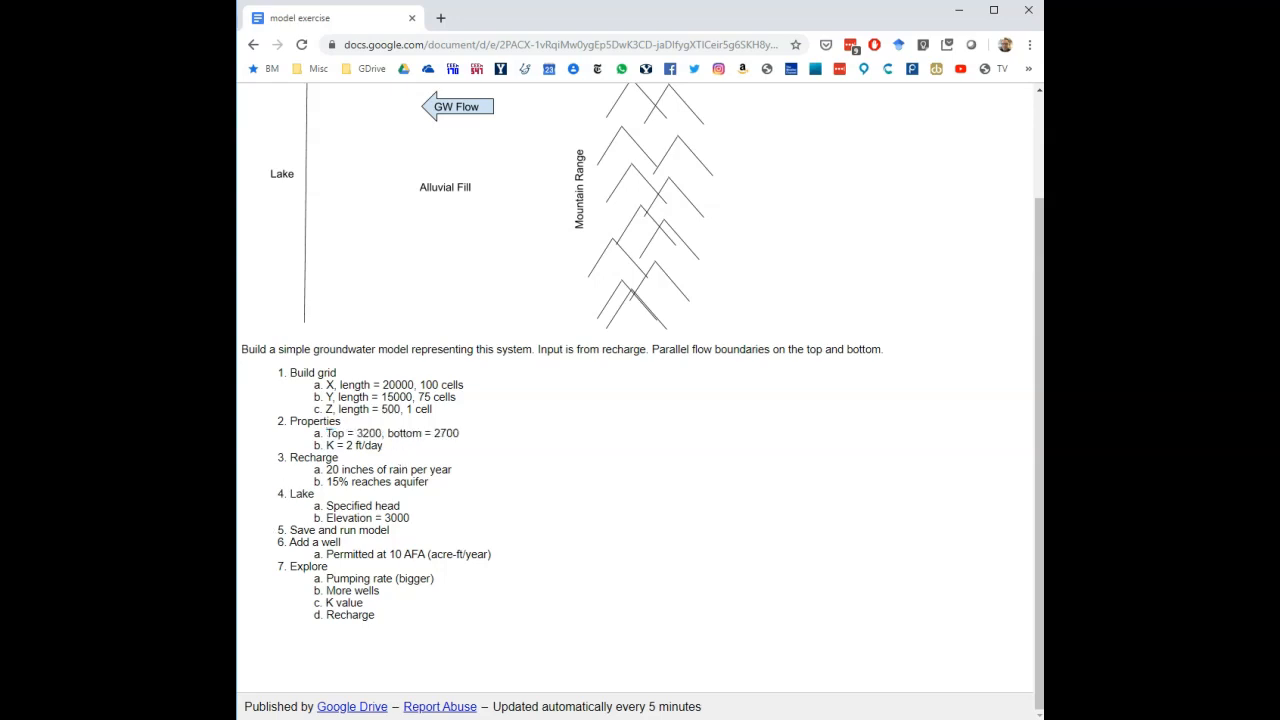
key(alt+Tab)
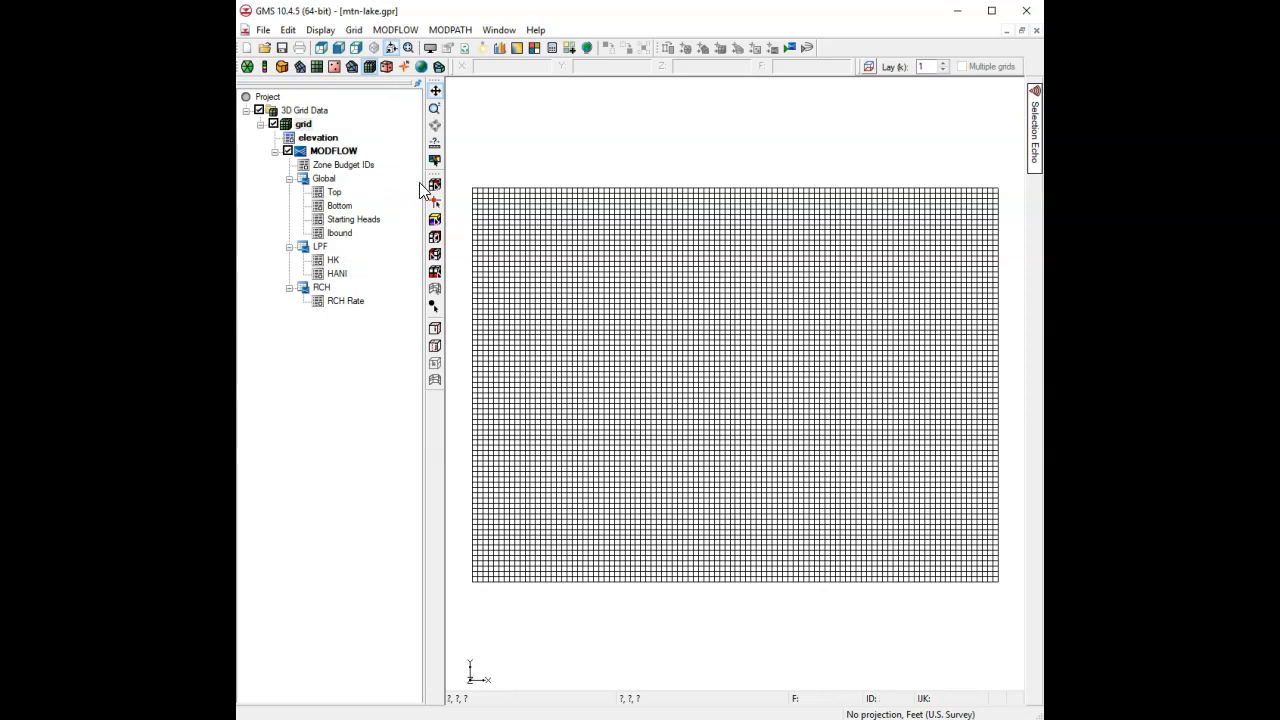
- Fill the LPF package's horizontal hydraulic conductivity with a constant value of 2 ft/d for the whole grid
click(395, 30)
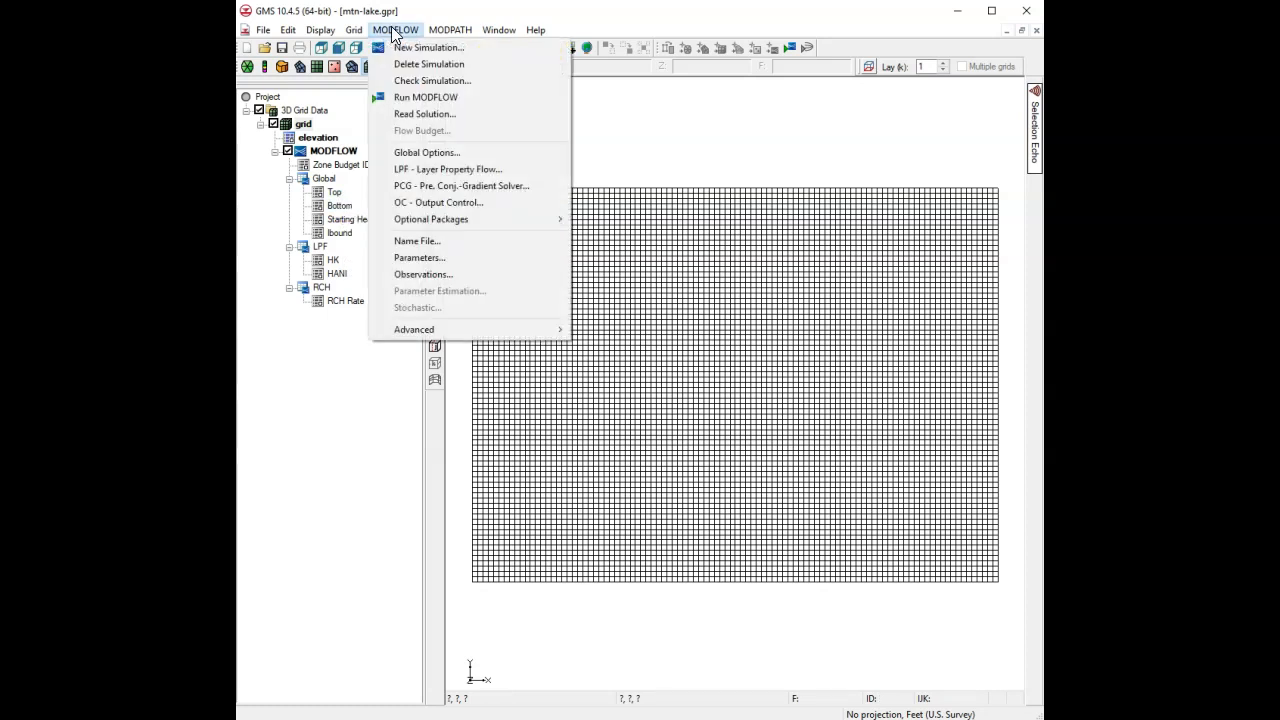
click(470, 168)
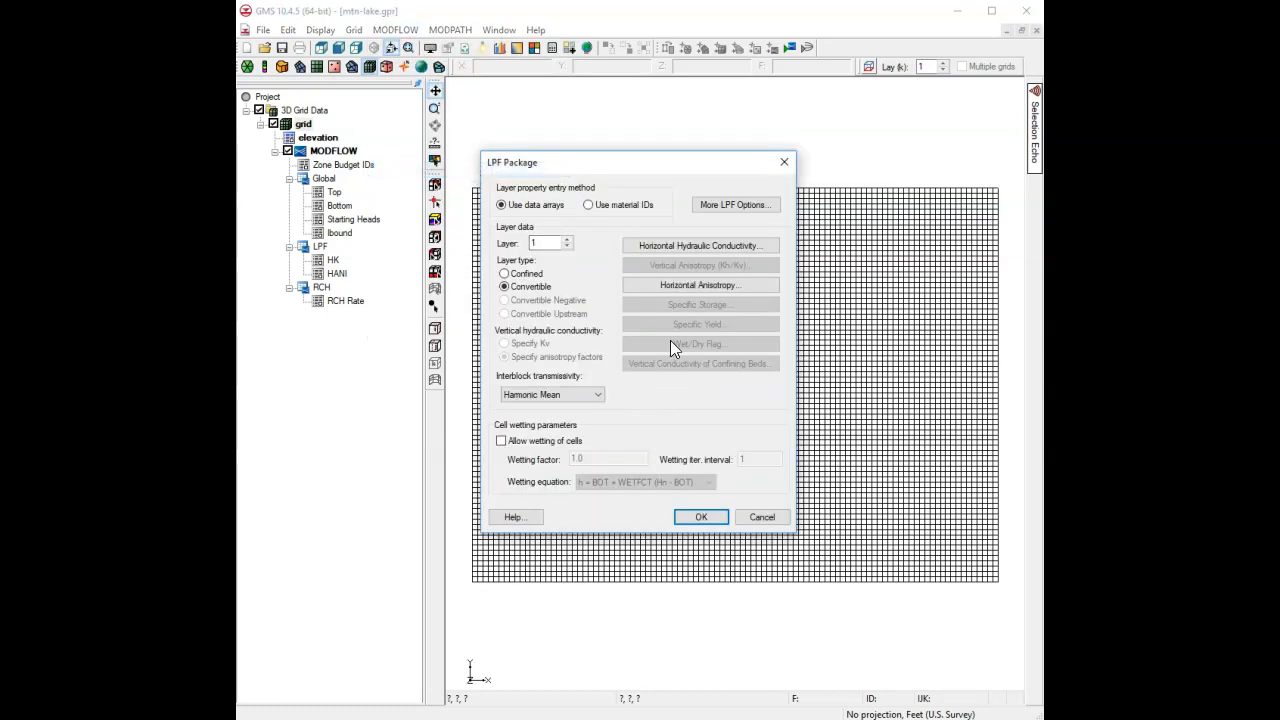
click(694, 247)
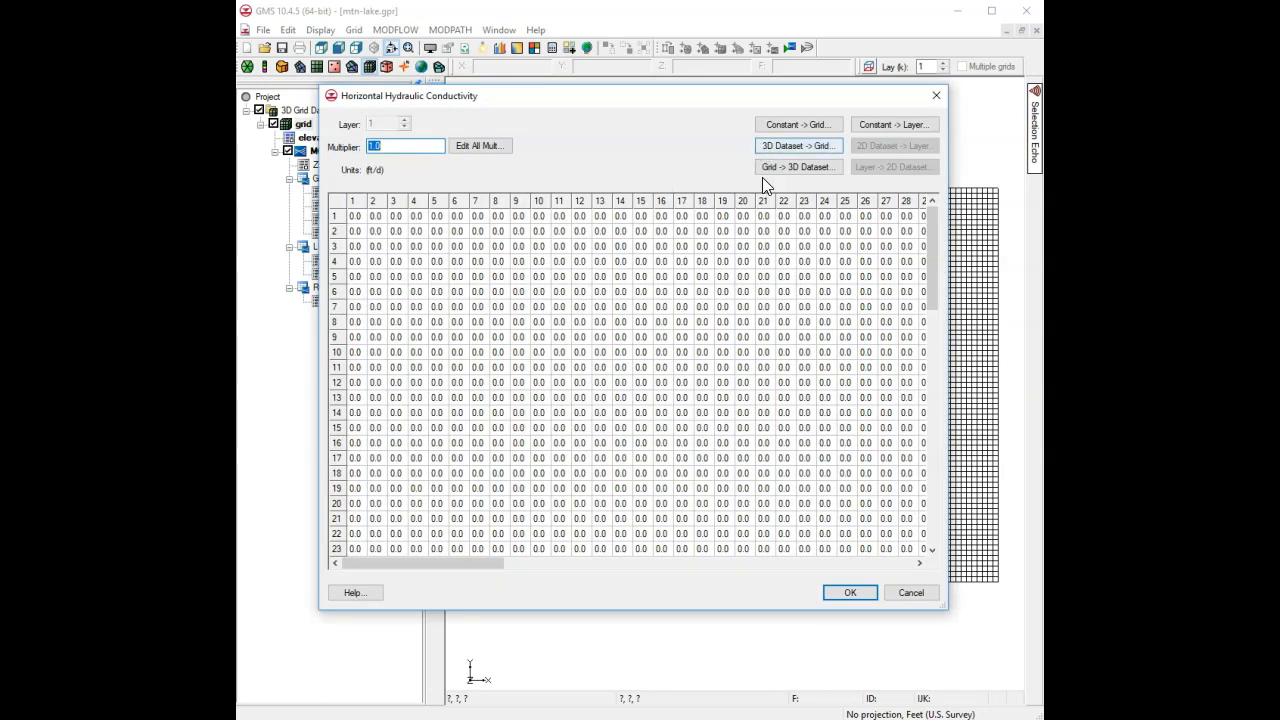
click(822, 126)
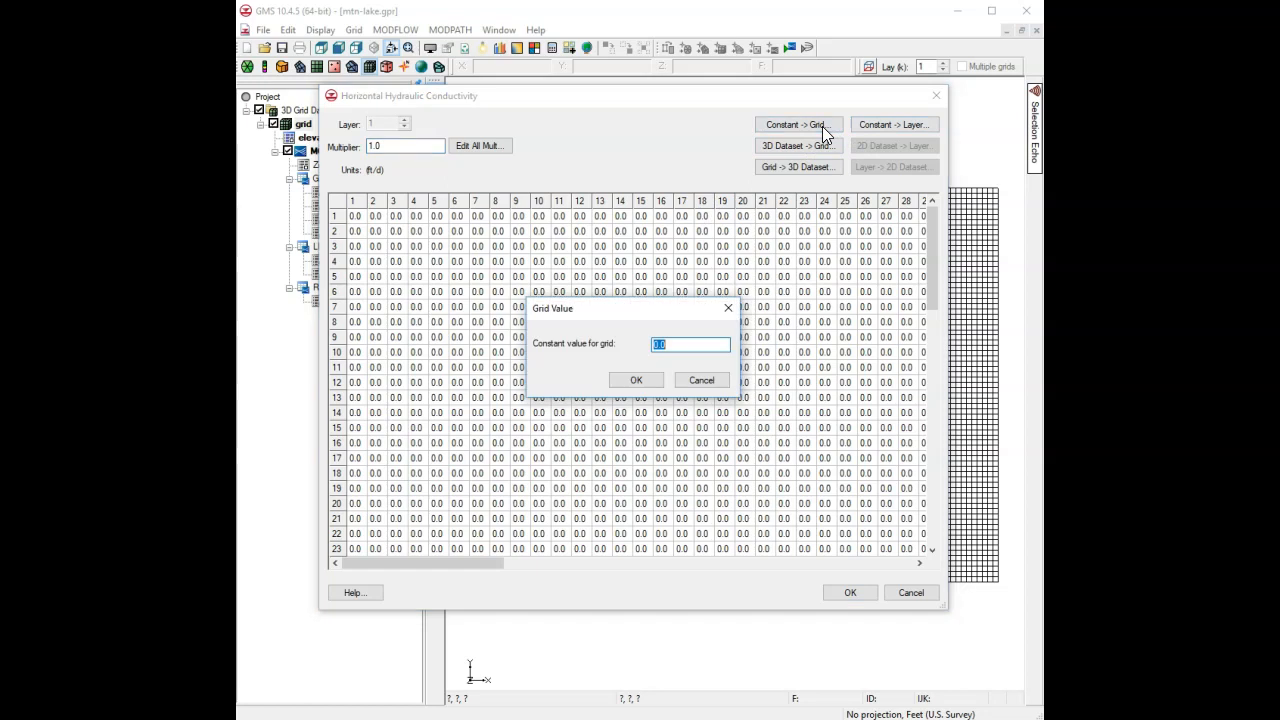
text(2)
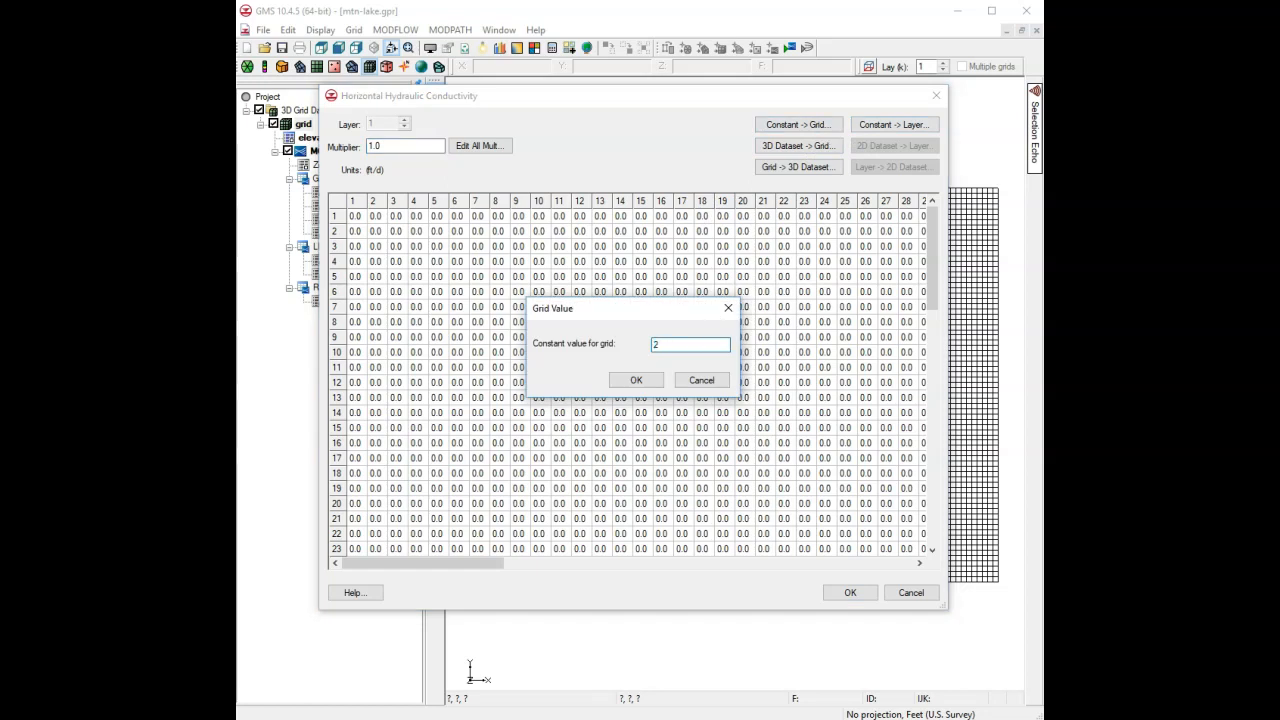
click(630, 382)
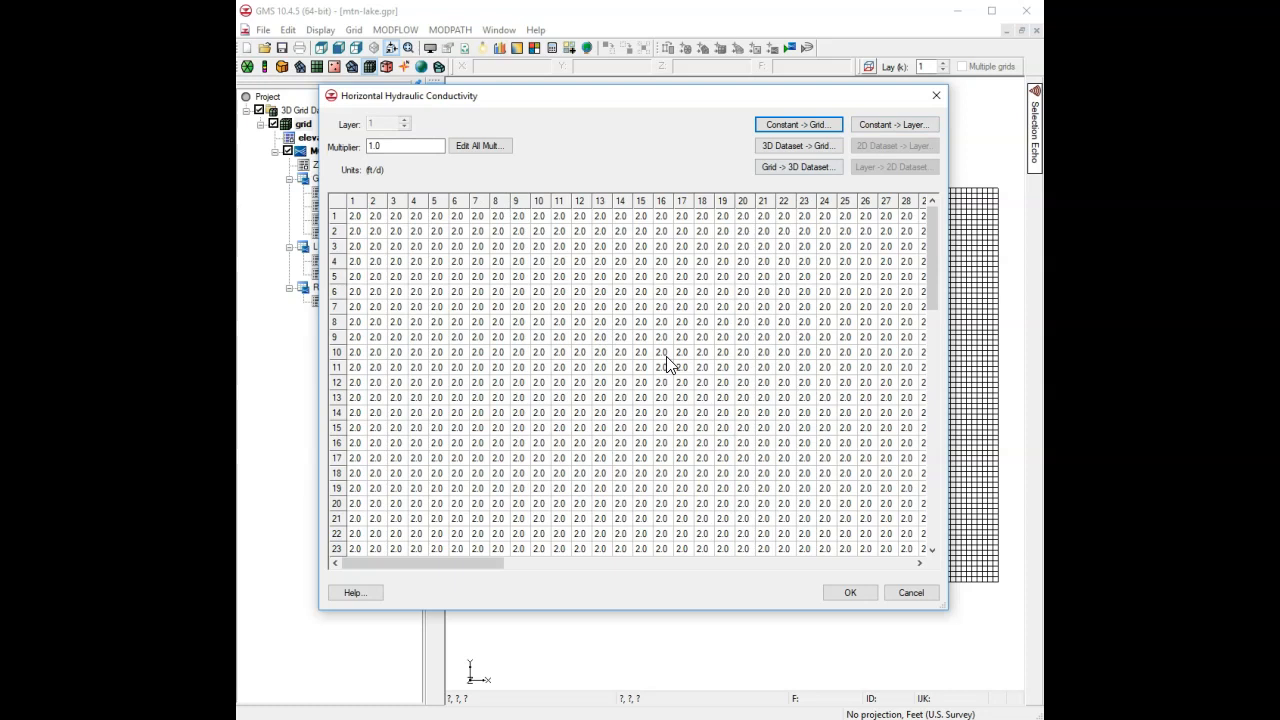
- Look at the datasets available for filling the horizontal conductivity array from a 3D dataset, cancel that selection, and accept the array
click(799, 149)
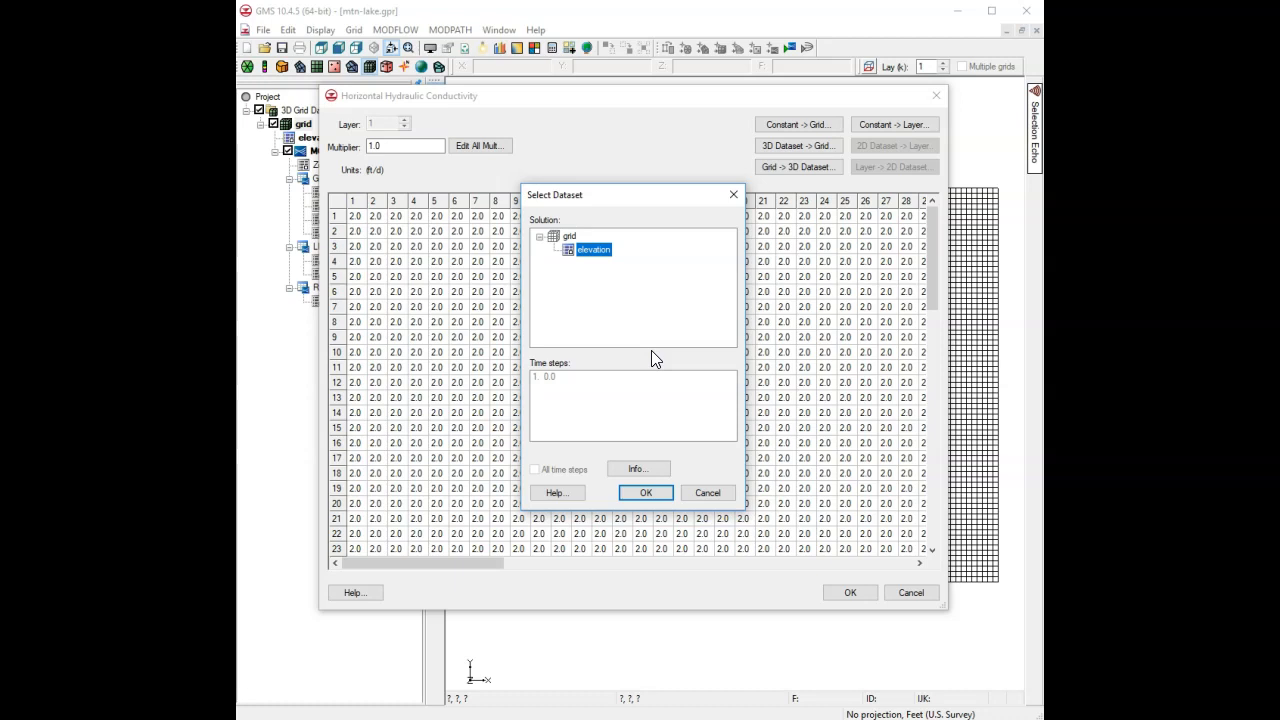
click(706, 495)
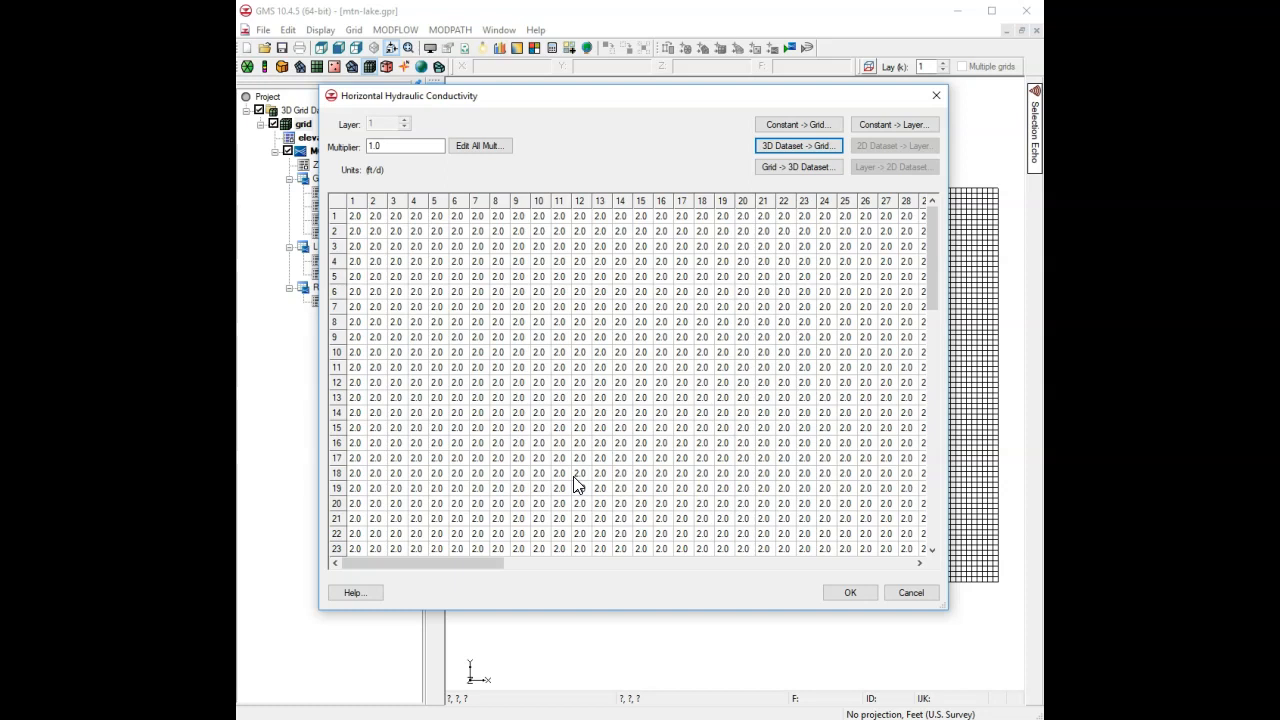
click(858, 592)
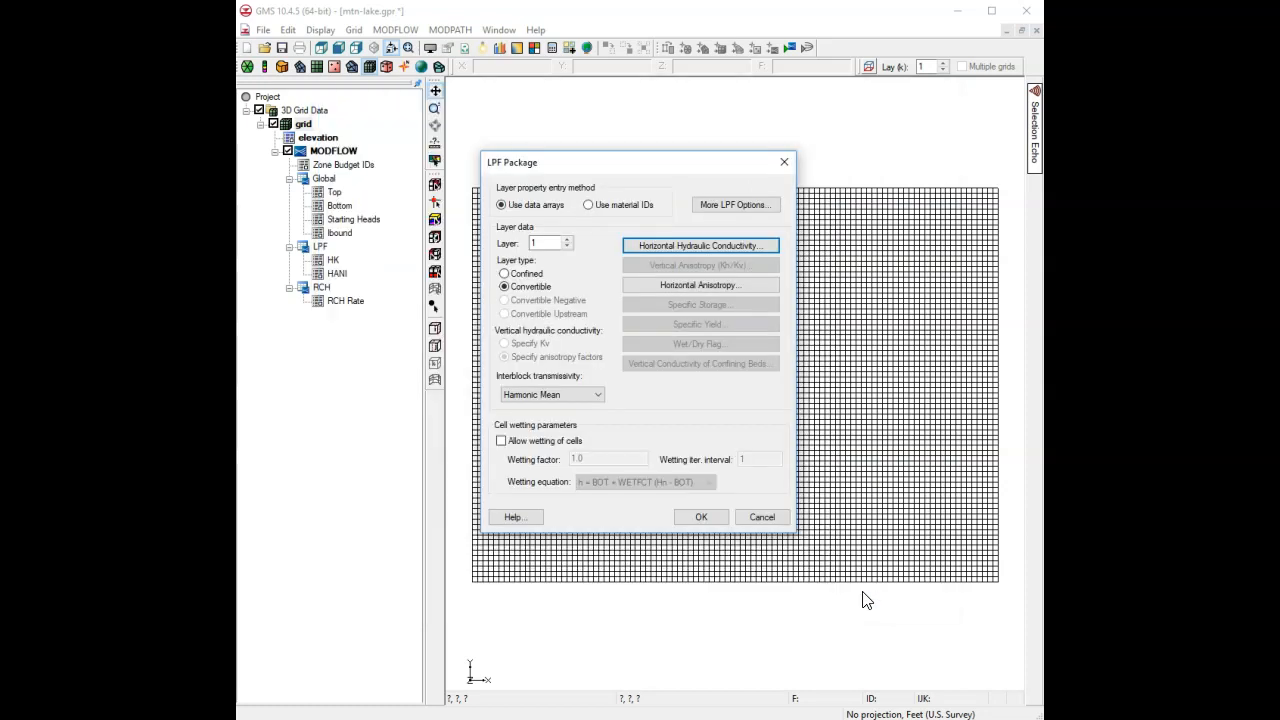
- Check the LPF package's Horizontal Anisotropy array, leave it without edits, and accept the LPF Package settings
click(691, 285)
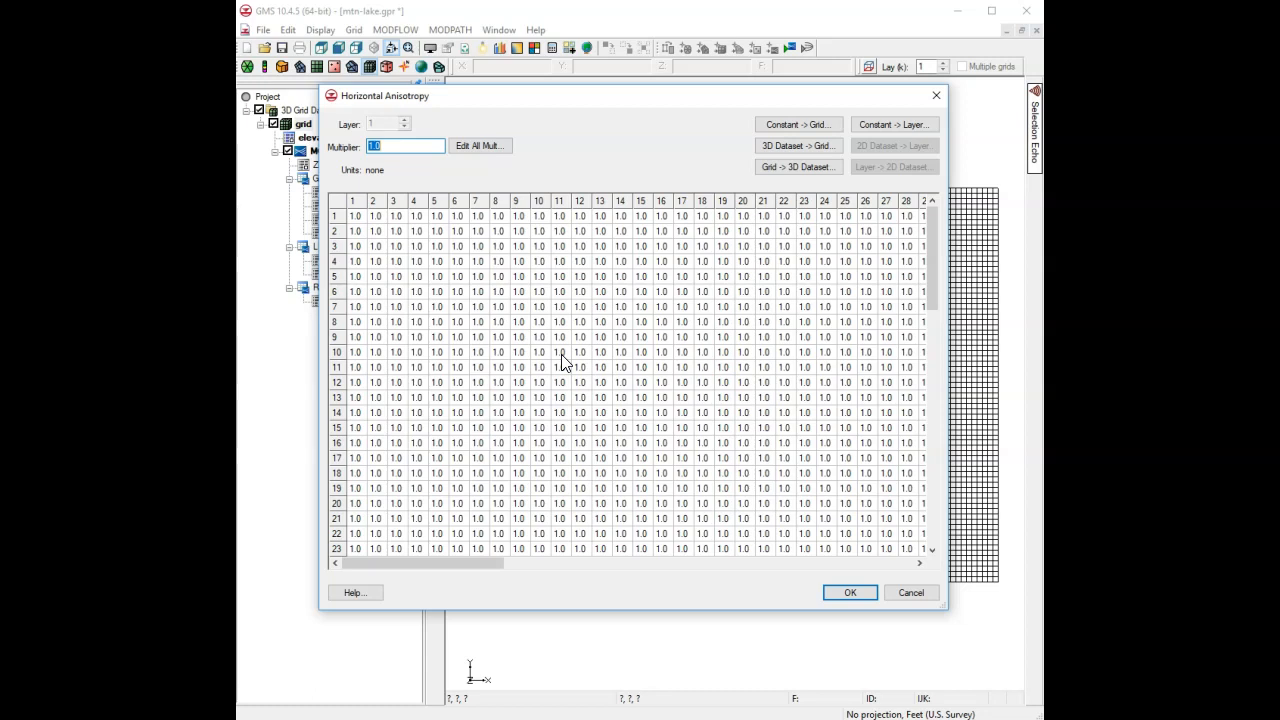
click(910, 593)
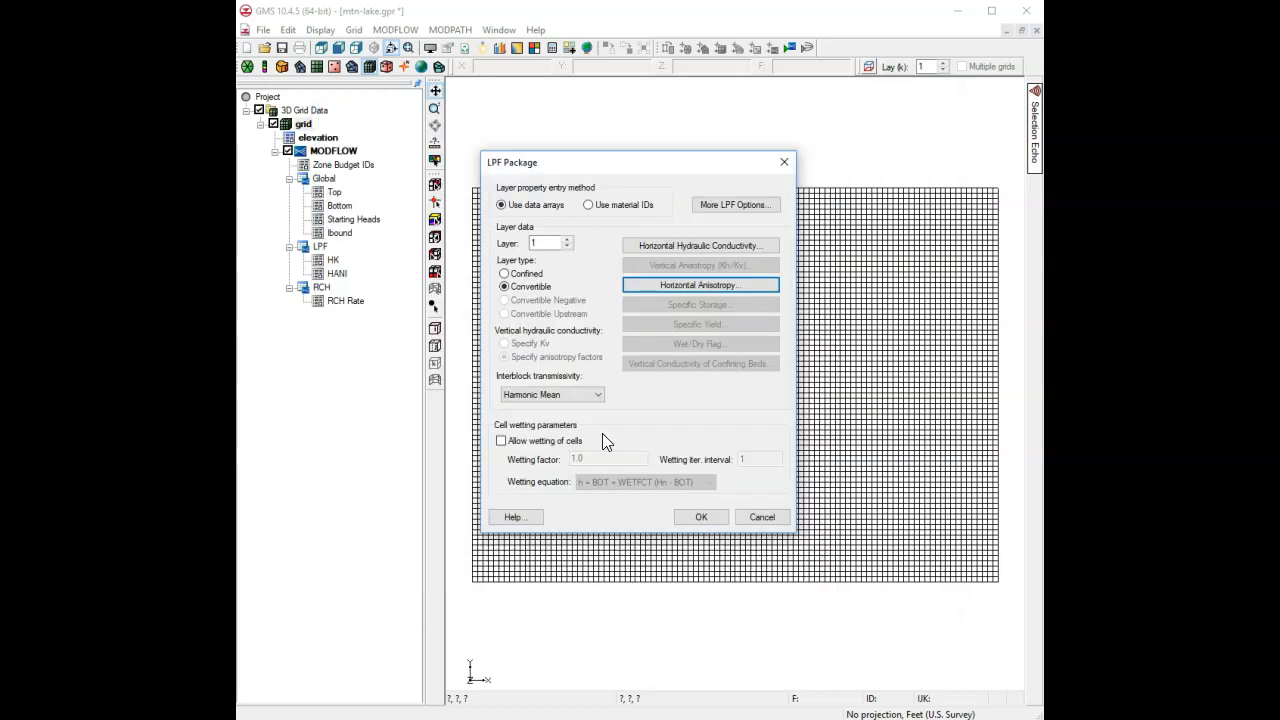
click(705, 513)
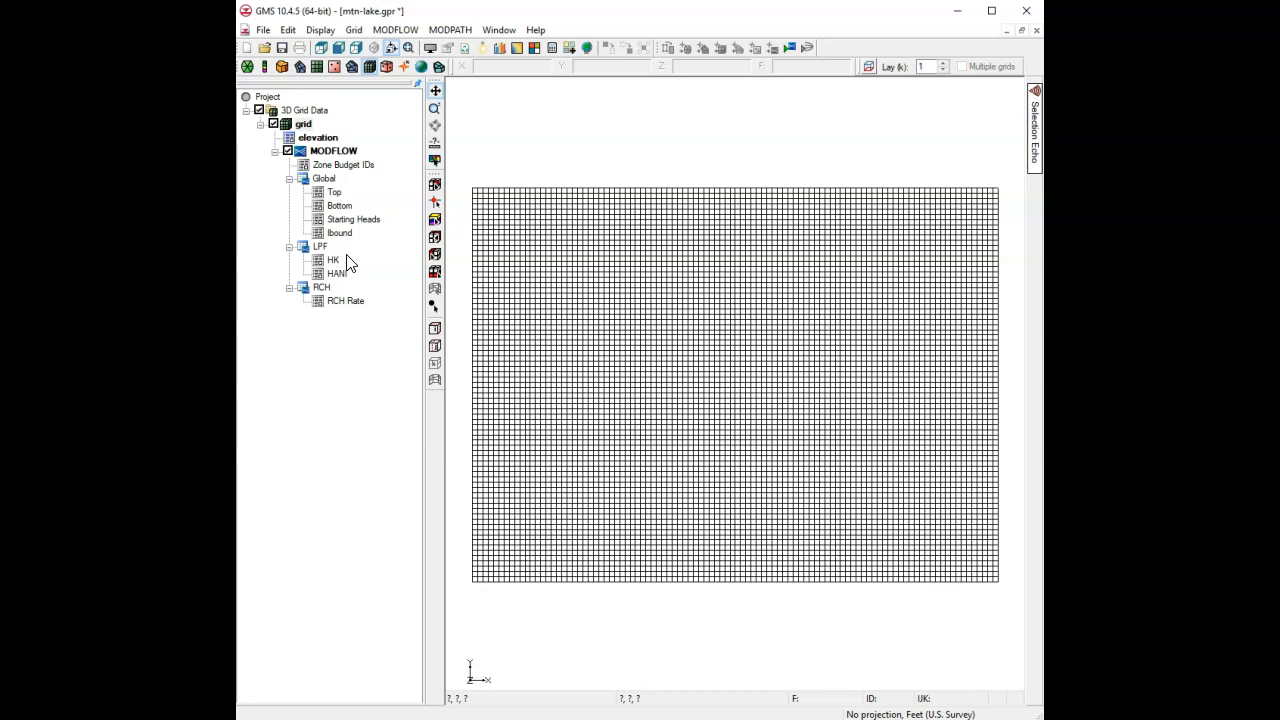
- Examine the Top and Bottom elevation arrays and the HK array from the project tree, closing each without edits
click(336, 195)
double_click(336, 199)
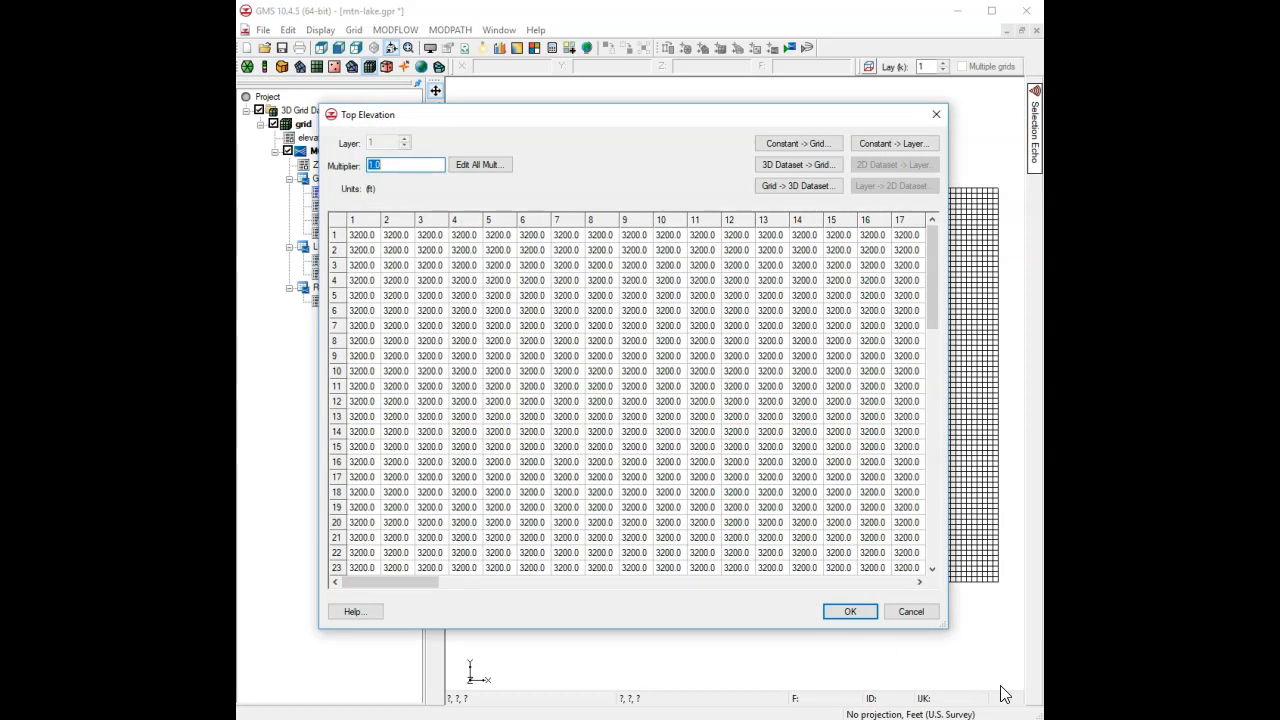
click(912, 612)
click(342, 205)
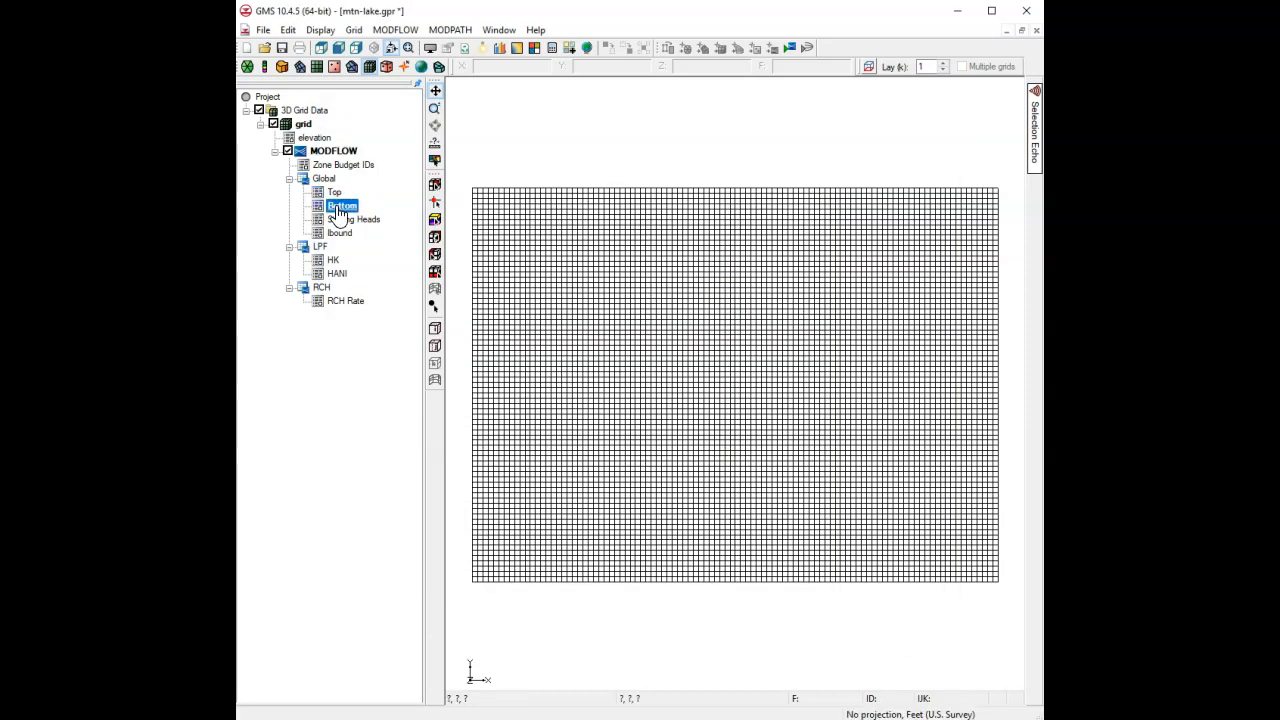
double_click(342, 206)
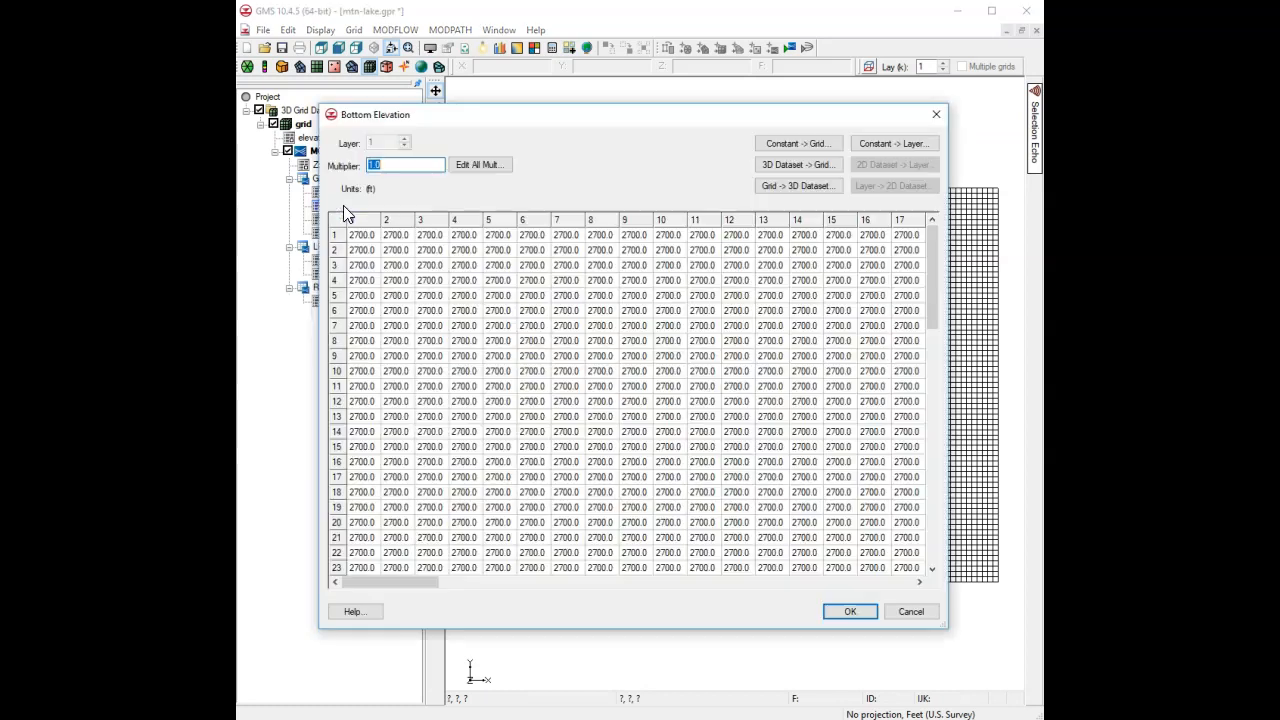
click(911, 613)
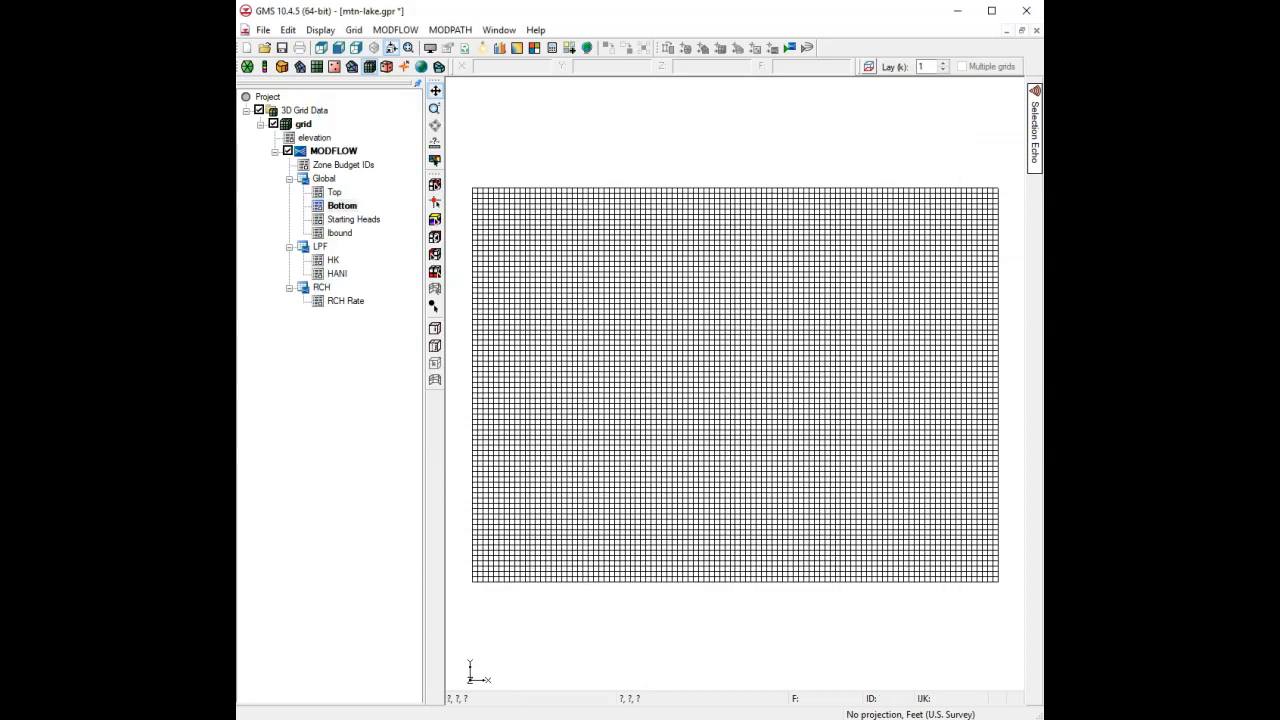
click(322, 249)
double_click(333, 262)
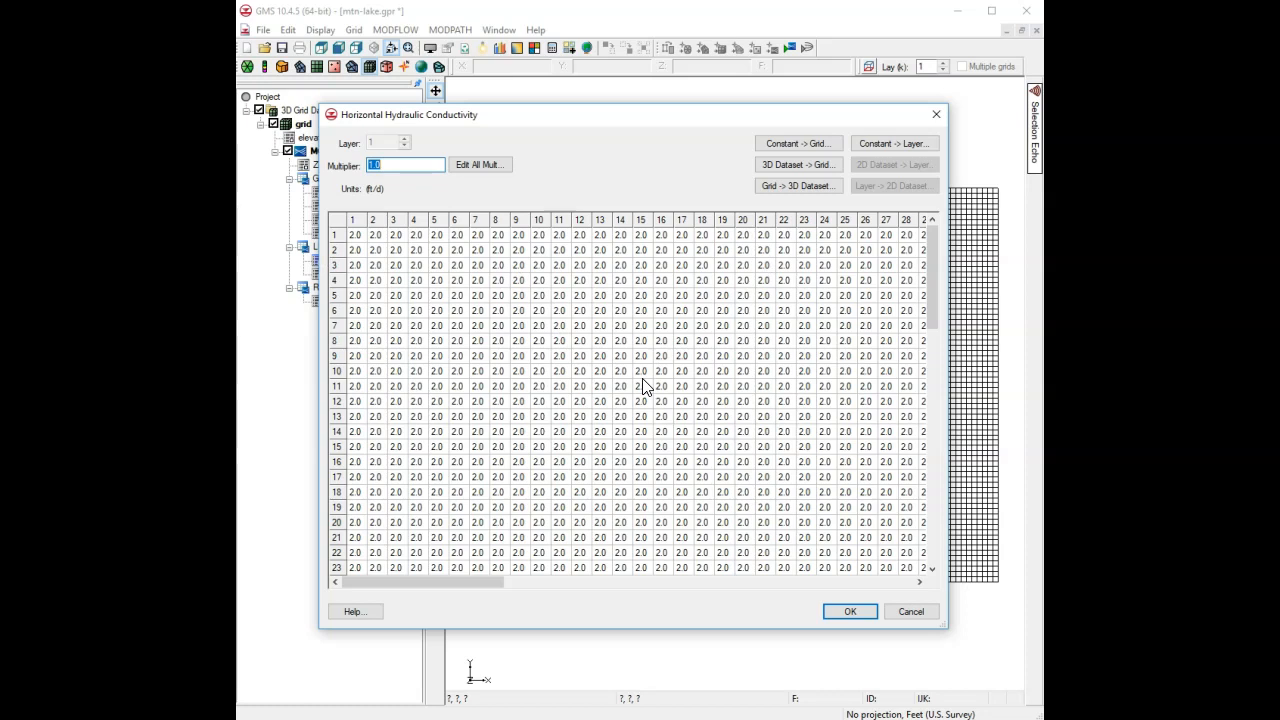
click(911, 611)
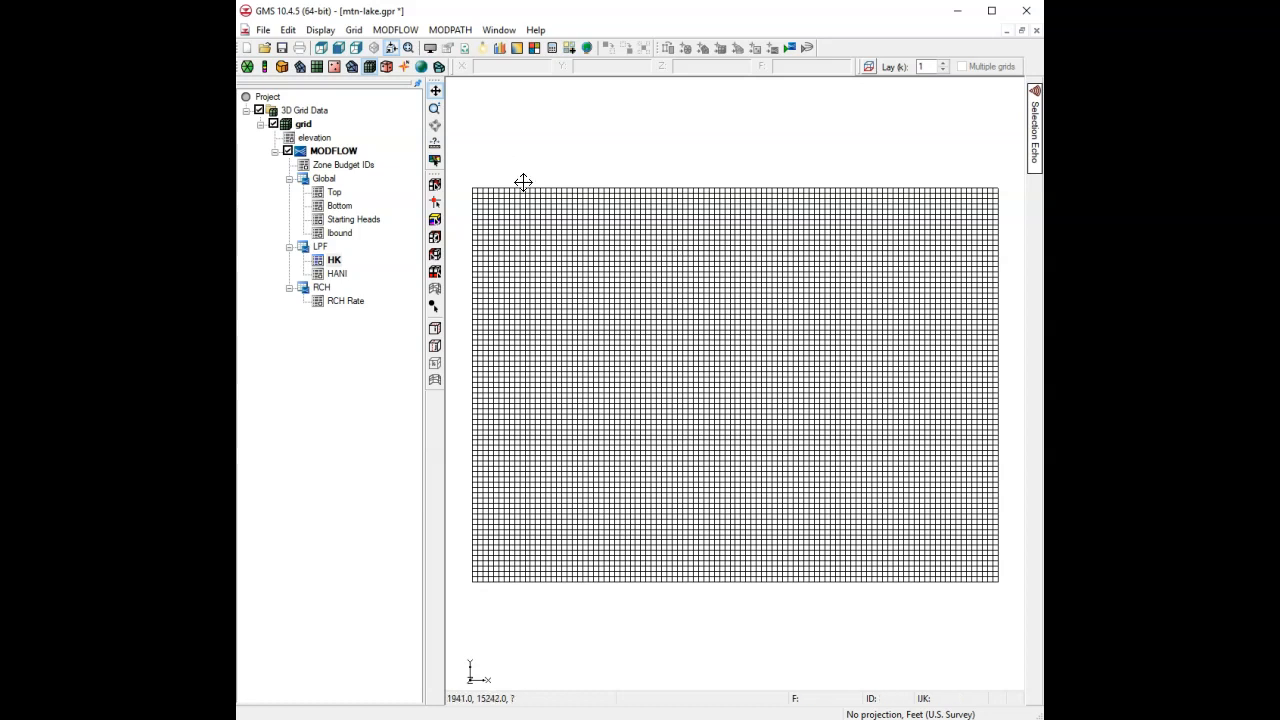
- Save the project and review the Recharge inputs in the browser's model exercise document
click(283, 47)
key(alt+Tab)
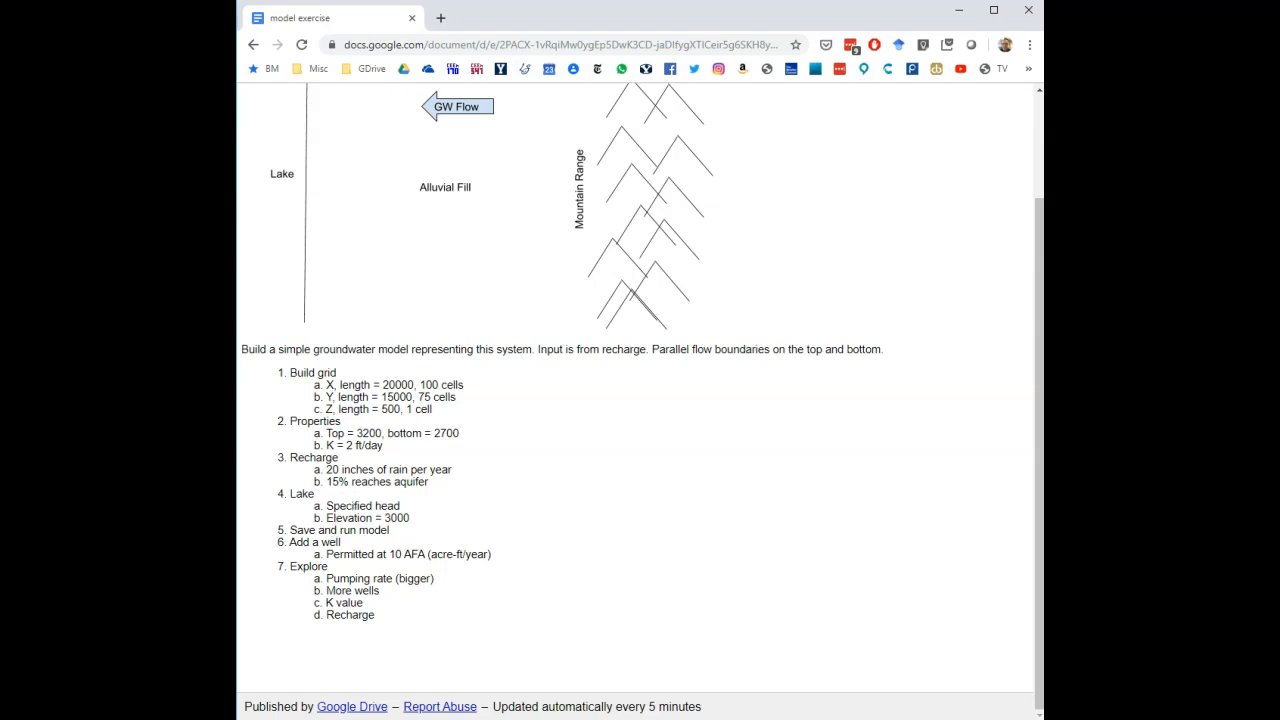
- Switch to the blank Excel workbook and enter a rainfall row starting at B4: rain, 20, in/yr
key(alt+Tab)
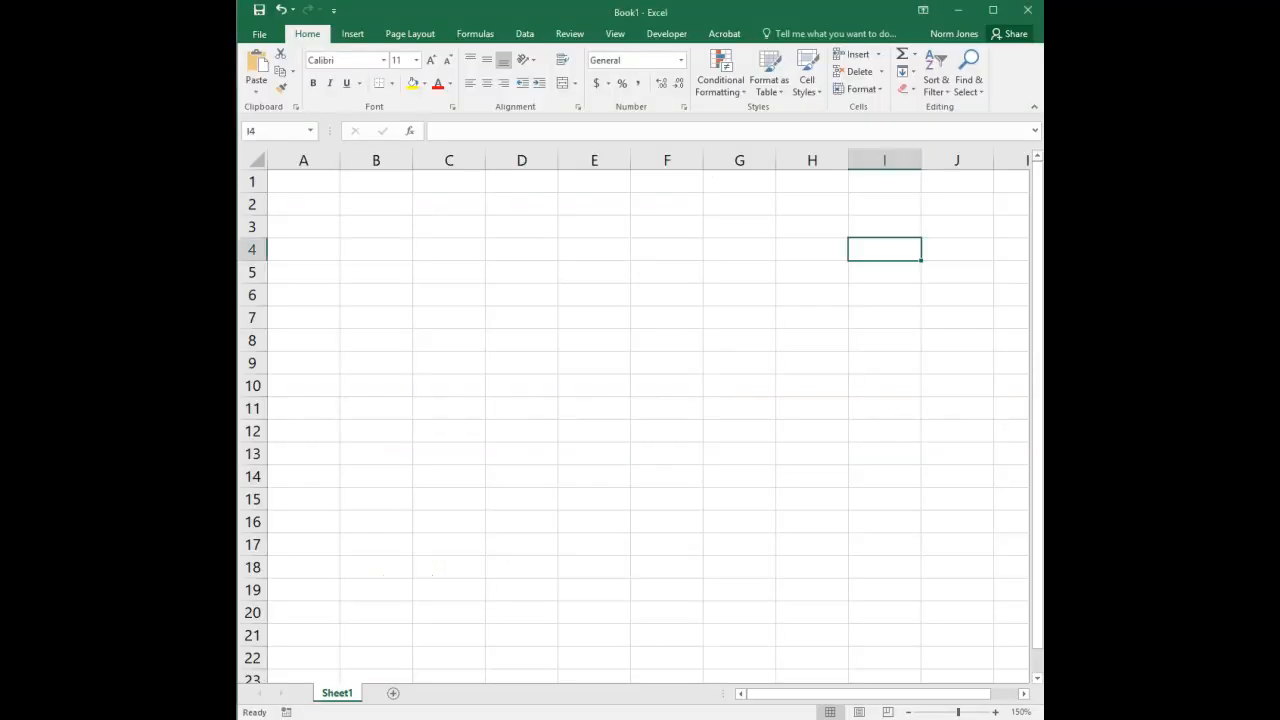
click(445, 250)
click(394, 254)
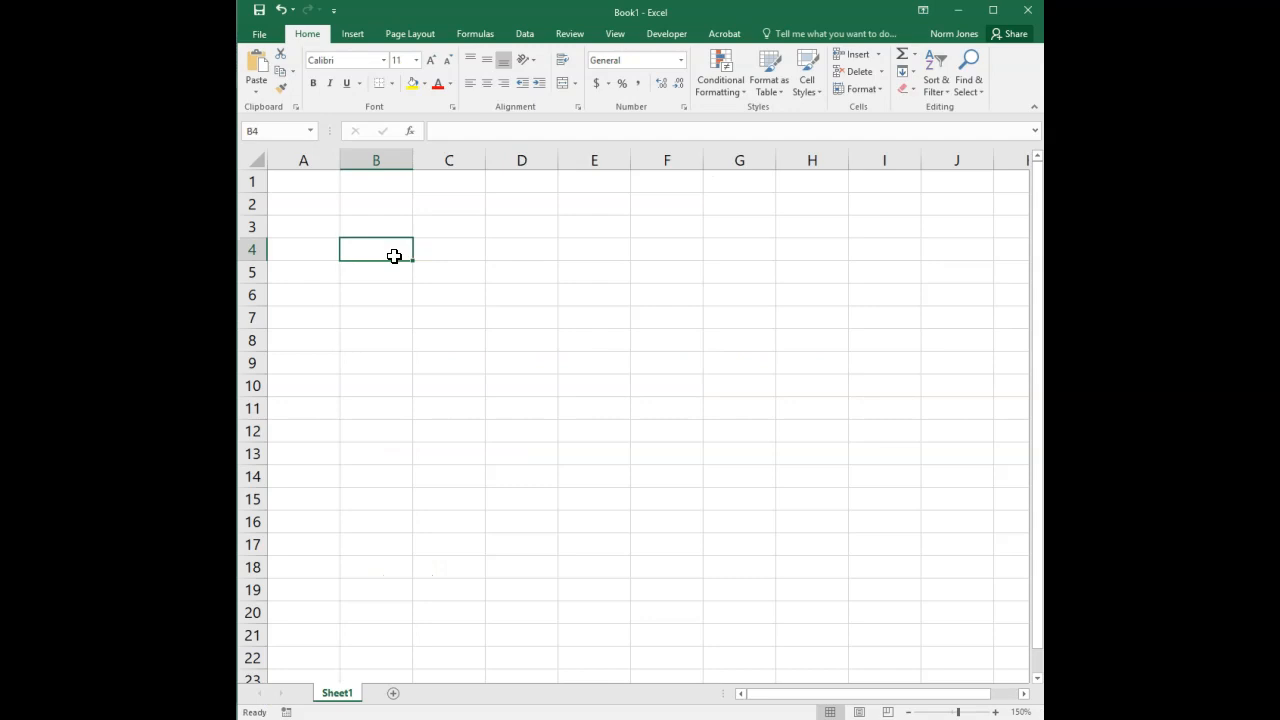
text(rain)
key(Tab)
text(20)
key(Tab)
text(in/yr)
key(Return)
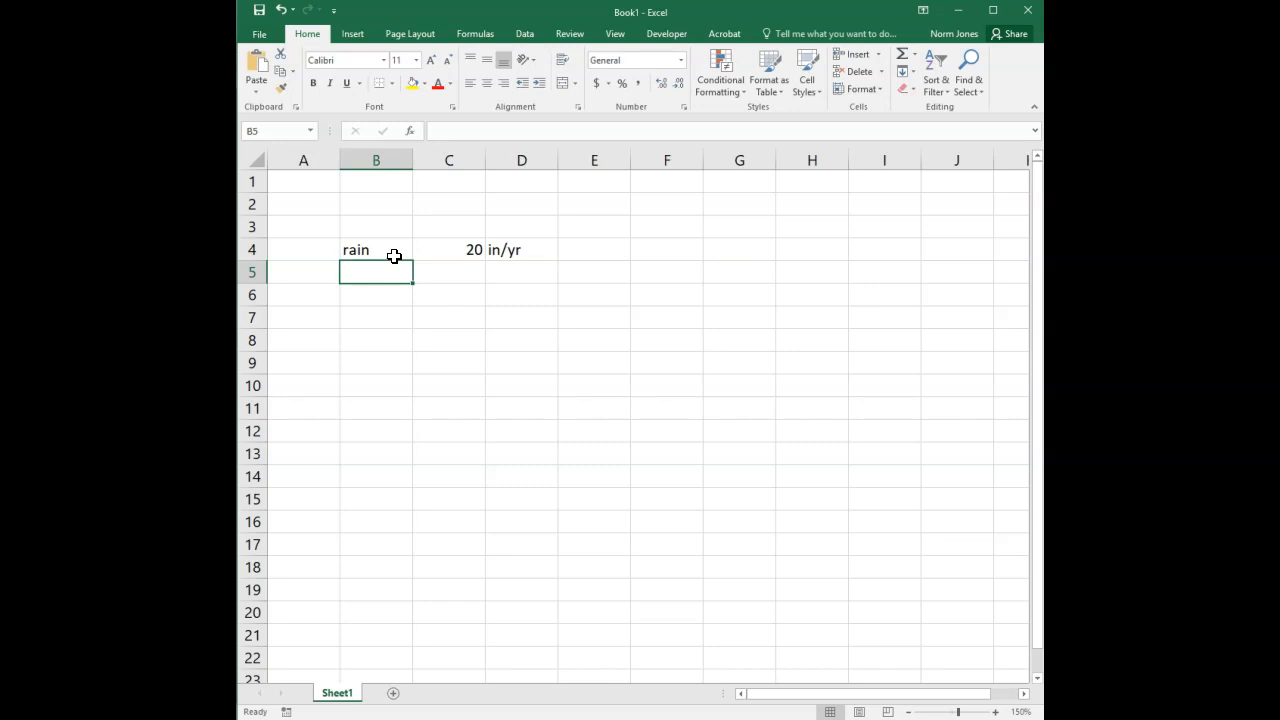
- Add an infilt row below the rain row with a value of .15 in C5, formatted as a percentage
text(infilt)
key(Tab)
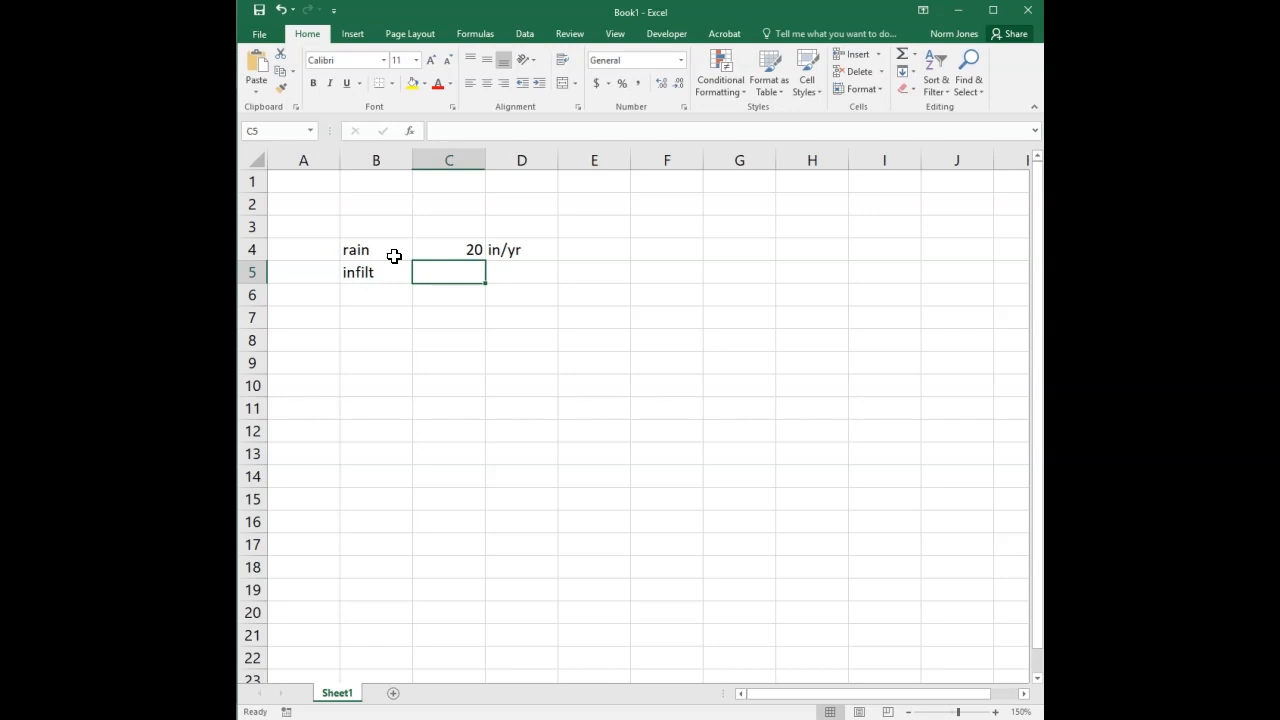
text(15)
key(BackSpace)
key(BackSpace)
text(.15)
key(Return)
key(Up)
key(Right)
click(624, 83)
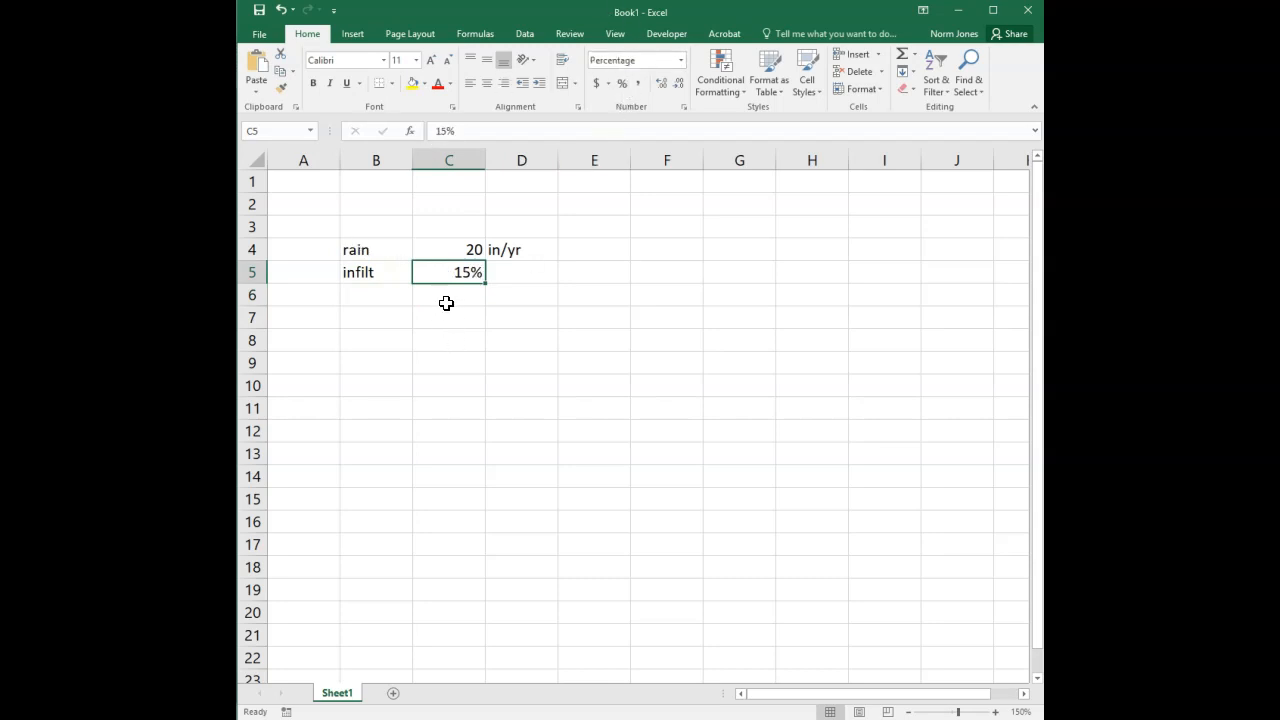
- Label B6 recharge and calculate it in C6 with the formula =C5*C4
click(380, 293)
text(recha)
key(BackSpace)
text(charg)
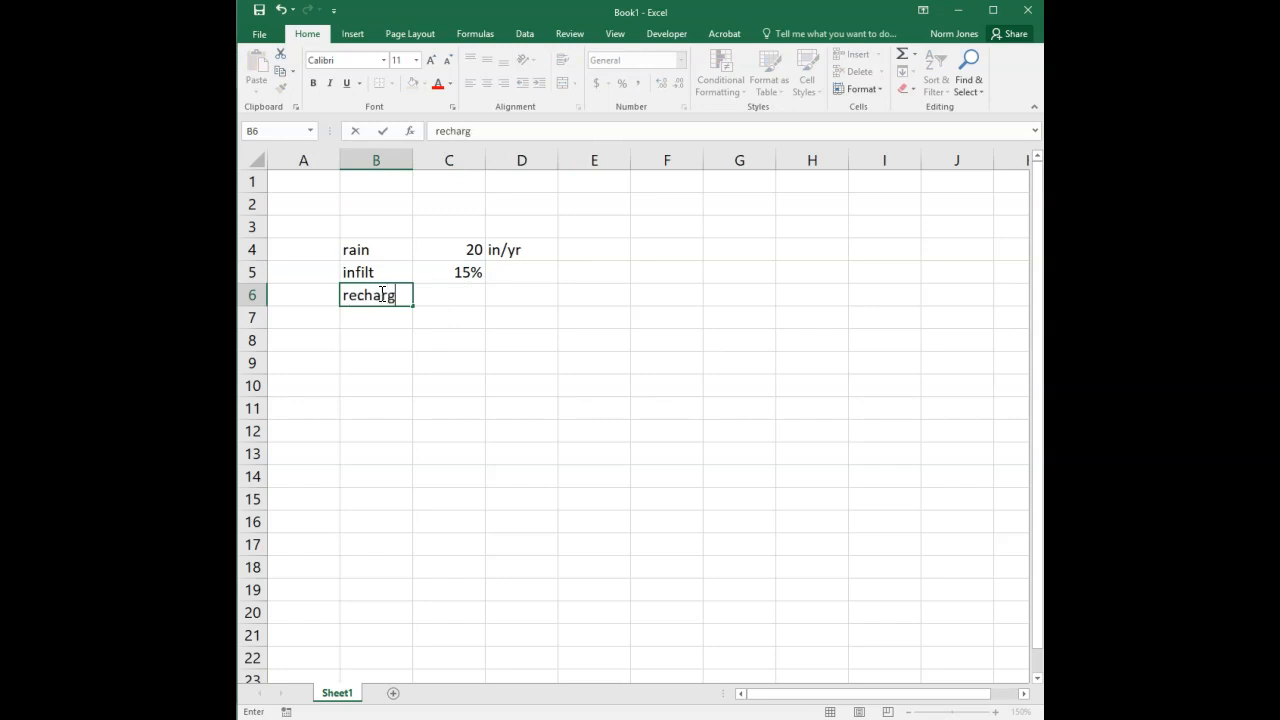
text(e)
key(Tab)
text(=)
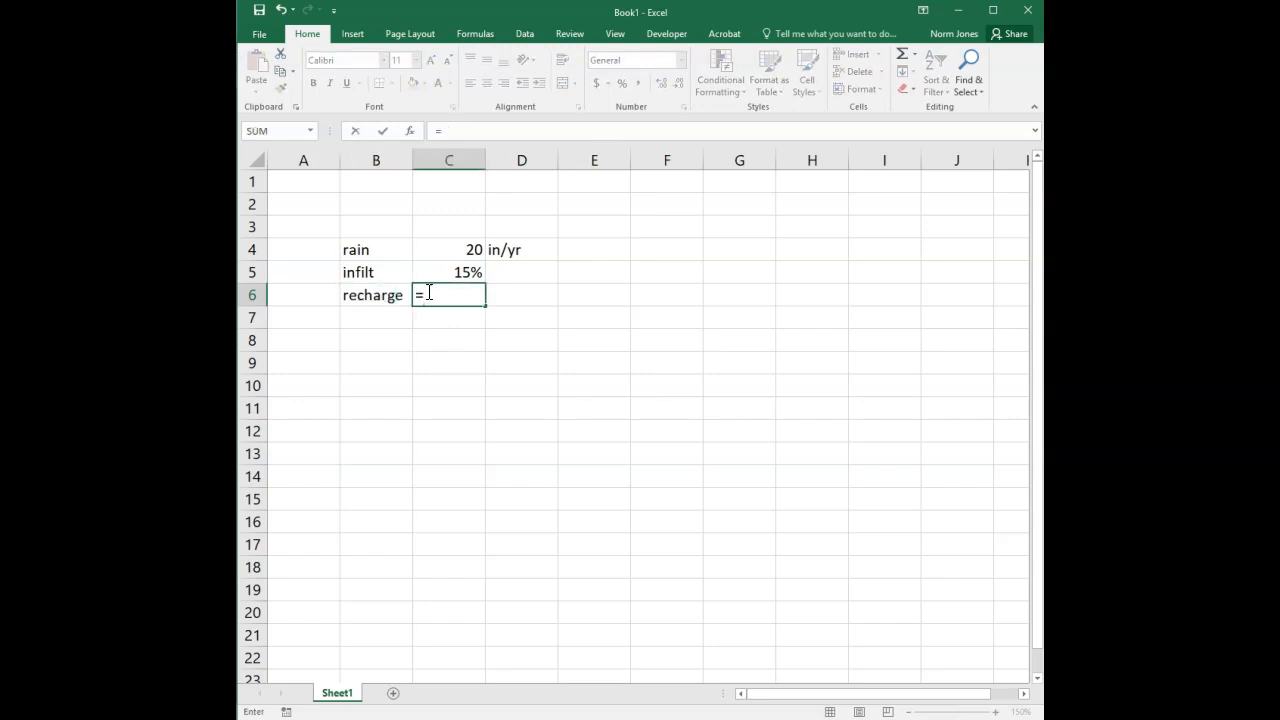
click(468, 270)
text(*)
click(465, 249)
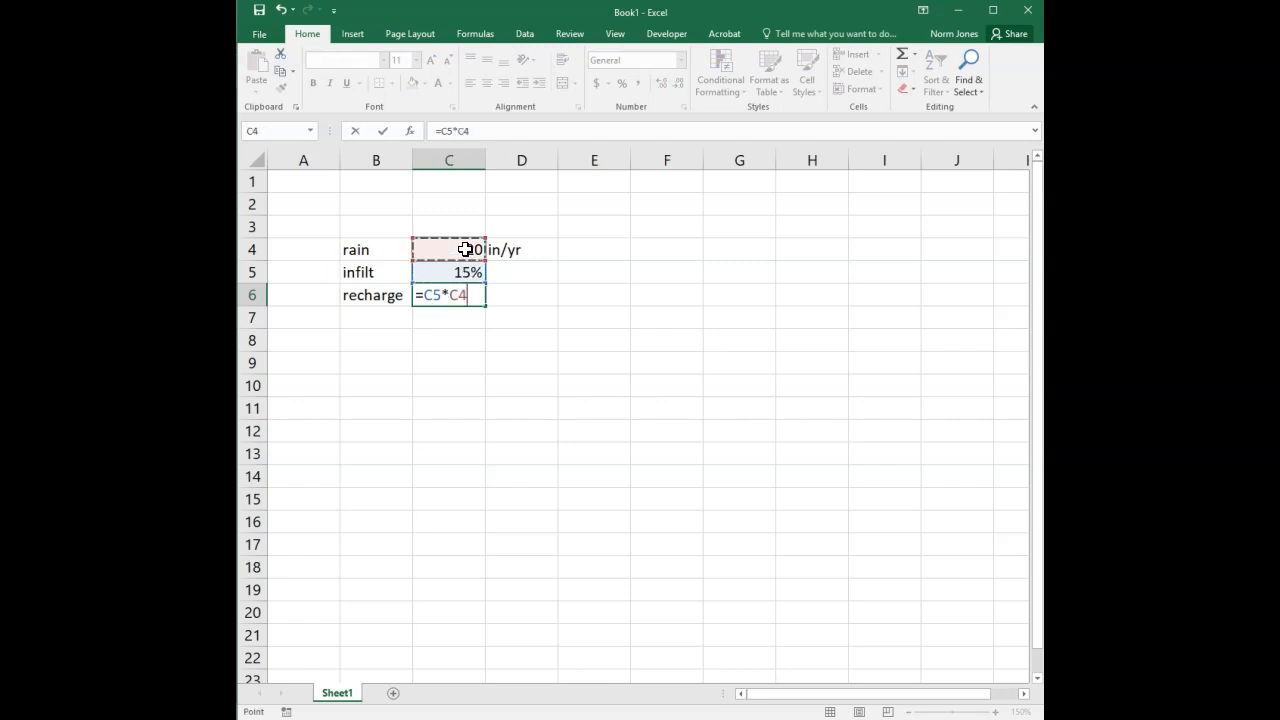
key(Return)
- Enter the unit in/yr in D6 beside the calculated recharge
key(Up)
key(Right)
key(Right)
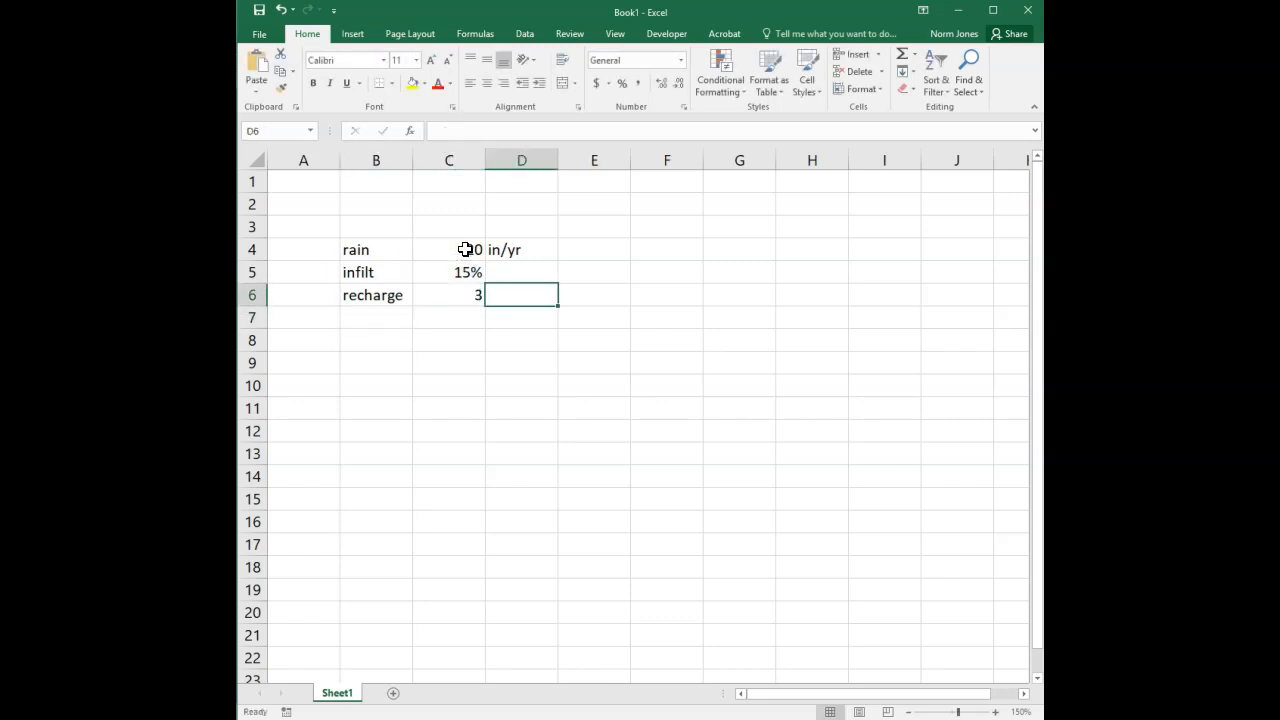
text(in/yr)
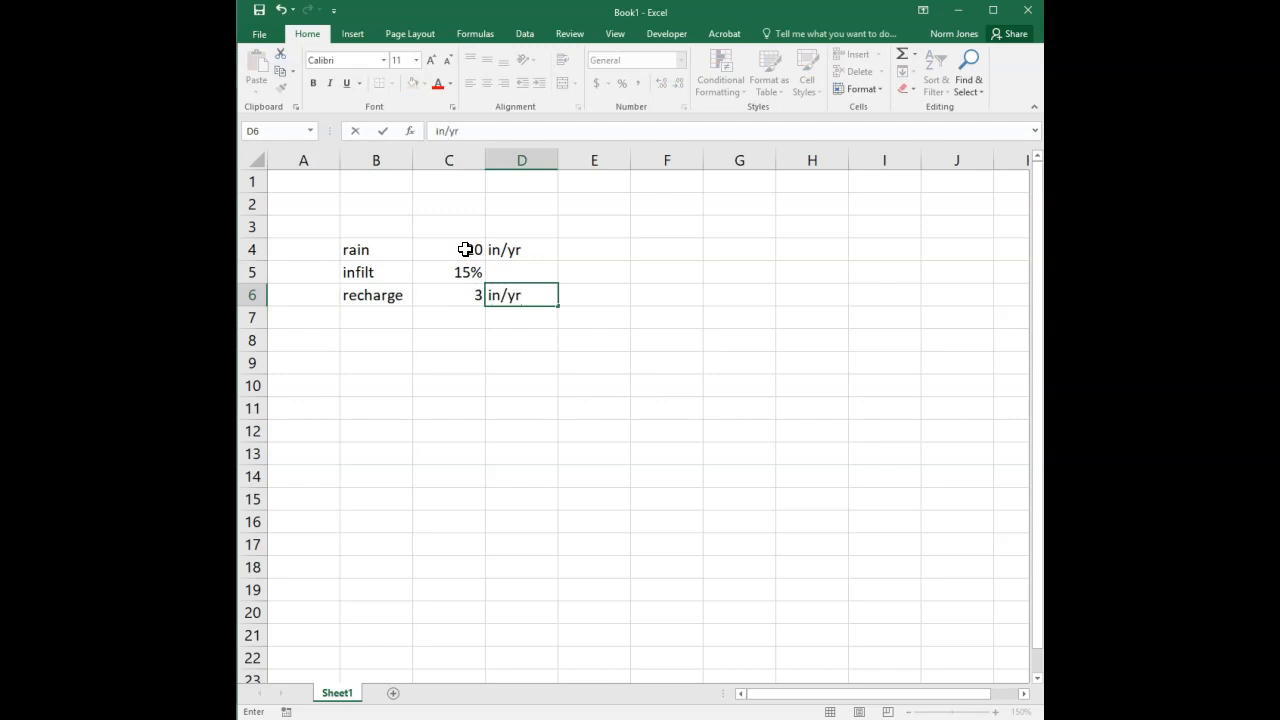
key(Return)
- Add a second recharge row with the label recharge in B7 and the unit ft/day in D7
key(Left)
key(Left)
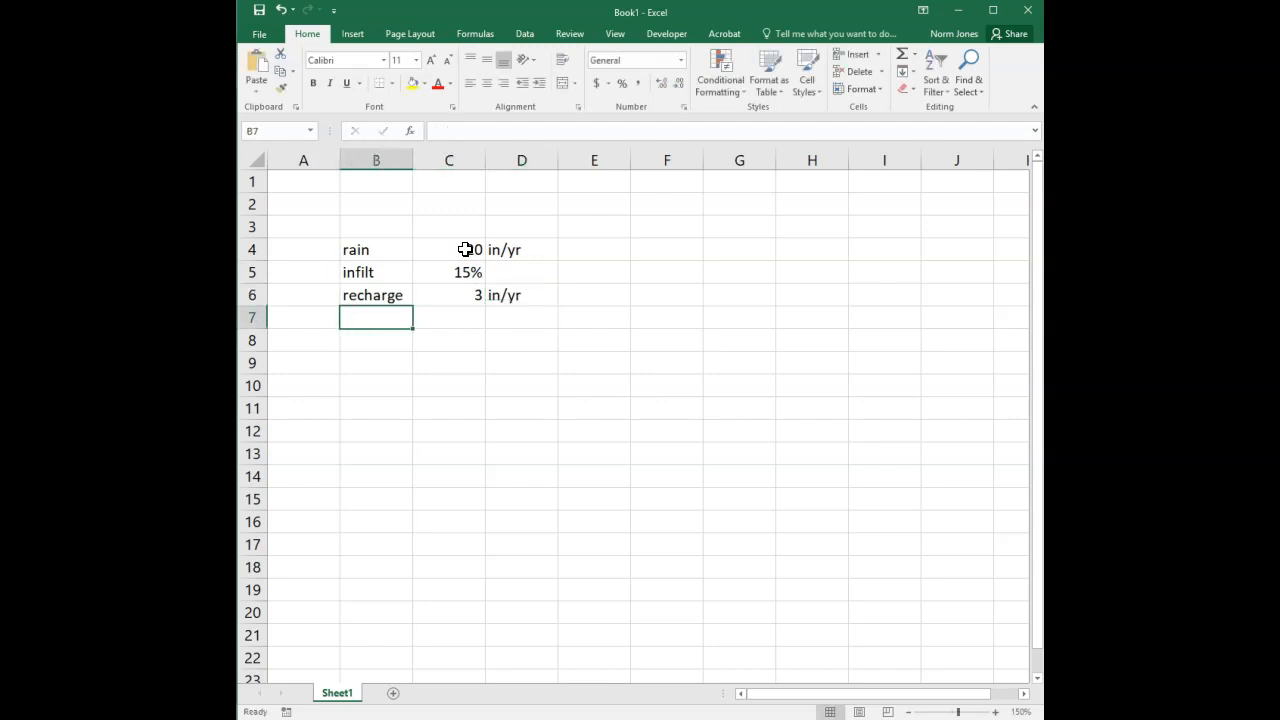
text(recharge)
key(Tab)
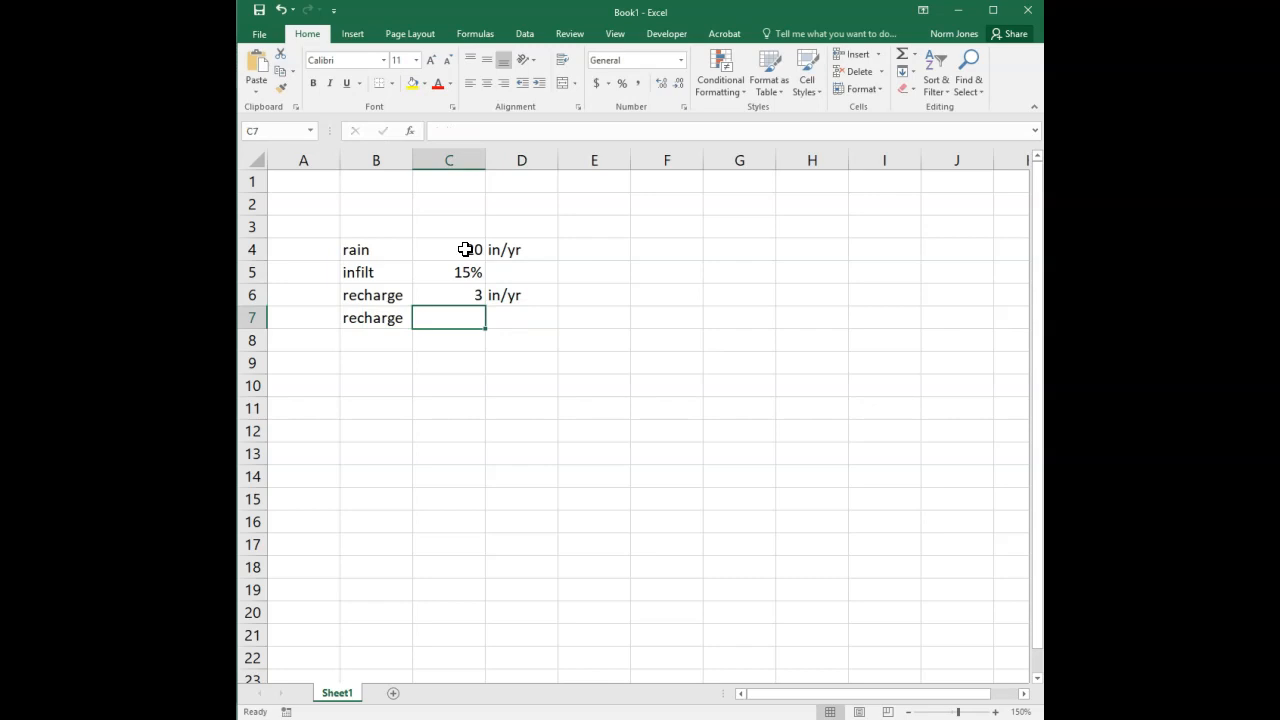
key(Tab)
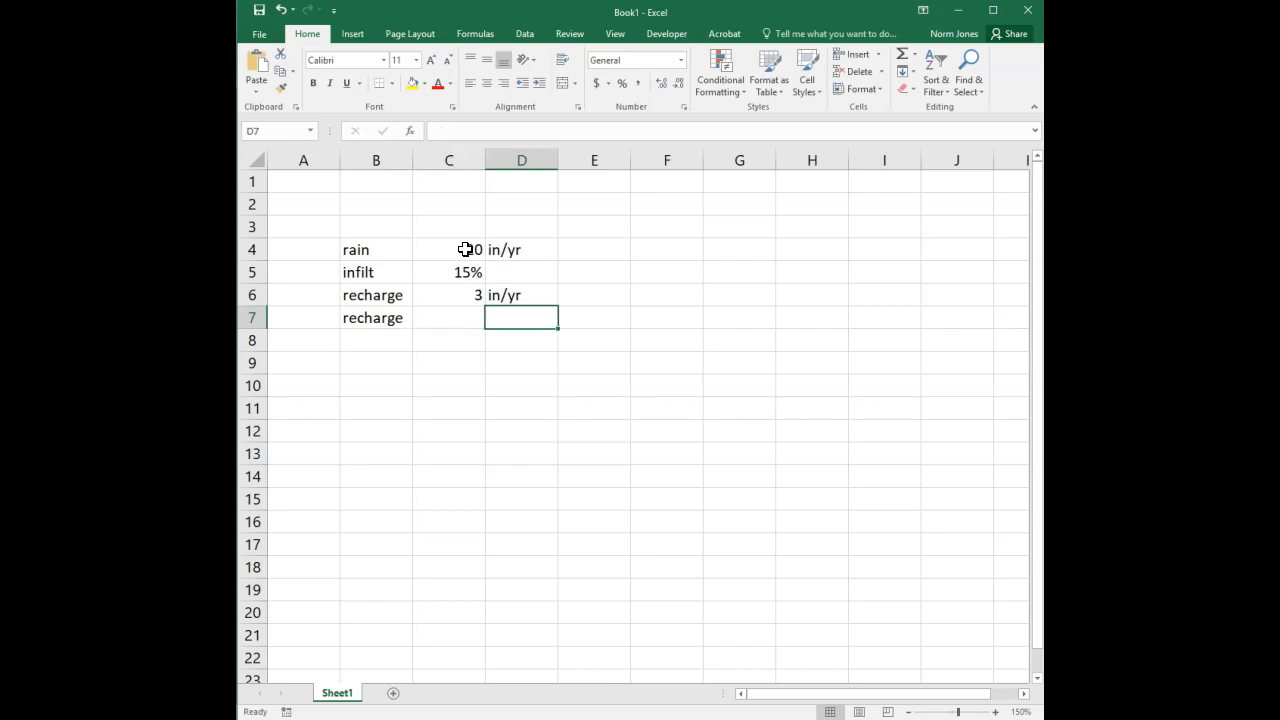
text(ft/day)
key(Return)
- Enter the unit conversion formula =C6/12*365 in C7
key(Up)
key(Left)
text(=)
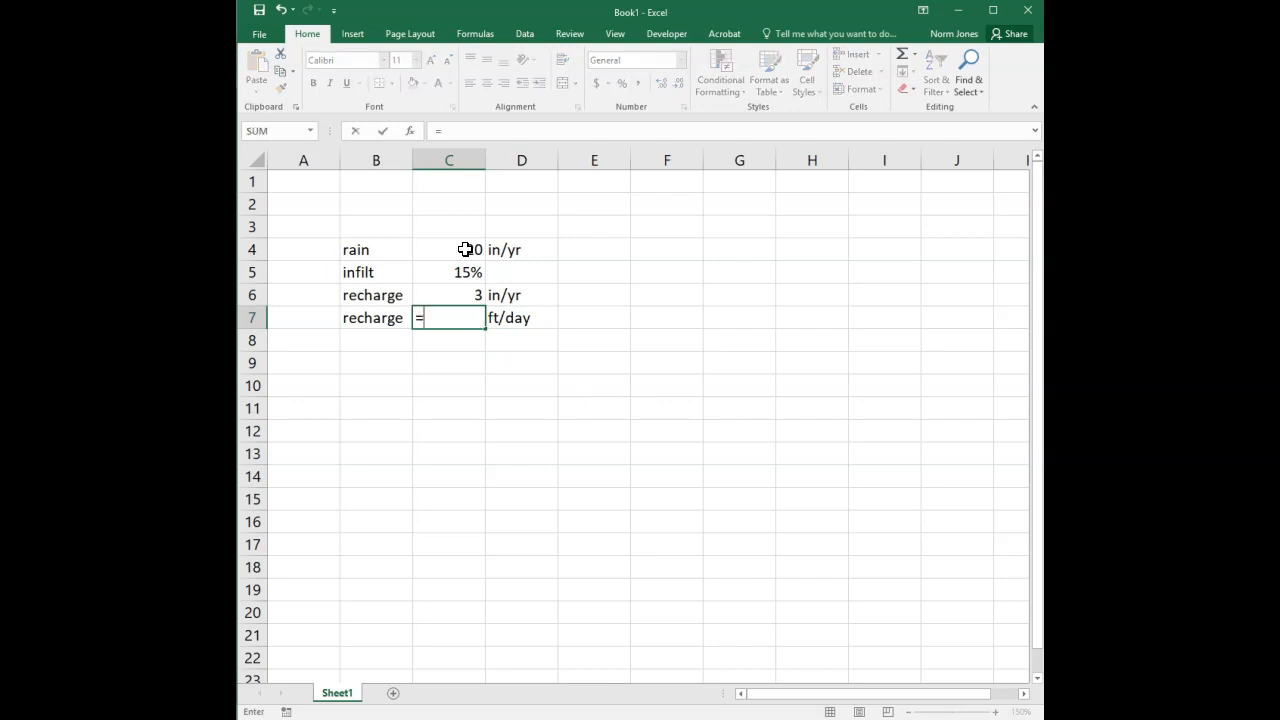
click(471, 295)
text(/12*)
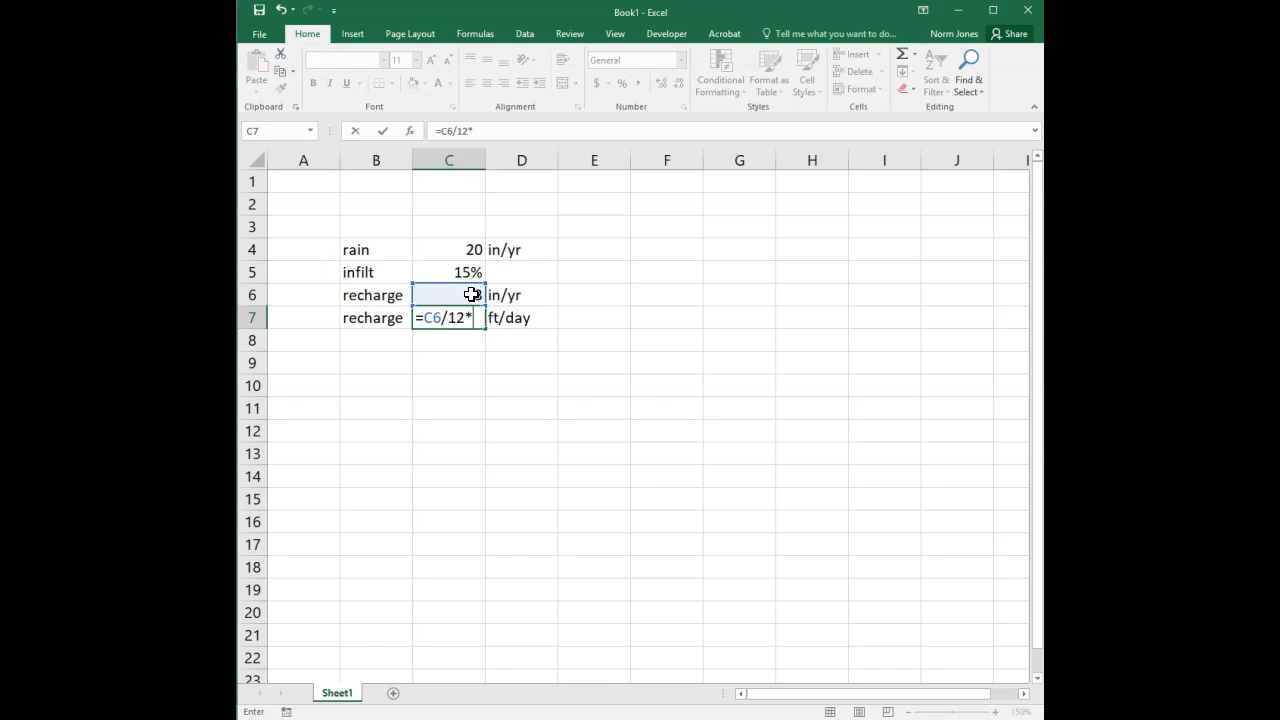
text(3654)
key(BackSpace)
key(Return)
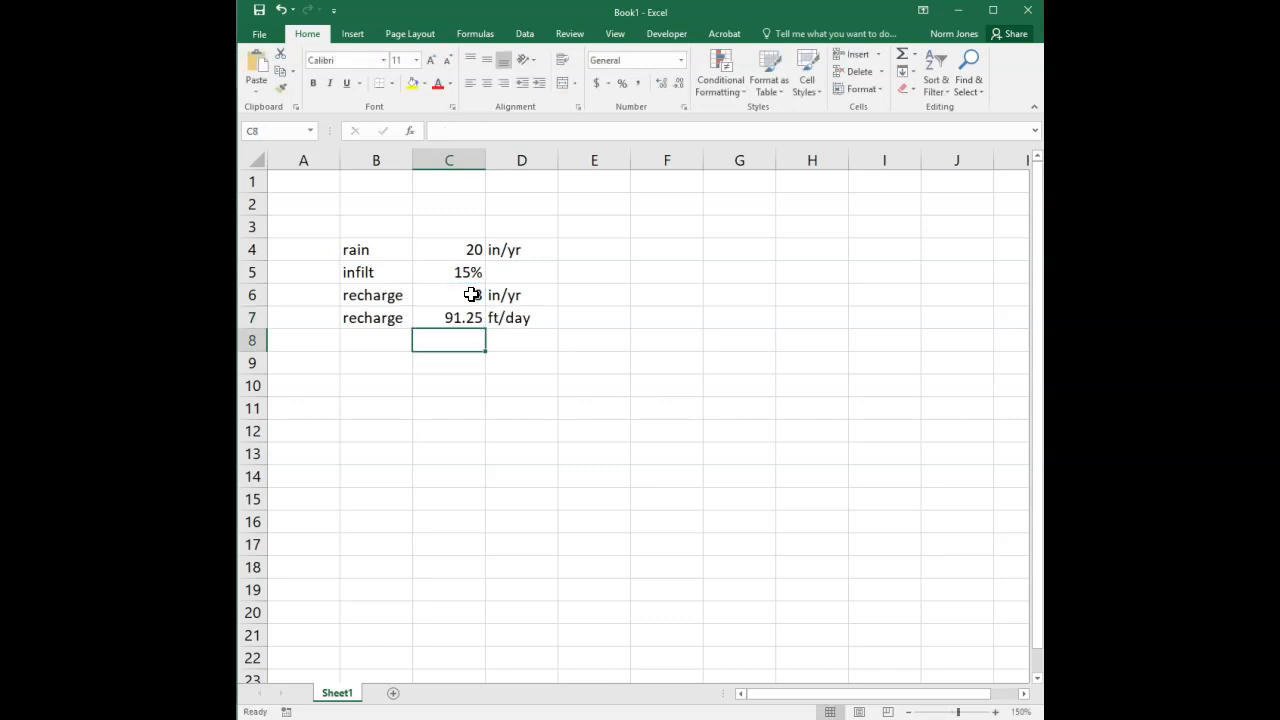
- Correct the conversion formula in C7 to =C6/12/365
key(Up)
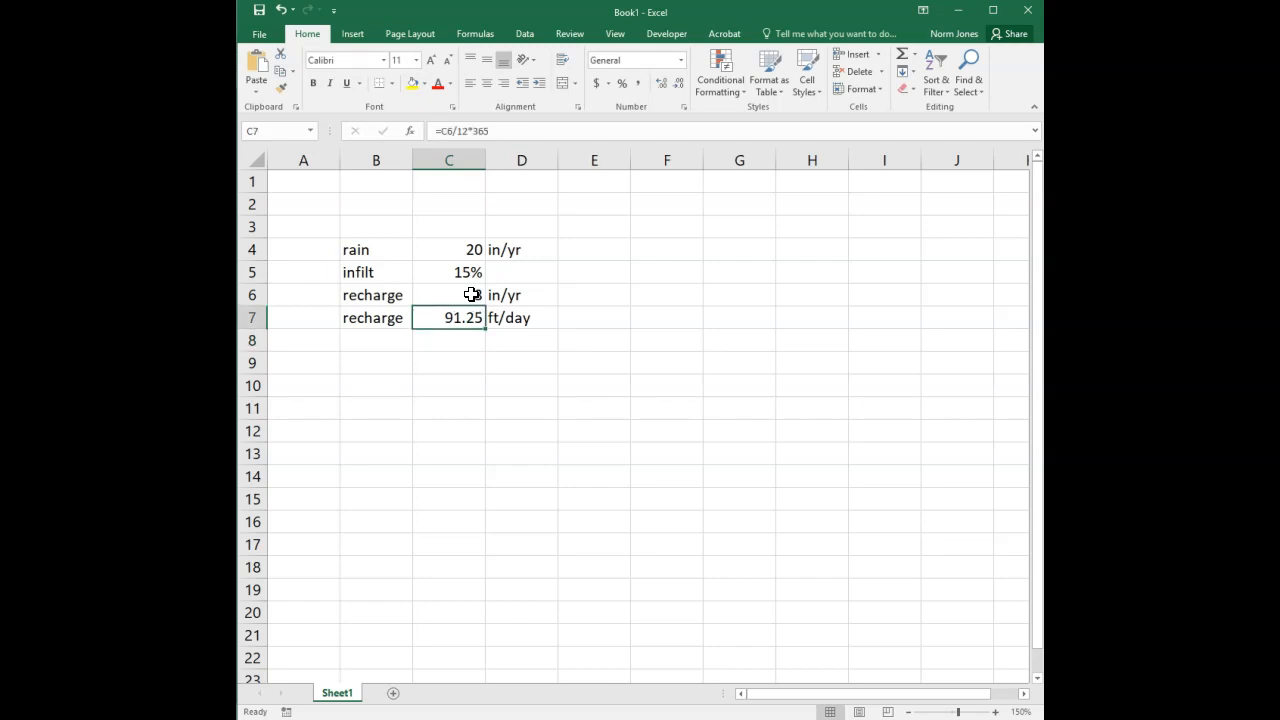
click(471, 130)
key(BackSpace)
text(/)
key(Return)
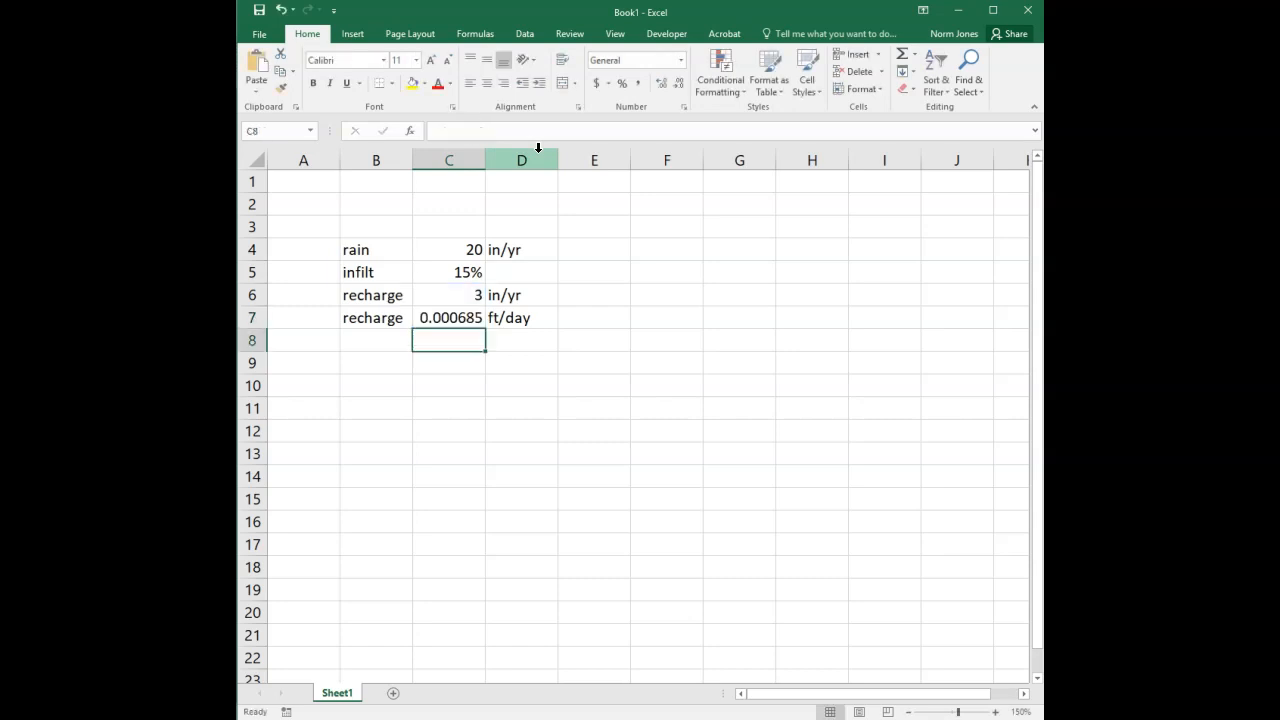
- Copy the ft/day recharge rate in C7 and switch back to GMS
key(Up)
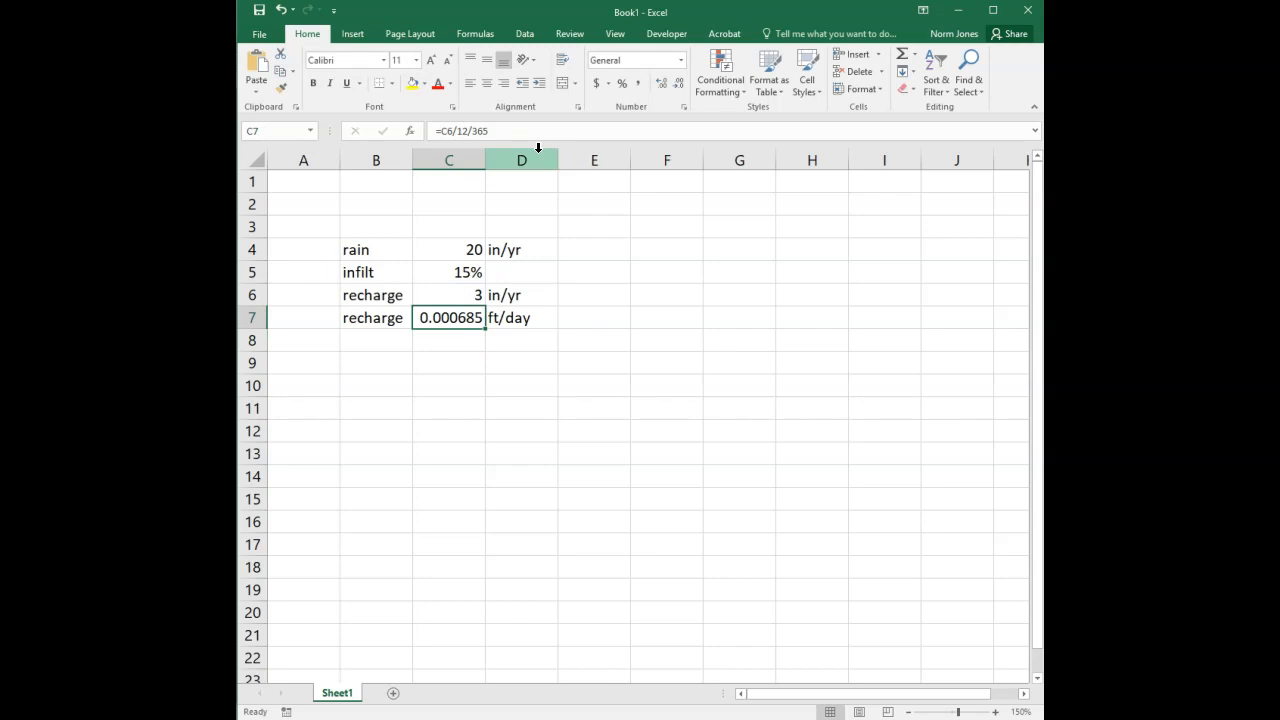
right_click(454, 318)
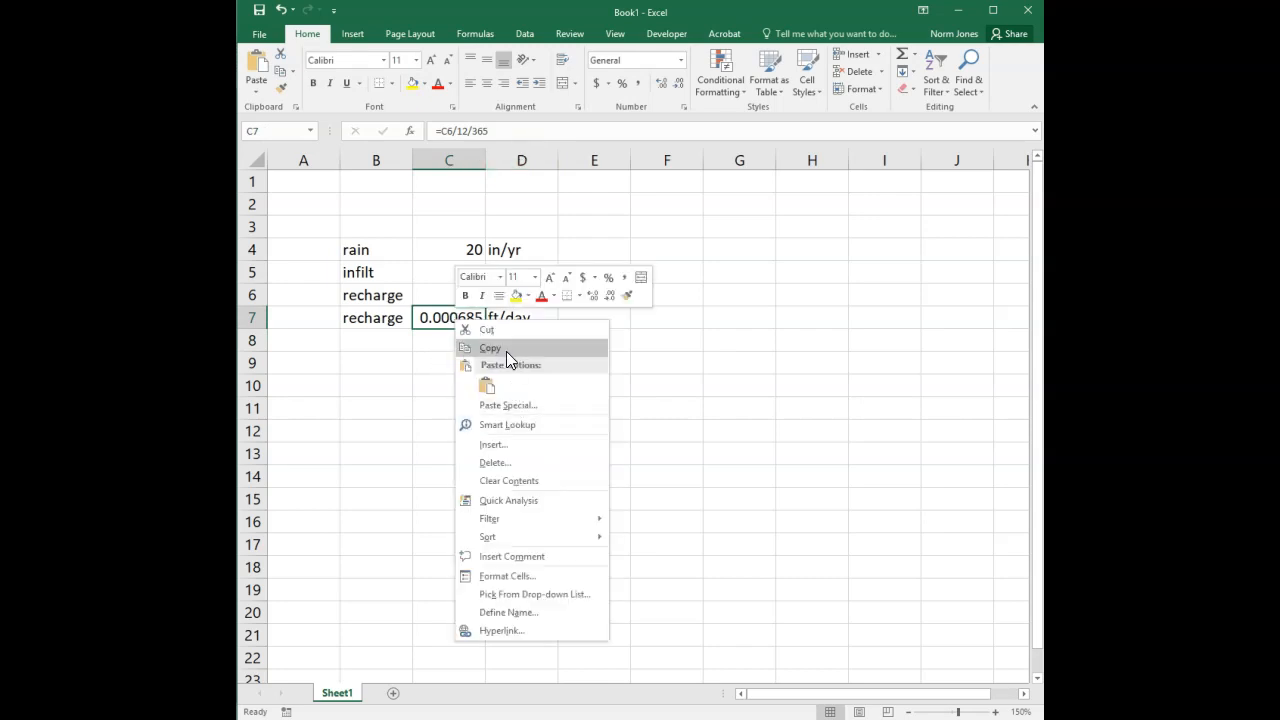
click(506, 349)
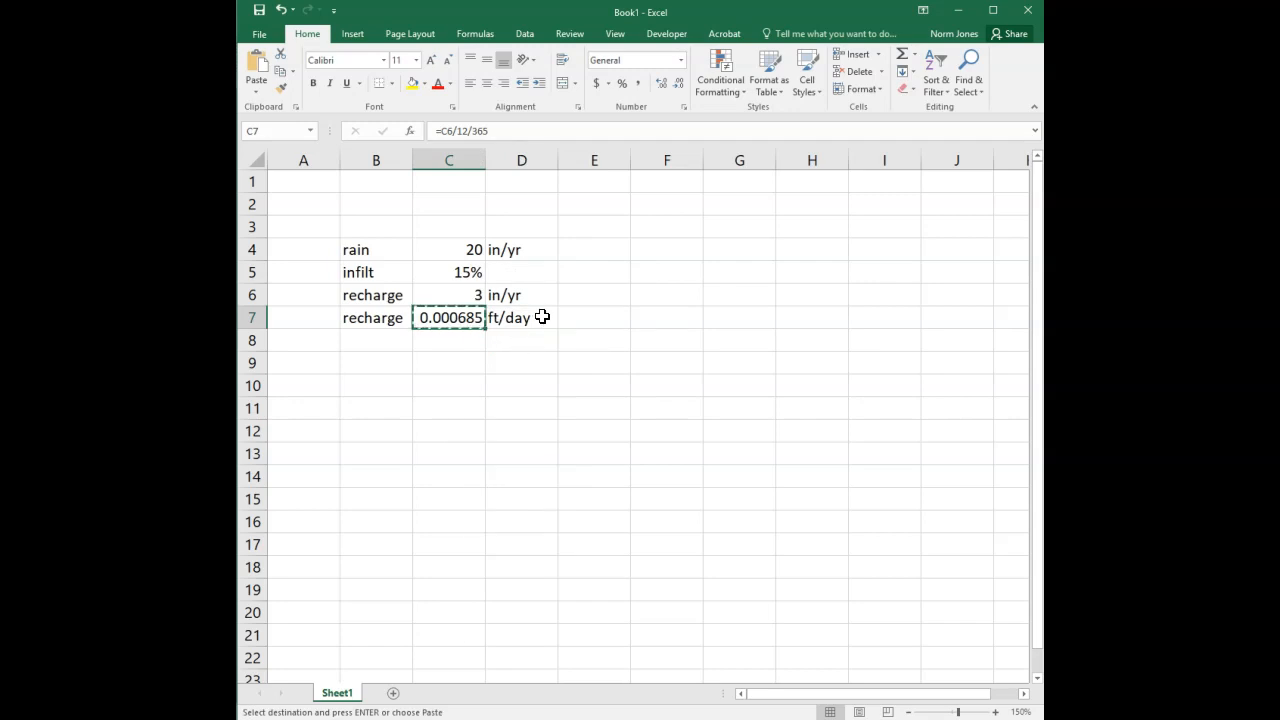
key(alt+Tab)
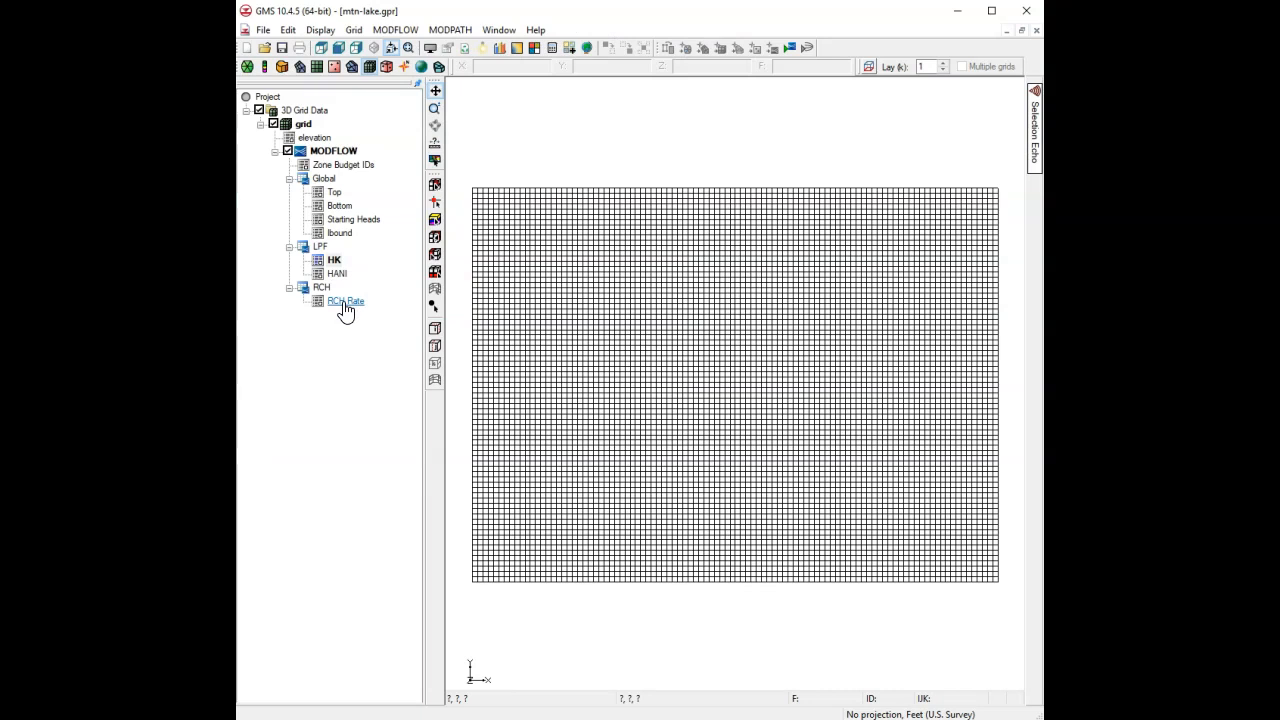
click(386, 36)
mouse_move(477, 221)
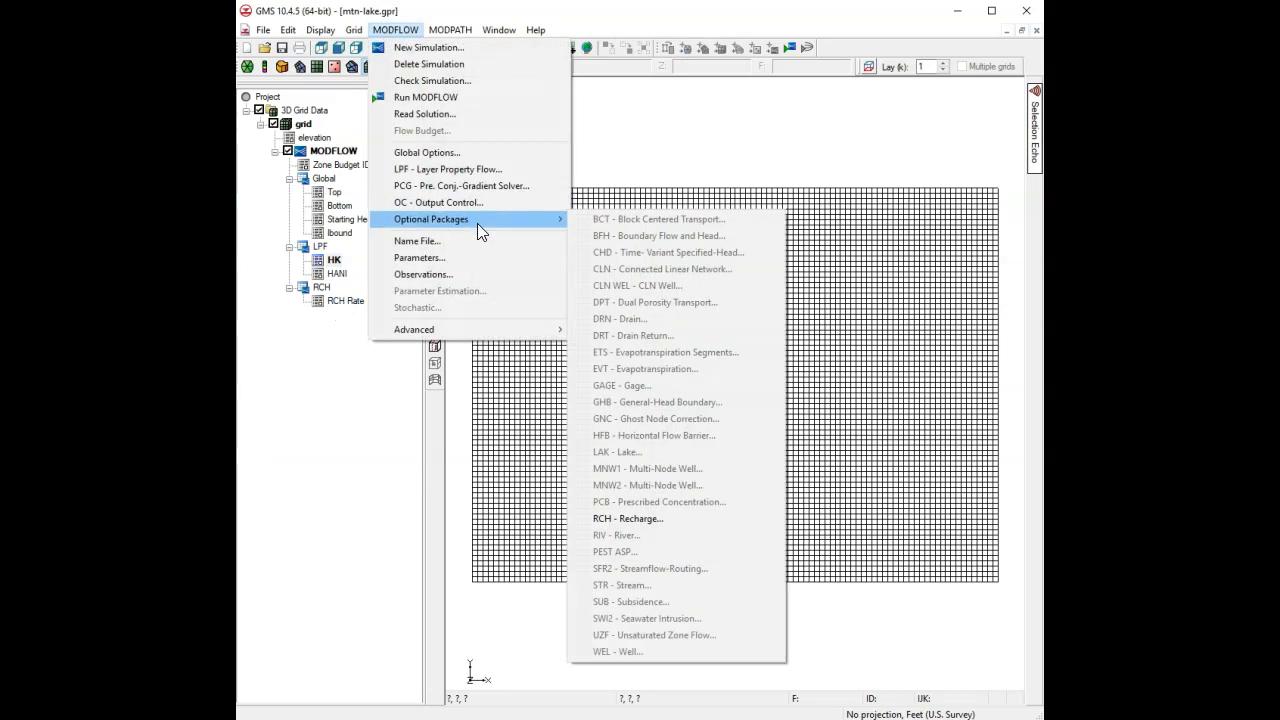
click(632, 521)
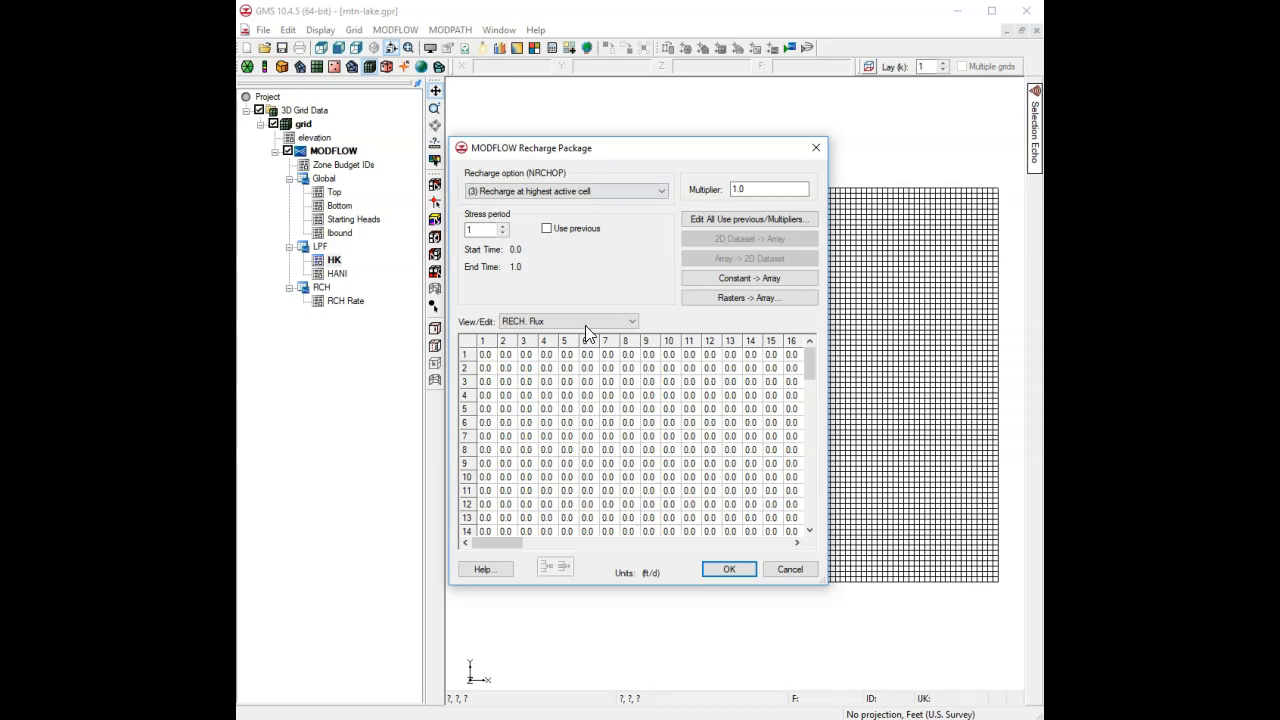
click(788, 569)
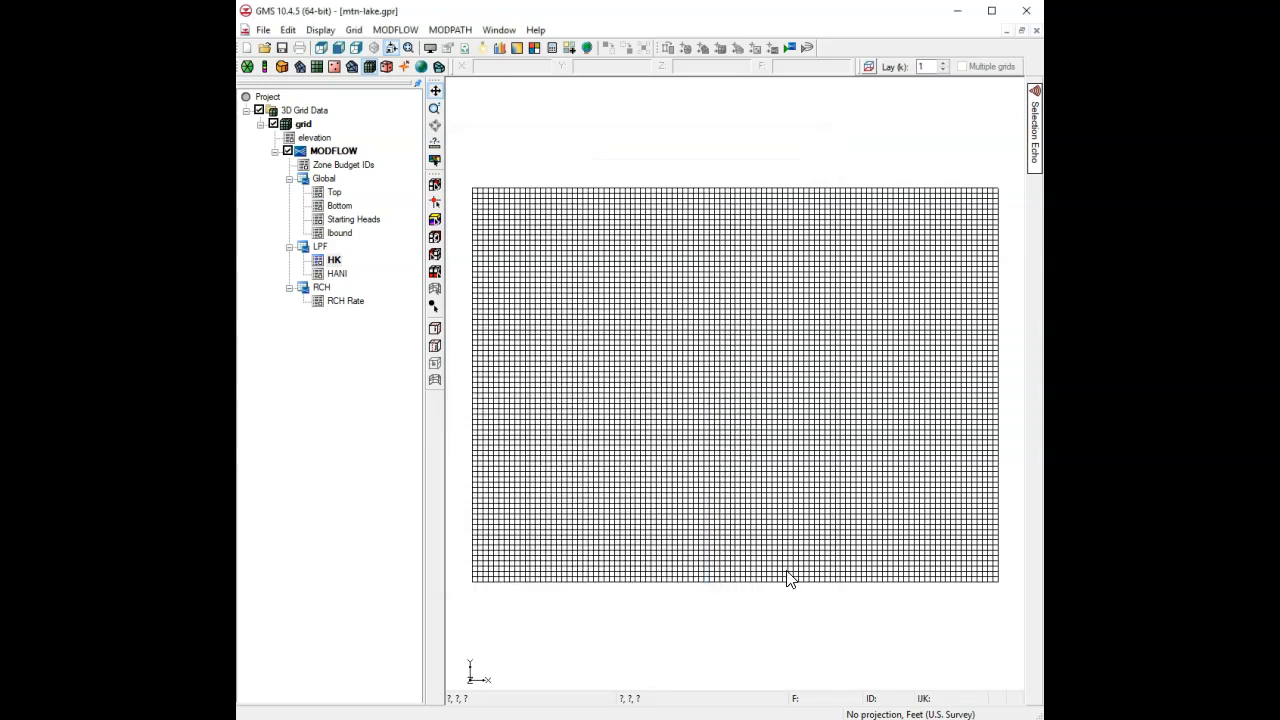
- Open the MODFLOW recharge package from the RCH Rate array and enlarge its window to show more grid cells
click(358, 312)
double_click(358, 310)
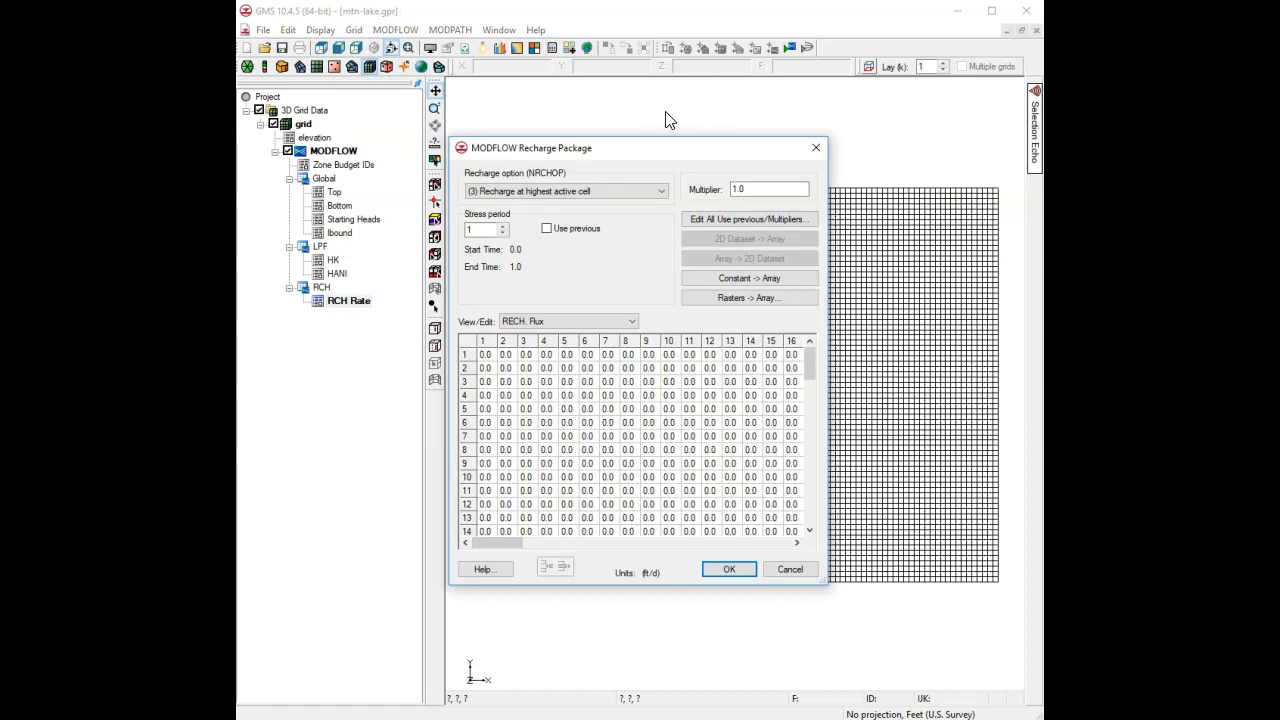
drag(646, 150, 642, 97)
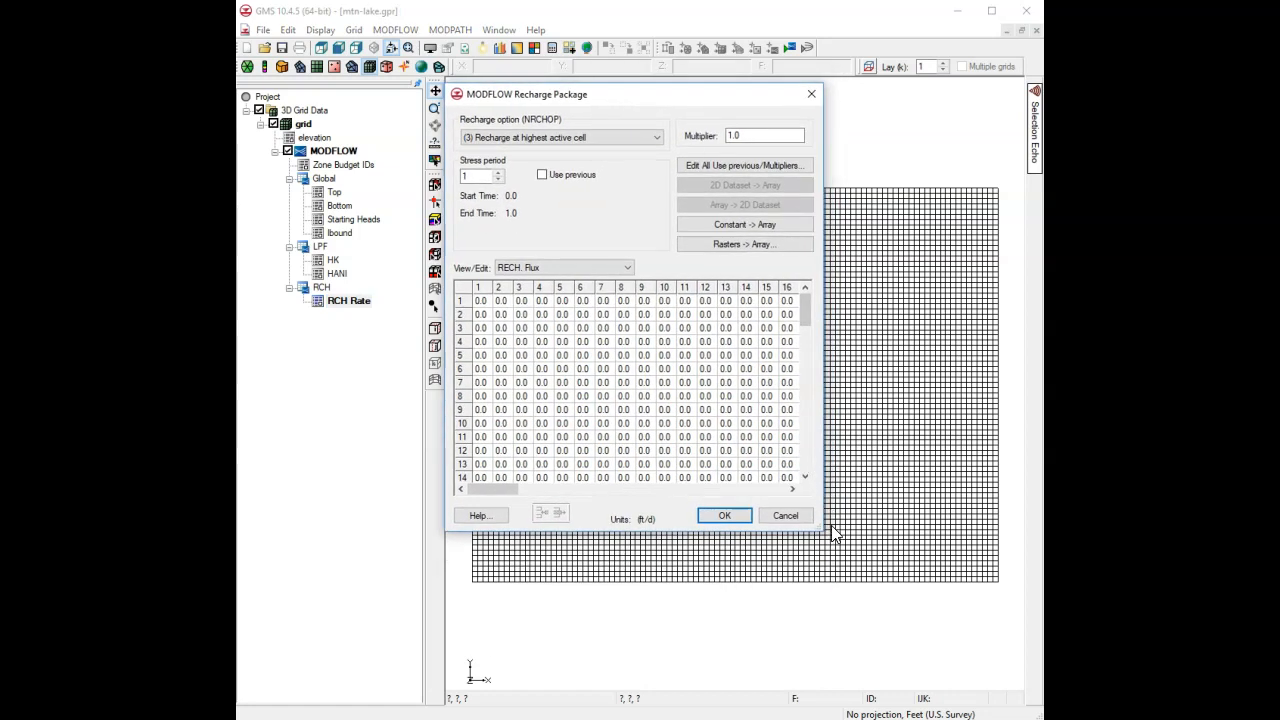
drag(822, 530, 1000, 651)
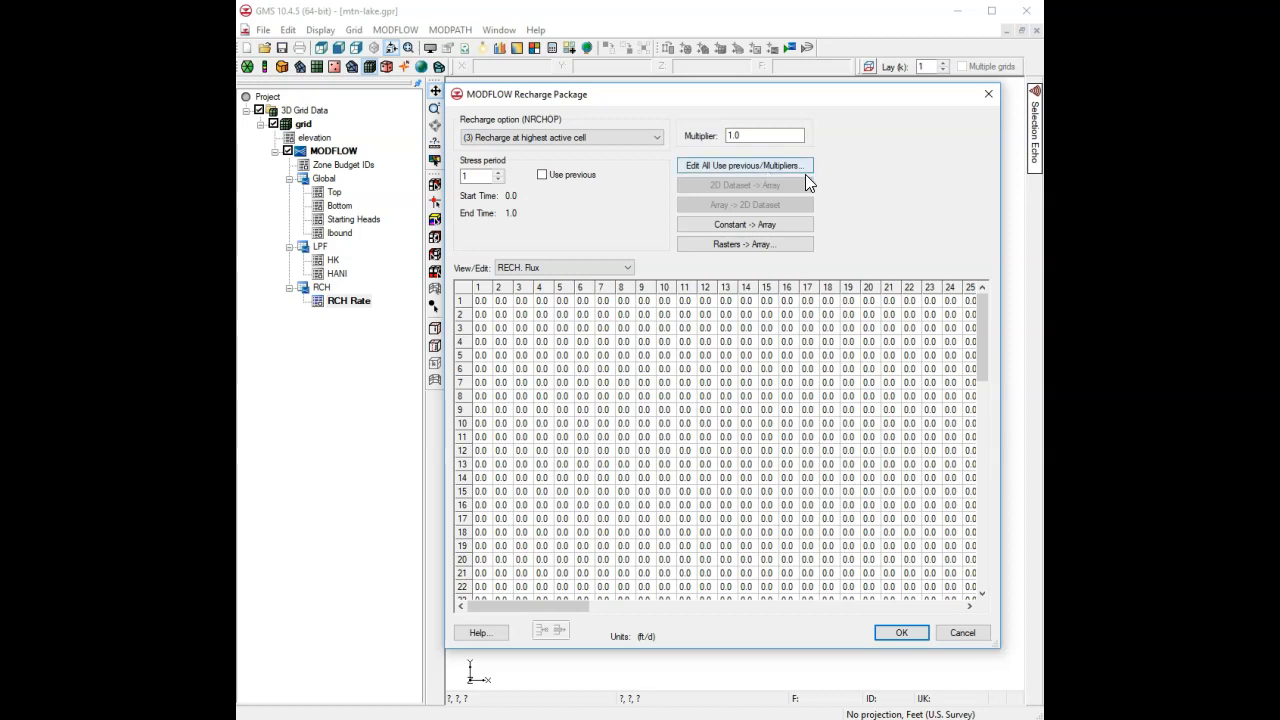
- Fill the whole recharge flux array with the constant 0.000685 ft/d from the Excel calculation and save the project
click(758, 224)
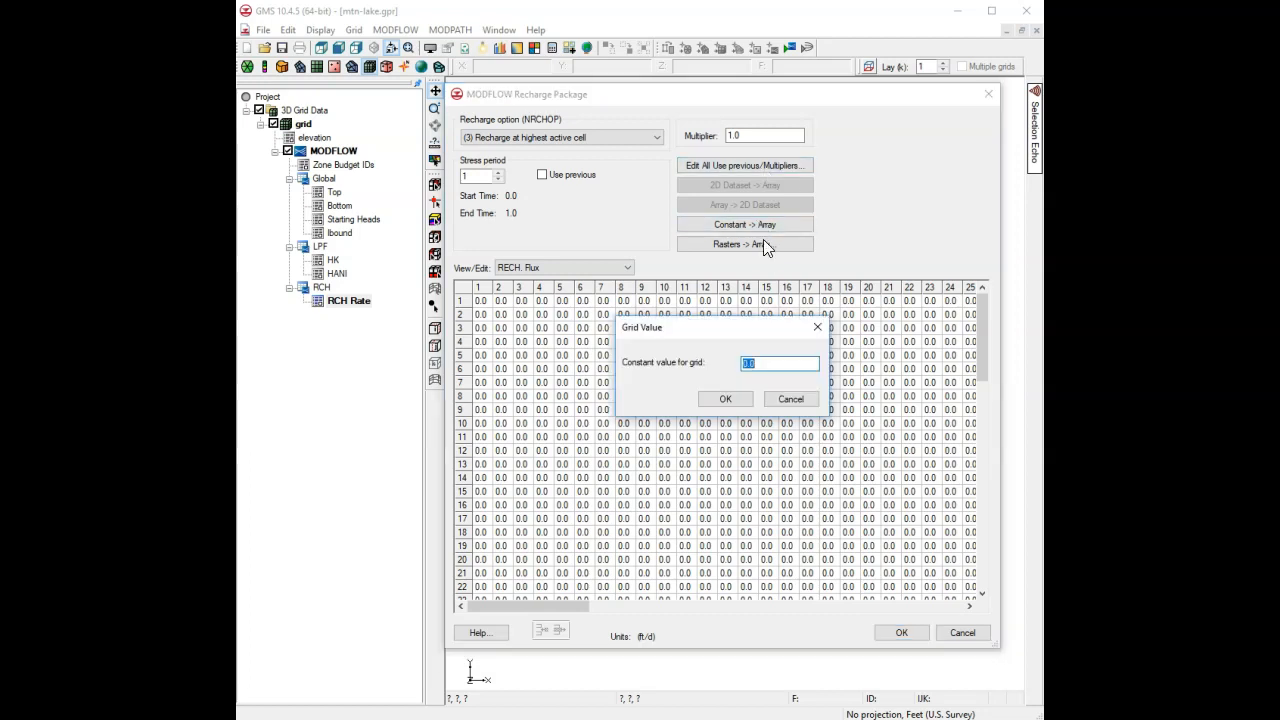
right_click(777, 363)
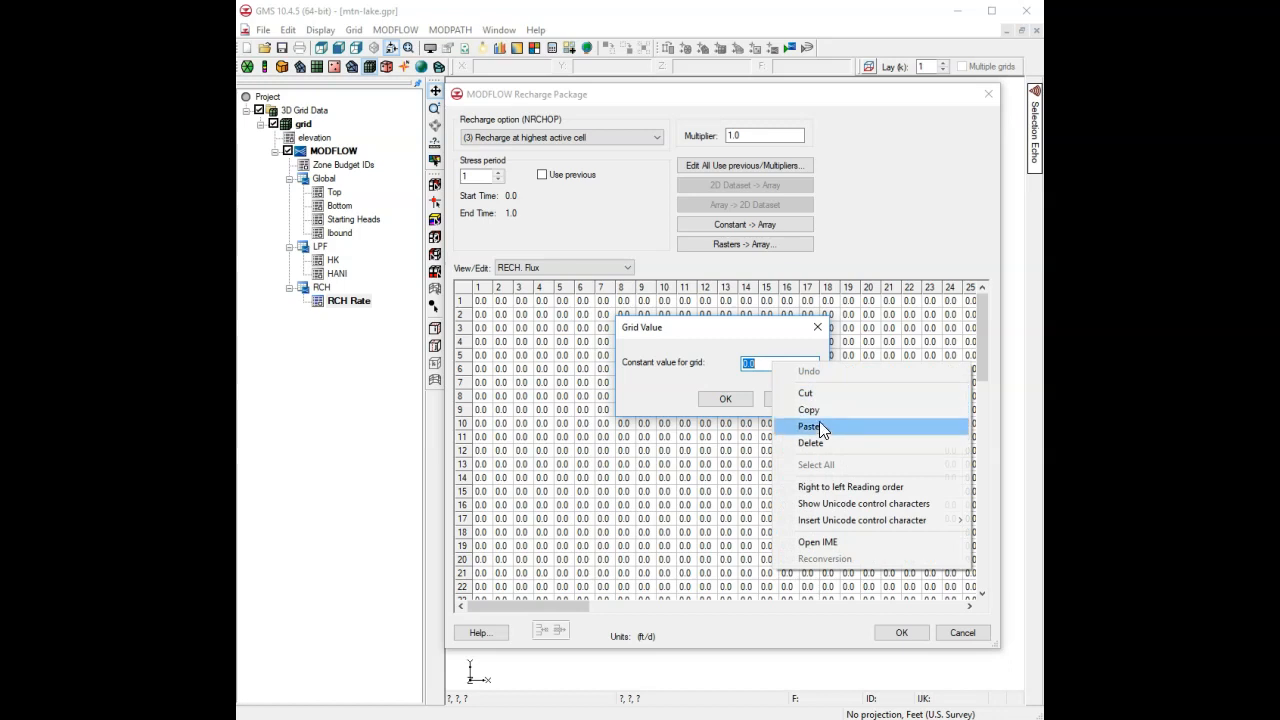
click(819, 423)
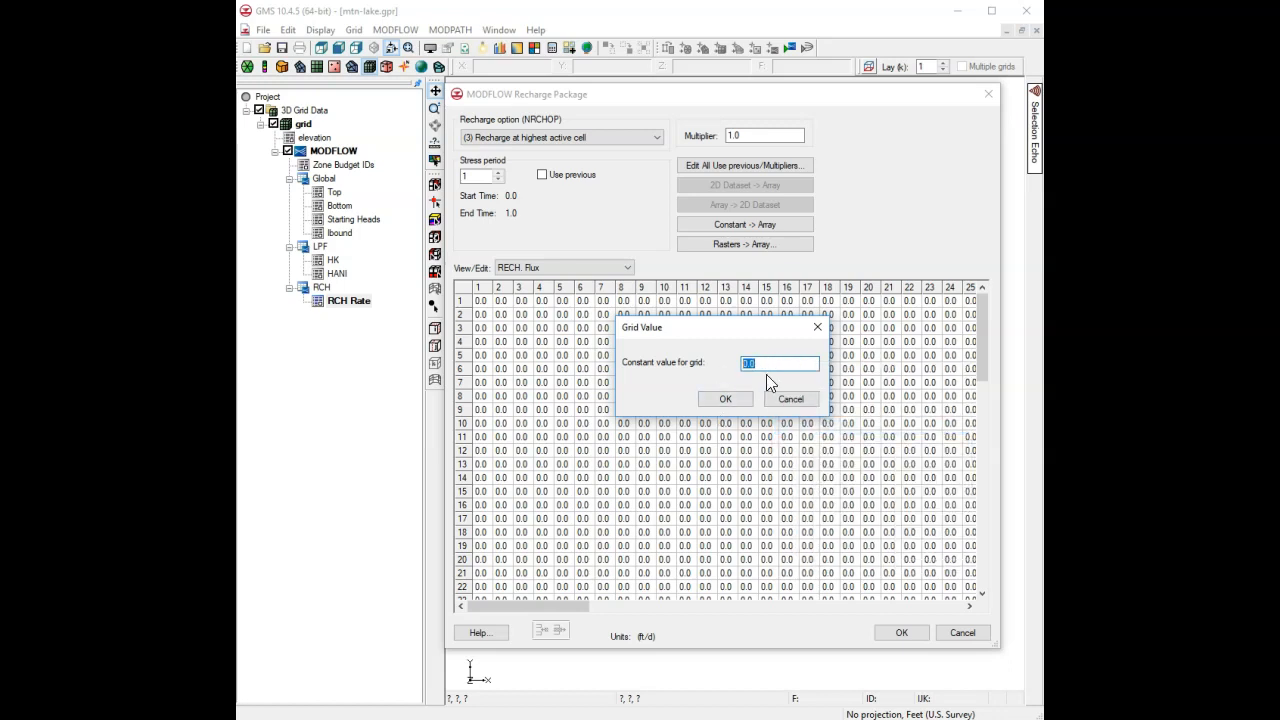
text(0.000)
key(alt+Tab)
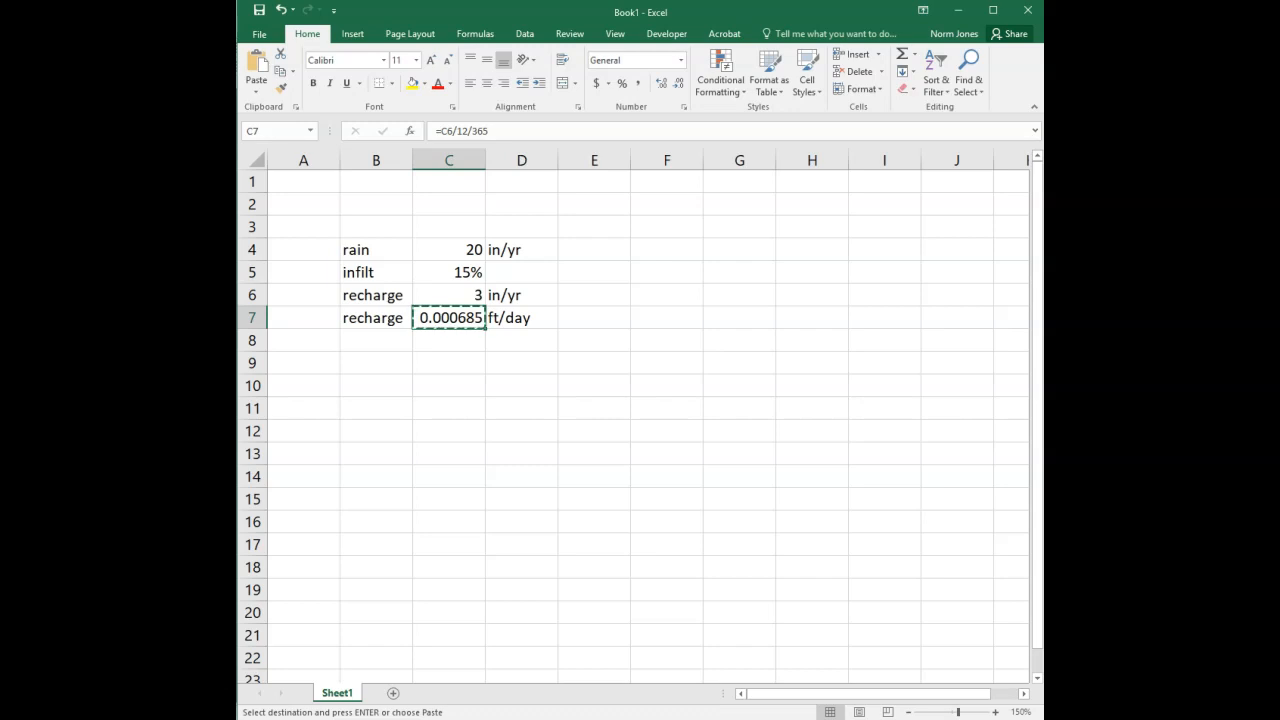
key(alt+Tab)
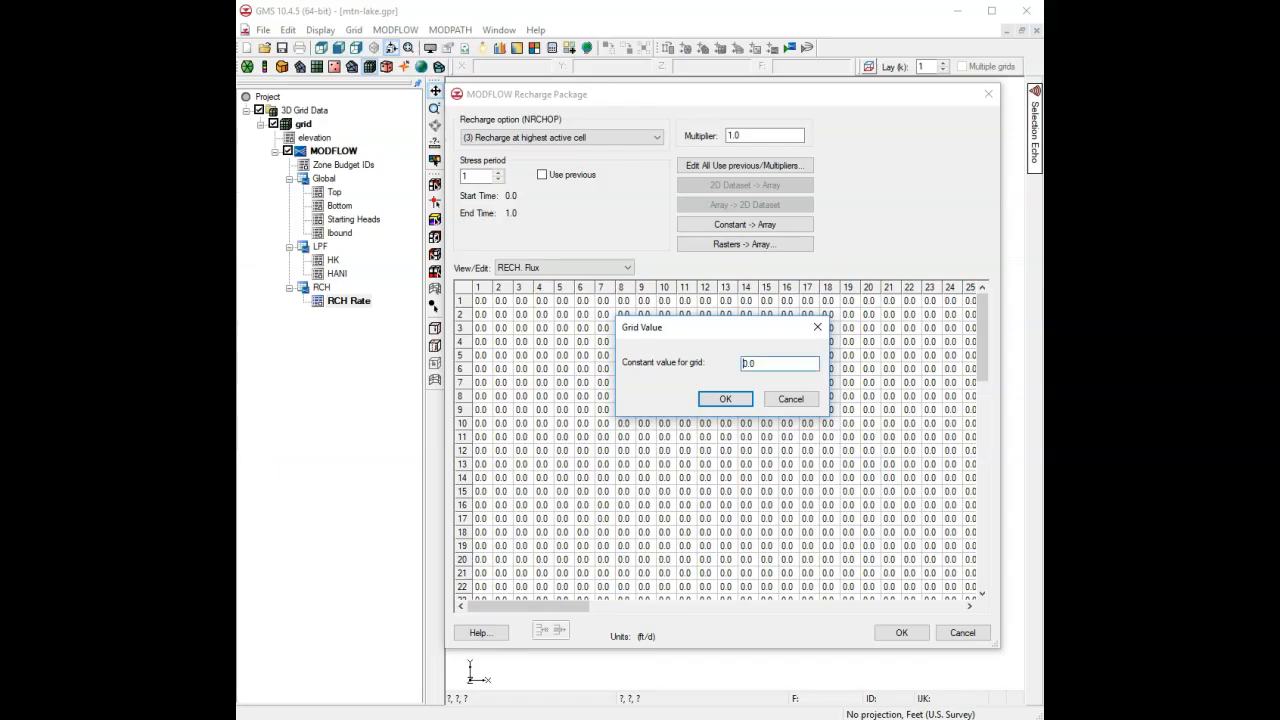
key(shift+Right)
key(shift+Right)
key(shift+Right)
text(000685)
text(.)
click(727, 397)
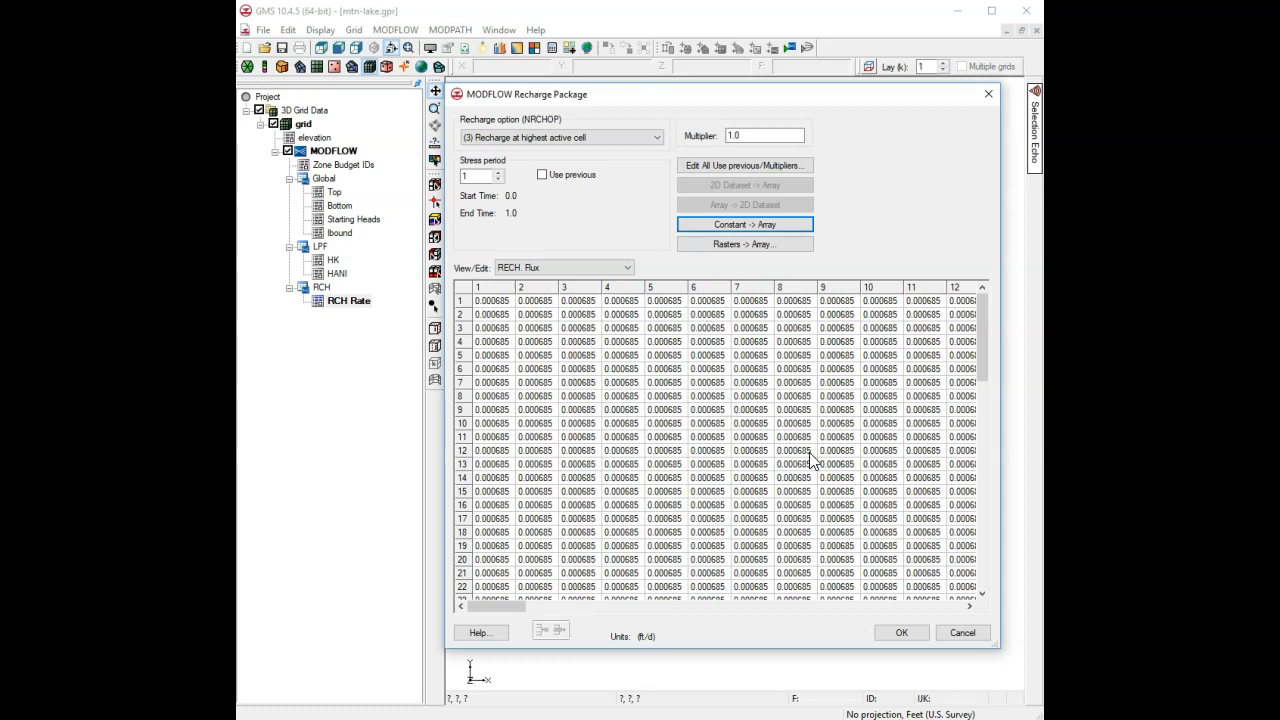
click(908, 634)
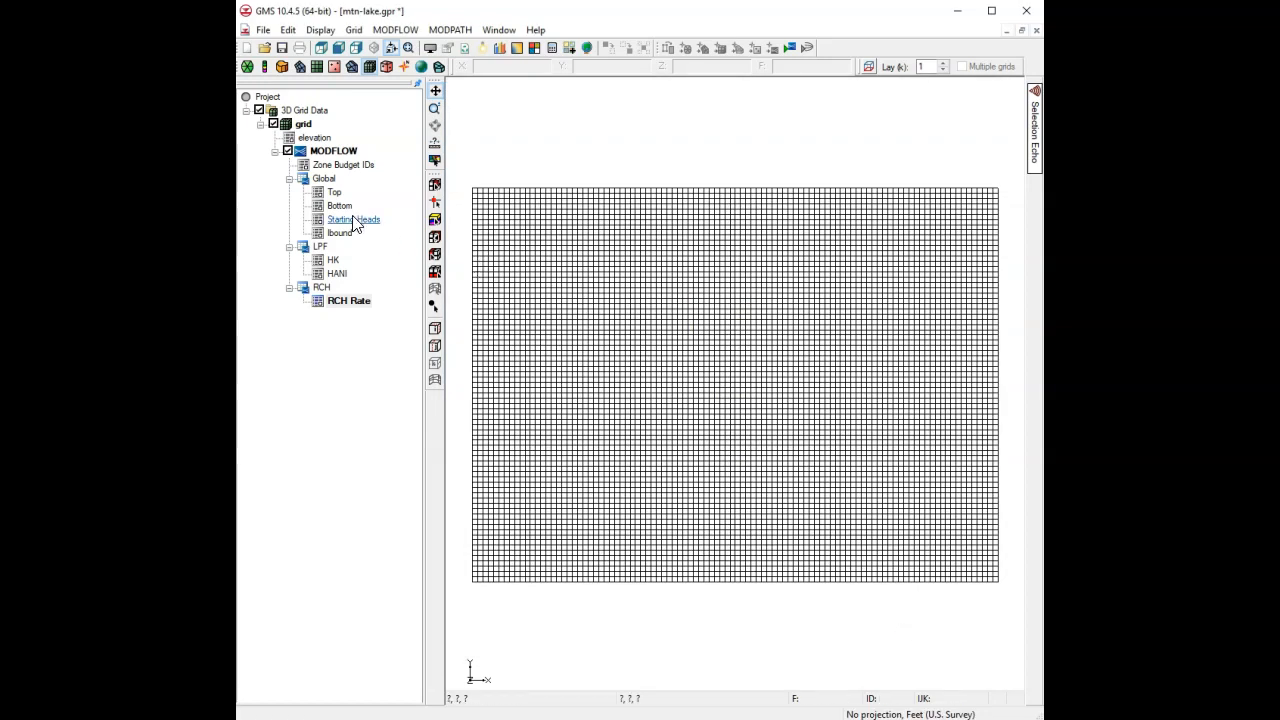
click(283, 48)
- Review the lake boundary requirements in the model exercise document in the browser and return to GMS
key(alt+Tab)
scroll(399, 304, up, 2)
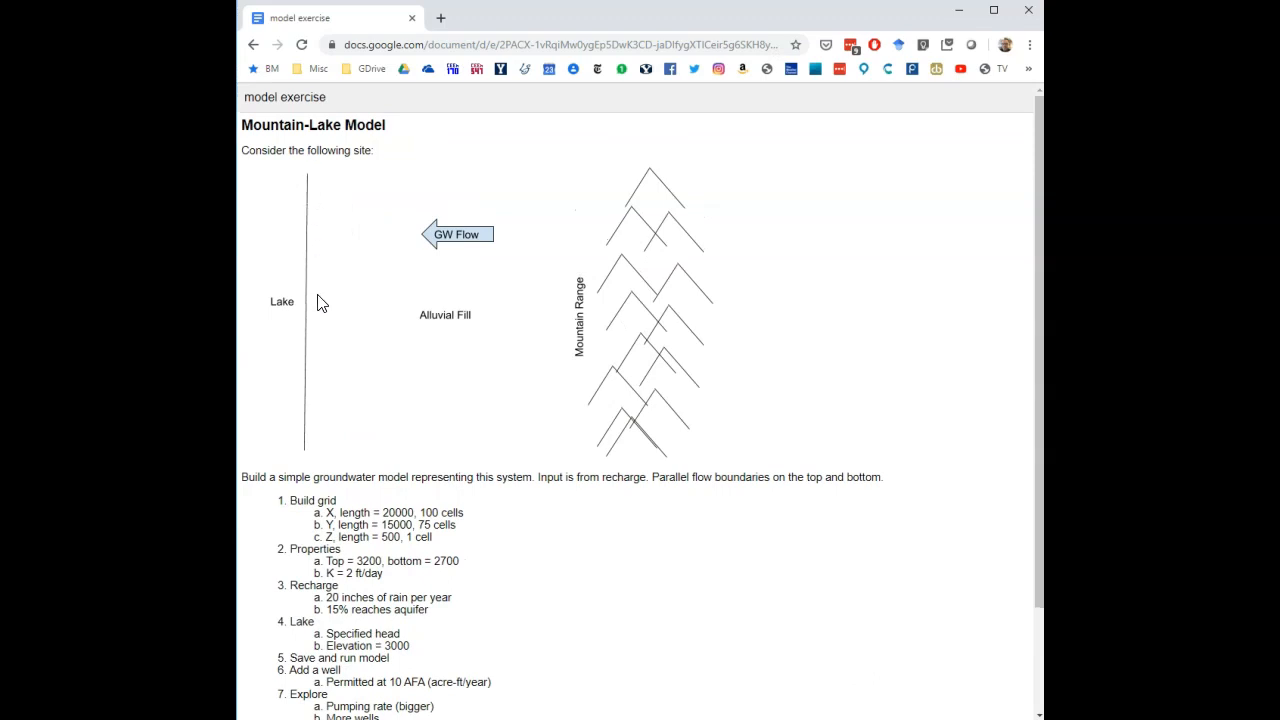
scroll(363, 392, down, 1)
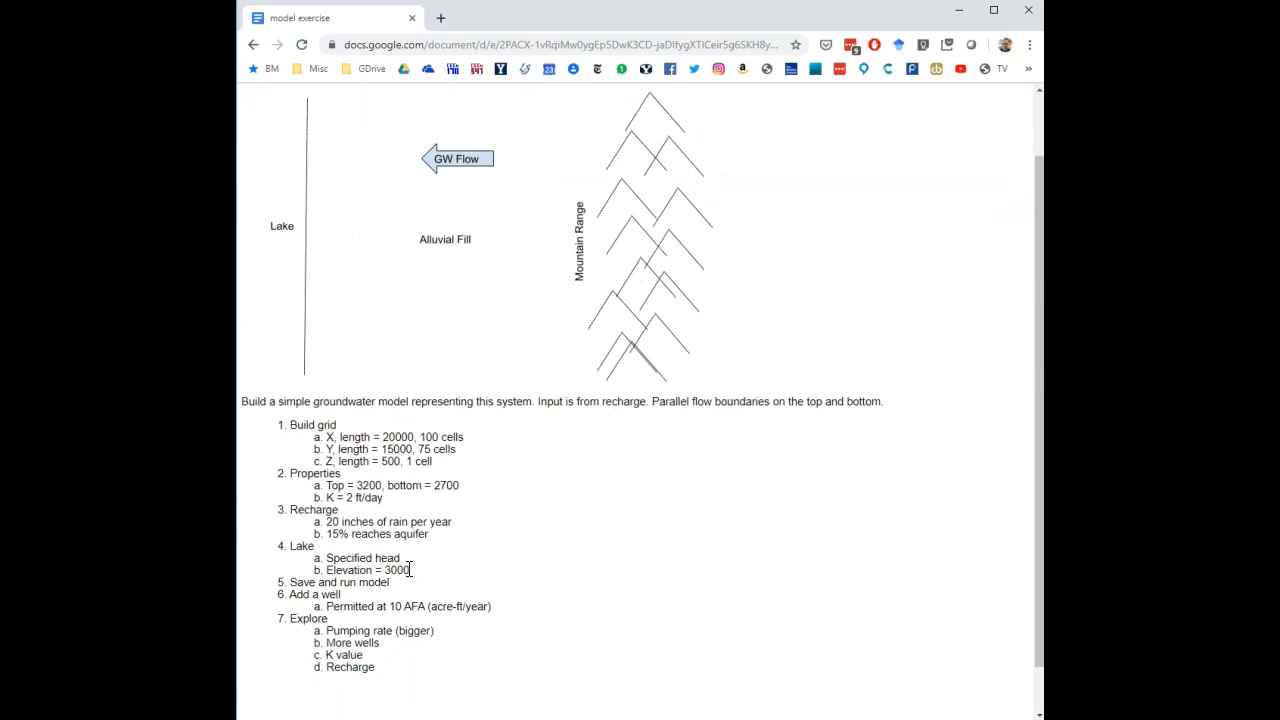
scroll(338, 318, up, 1)
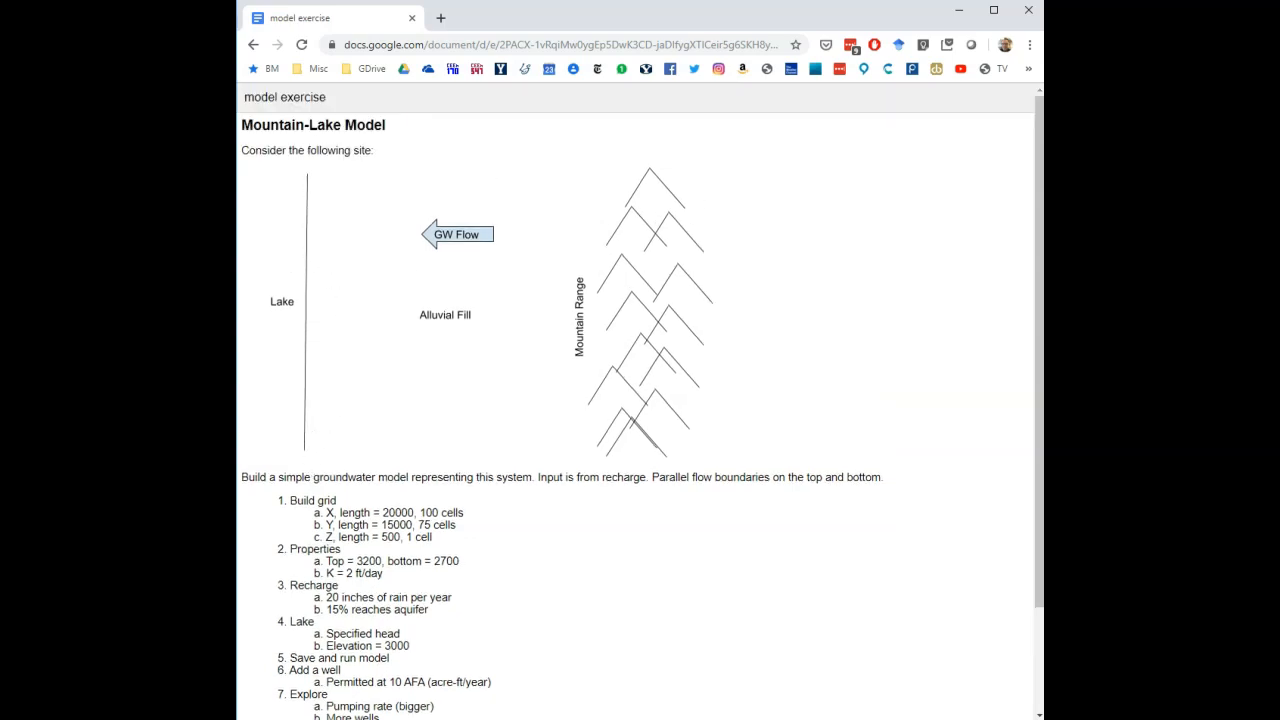
key(alt+Tab)
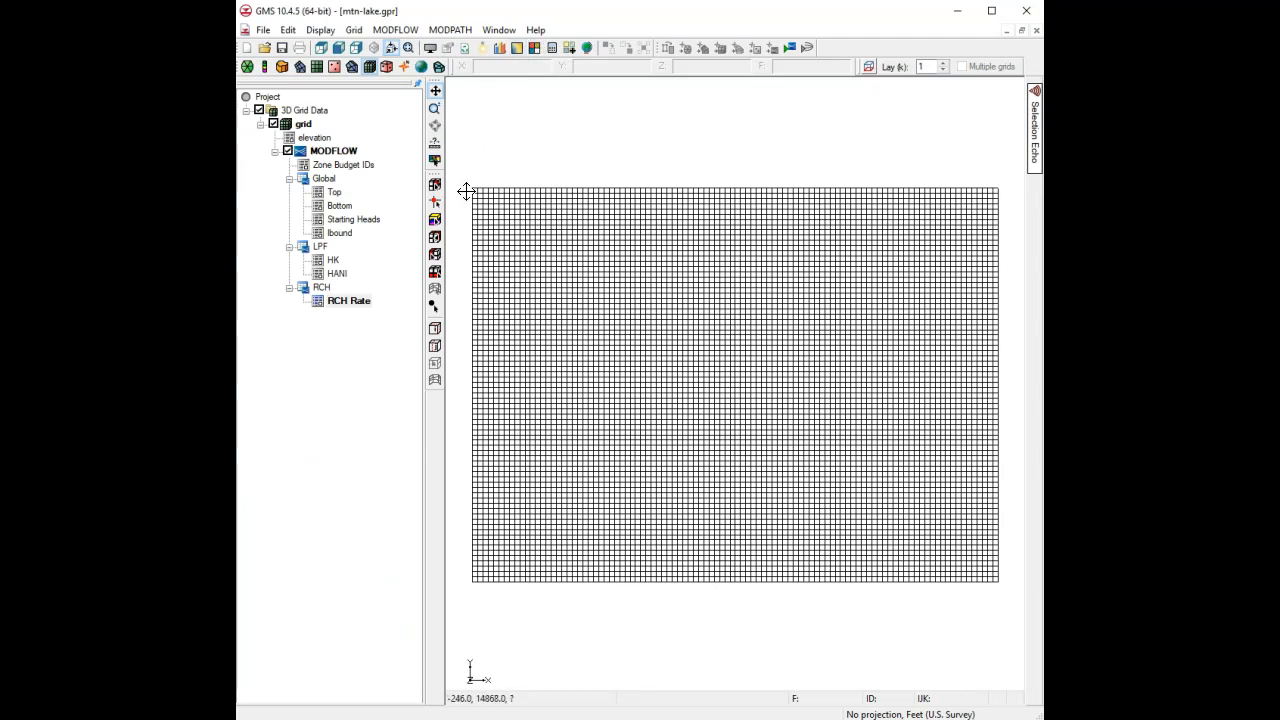
- Use the cell selection tool to box-select the first grid column and pick several individual cells near the grid's upper-left corner
click(436, 186)
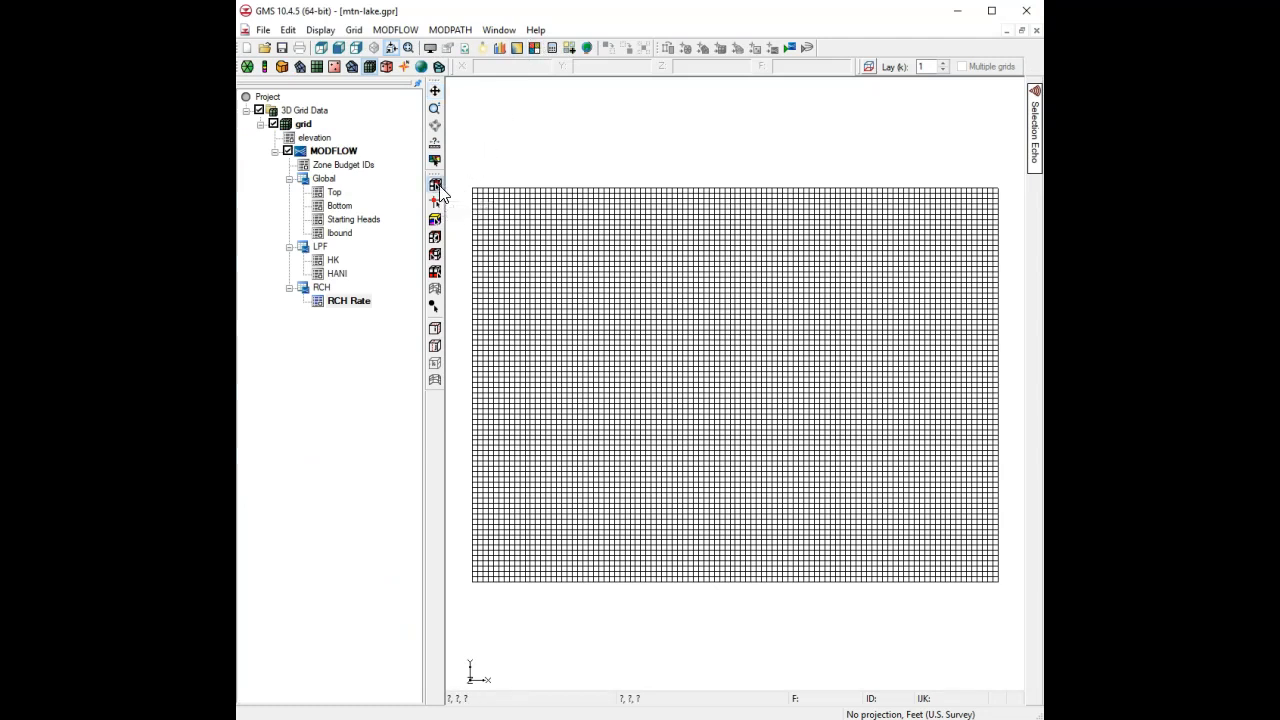
drag(465, 183, 480, 606)
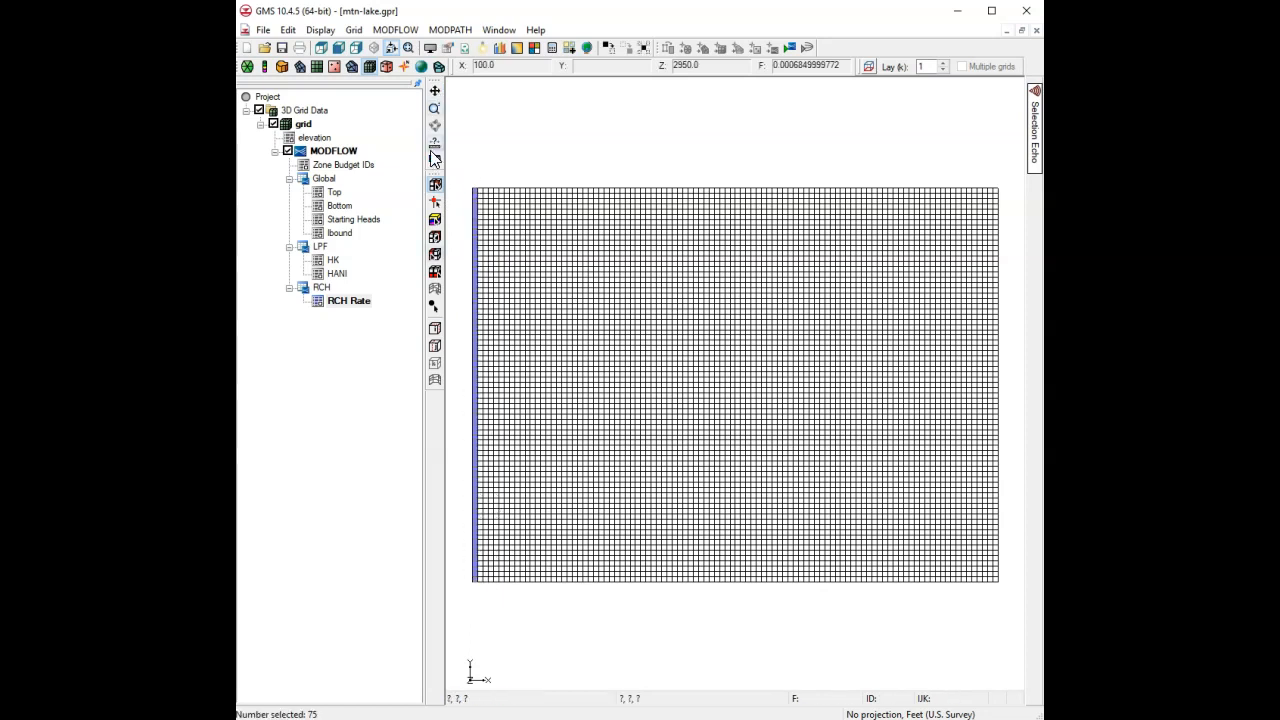
click(477, 178)
click(482, 192)
click(498, 206)
click(507, 242)
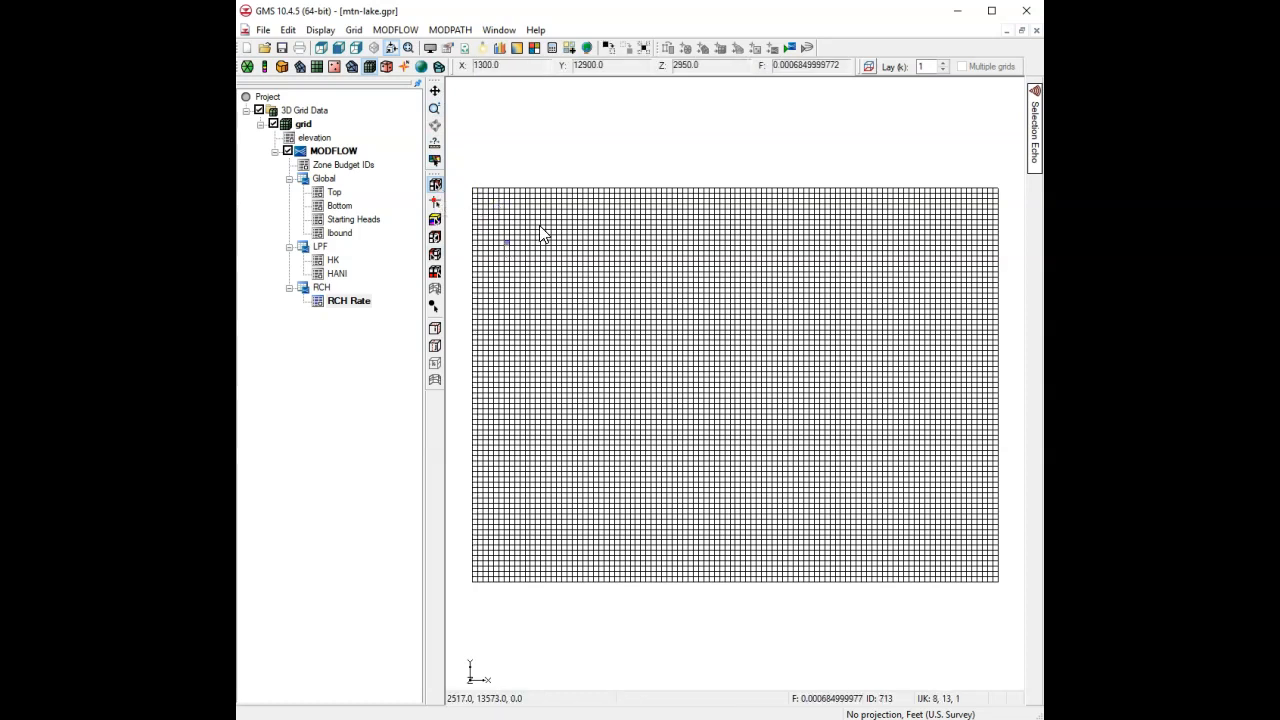
- Try selecting several scattered cells together in the upper part of the grid, and clear the selection
click(540, 232)
drag(520, 274, 557, 255)
ctrl+click(573, 280)
ctrl+click(542, 326)
ctrl+click(642, 290)
click(523, 172)
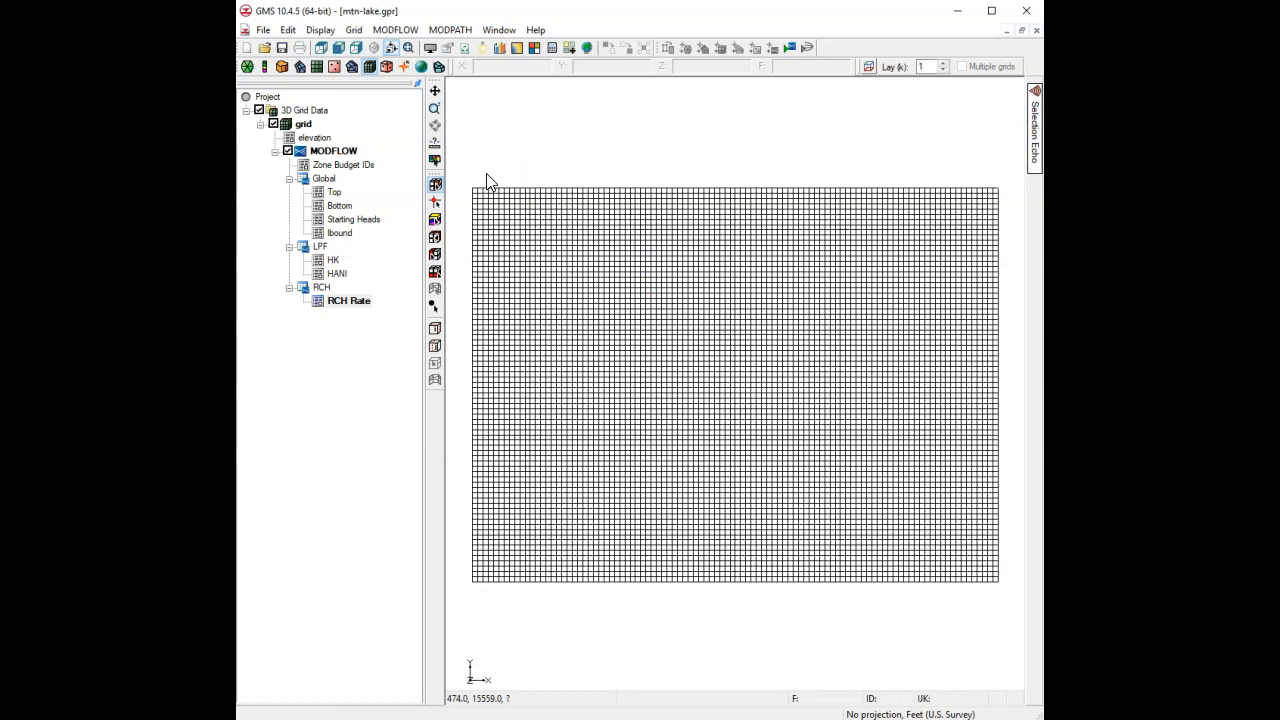
- Box-select rectangular blocks of cells along the grid's upper edge, ending with a box around the first grid column
drag(486, 192, 634, 336)
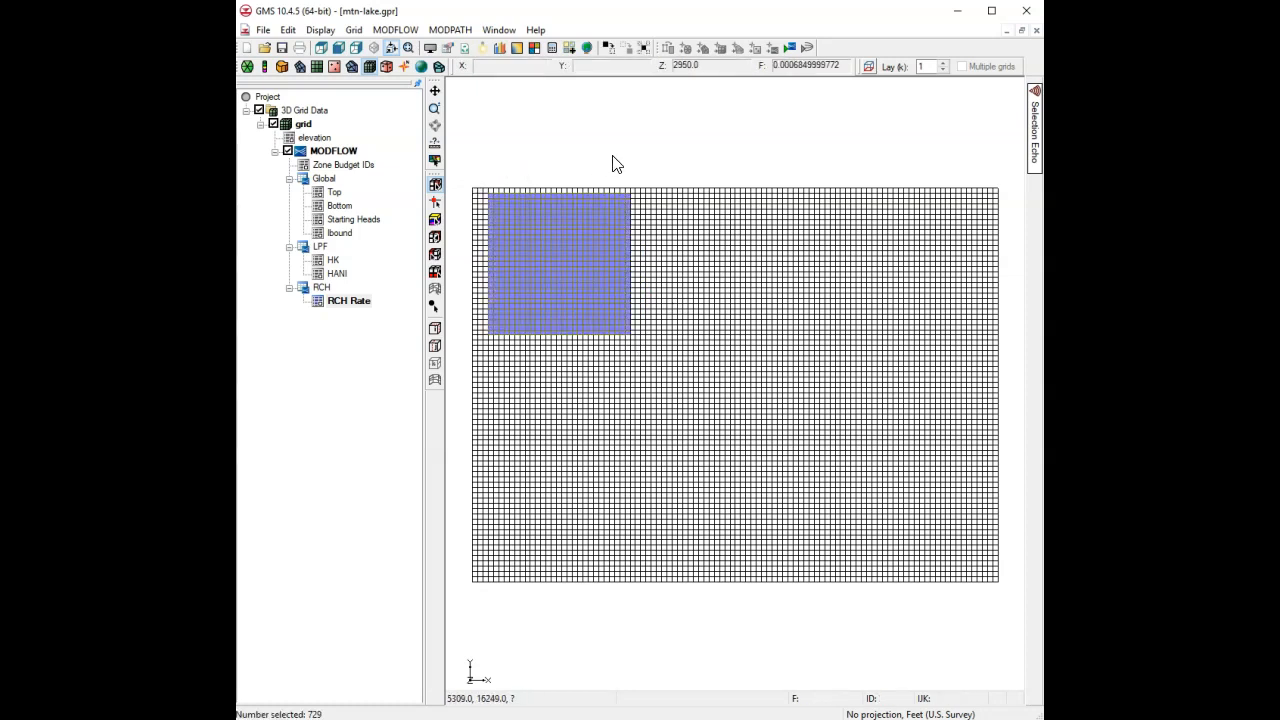
drag(614, 163, 797, 337)
drag(823, 166, 920, 266)
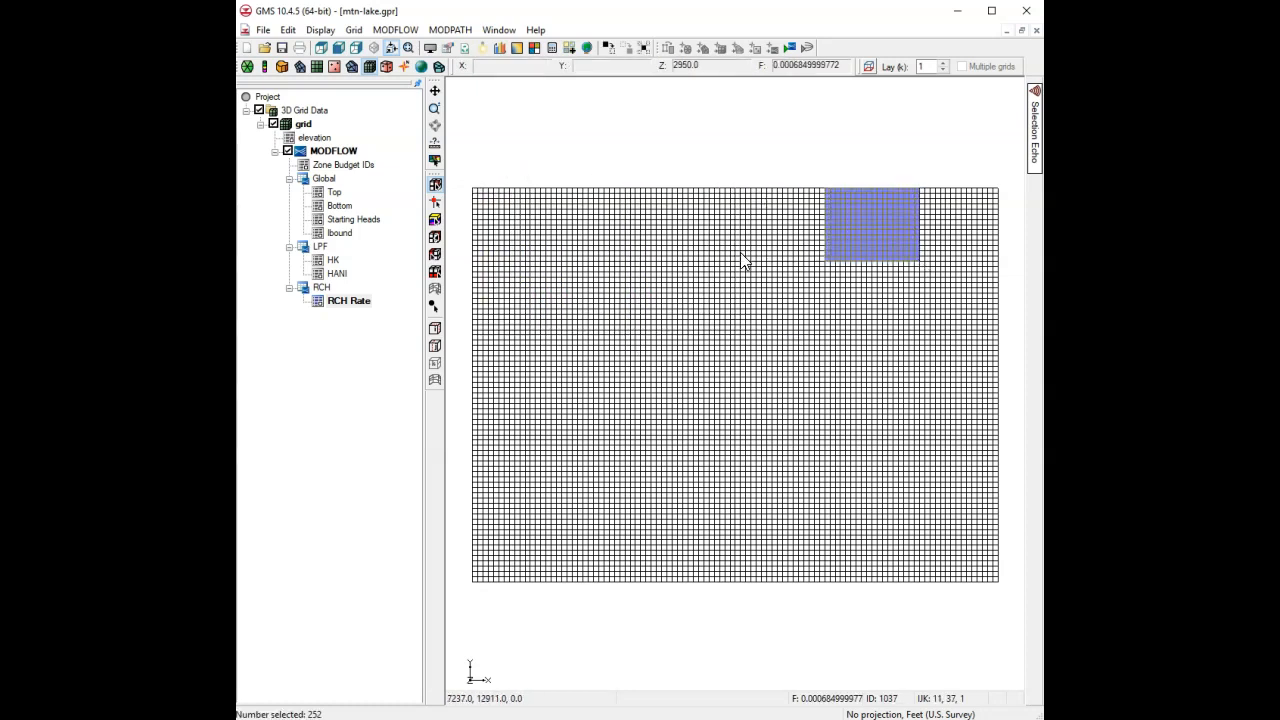
click(472, 160)
drag(469, 171, 481, 603)
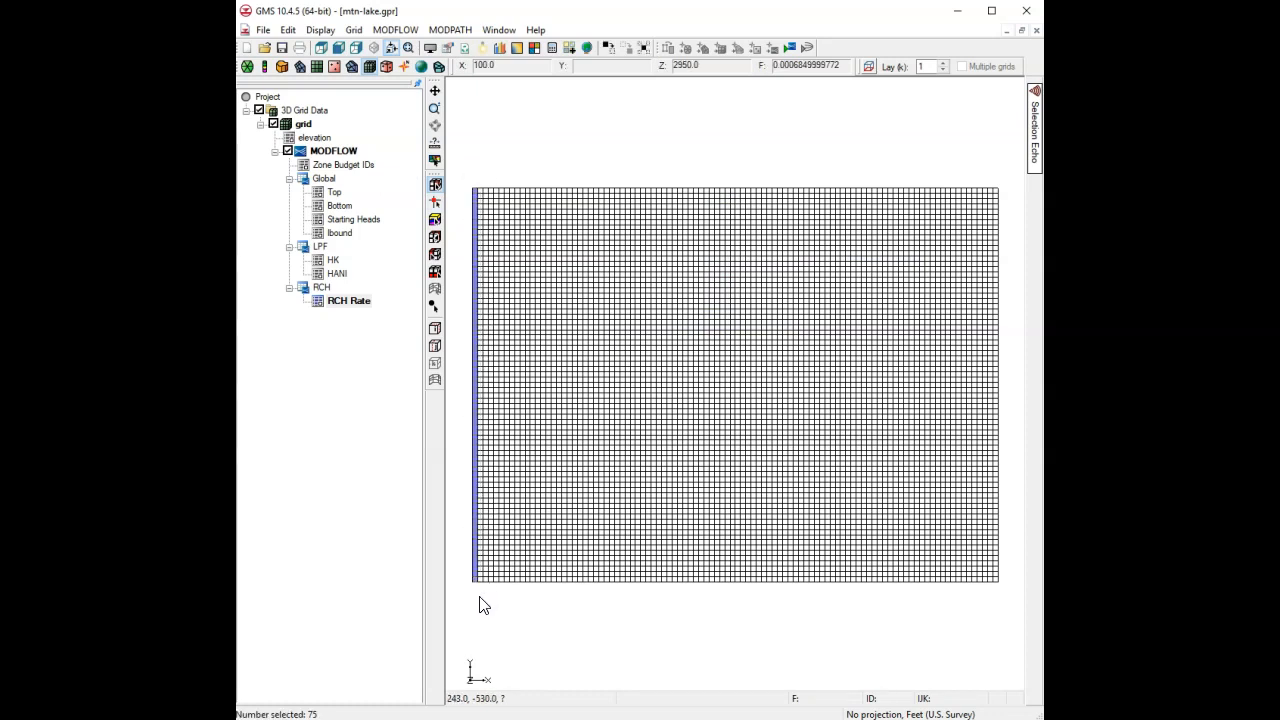
- Clear the cell selection and try selecting a whole grid row near the upper edge
click(450, 248)
click(435, 236)
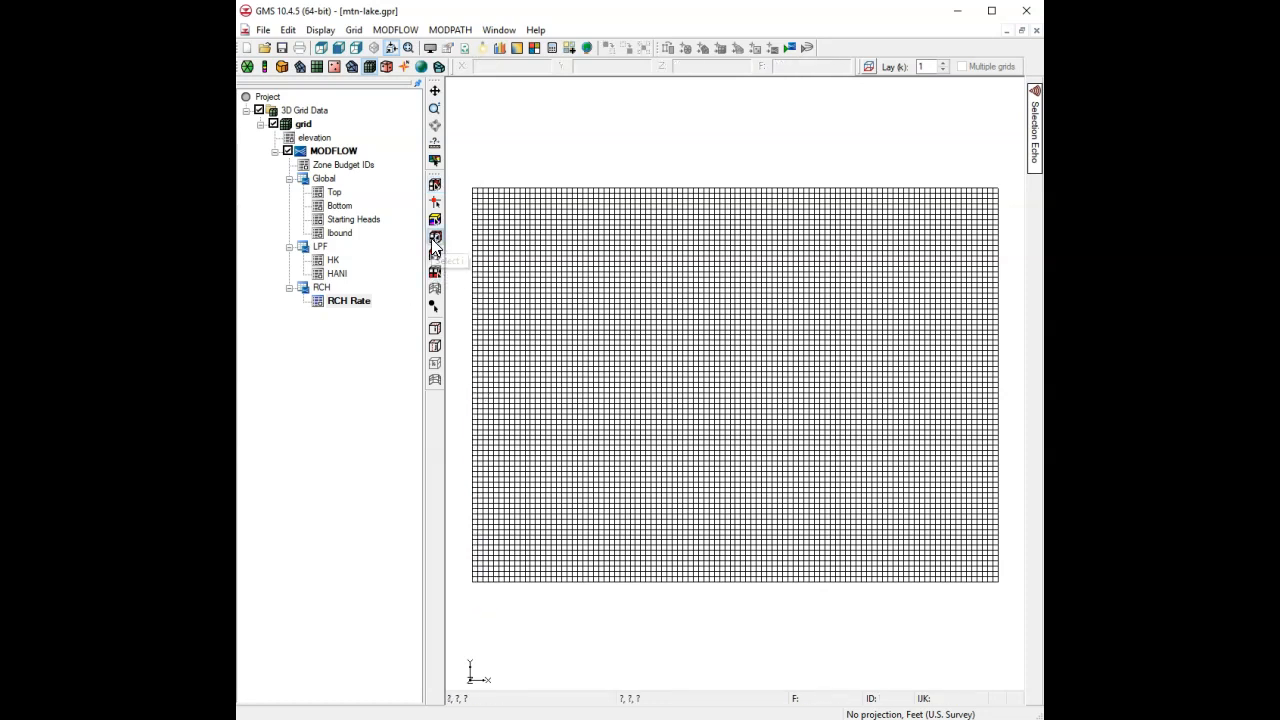
click(505, 204)
- Select the entire first column of grid cells on the lake side using the column selection tool
click(435, 254)
click(504, 275)
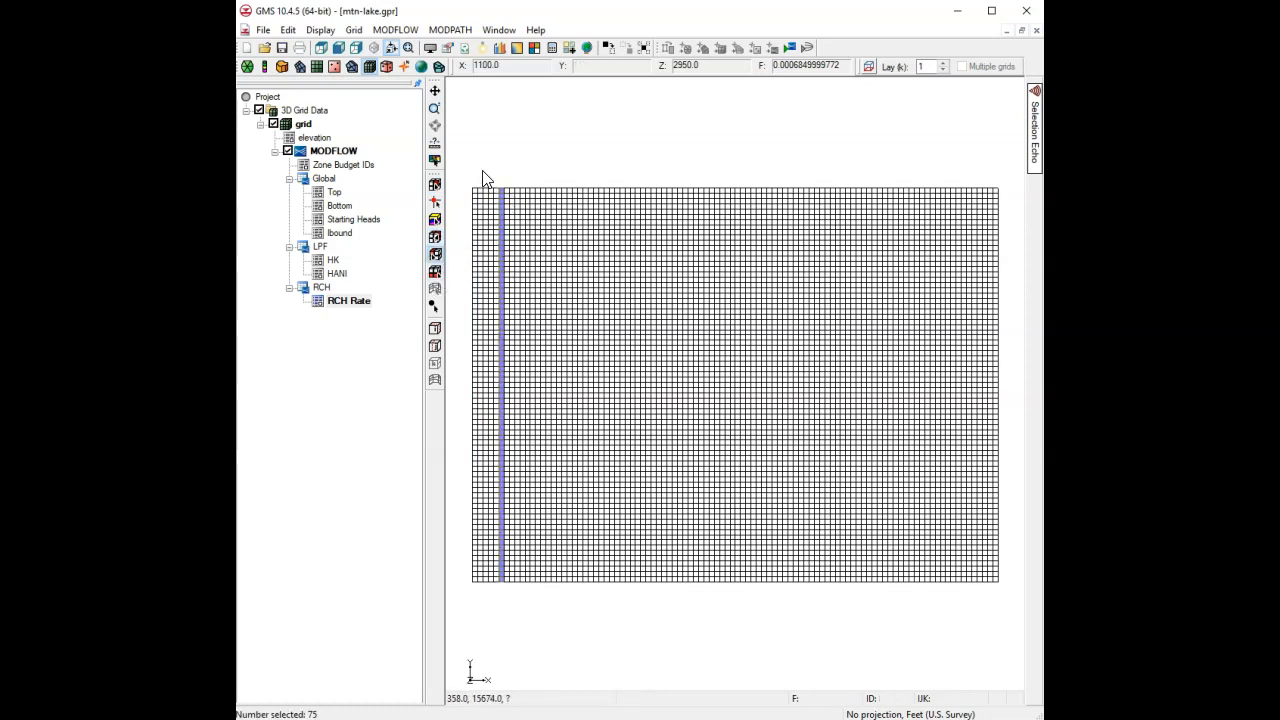
click(477, 204)
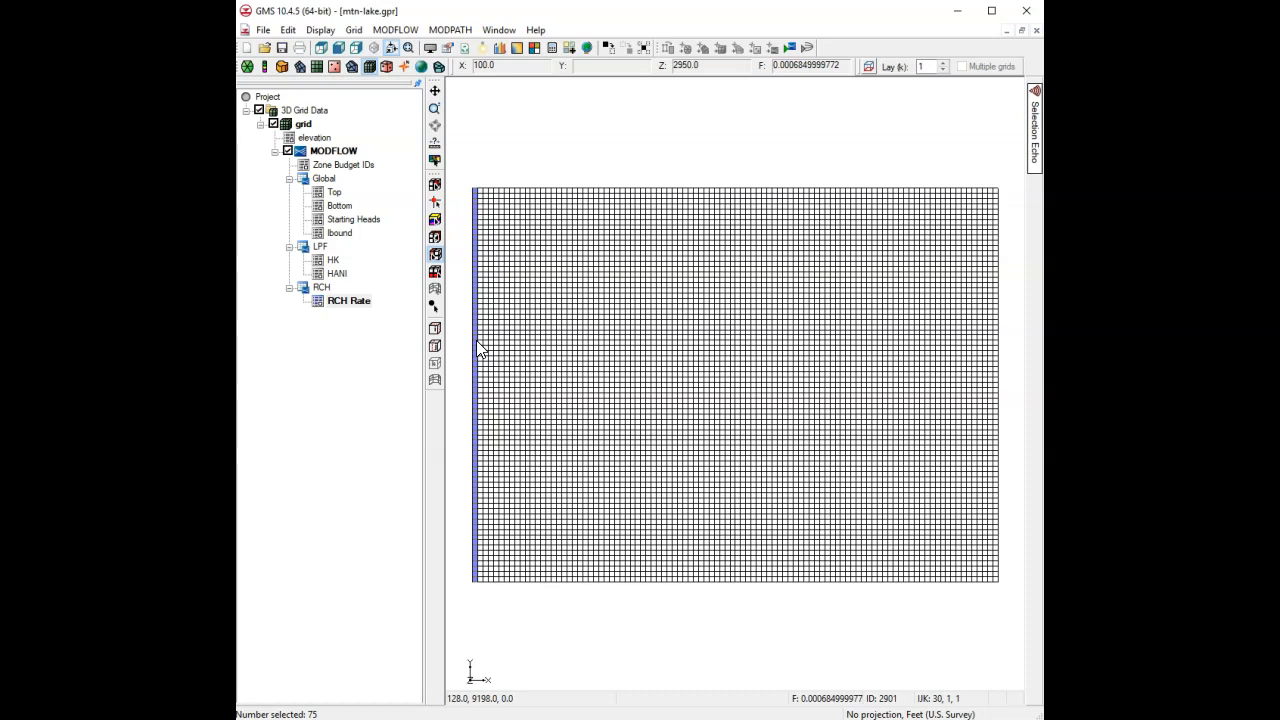
- Open the selected column's cell properties and set IBOUND to Specified head
right_click(477, 276)
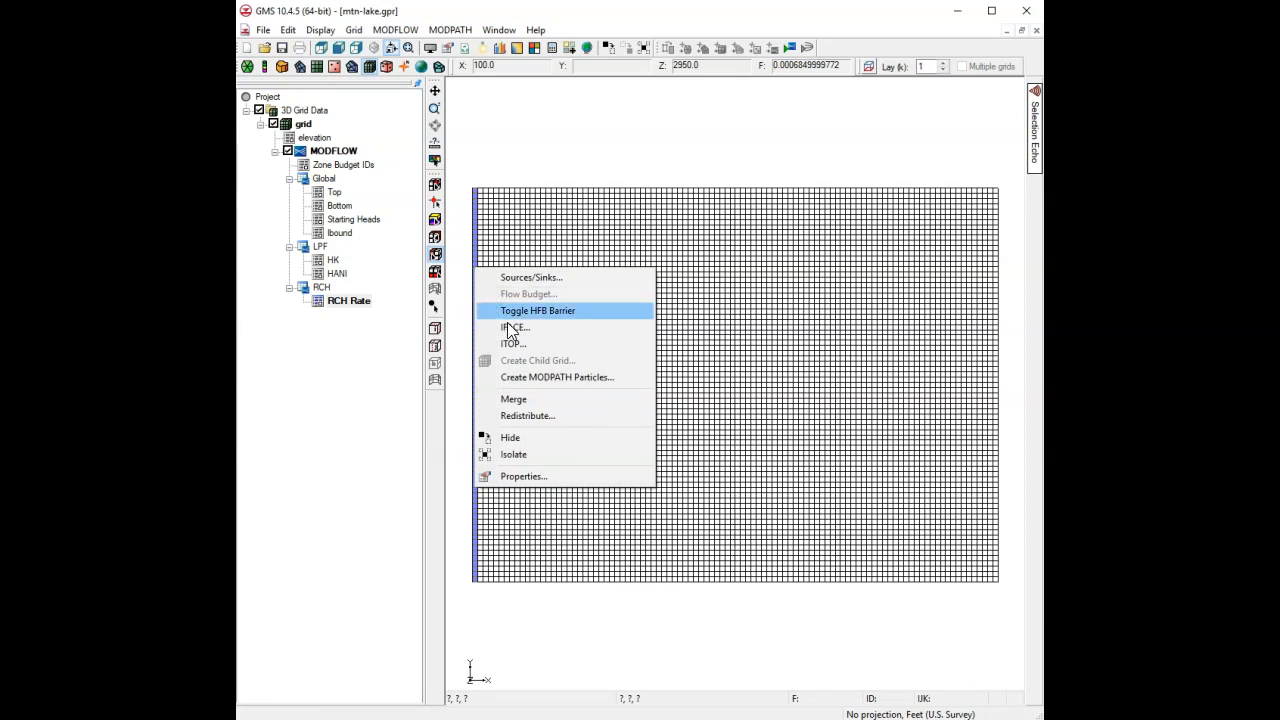
click(534, 477)
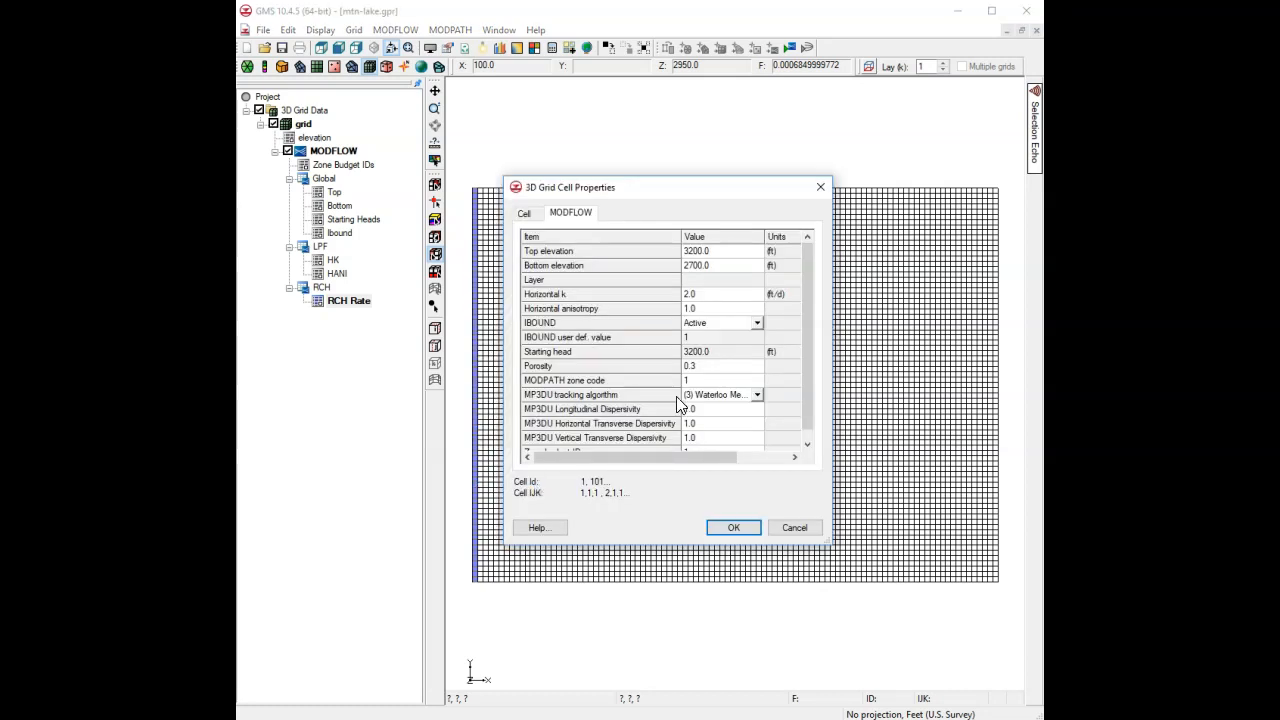
click(760, 324)
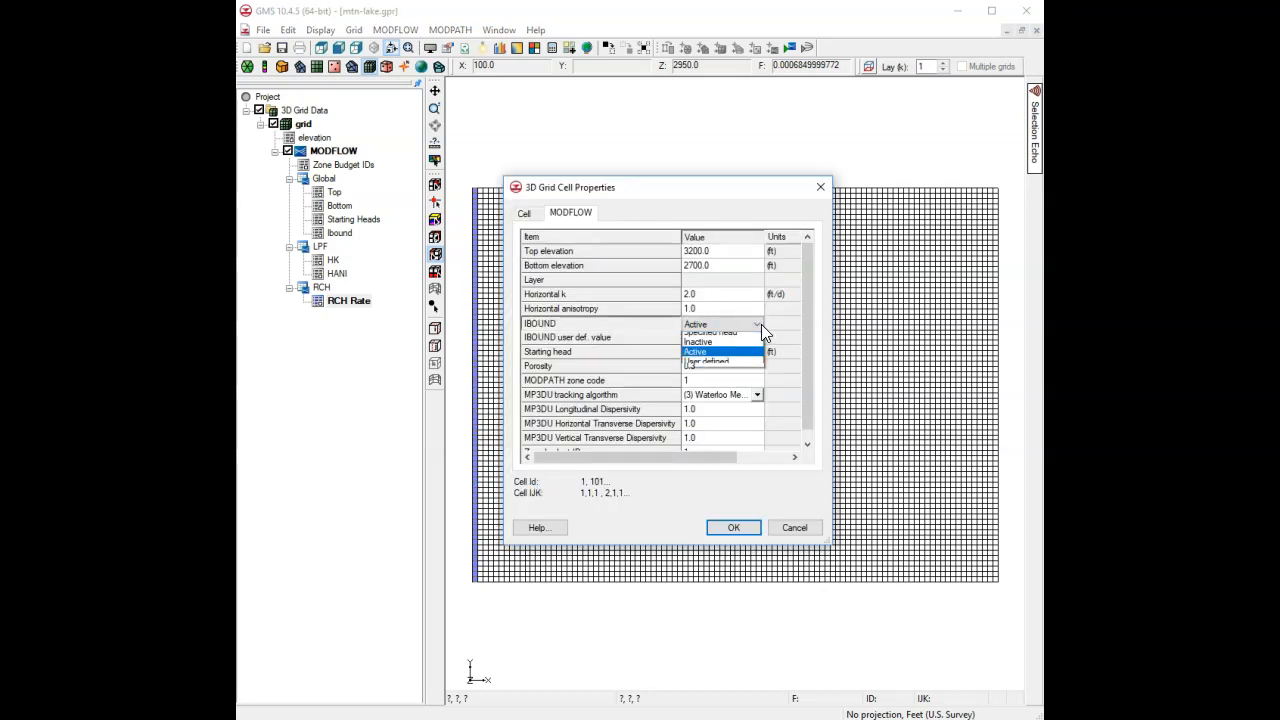
click(790, 327)
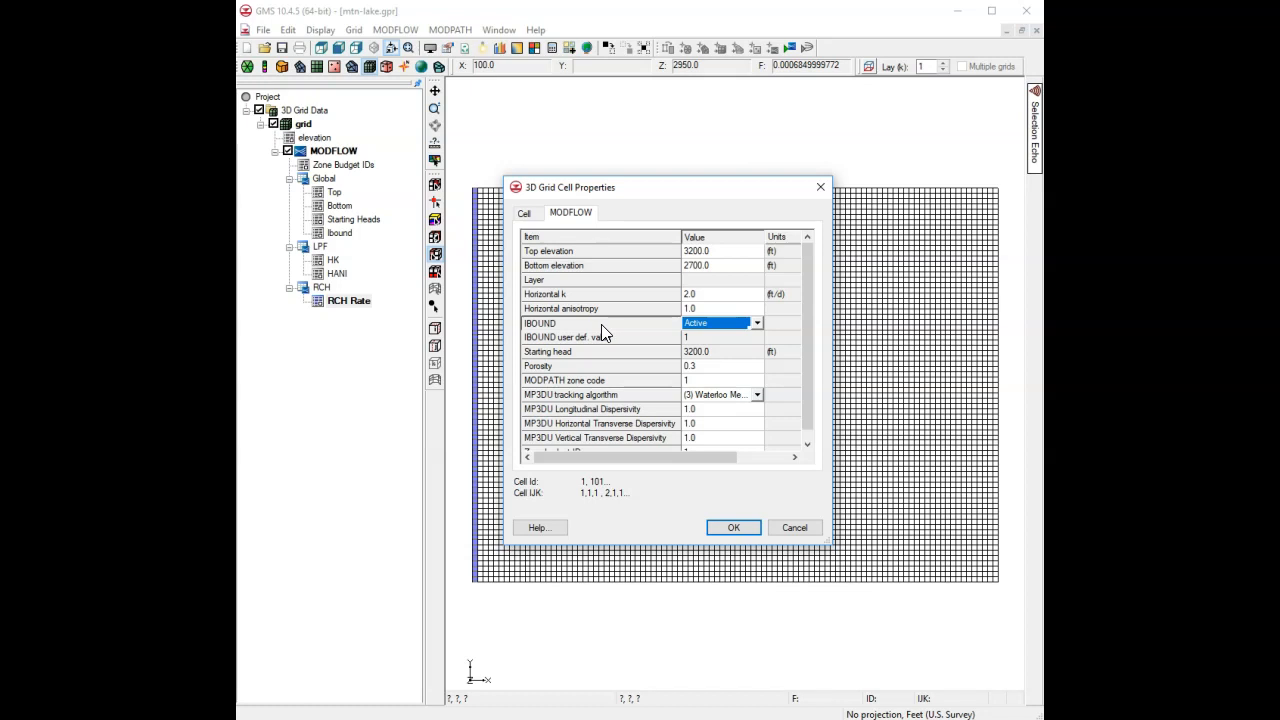
click(758, 323)
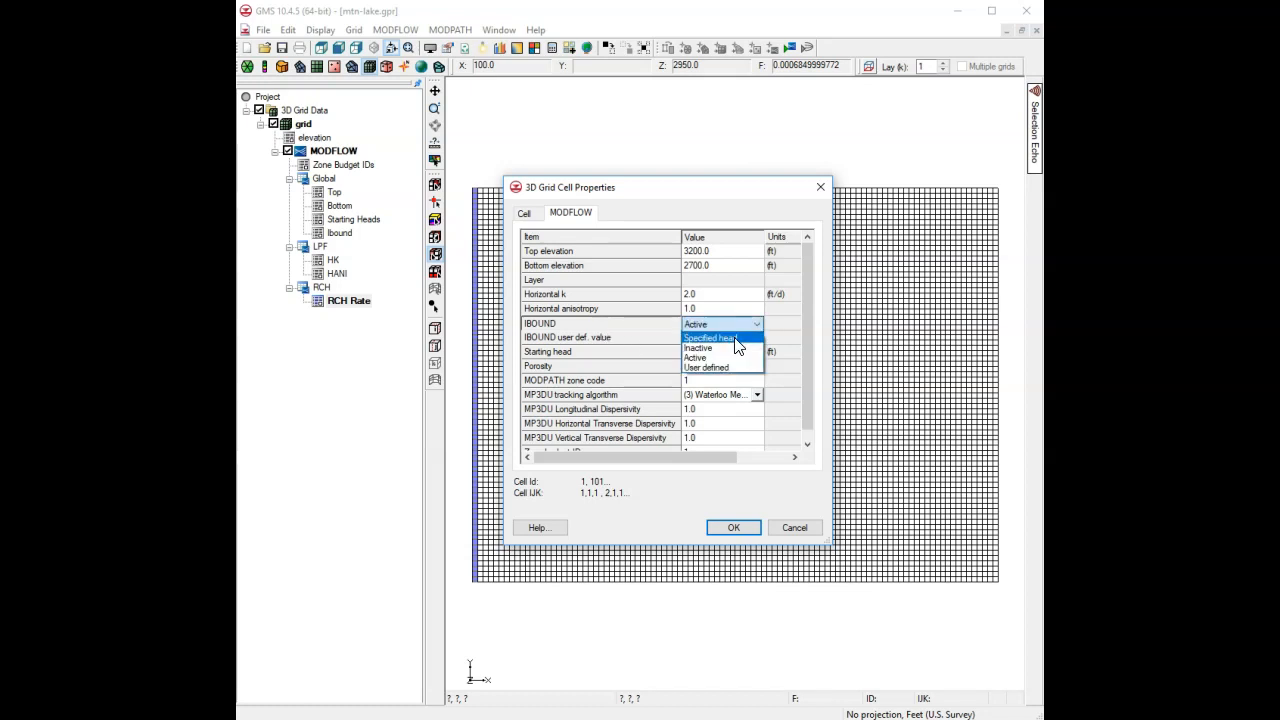
click(735, 339)
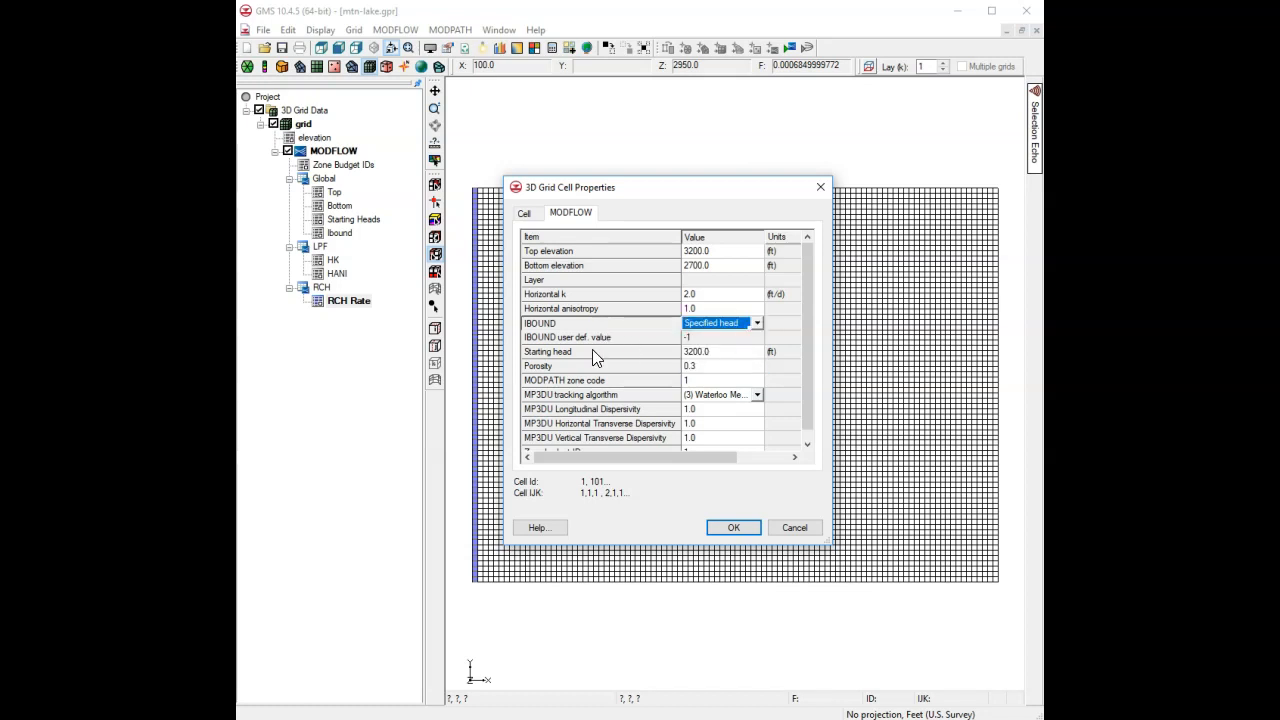
- Set the starting head of the lake column cells to 3000 ft and accept the cell properties
click(720, 354)
text(3000)
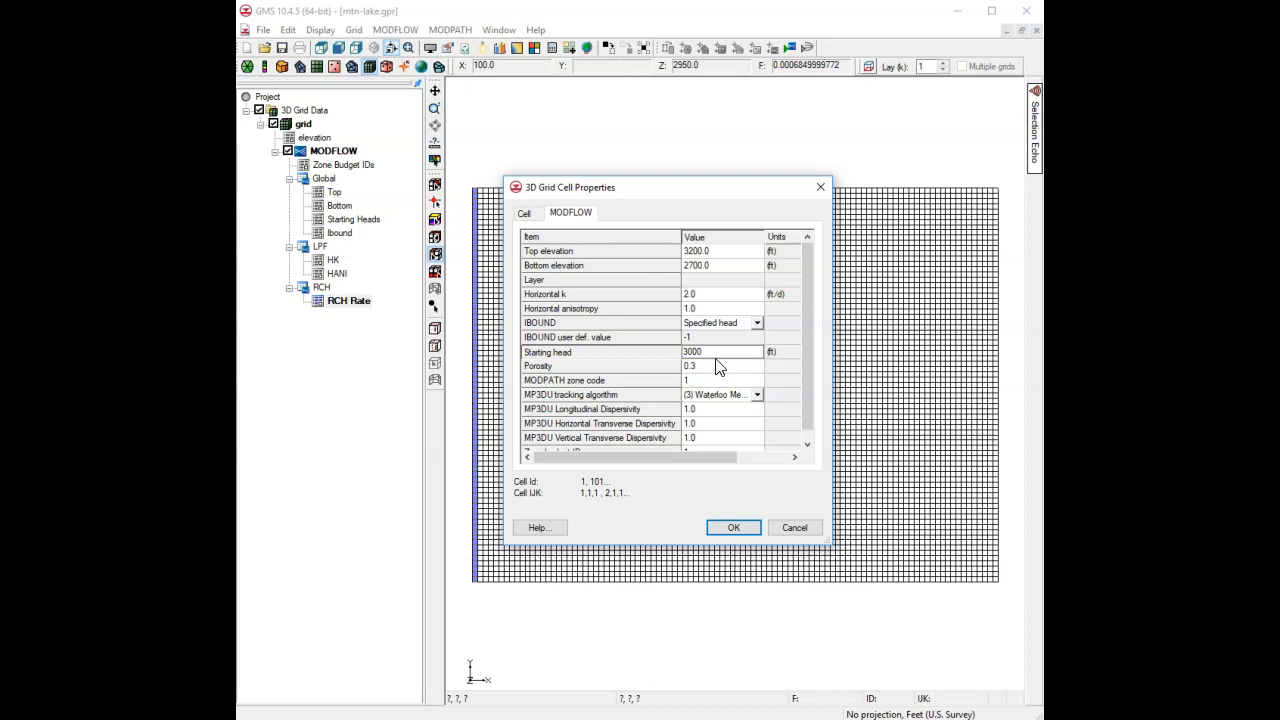
click(731, 527)
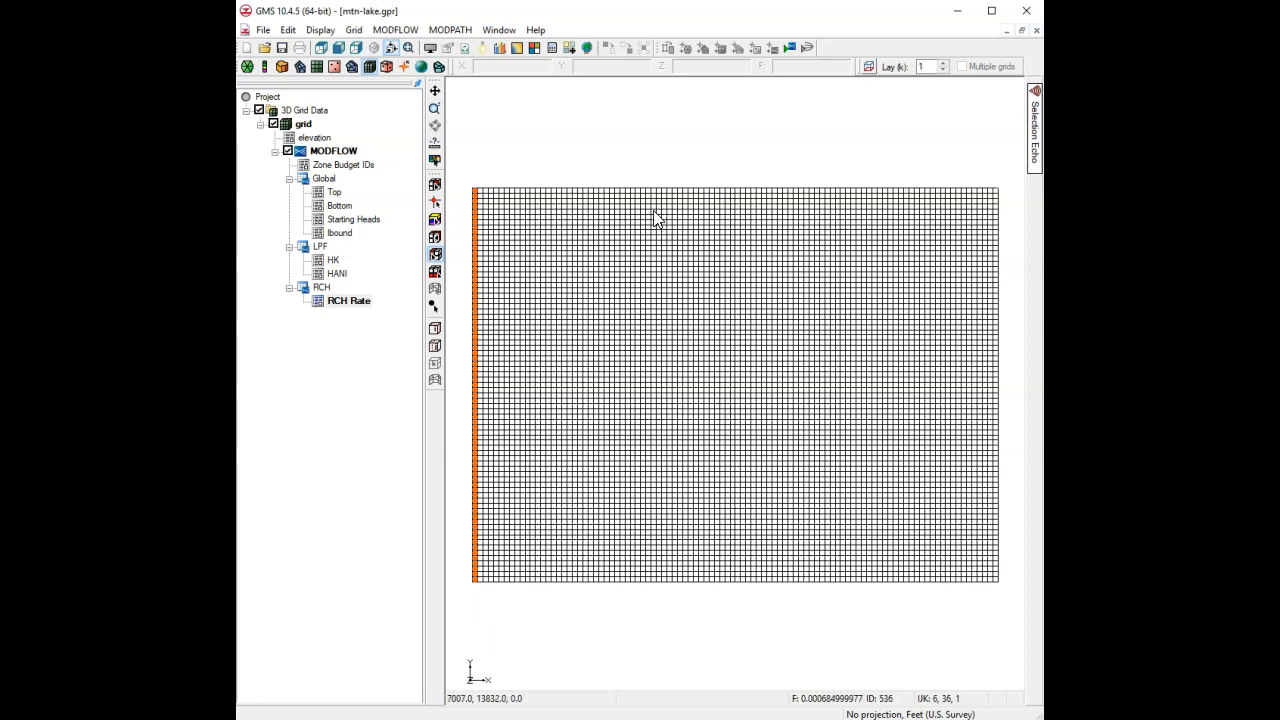
- Inspect the Ibound and Starting Heads arrays for the lake column, closing both without changes
click(340, 236)
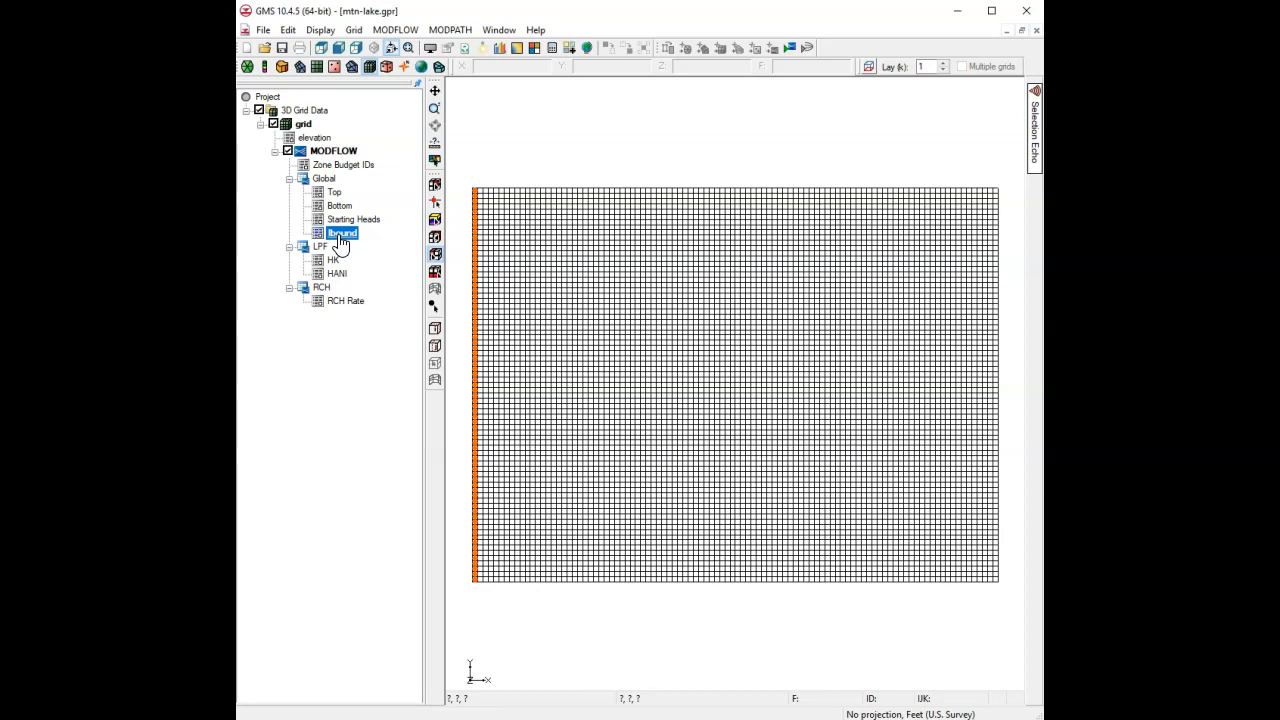
double_click(340, 236)
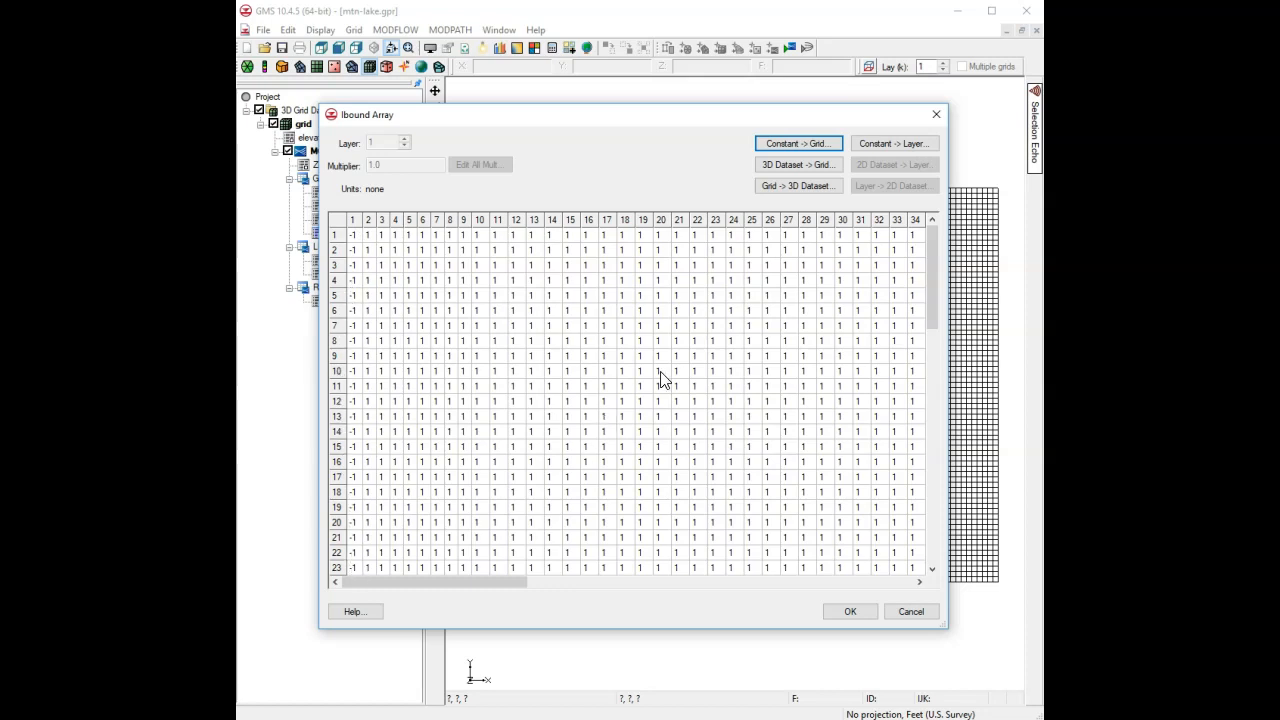
click(913, 610)
double_click(345, 220)
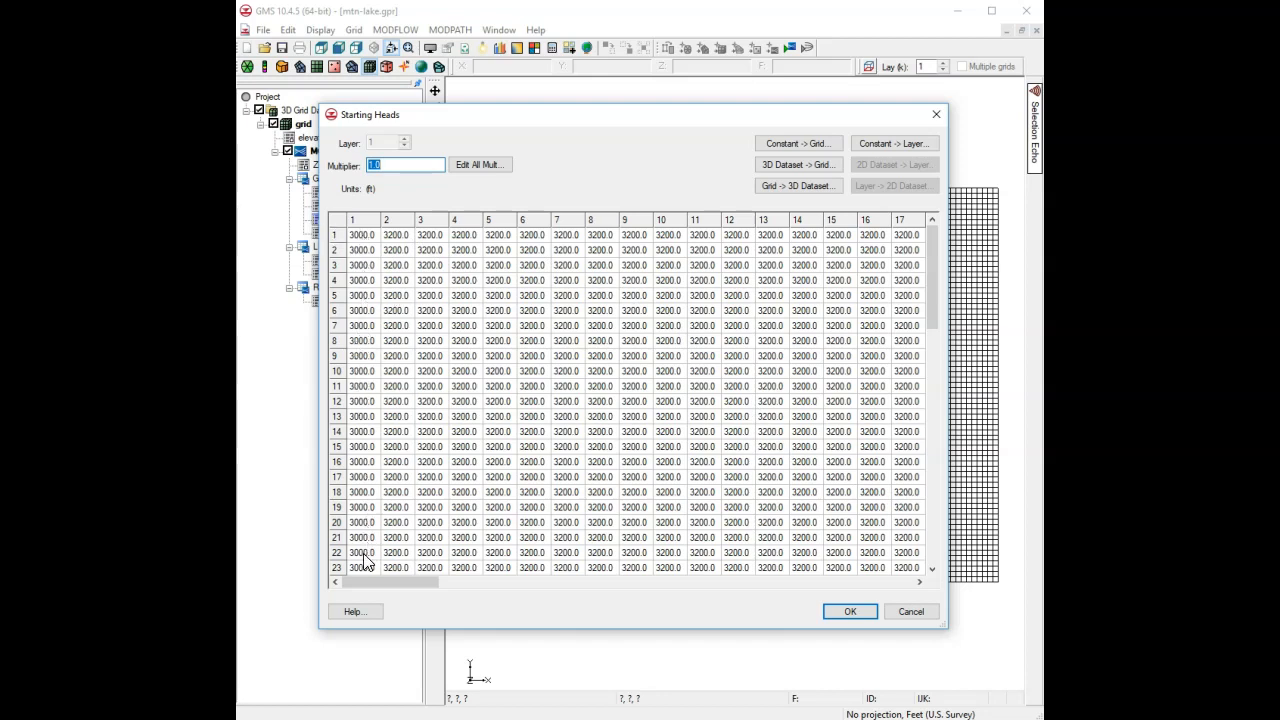
click(906, 616)
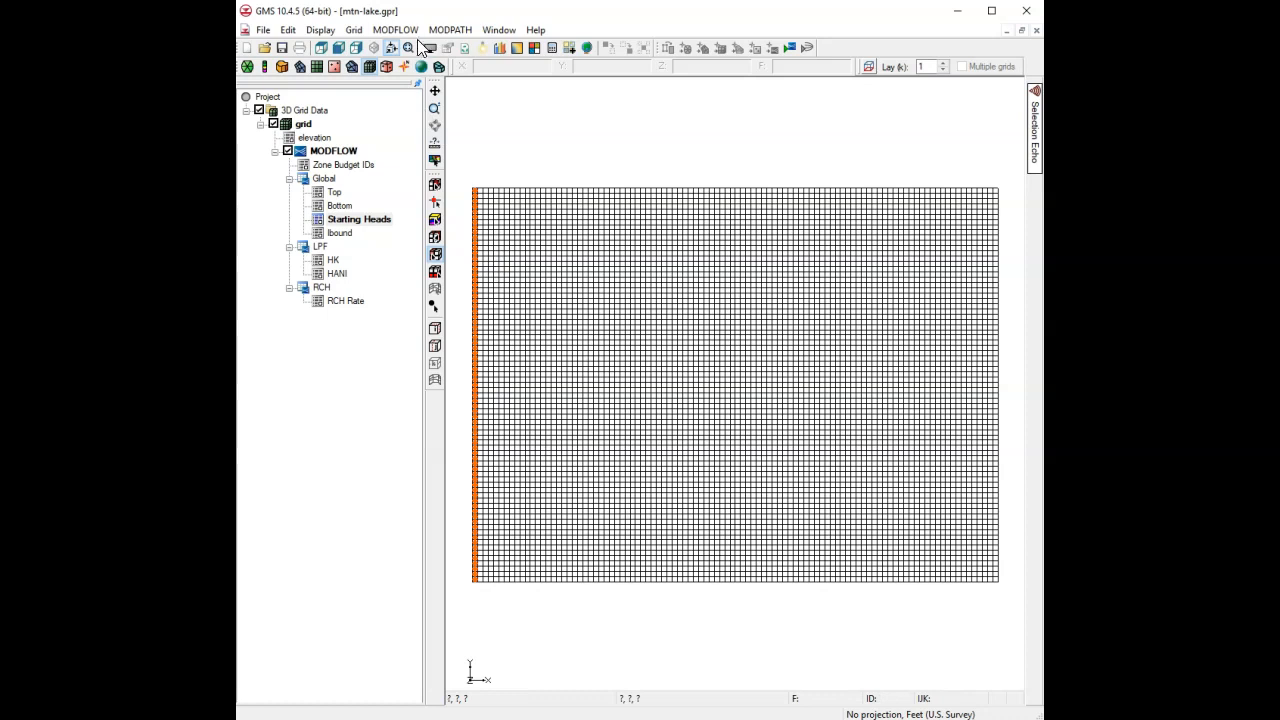
- Run the model checker on the MODFLOW simulation and review the messages for every package
click(395, 29)
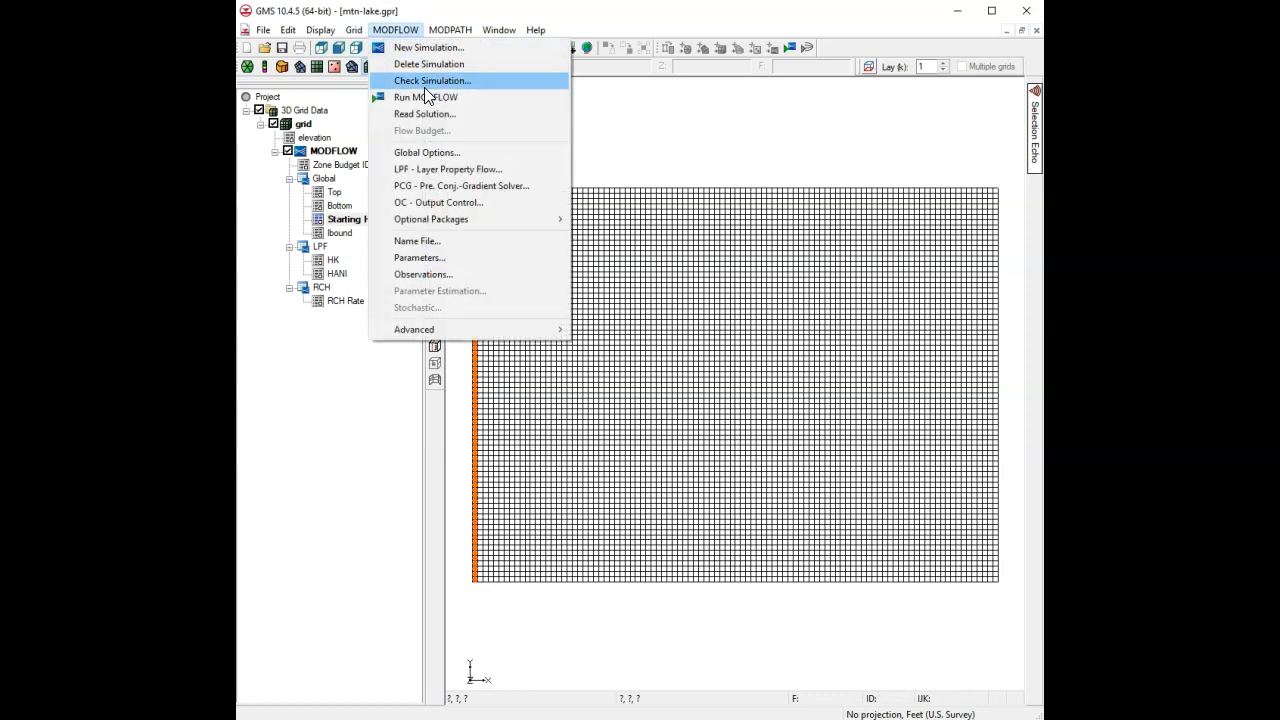
click(424, 84)
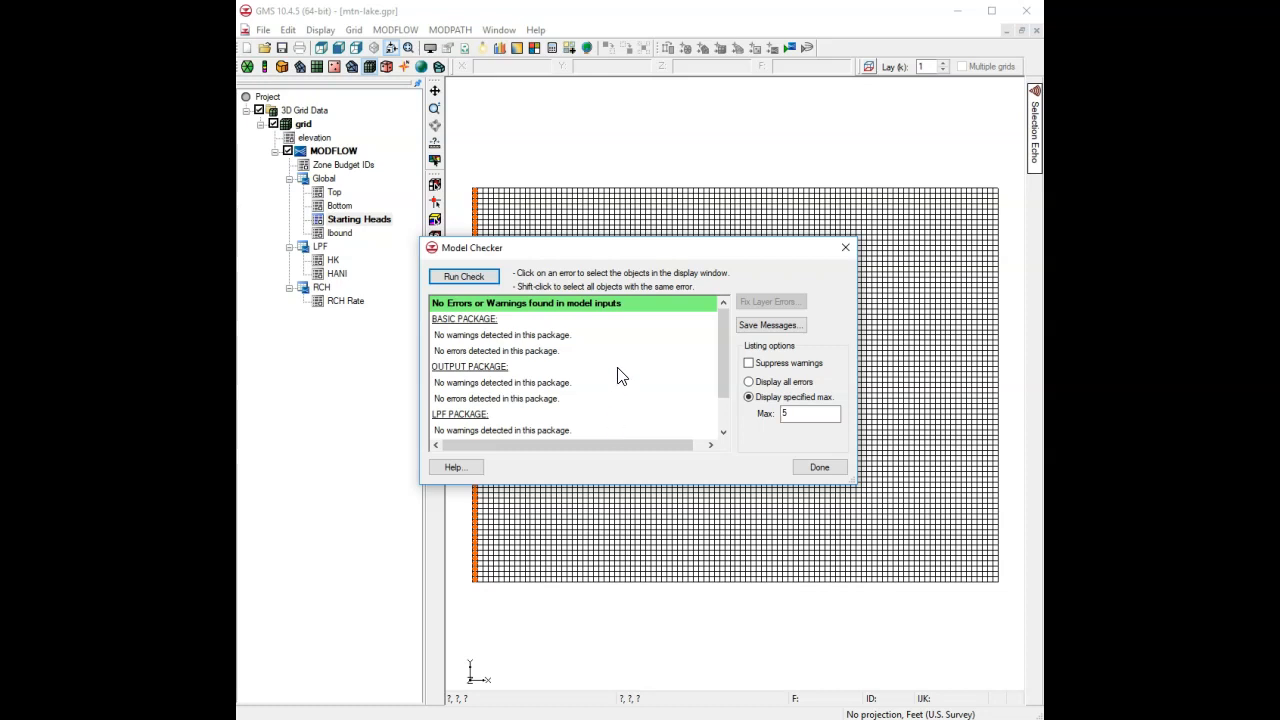
drag(723, 324, 735, 418)
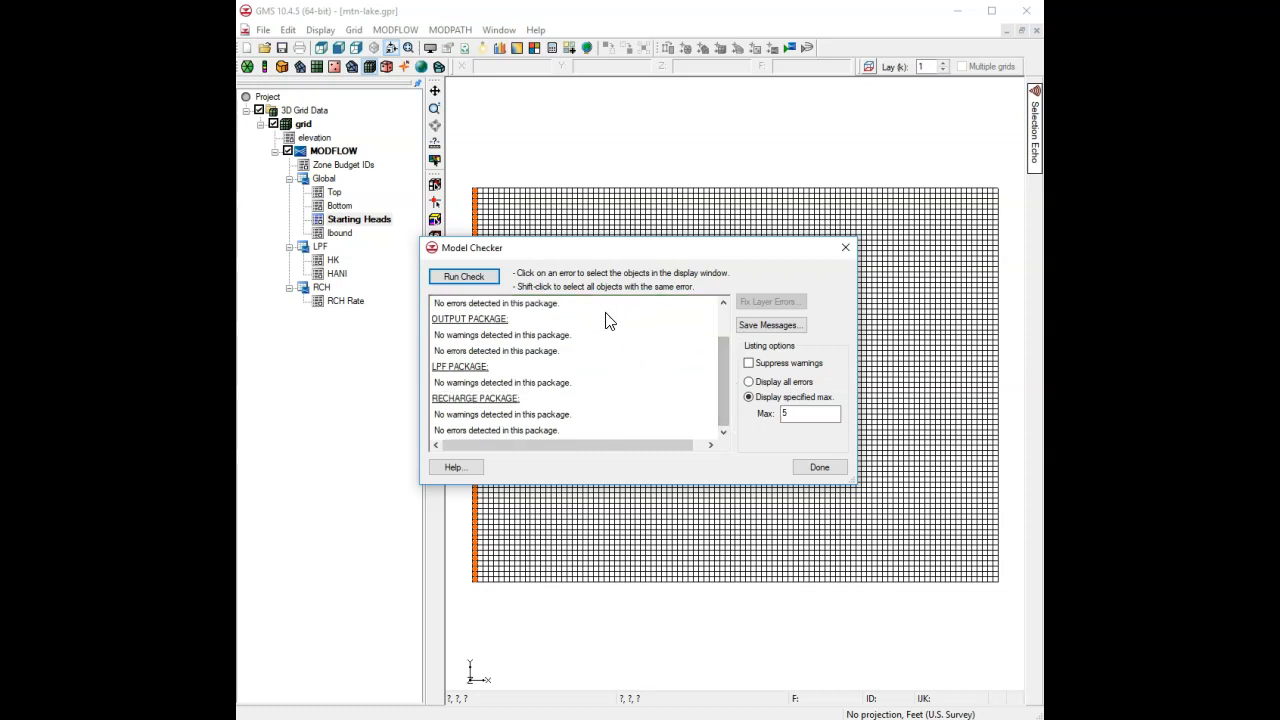
click(828, 467)
- Save the project, run MODFLOW, and read the solution in with contours turned on
click(281, 47)
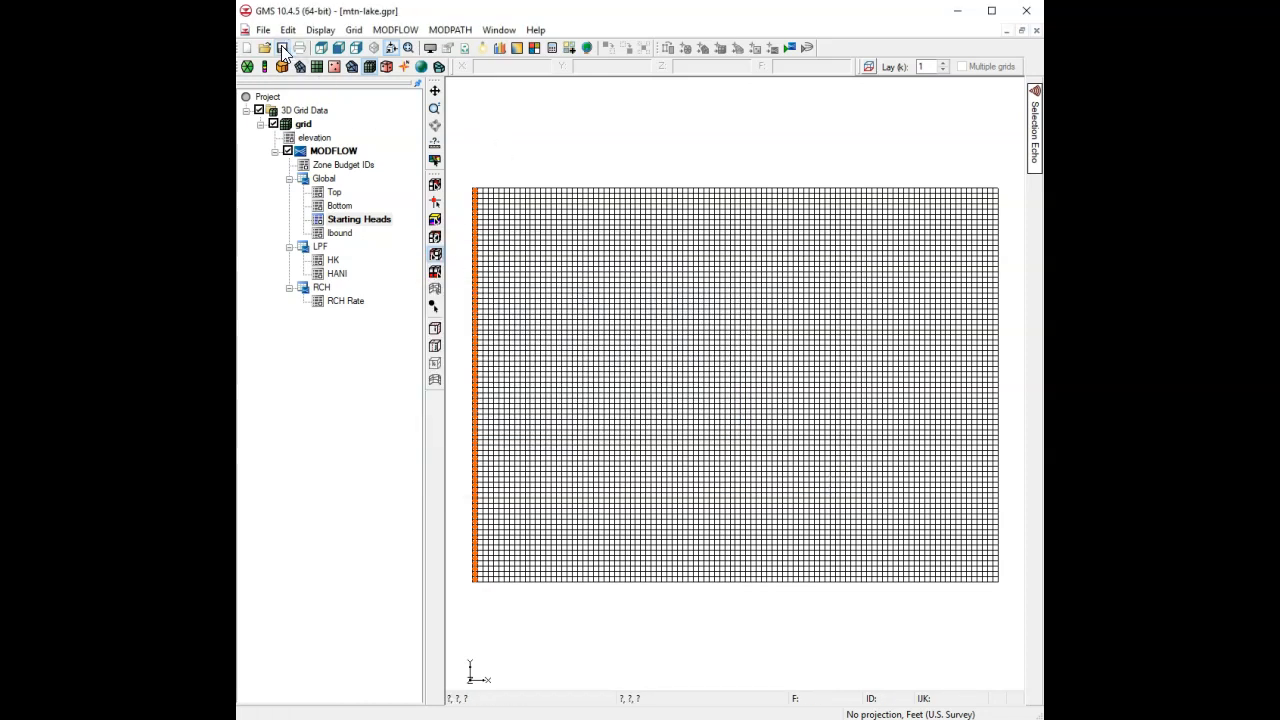
click(403, 30)
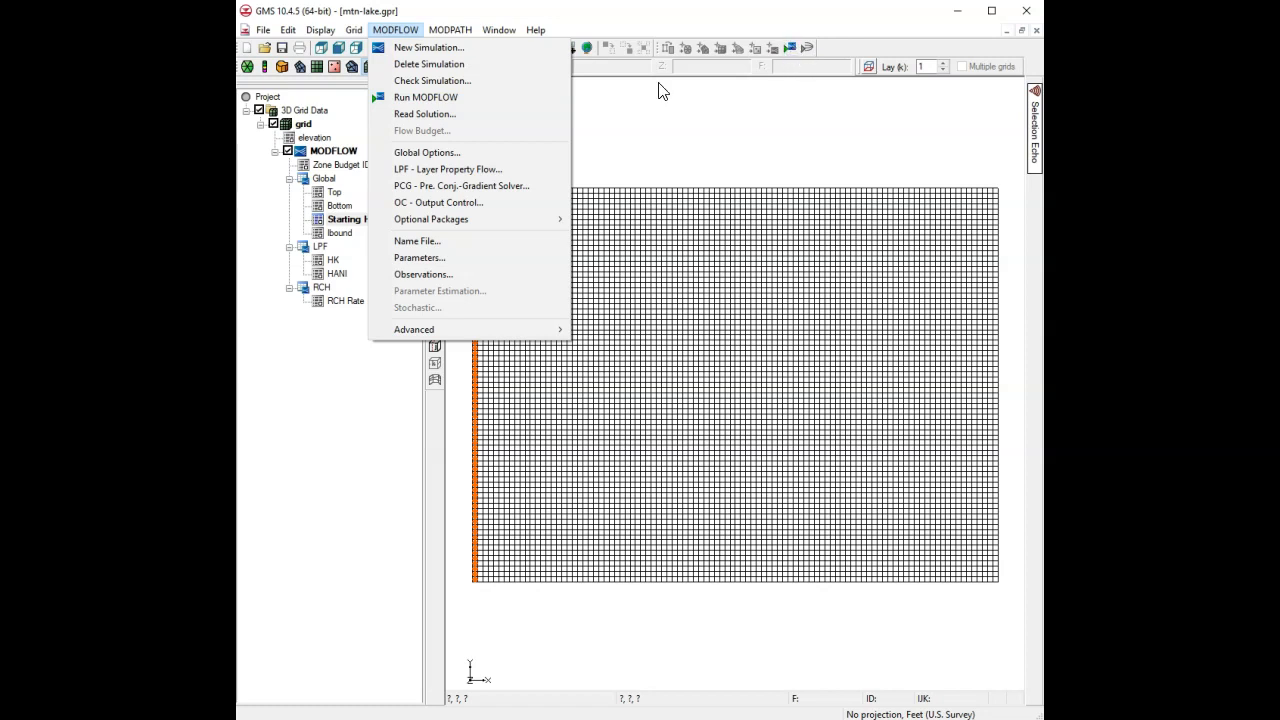
click(458, 97)
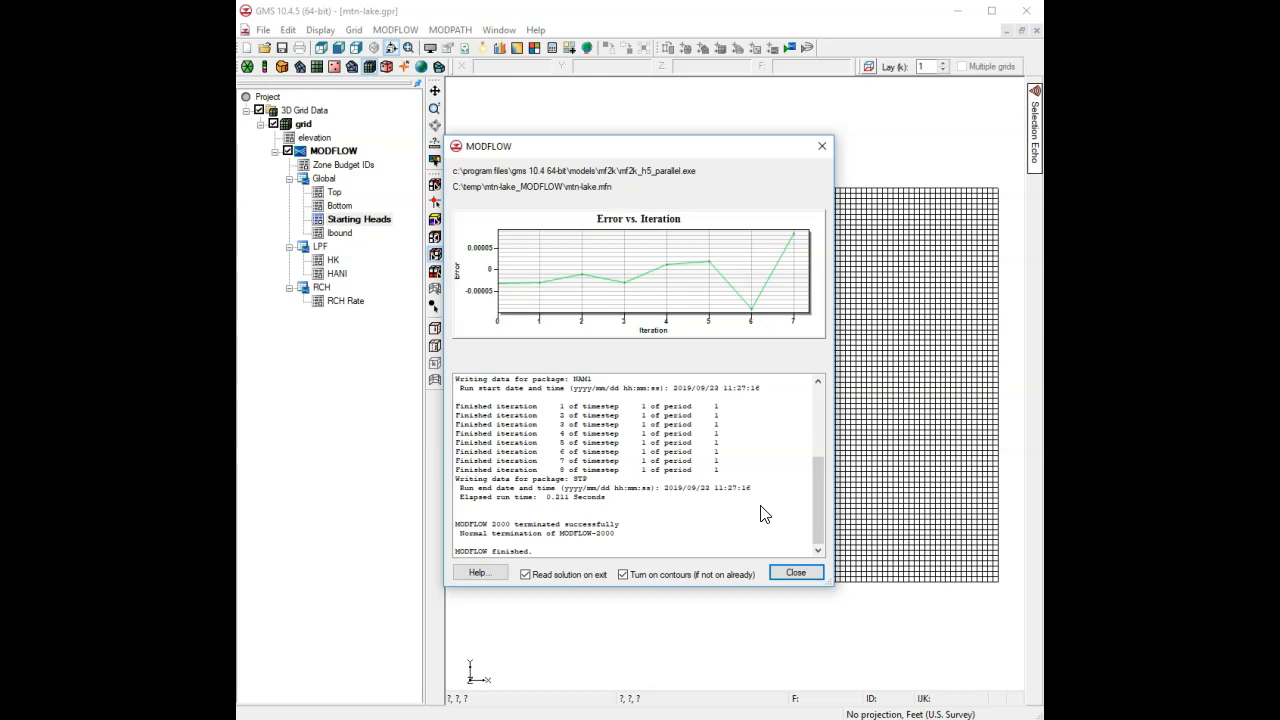
mouse_move(815, 475)
mouse_down()
mouse_move(822, 387)
mouse_move(822, 488)
mouse_up()
click(790, 573)
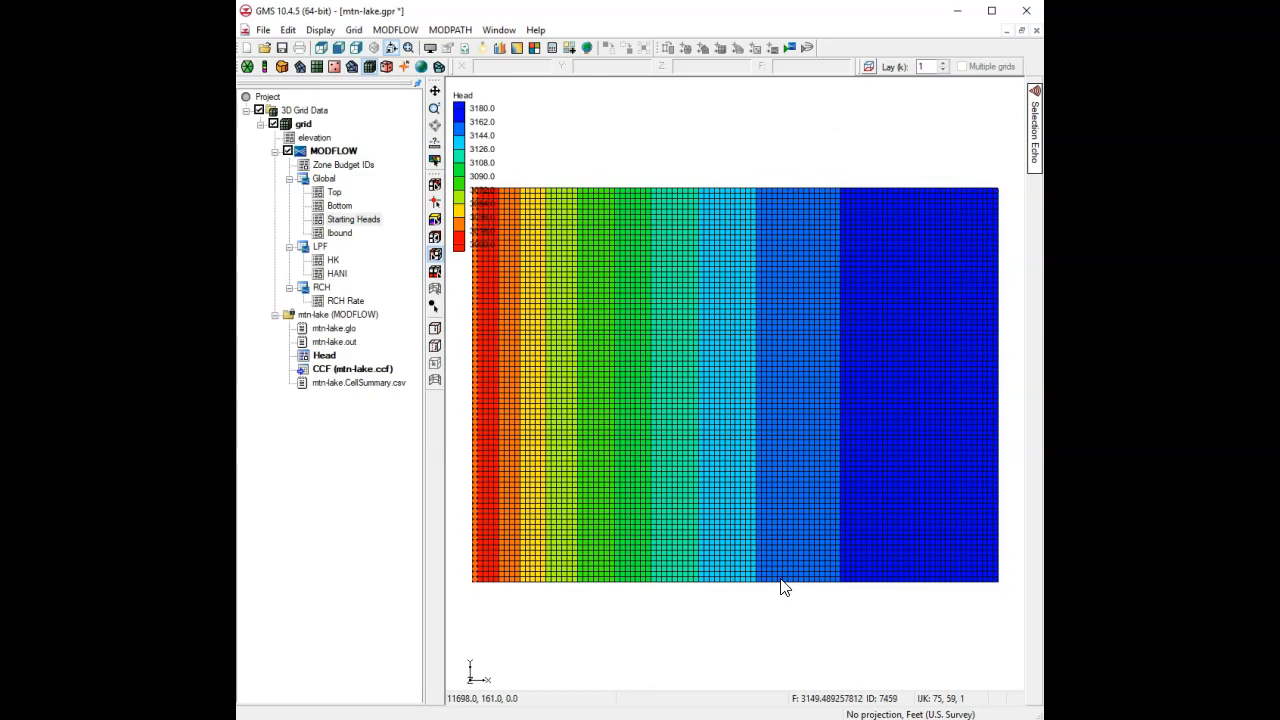
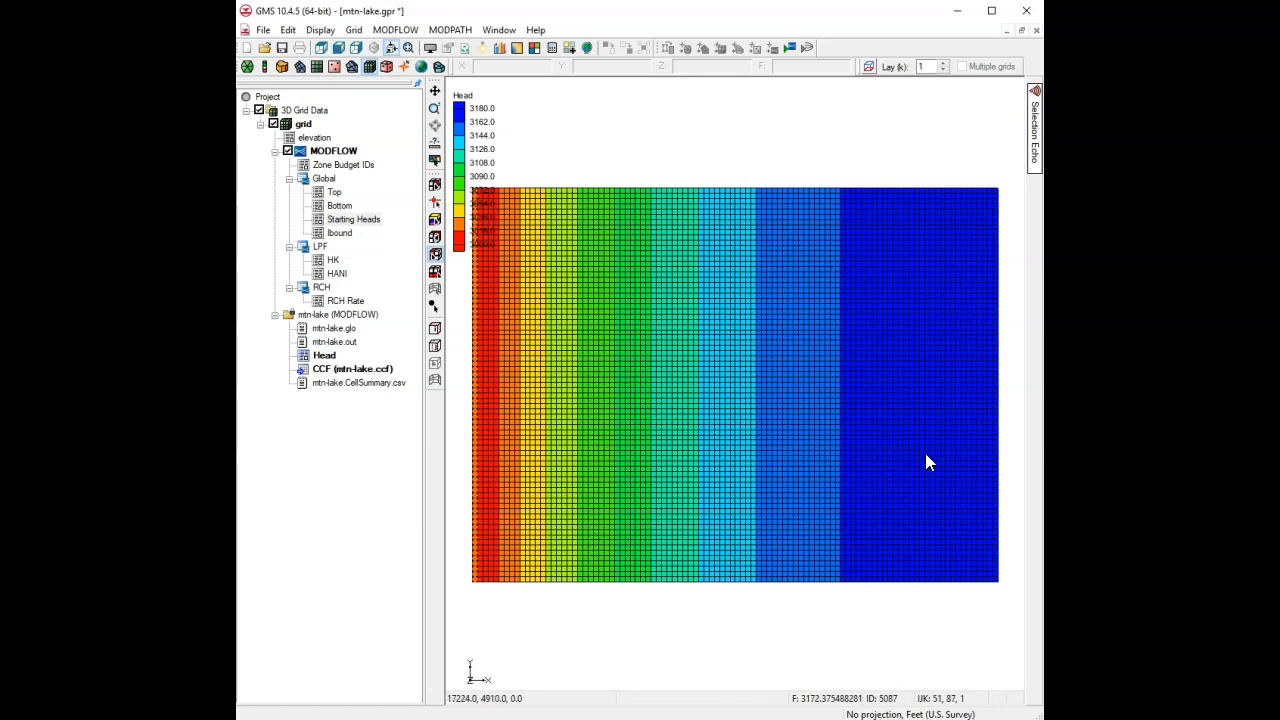
- Show the head solution in a front-view cross section and set the Z magnification to 5
click(339, 49)
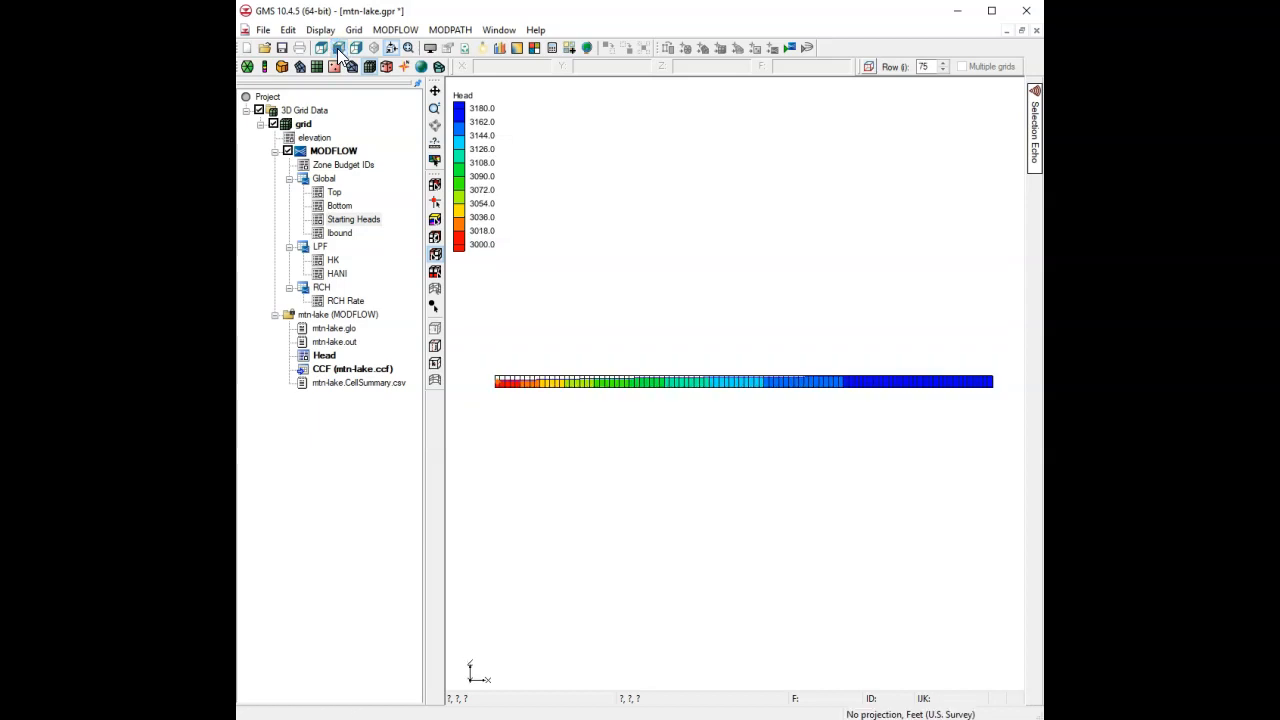
click(434, 107)
drag(490, 335, 763, 423)
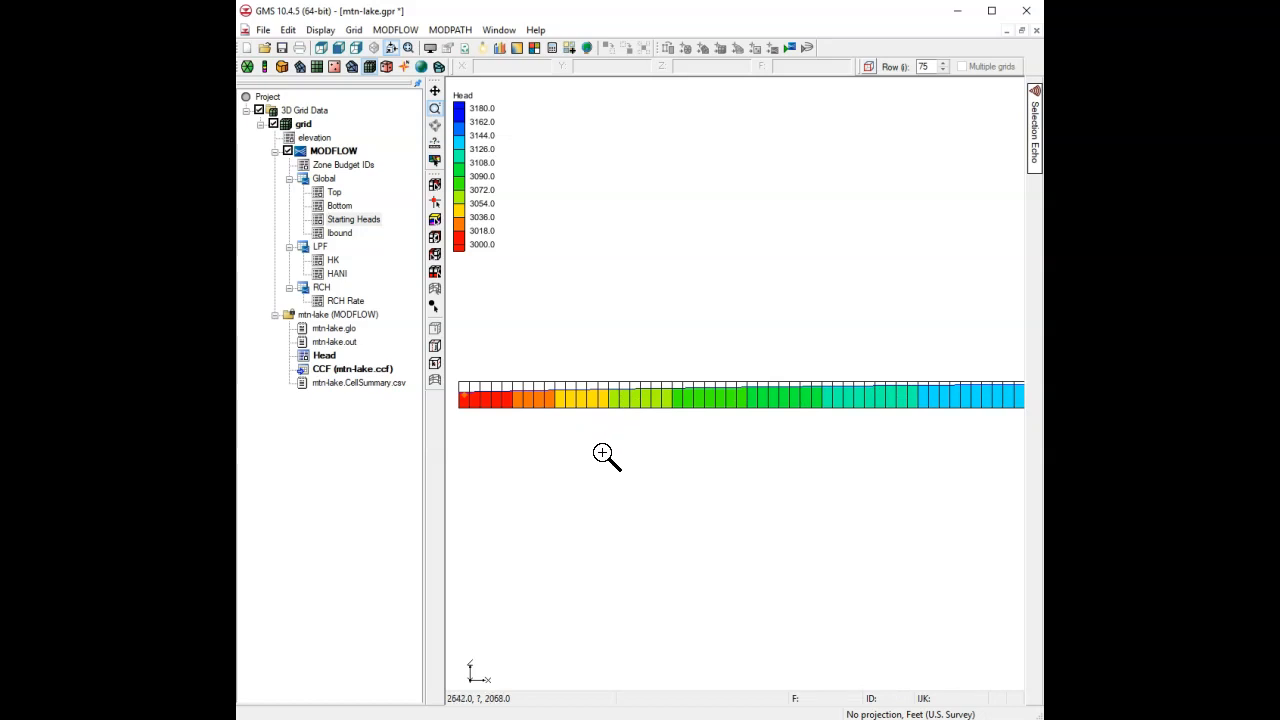
click(320, 29)
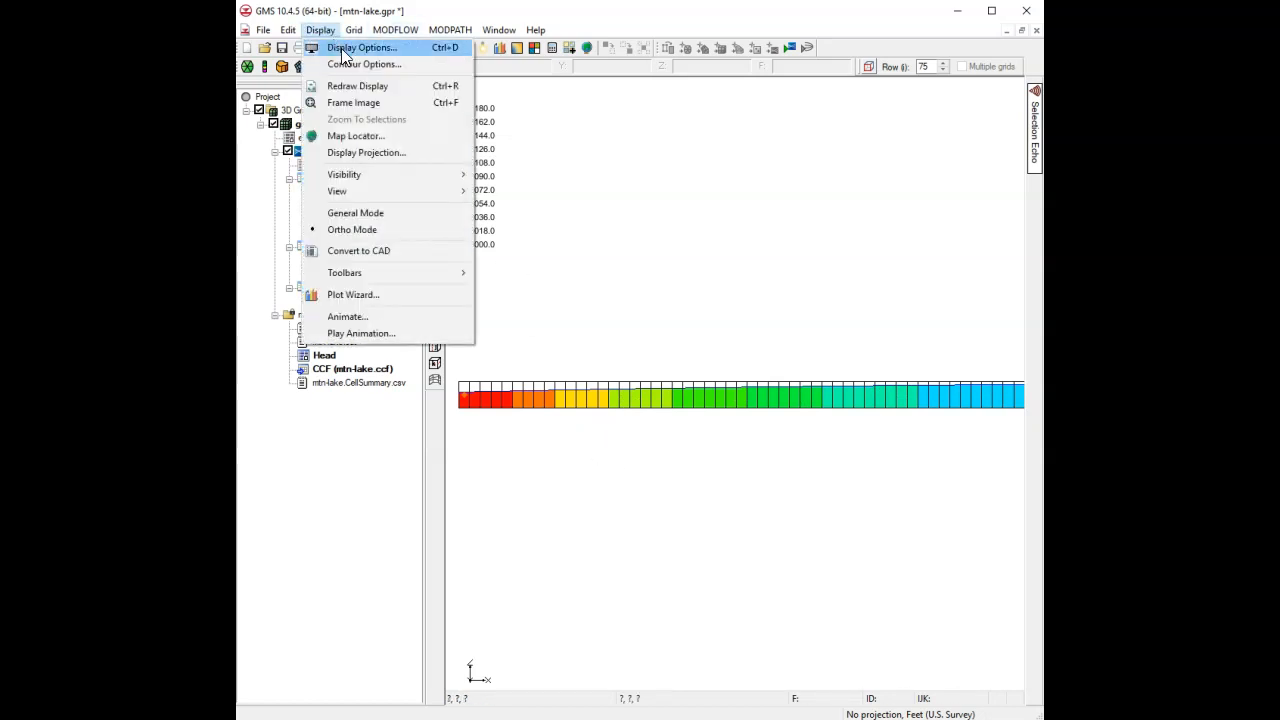
click(341, 48)
drag(495, 400, 440, 398)
text(5)
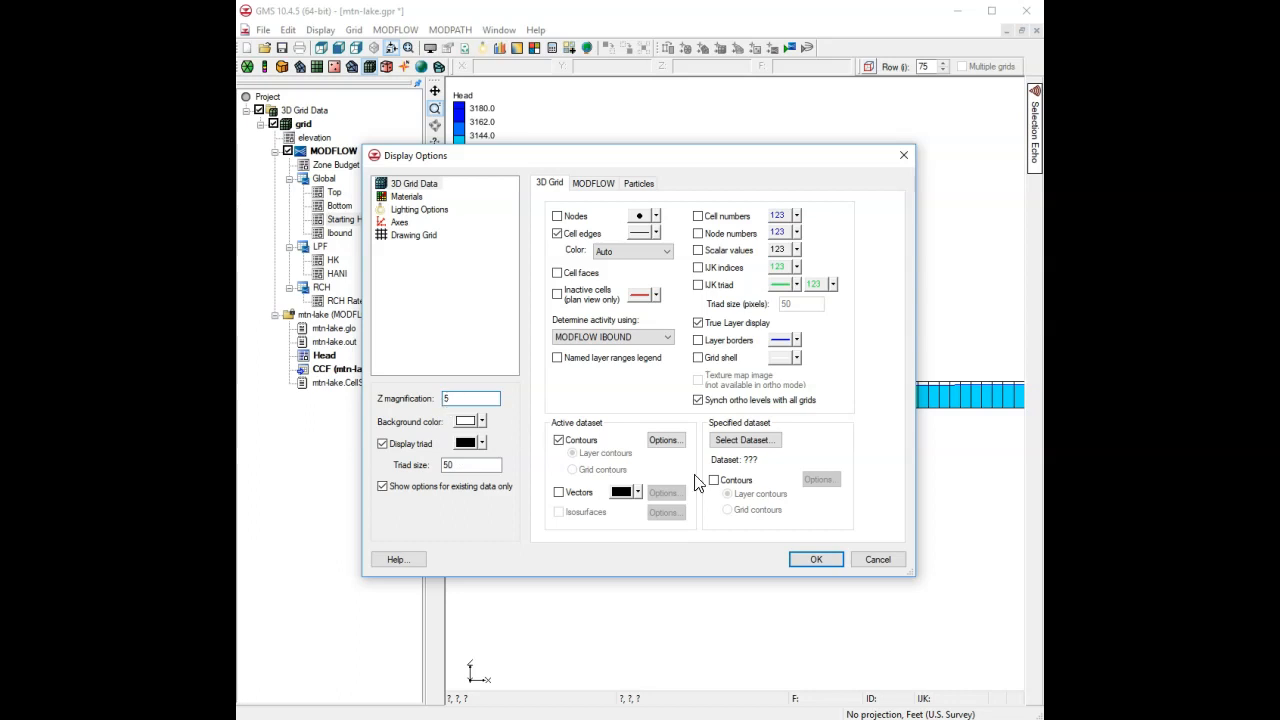
click(812, 561)
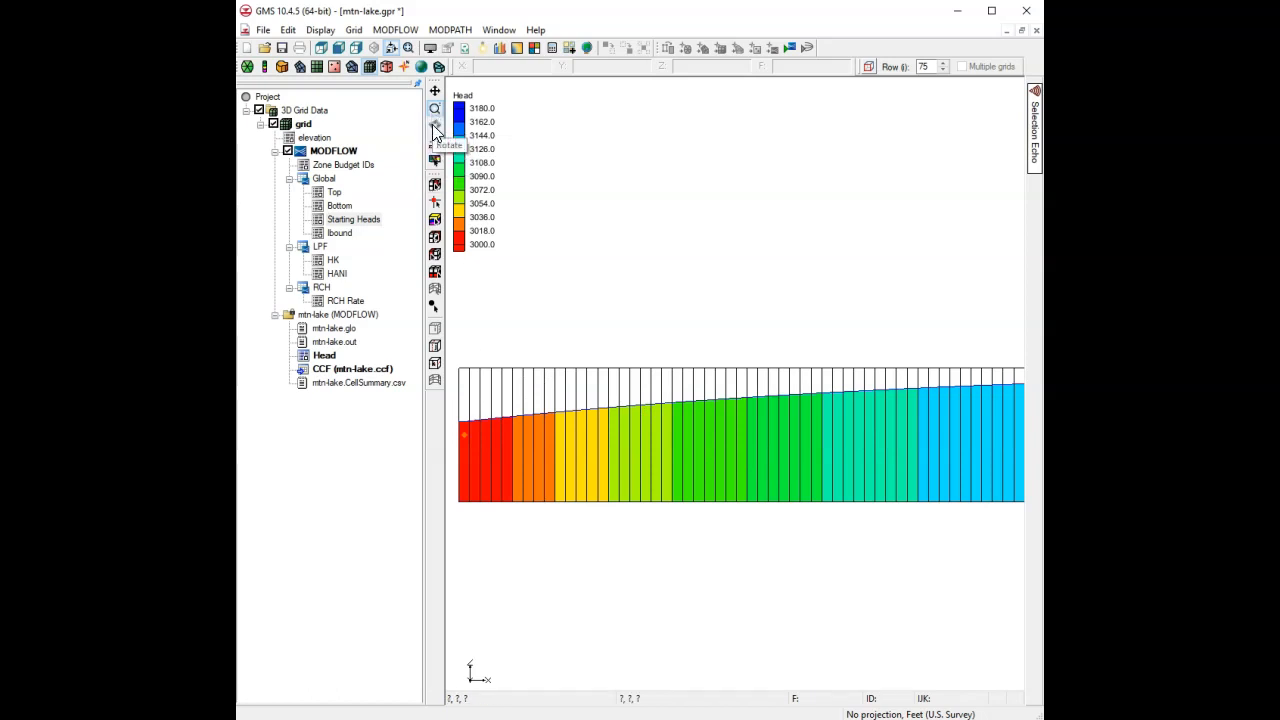
- Examine the water table along the full cross section and return to plan view
click(435, 93)
drag(908, 428, 566, 428)
drag(996, 436, 966, 414)
drag(642, 424, 827, 403)
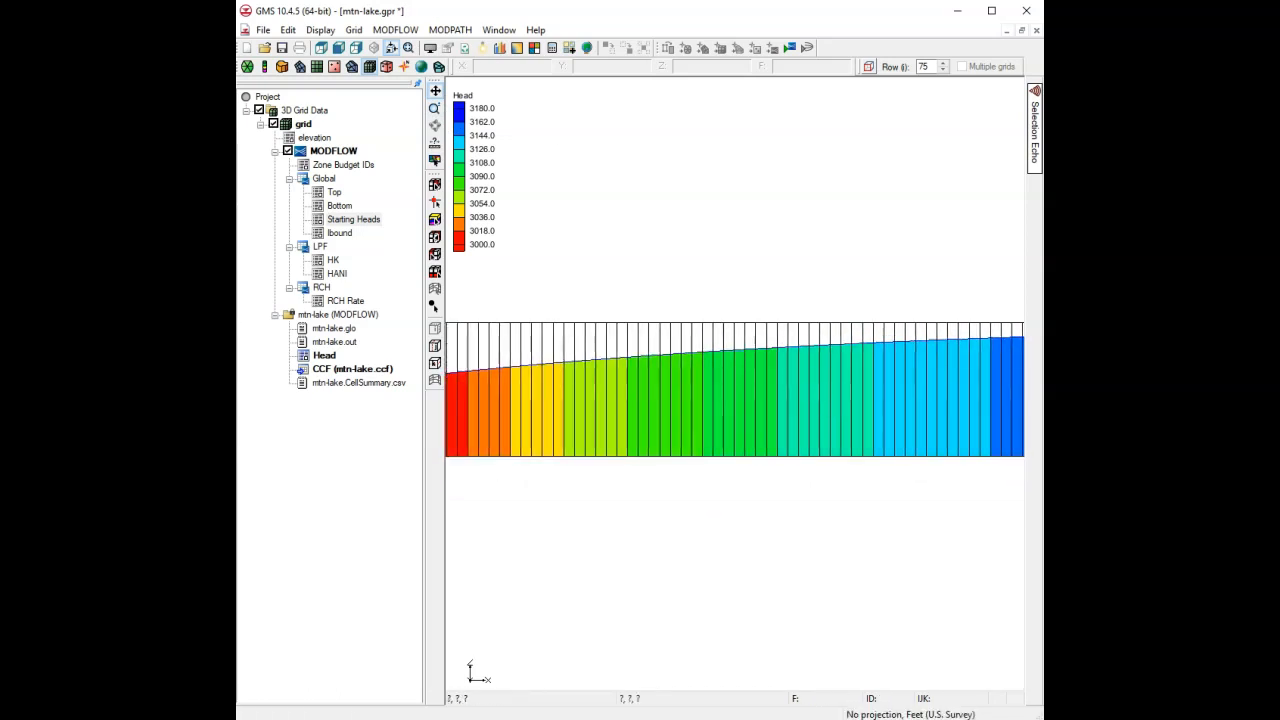
click(406, 48)
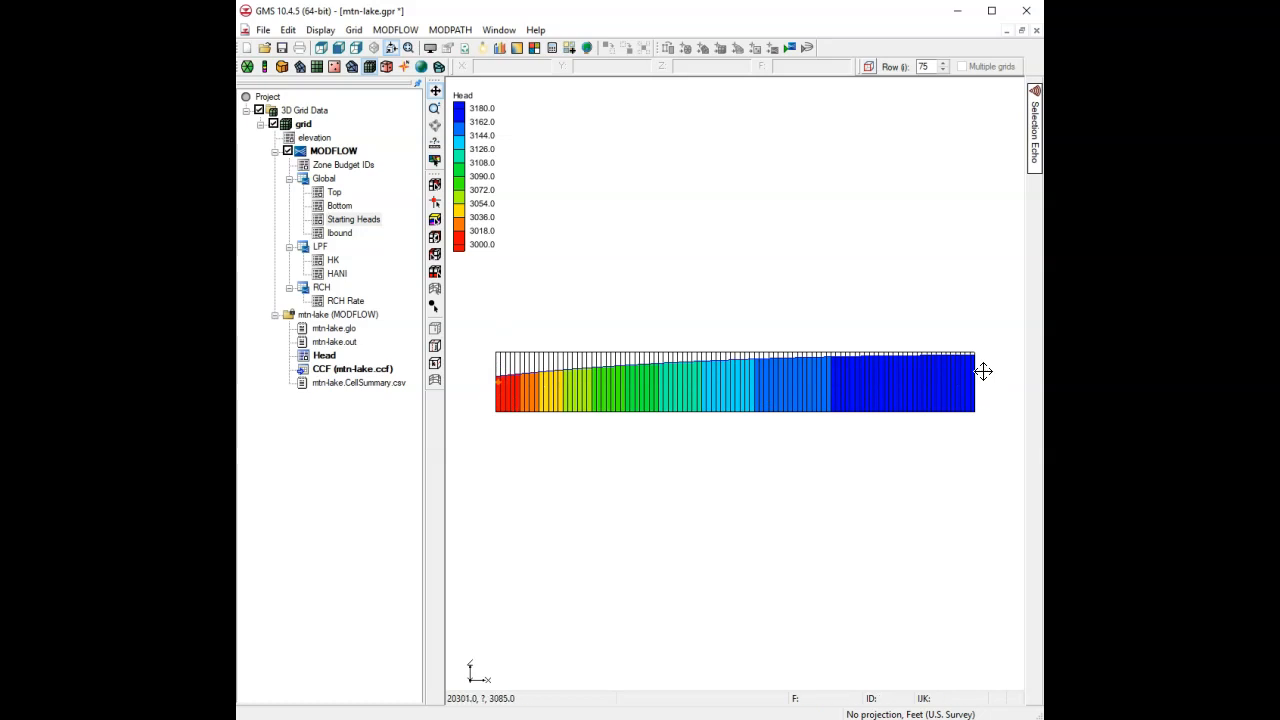
click(322, 48)
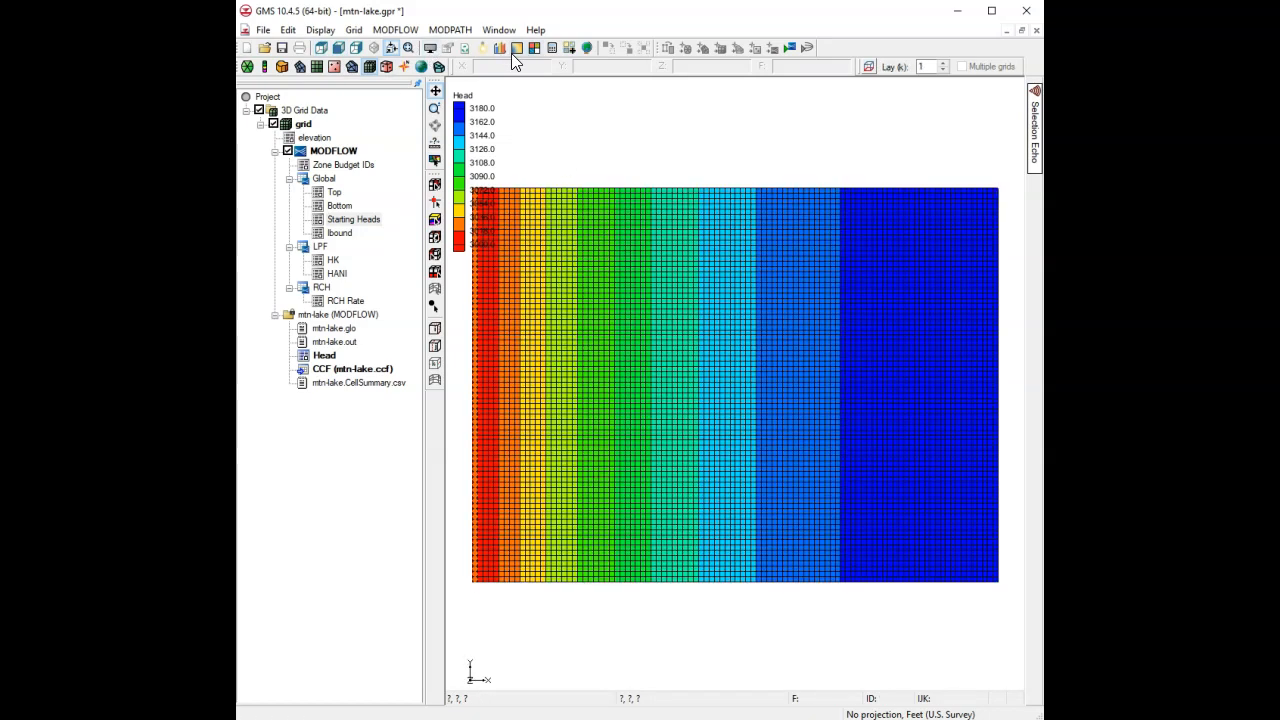
- Set the Head contour method to Color Fill and Linear with 20 contour intervals
click(321, 30)
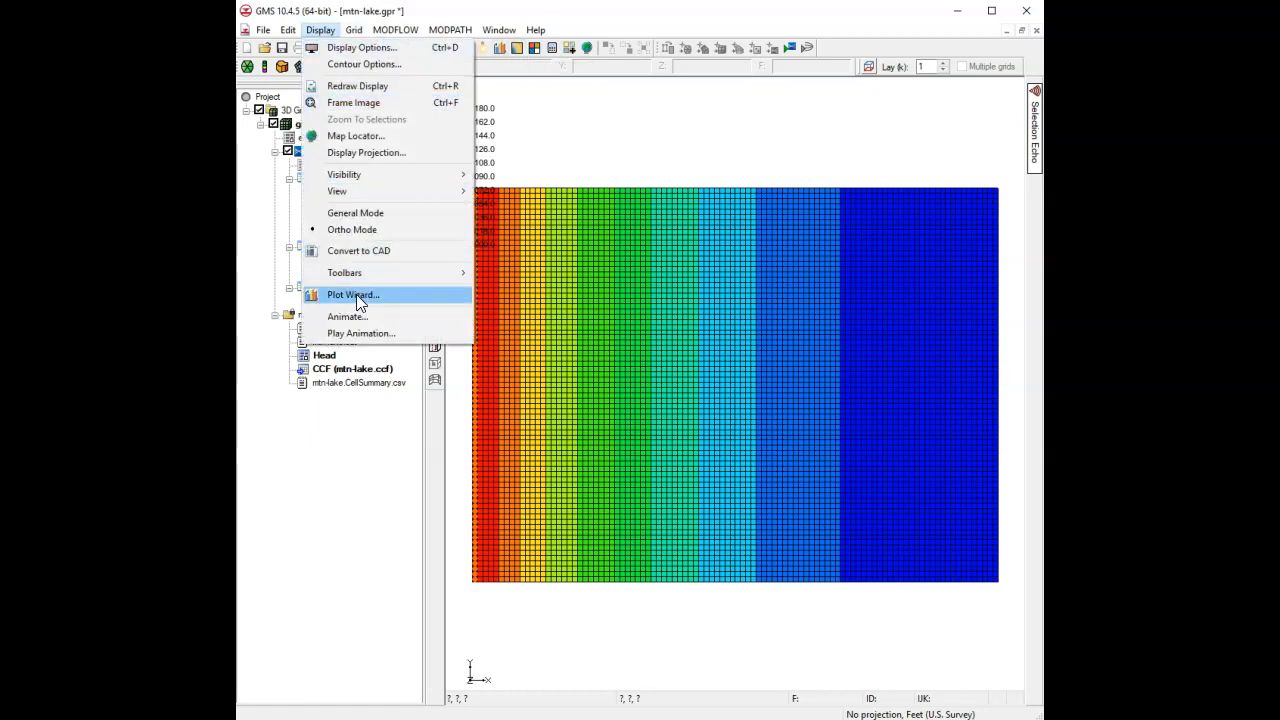
click(398, 62)
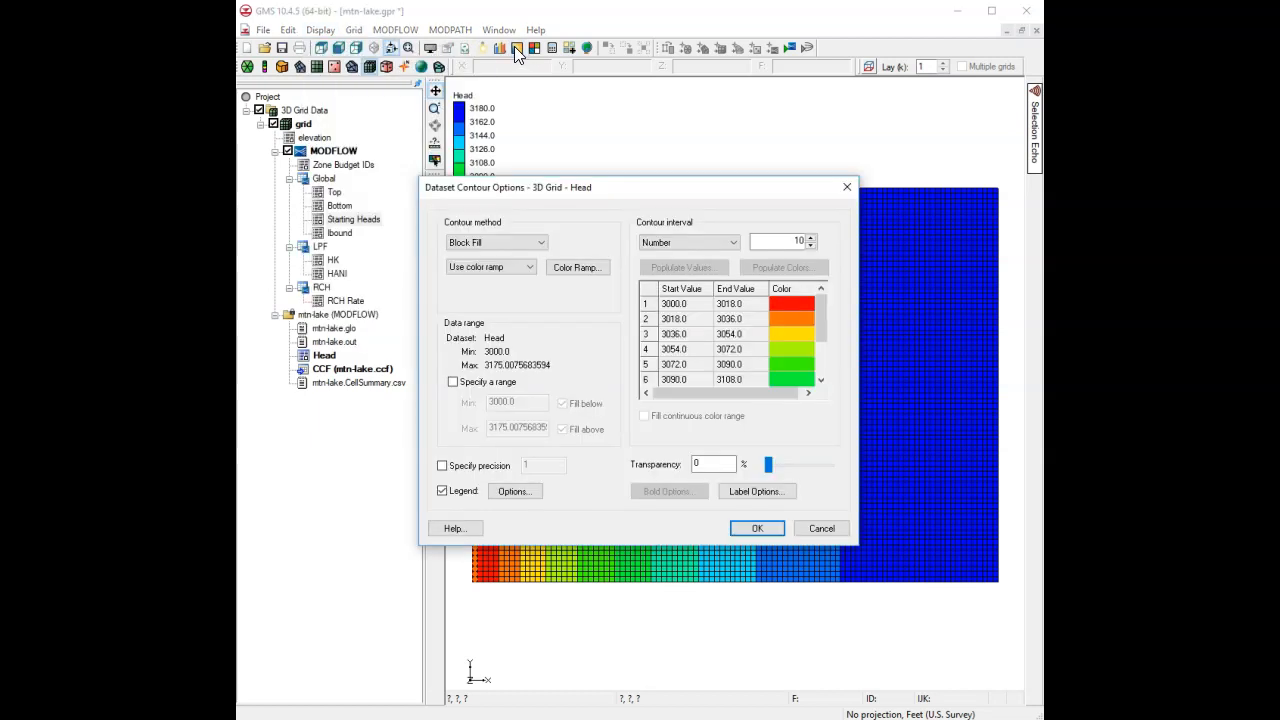
click(541, 242)
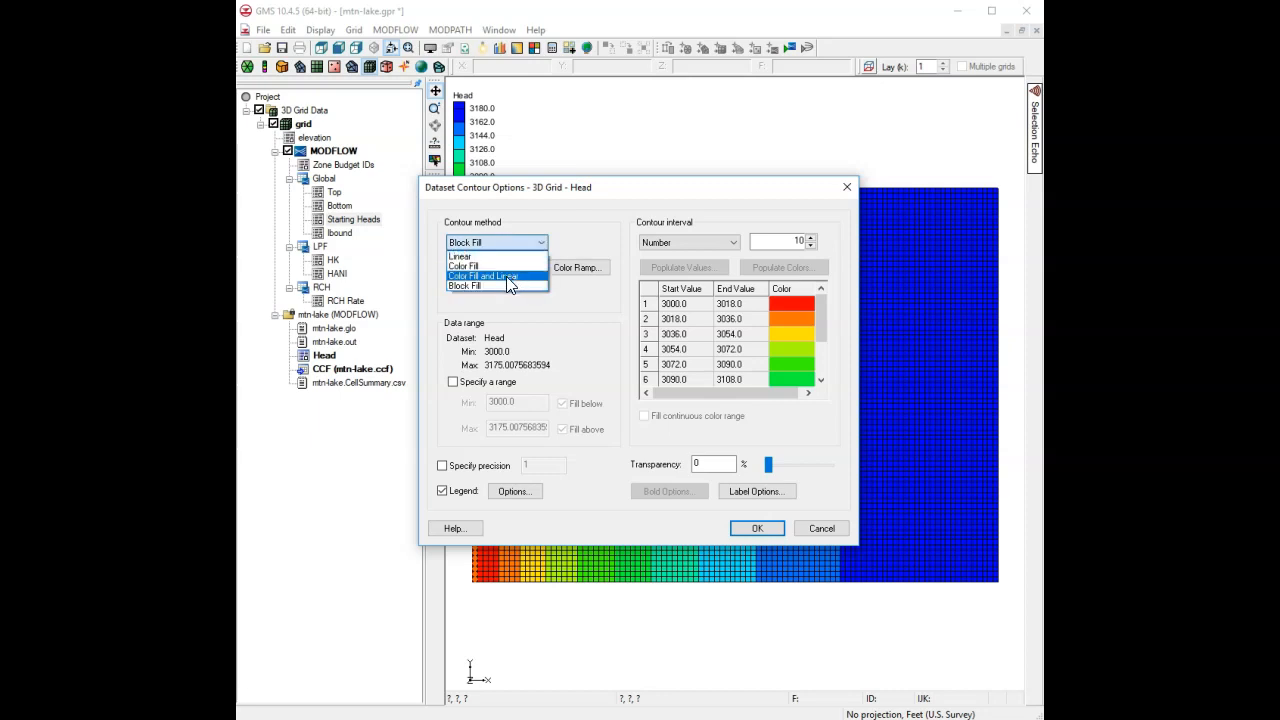
click(504, 276)
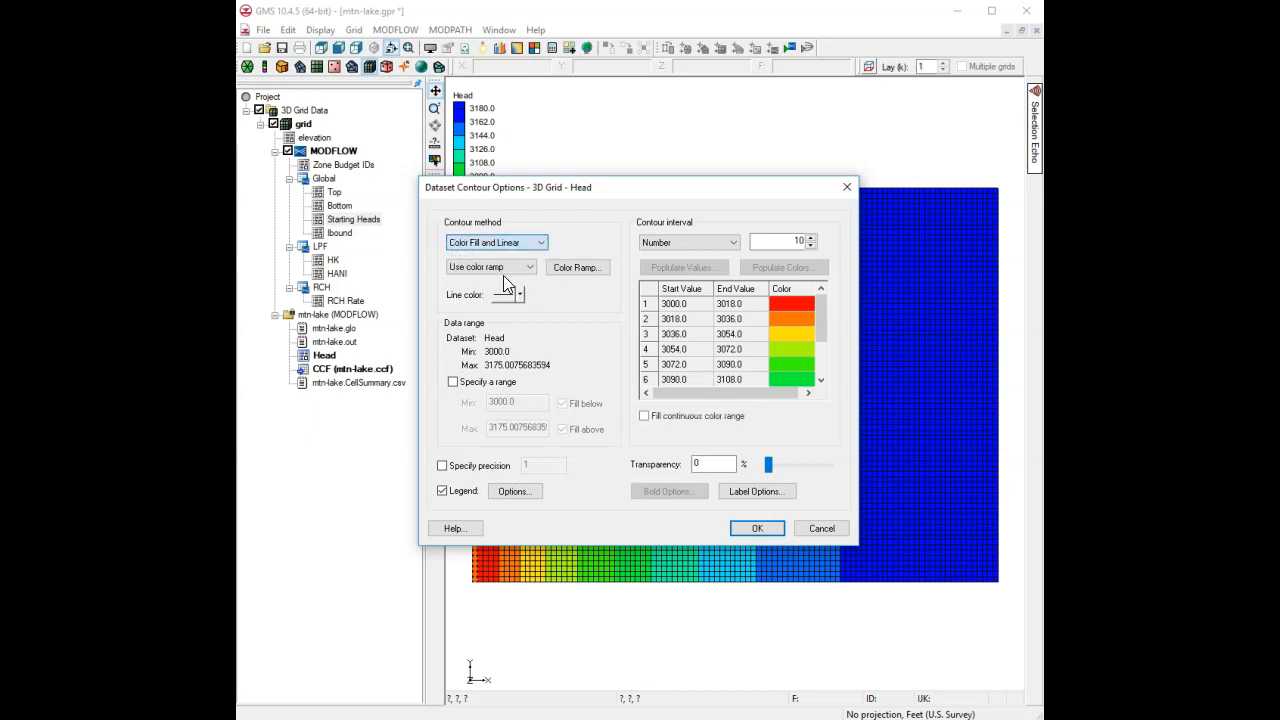
click(812, 238)
click(812, 238)
click(812, 238)
click(812, 238)
click(812, 238)
click(812, 238)
click(812, 238)
click(812, 238)
click(812, 238)
click(812, 238)
click(782, 529)
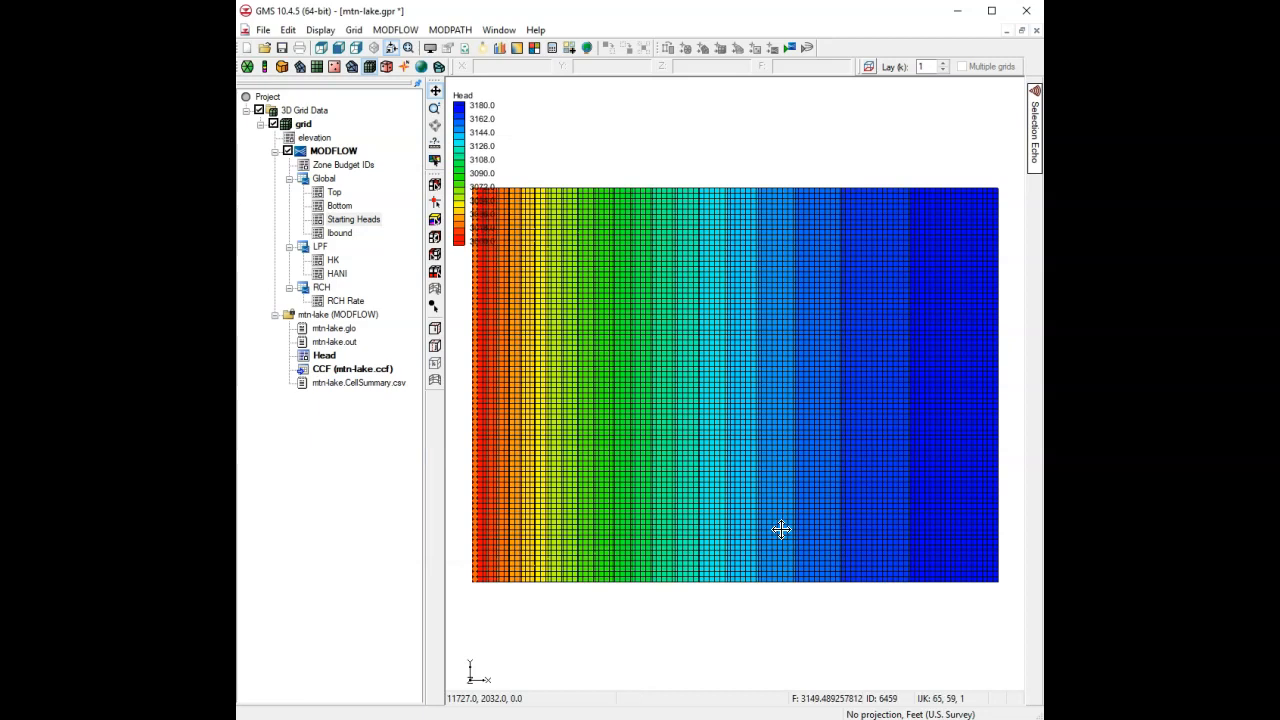
- Turn off the display of the 3D grid's cell edges
click(430, 47)
click(584, 234)
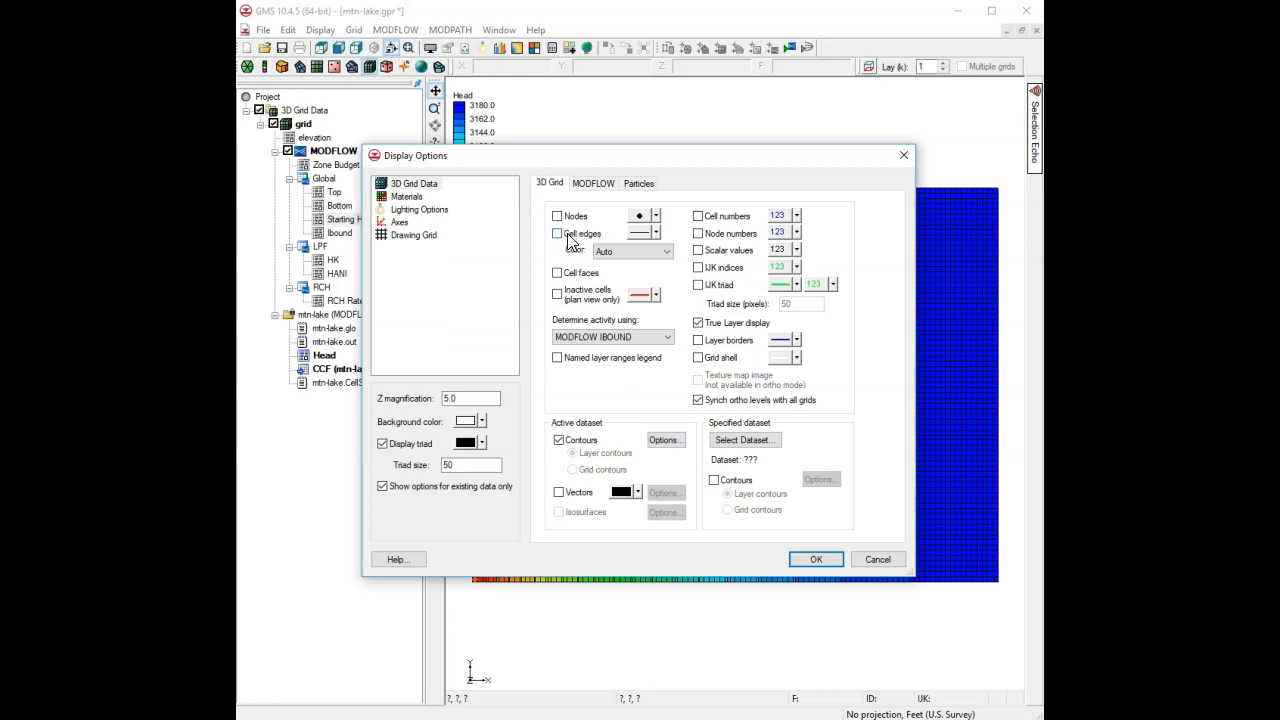
click(817, 559)
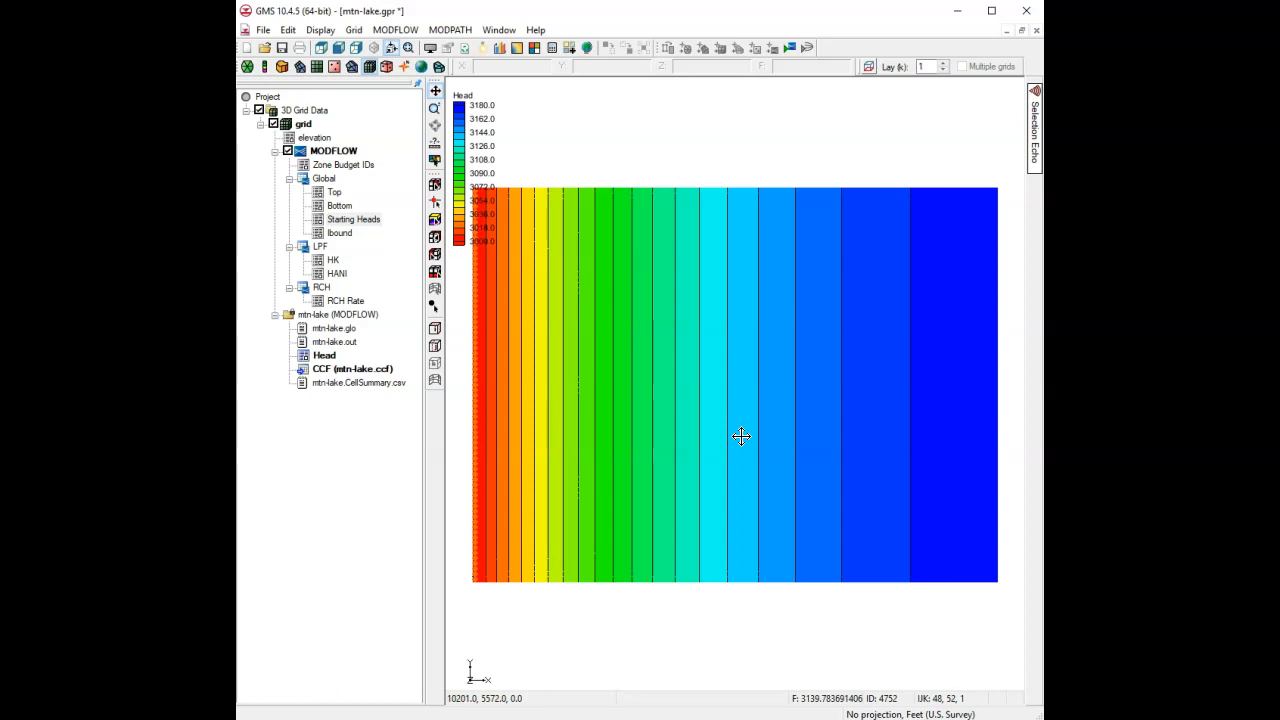
- Save the project and switch to the Excel workbook with the recharge calculation
click(282, 47)
key(alt+Tab)
scroll(519, 491, down, 3)
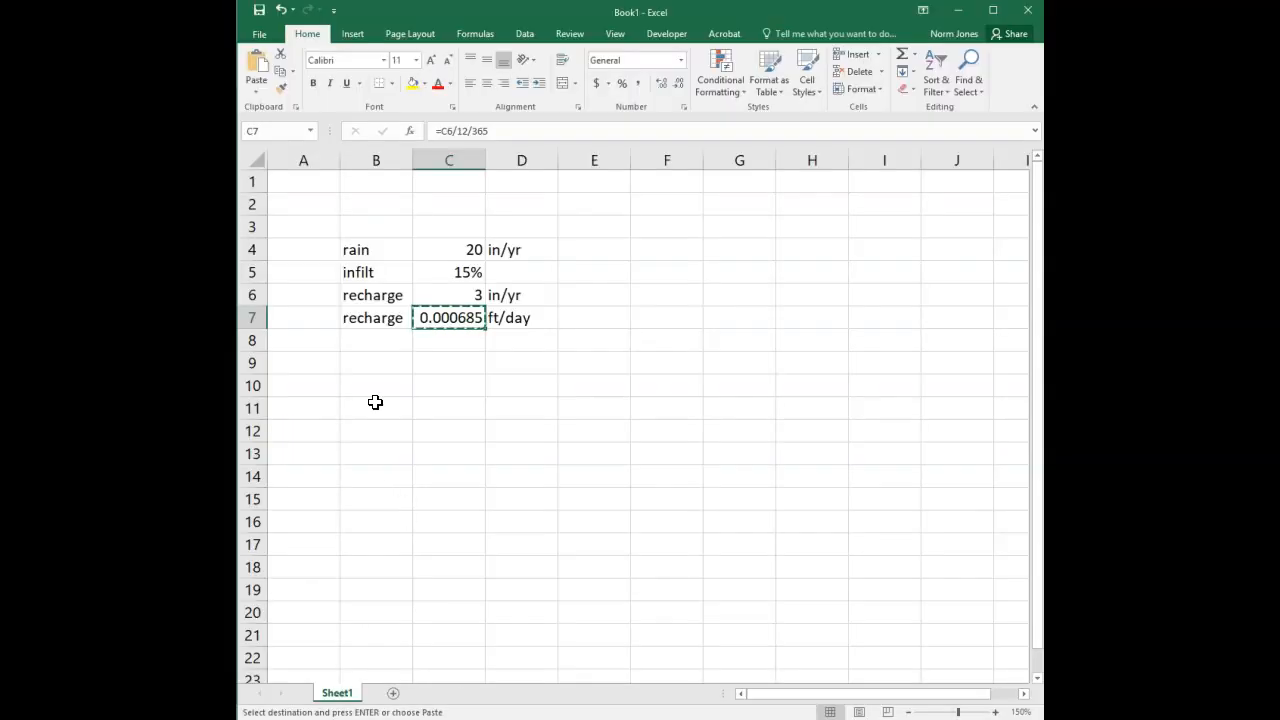
click(376, 402)
click(384, 386)
text(10)
key(Tab)
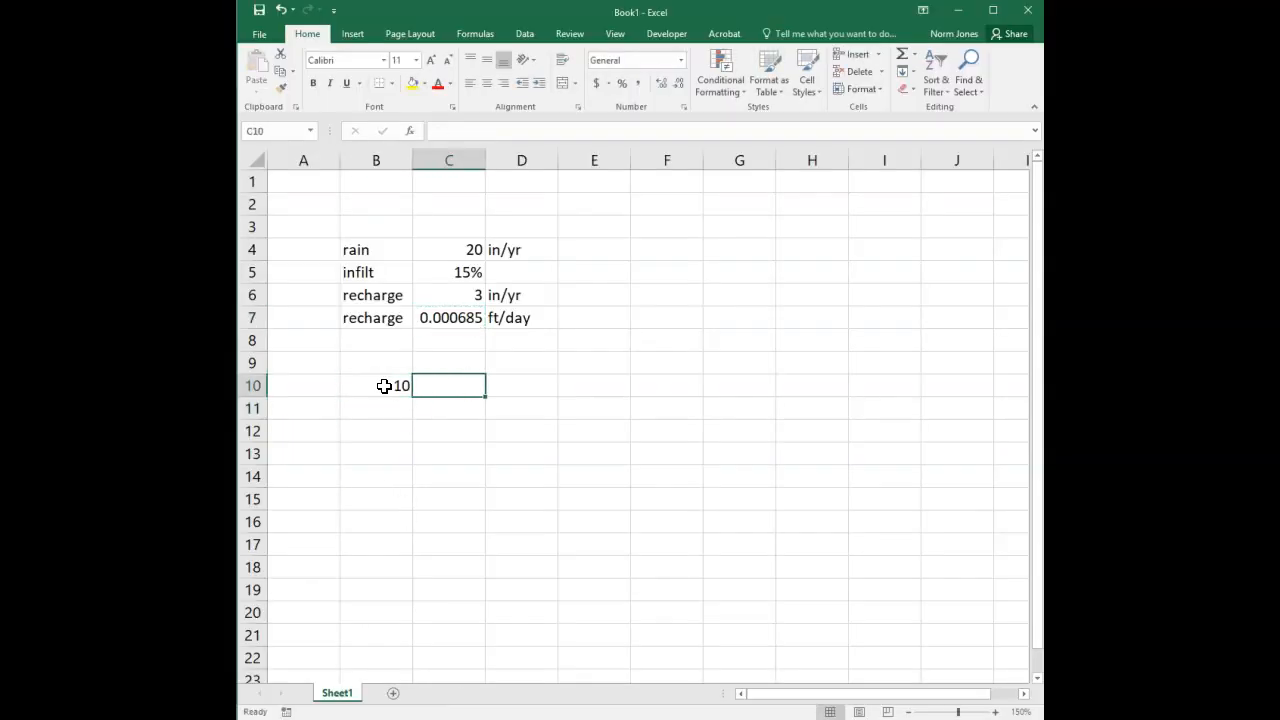
- Enter the label Q in B10, the value 10 in C10, and the unit AFA in D10
click(384, 386)
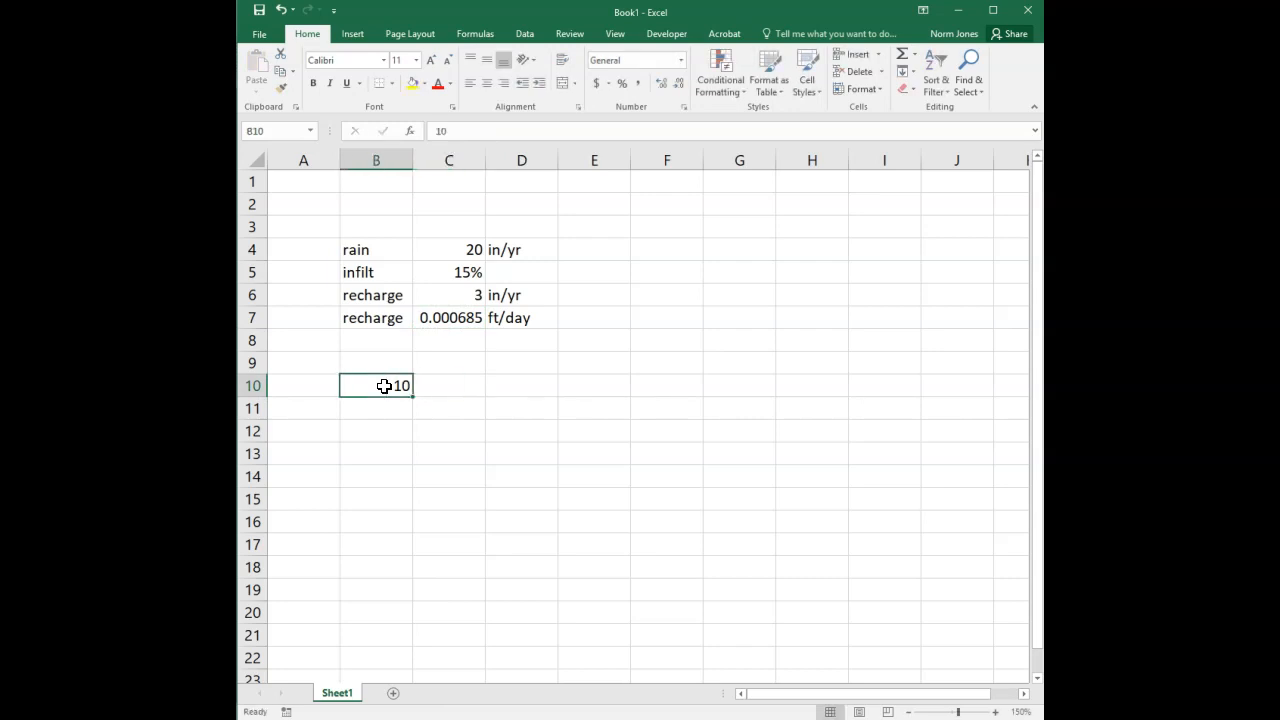
text(!)
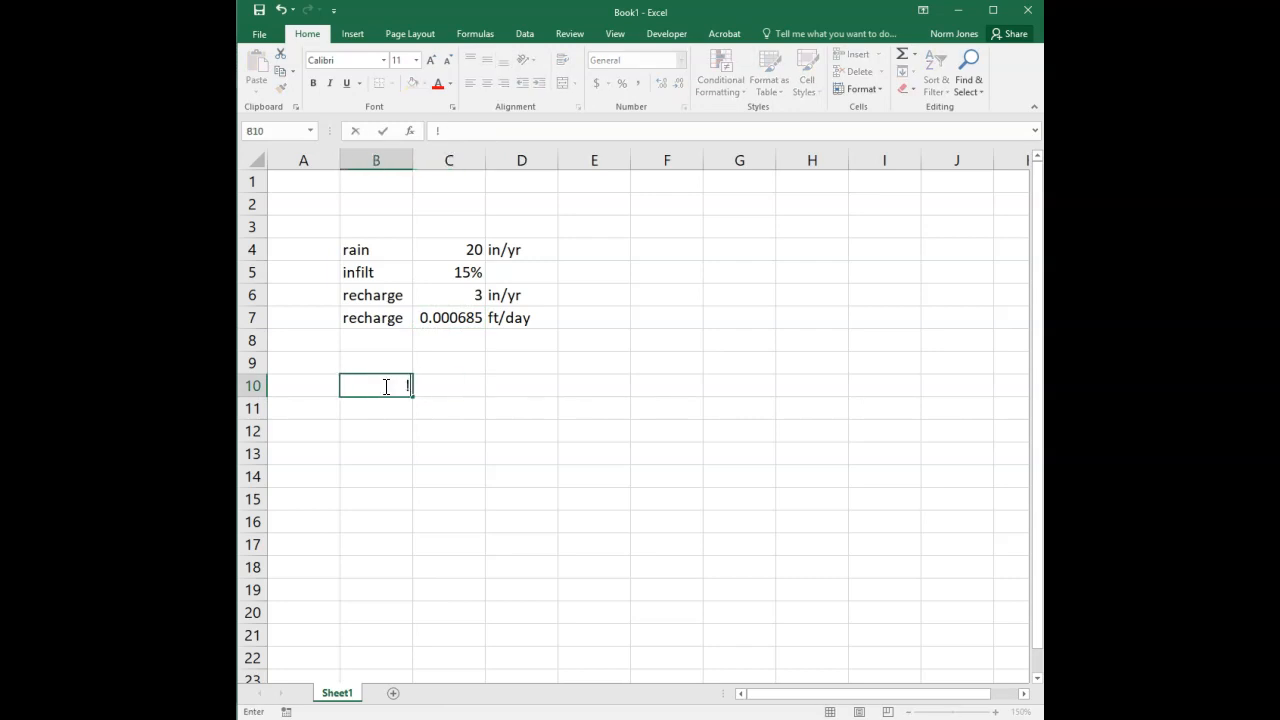
text(Q)
key(Tab)
text(10)
key(Tab)
text(AFA)
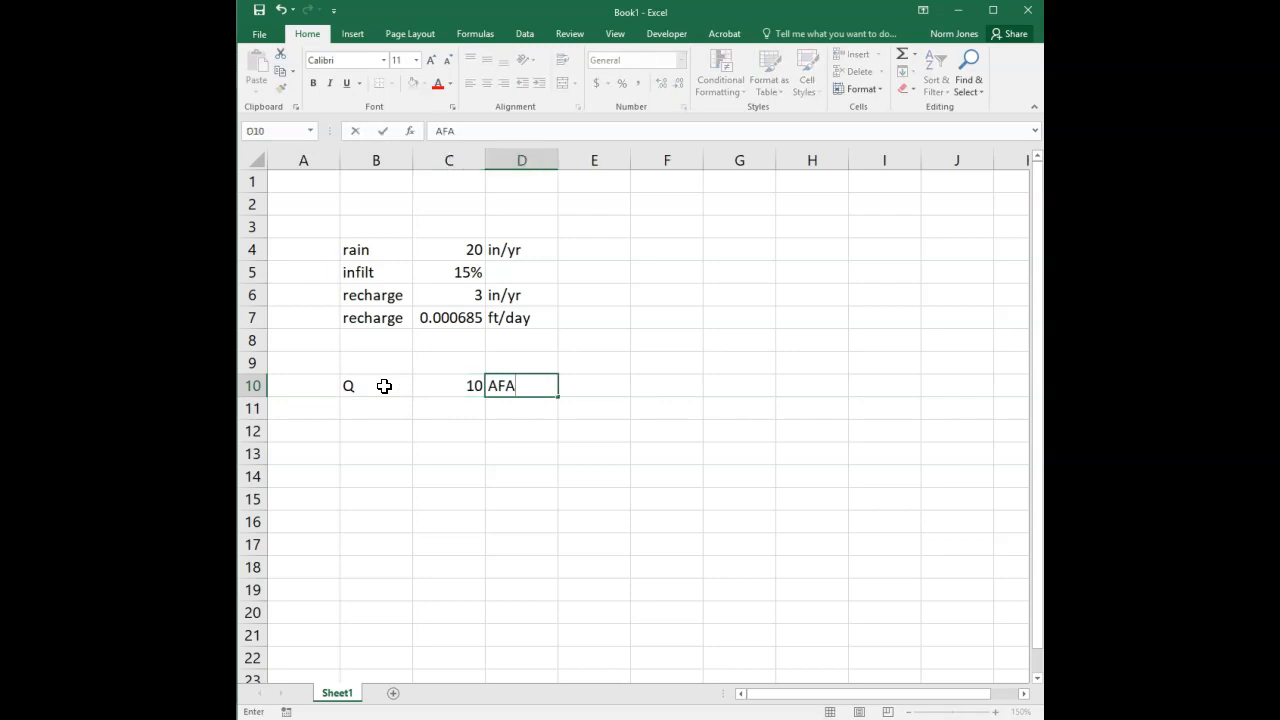
key(ctrl+Return)
key(Return)
key(Right)
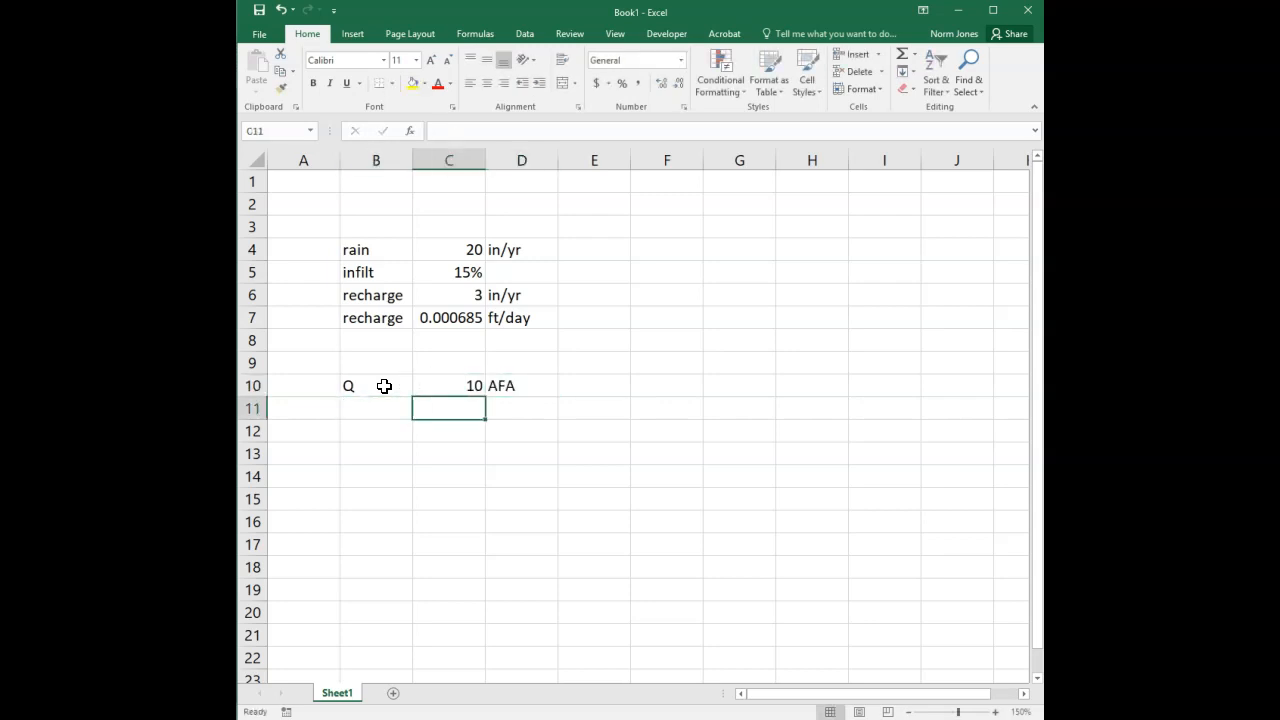
- Convert the AFA flow rate in C10 to cubic feet per day in C11 with the formula =C10*43560/365
text(=)
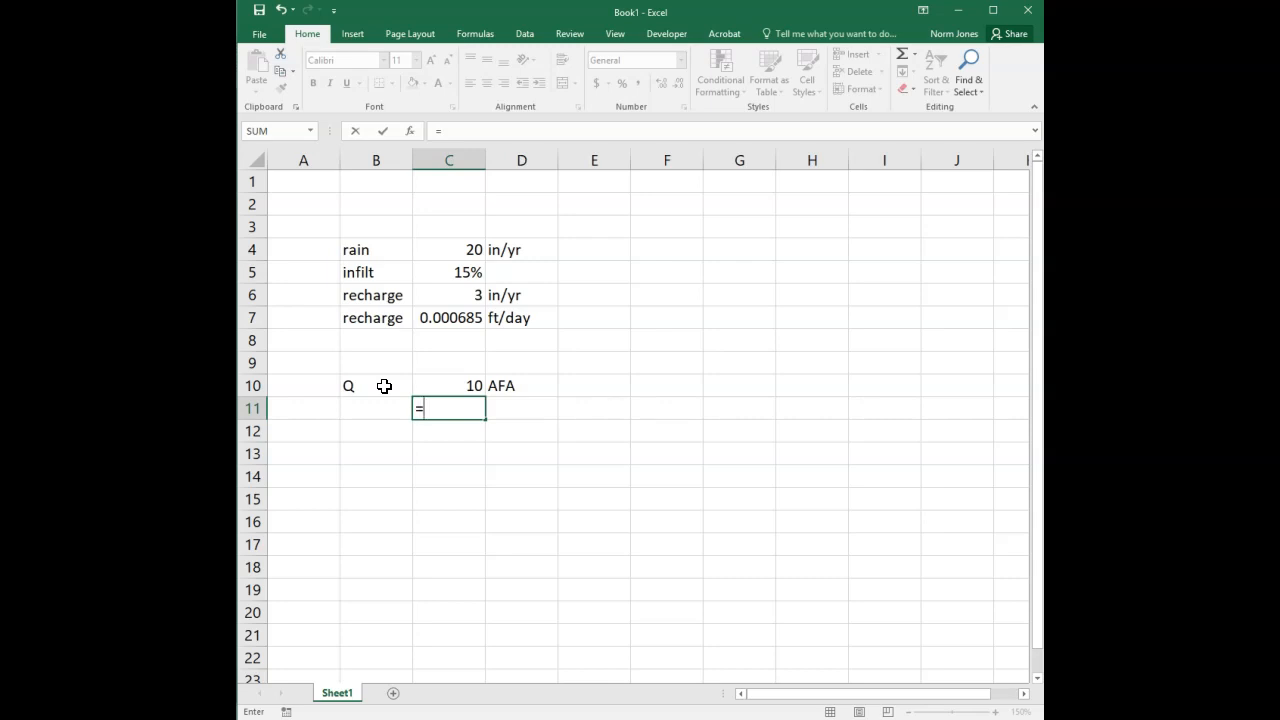
text(=)
click(432, 381)
text(*43)
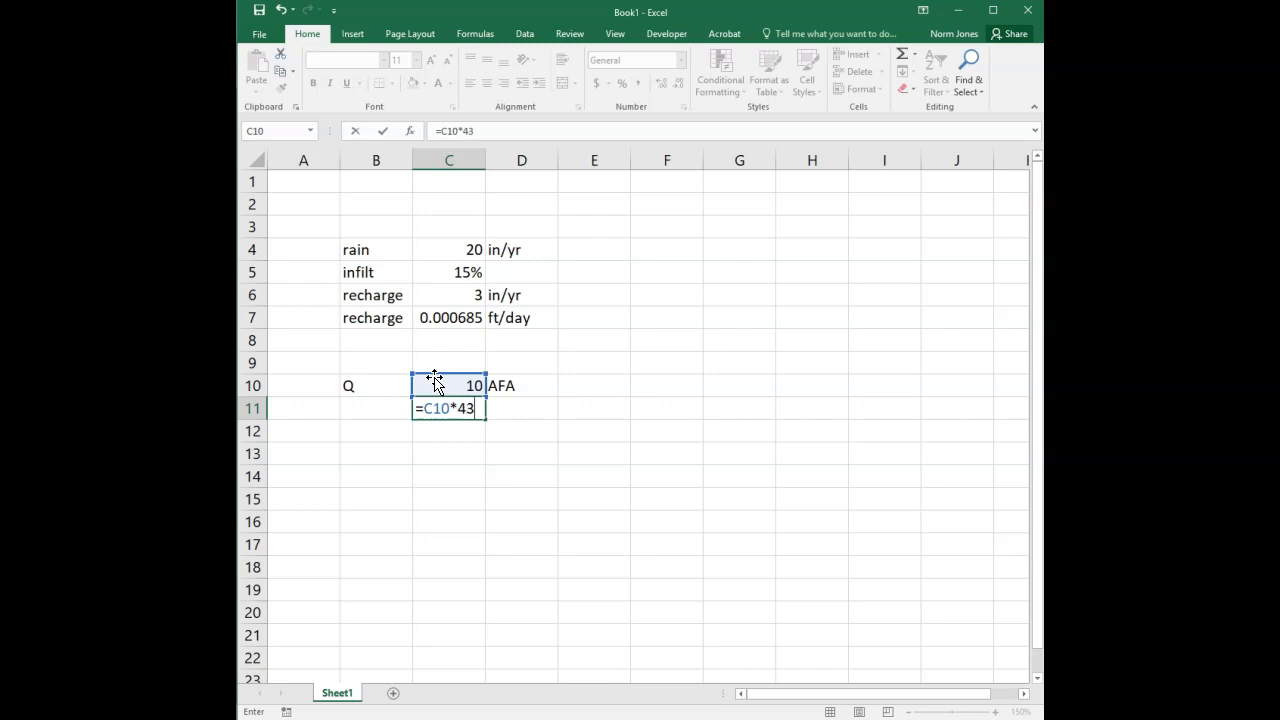
text(560)
text(/365)
key(Return)
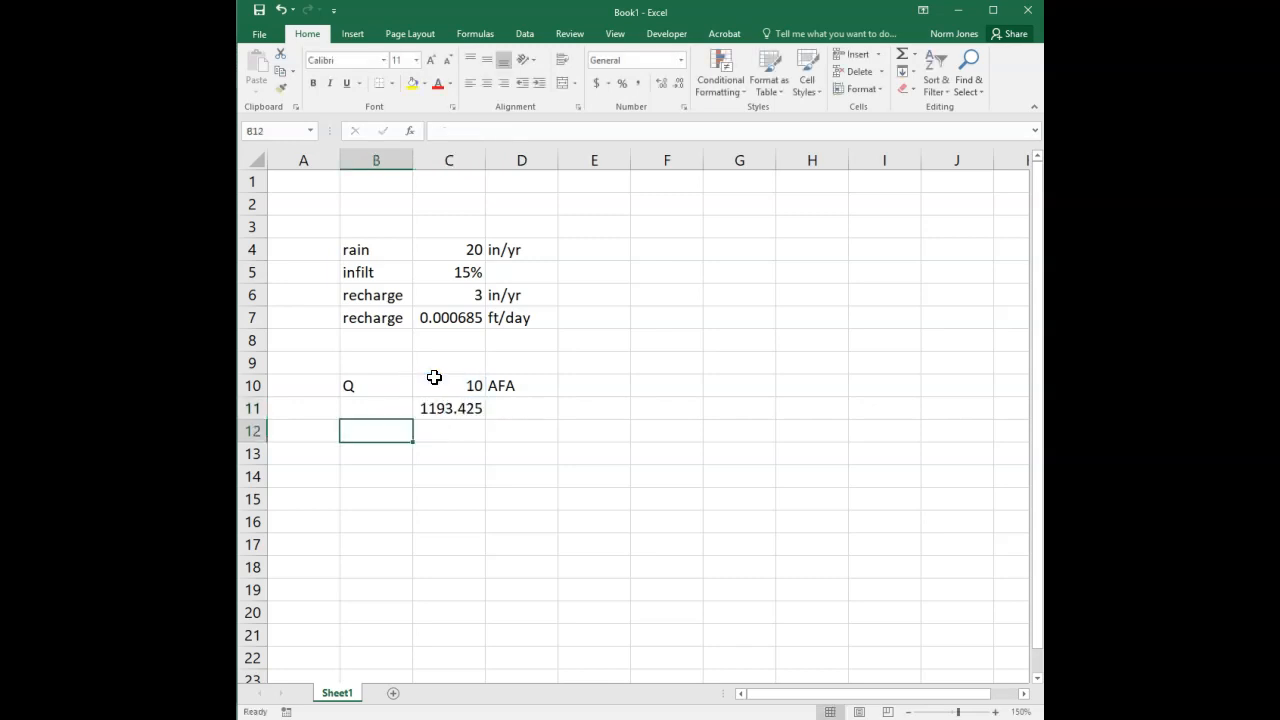
key(Up)
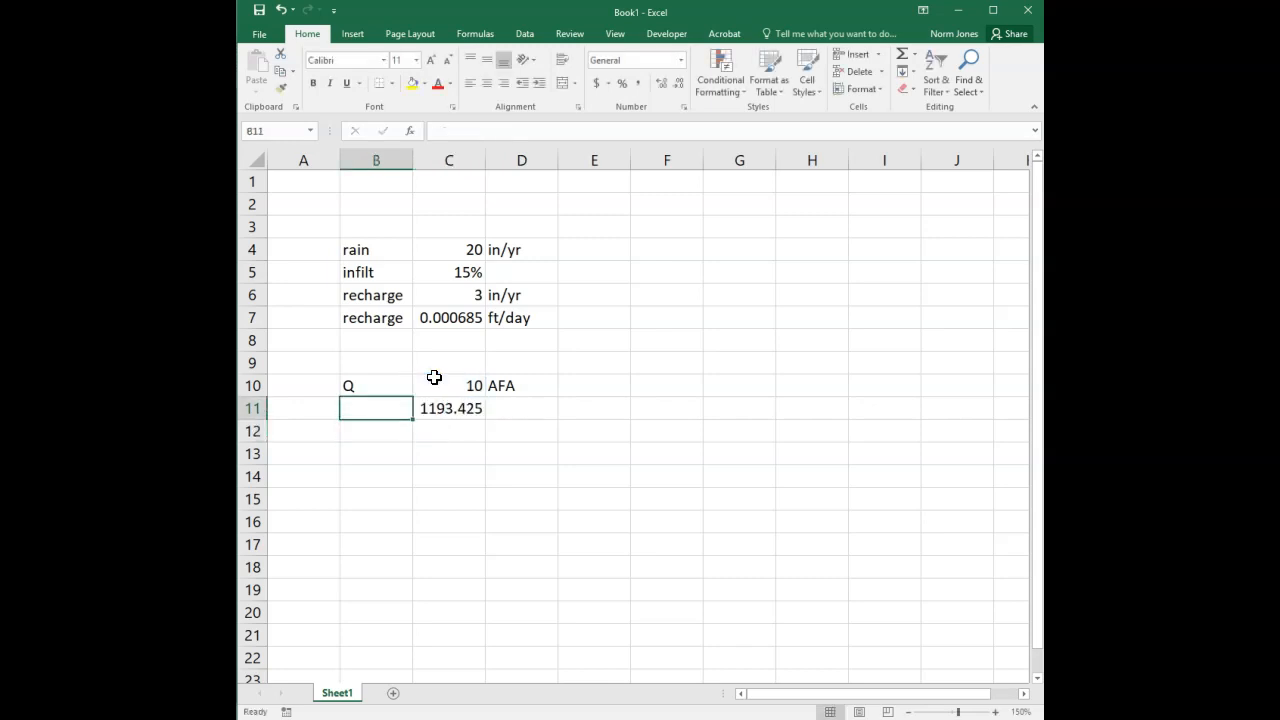
key(Right)
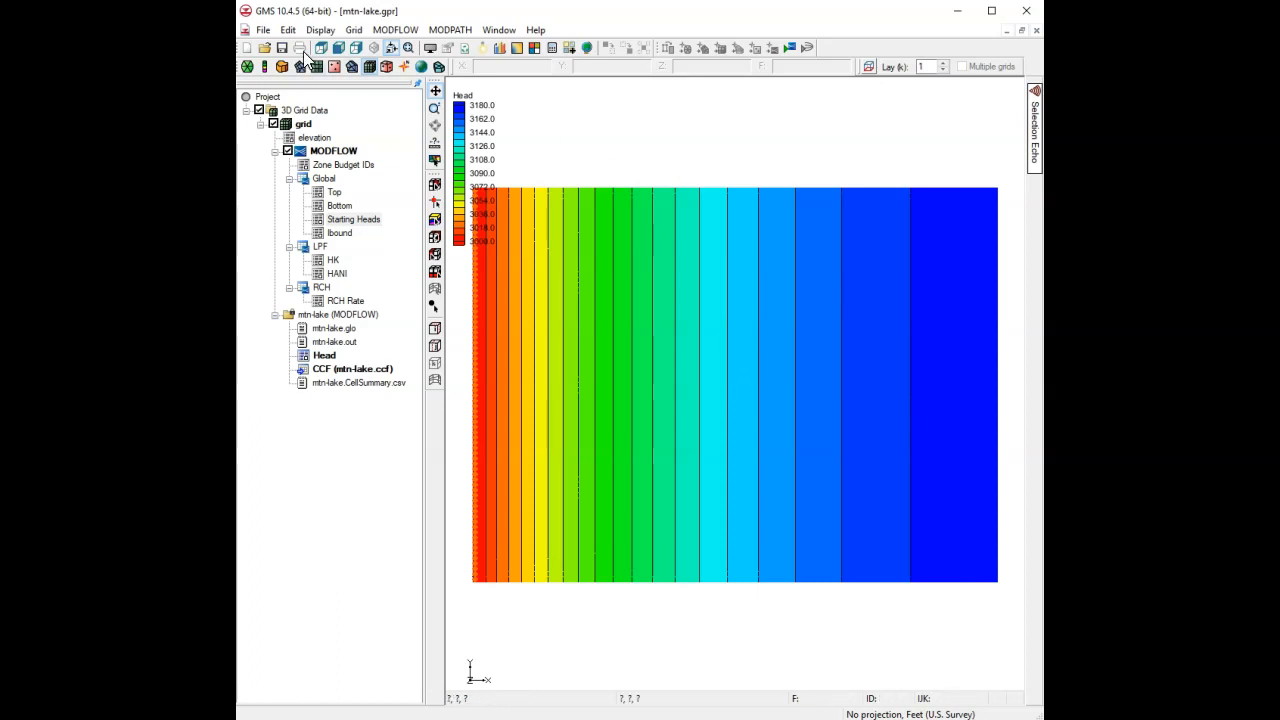
- Switch to GMS, turn on the 3D grid's cell edges, and turn off the contours of the active dataset
click(430, 48)
click(560, 232)
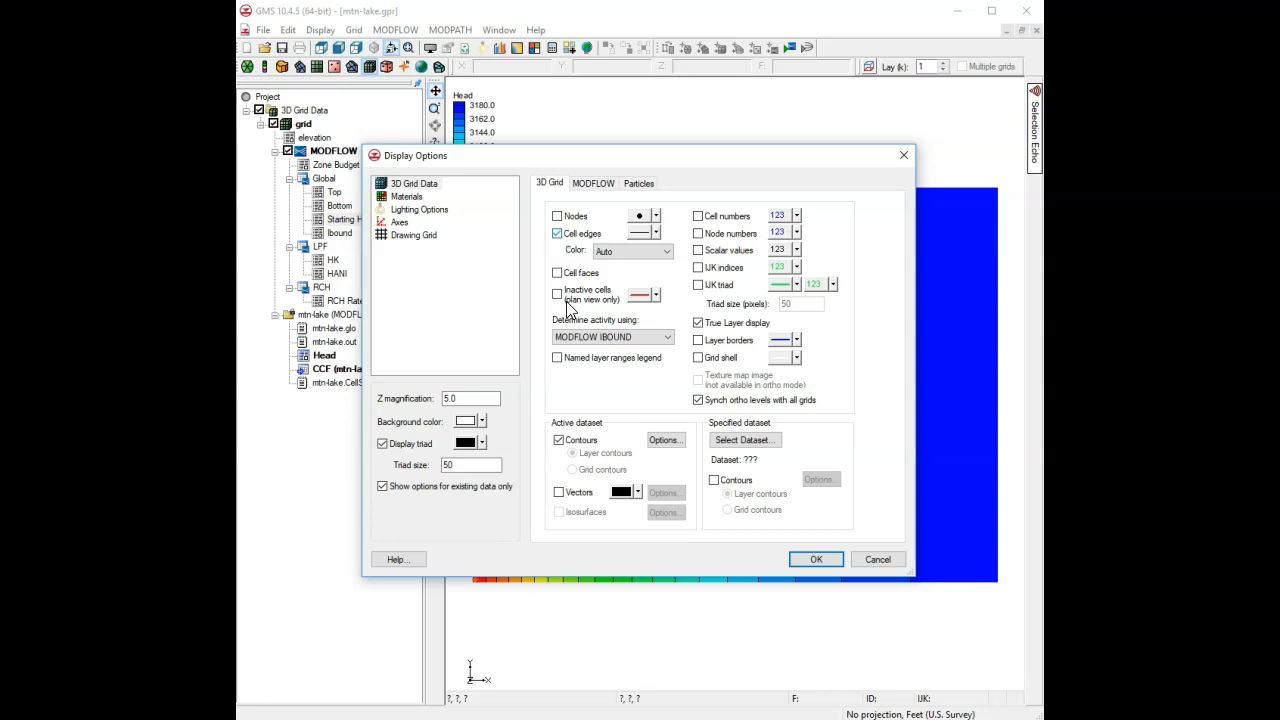
click(560, 441)
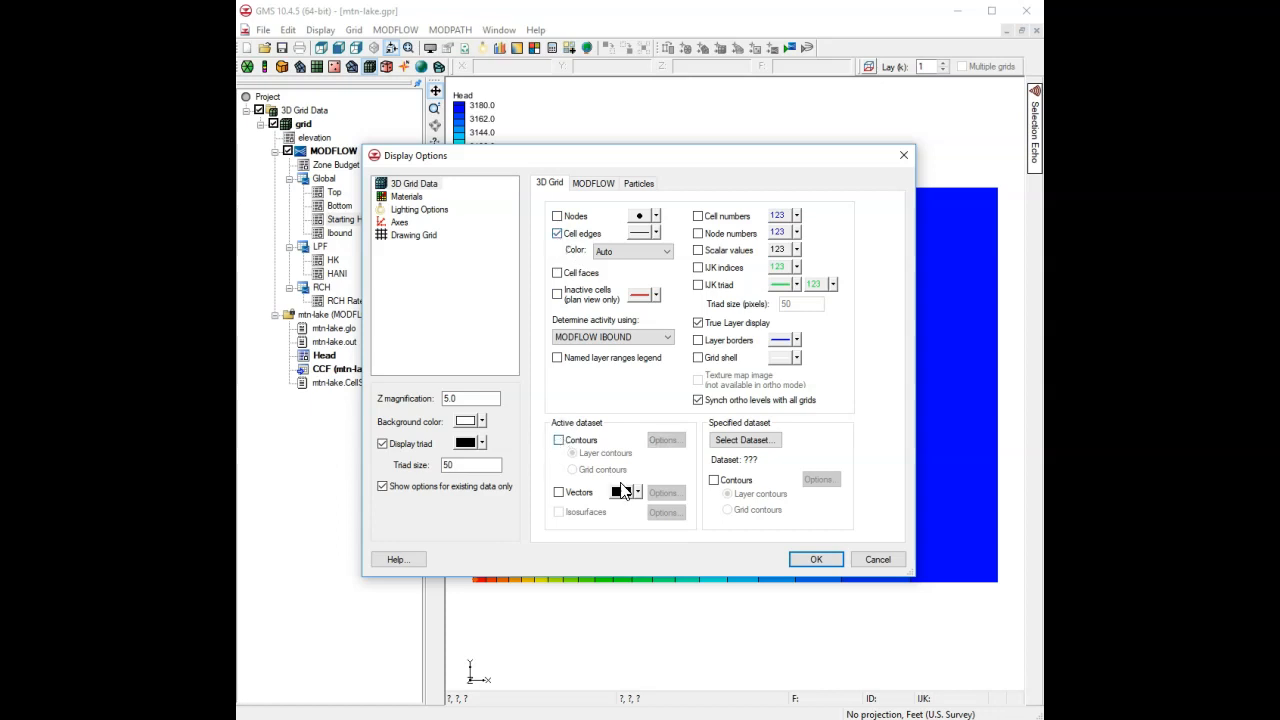
click(818, 558)
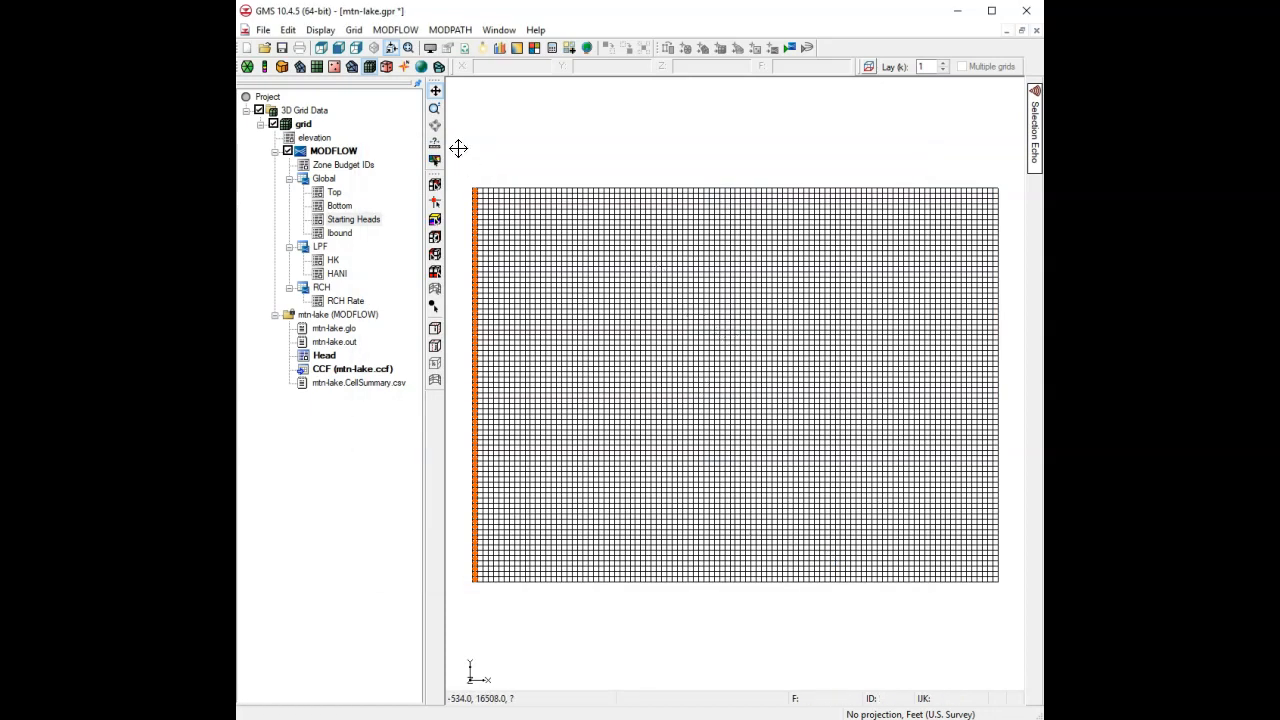
- Select the single grid cell at IJK 30, 65, 1 and view its MODFLOW cell properties without changing them
click(435, 188)
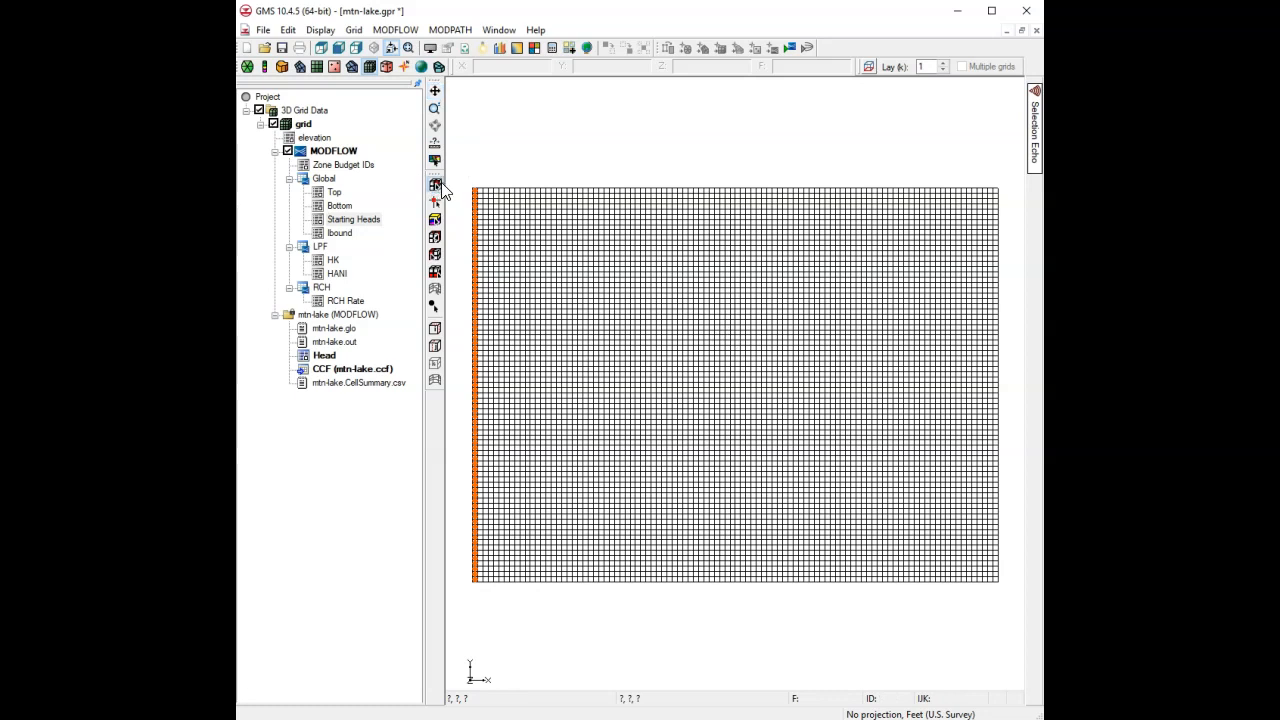
click(811, 348)
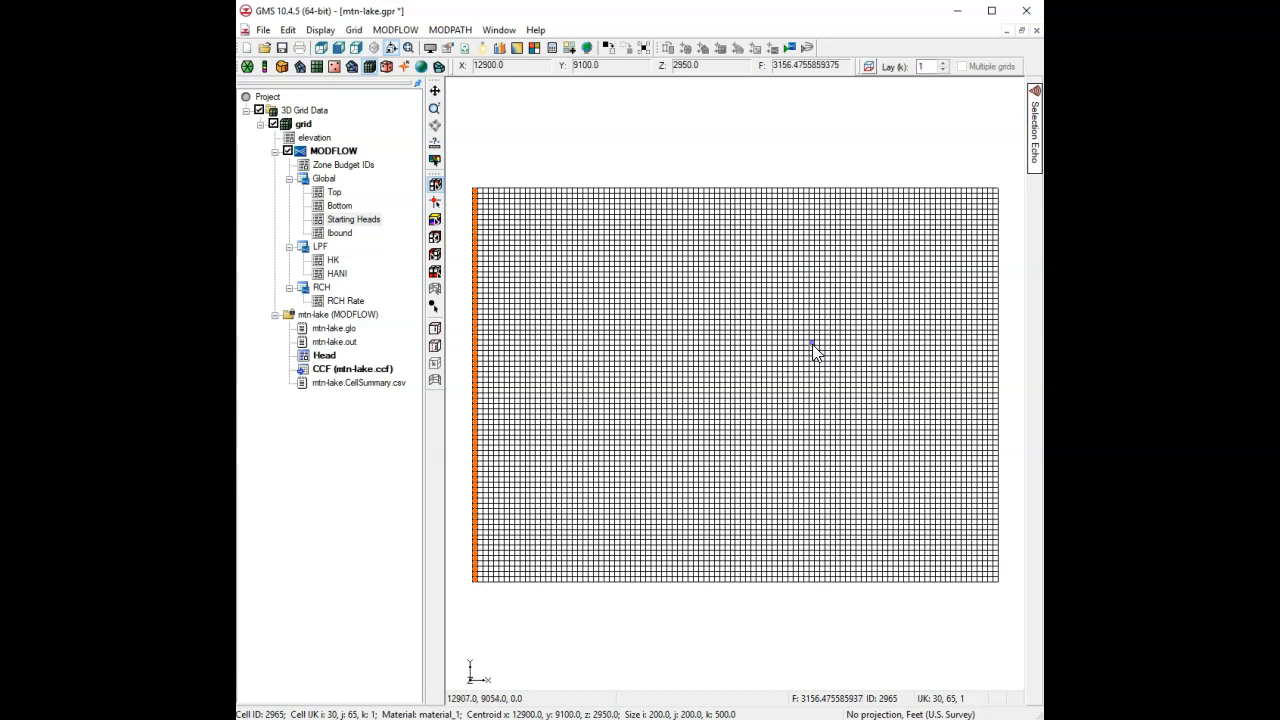
right_click(811, 343)
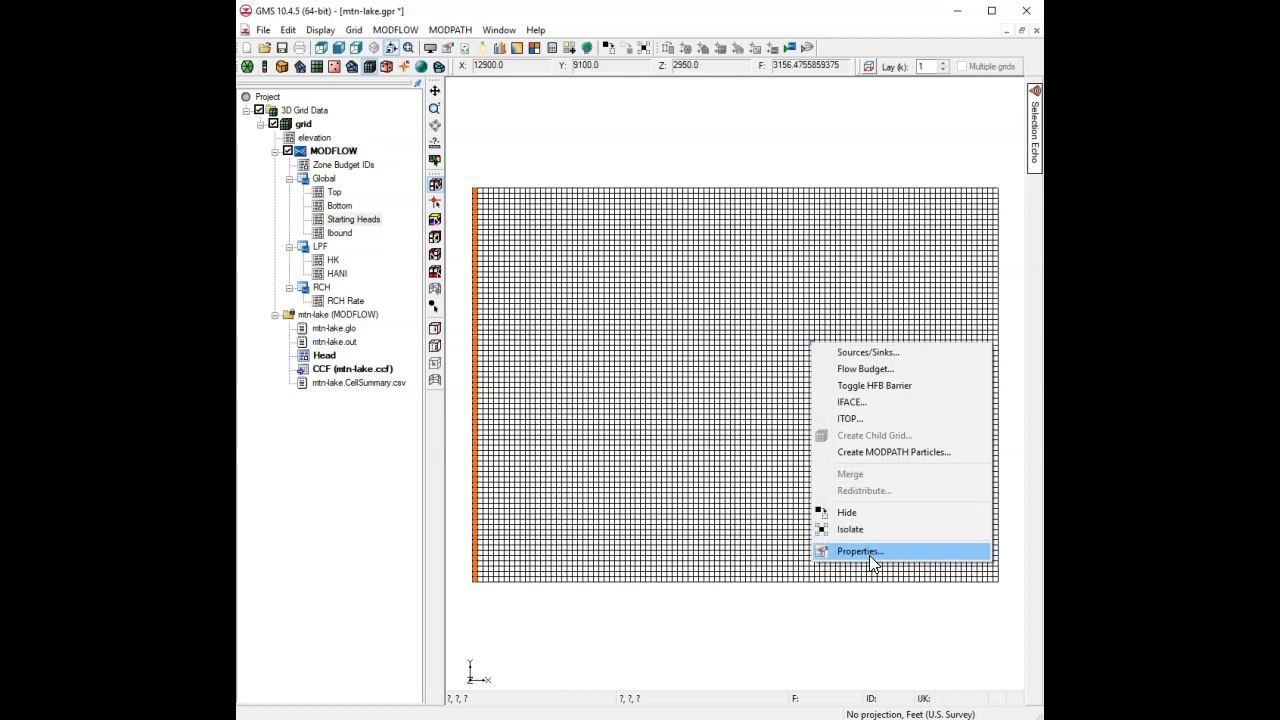
click(814, 340)
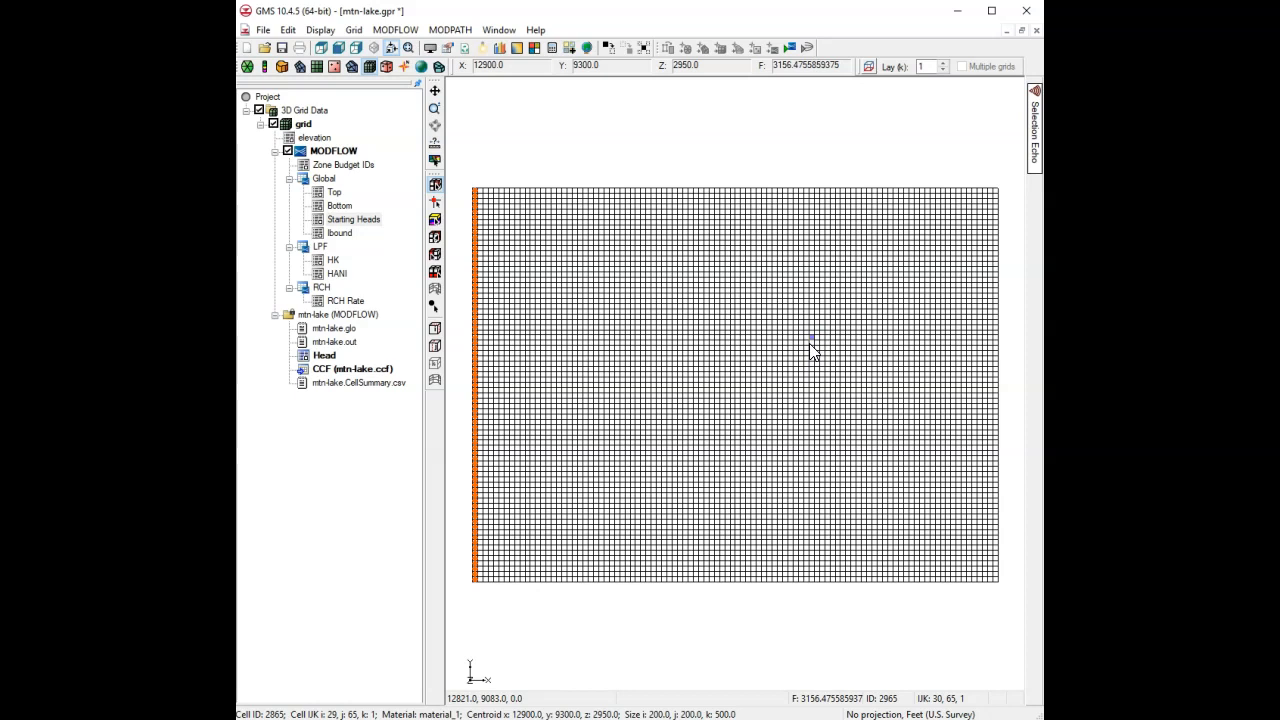
double_click(812, 347)
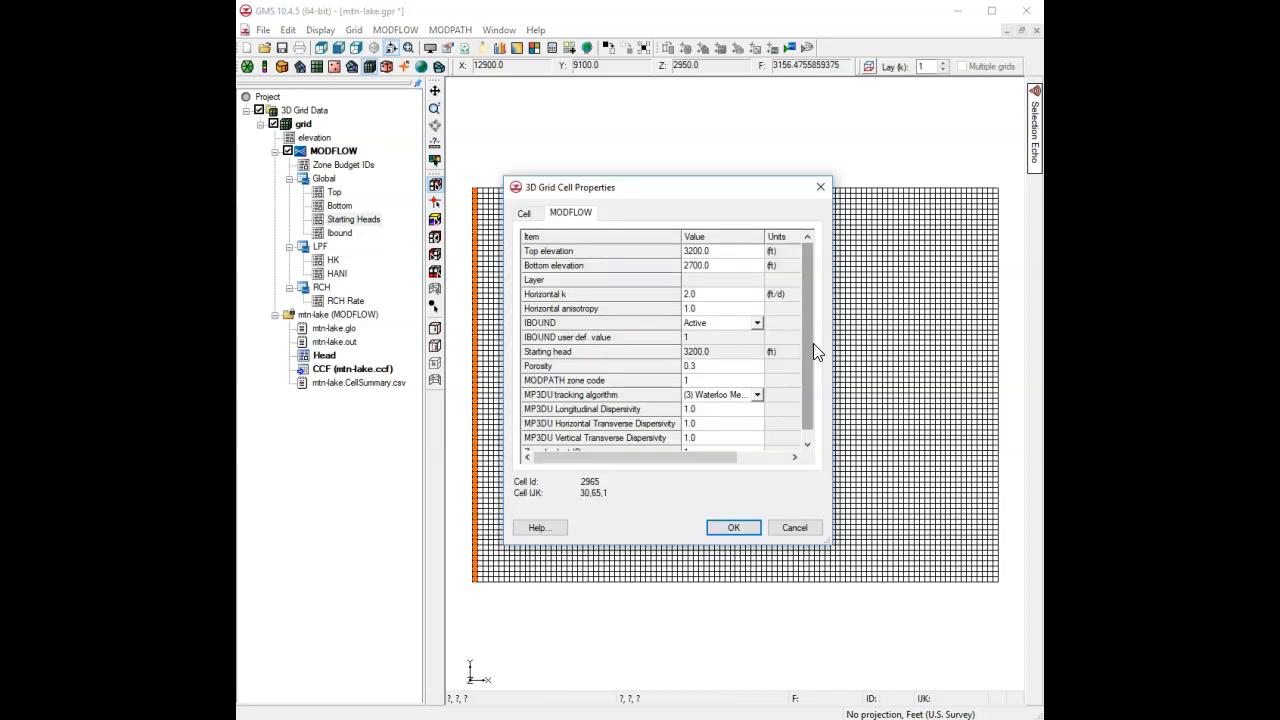
click(795, 527)
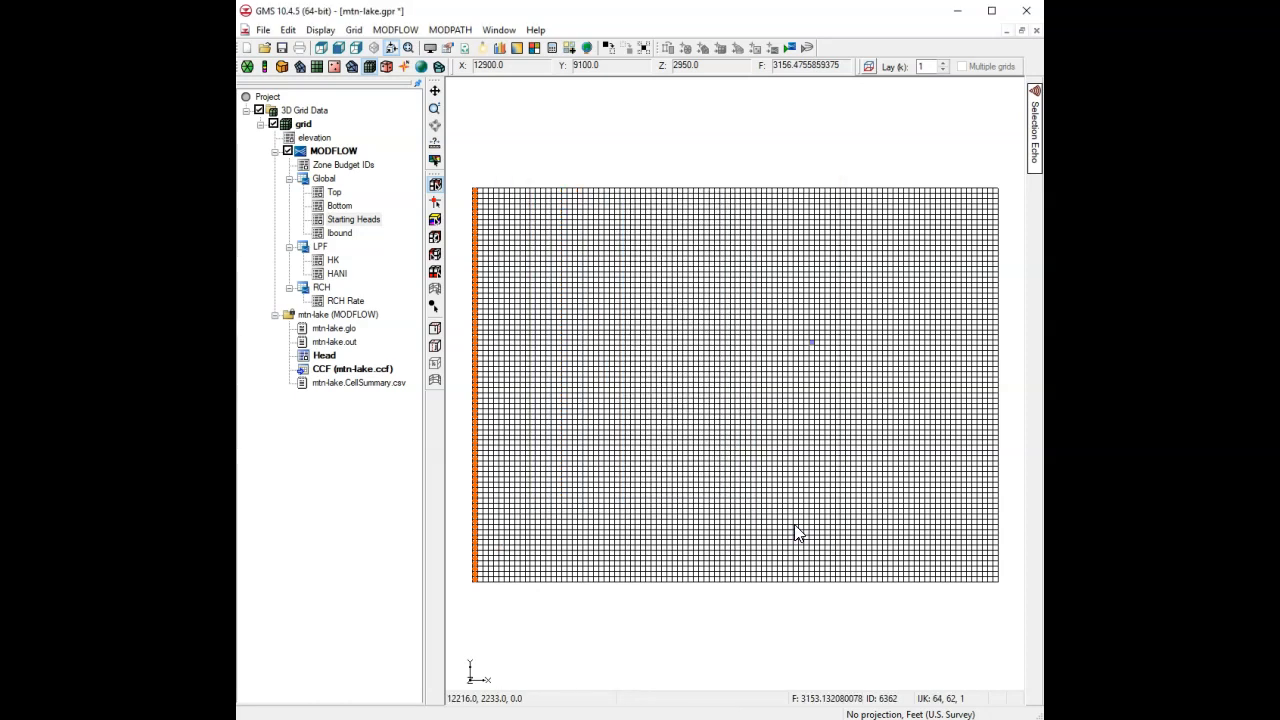
- Add a Wells (WEL) boundary condition to the selected cell in its MODFLOW sources/sinks
right_click(812, 345)
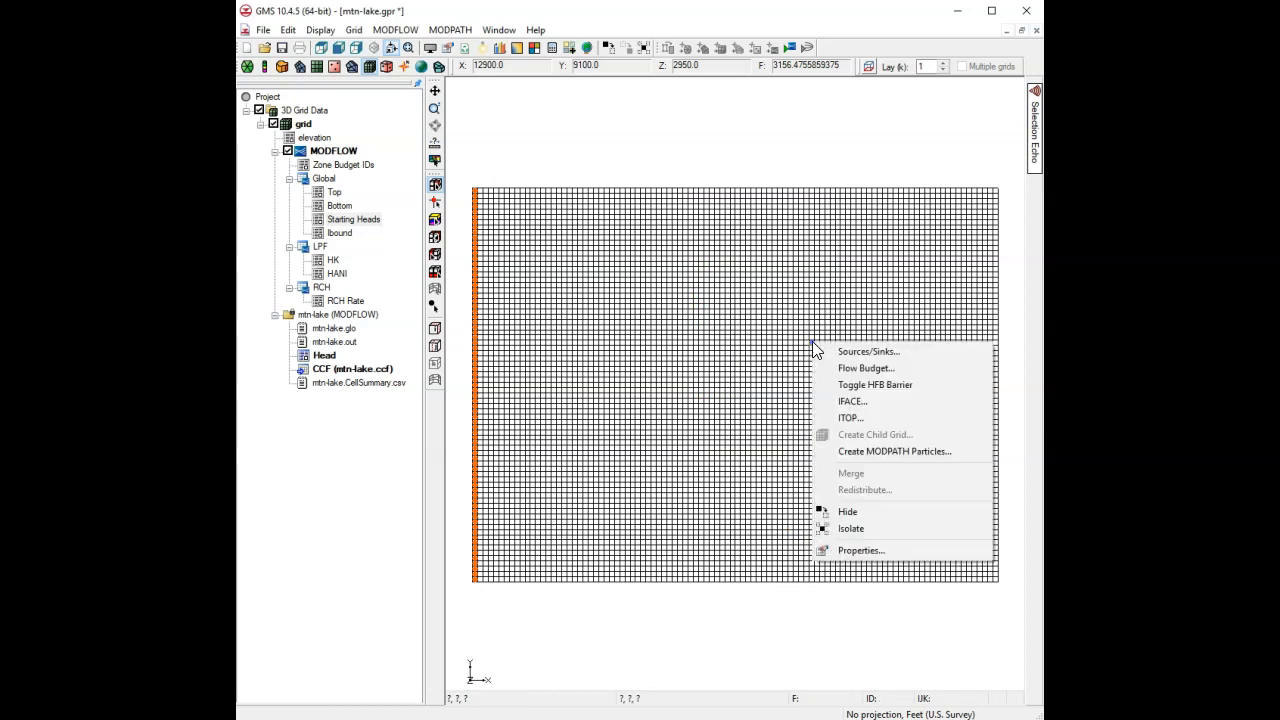
click(897, 351)
drag(590, 263, 665, 231)
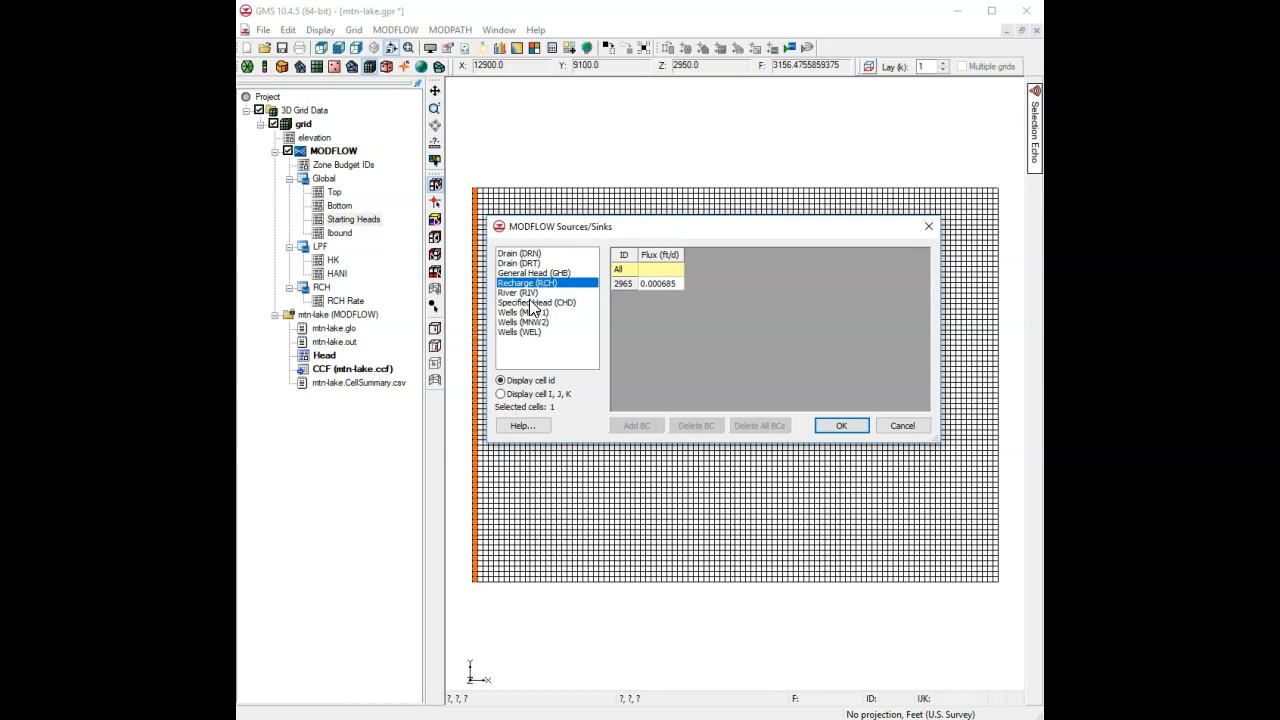
click(519, 332)
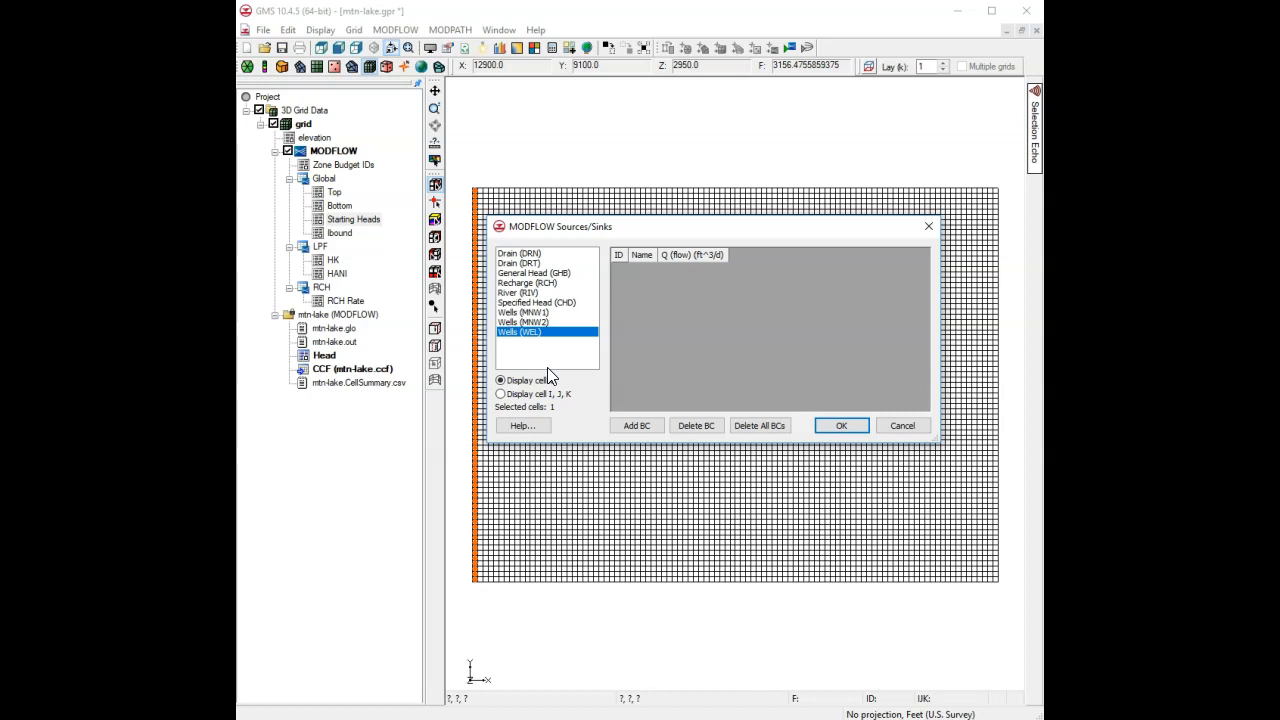
click(648, 430)
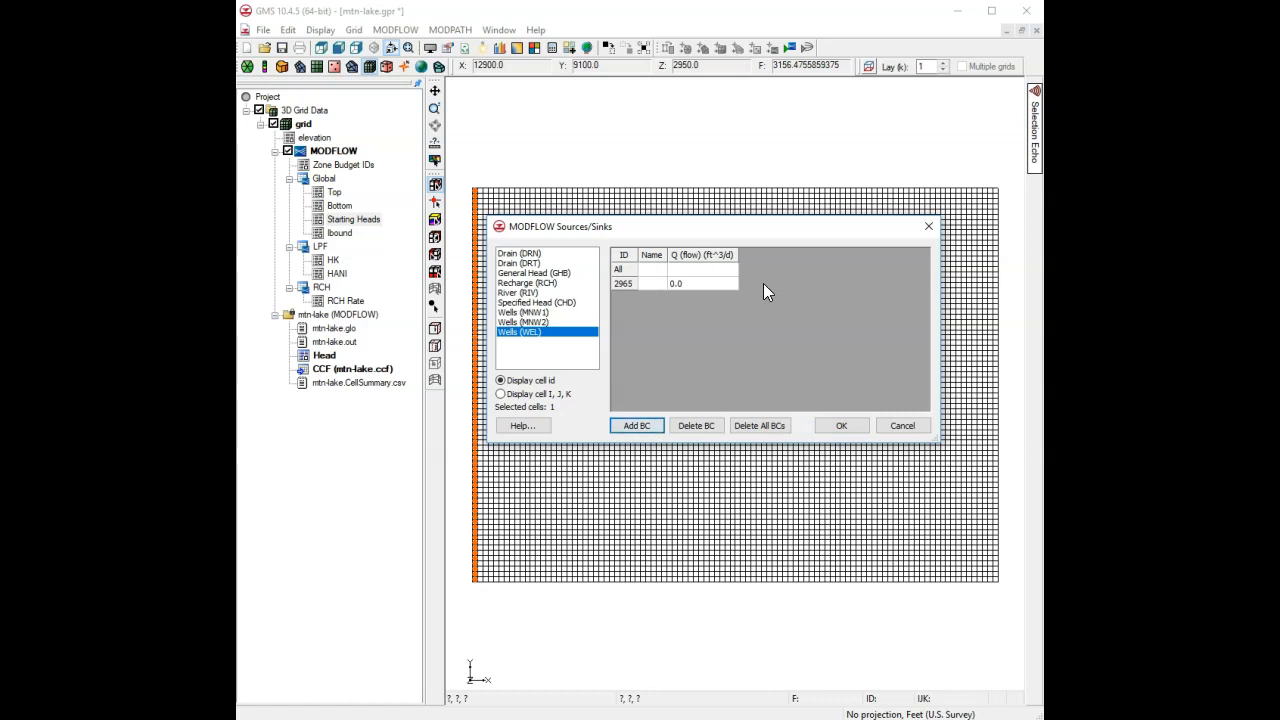
- Name the new well my_well and widen the Name column so the full name fits
click(713, 283)
click(655, 283)
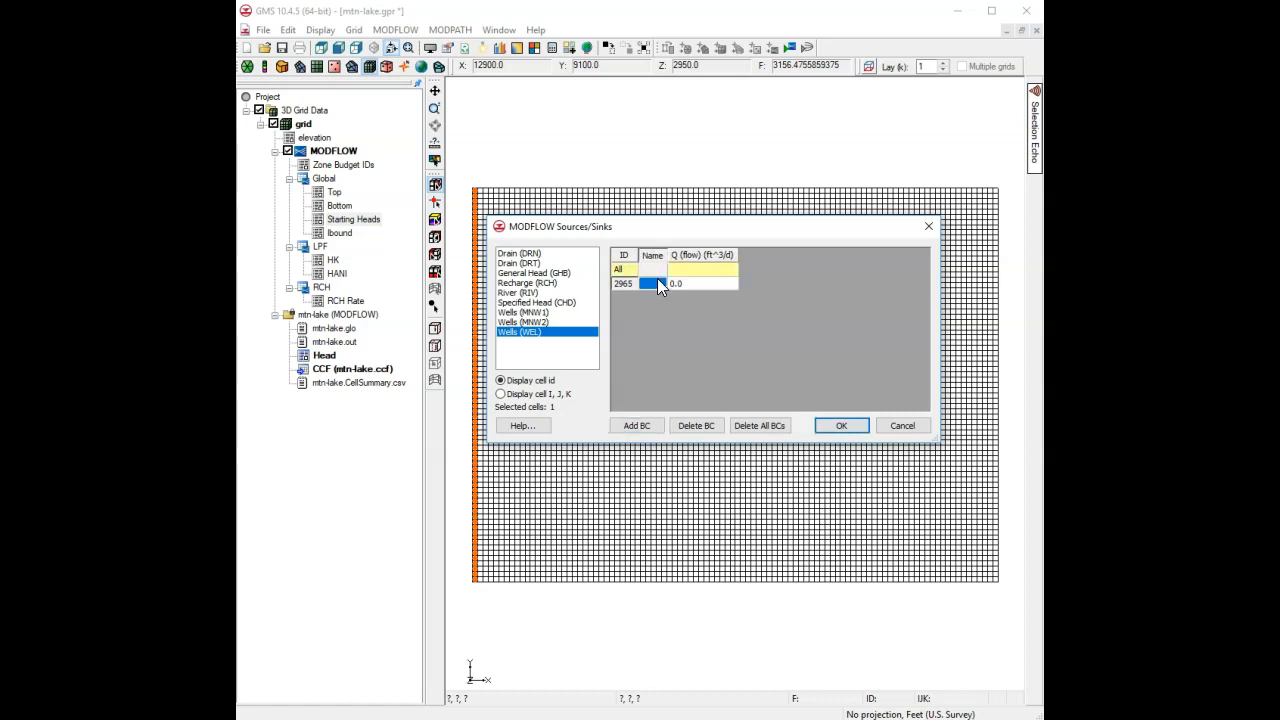
text(my_)
text(well)
drag(668, 255, 726, 256)
- Check the converted rate in Excel, set my_well's Q (flow) to -1193.4 ft^3/d in GMS, accept it, and deselect the cell
click(764, 283)
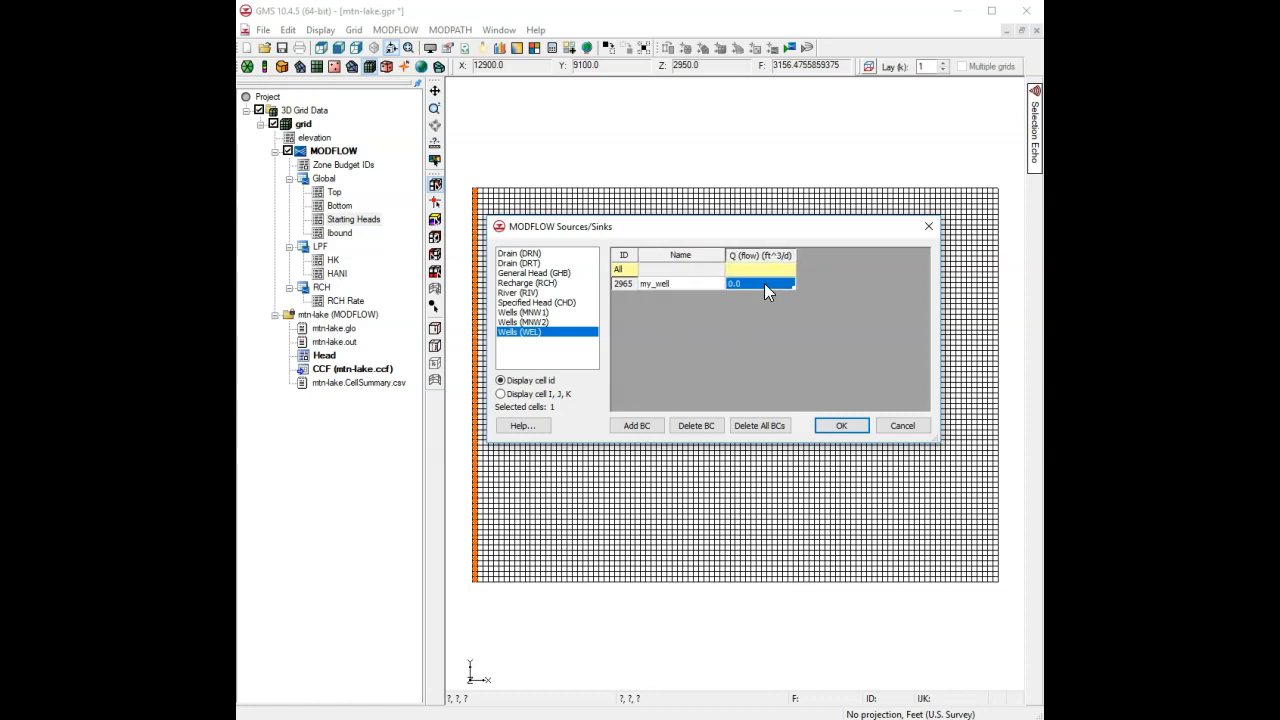
key(alt+Tab)
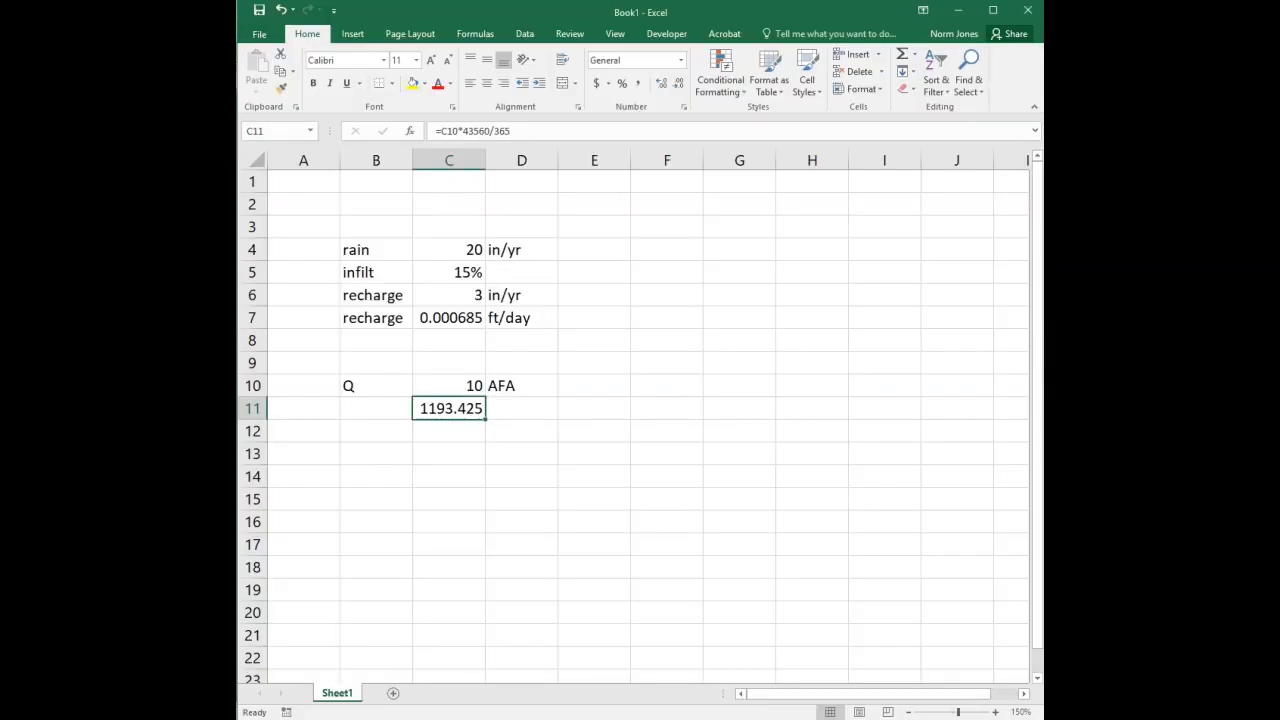
key(alt+Tab)
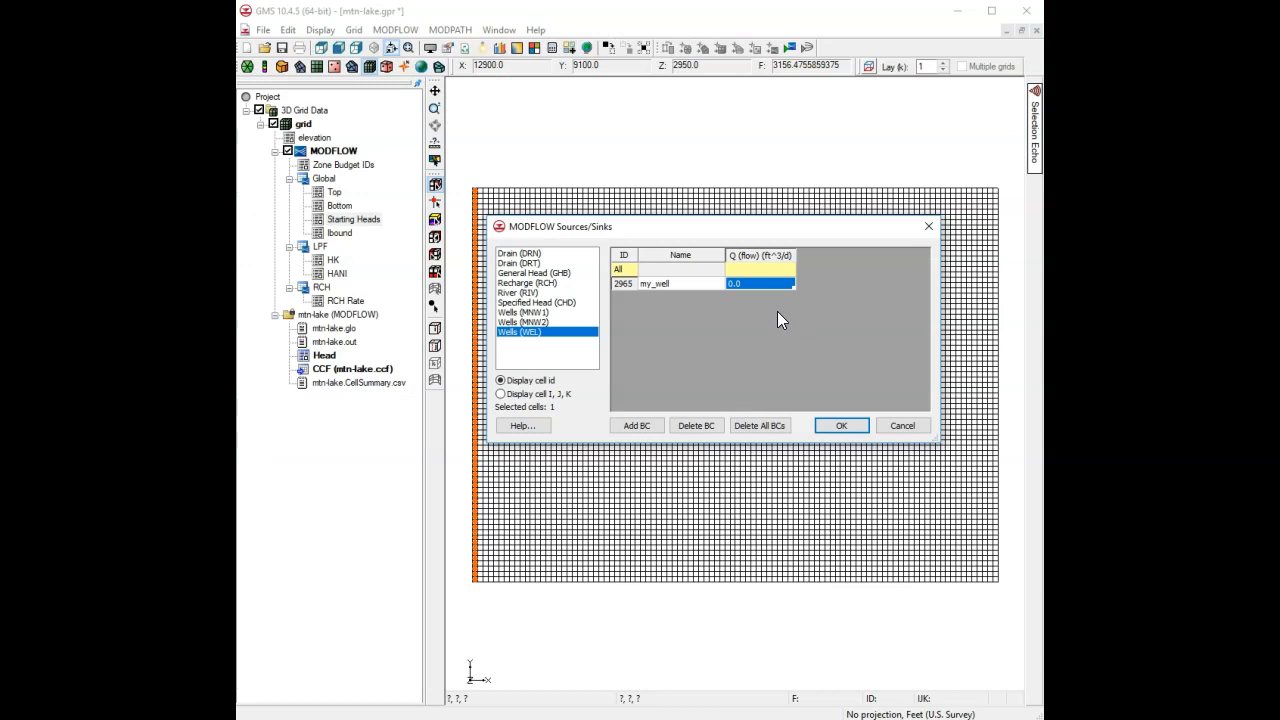
text(-)
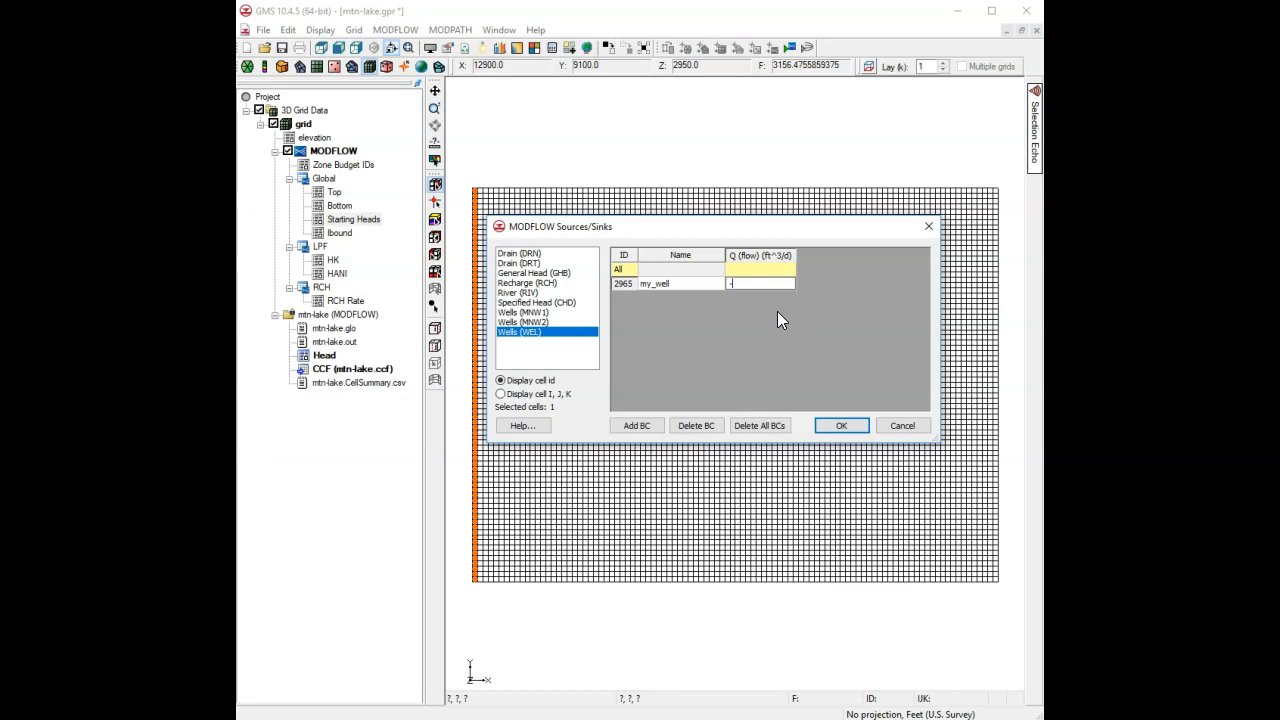
text(1193.4)
click(841, 425)
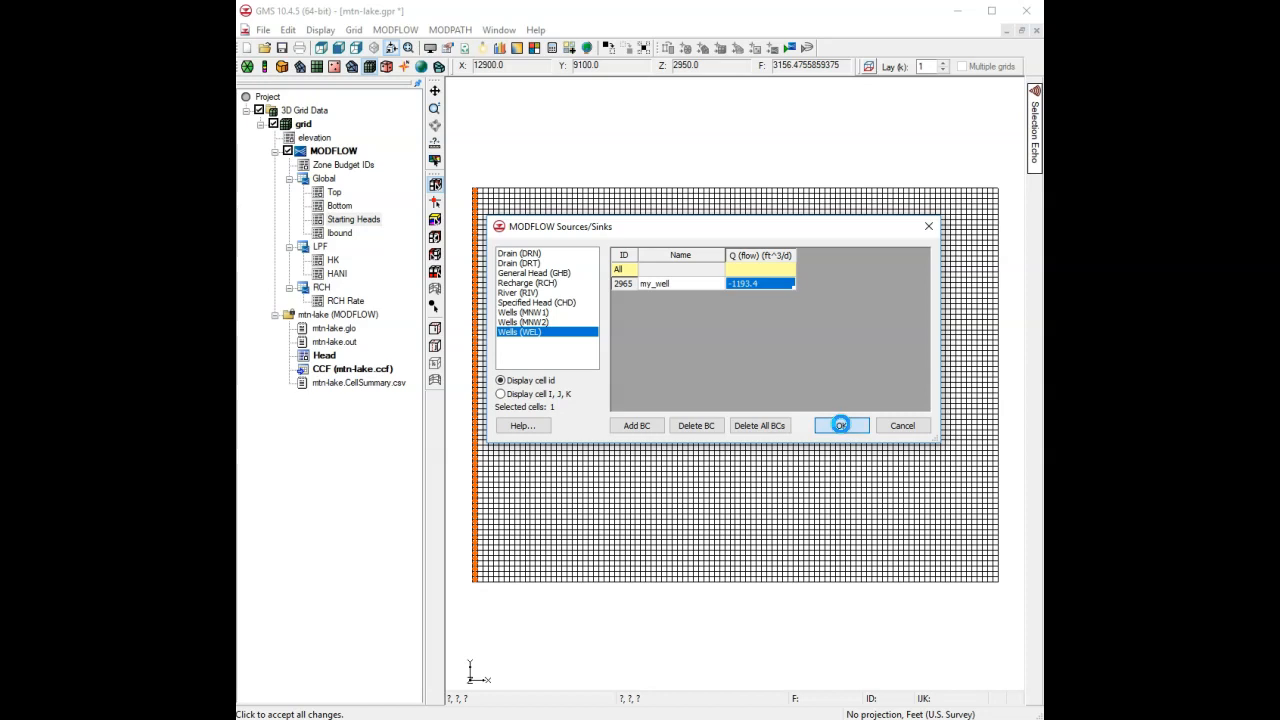
click(772, 164)
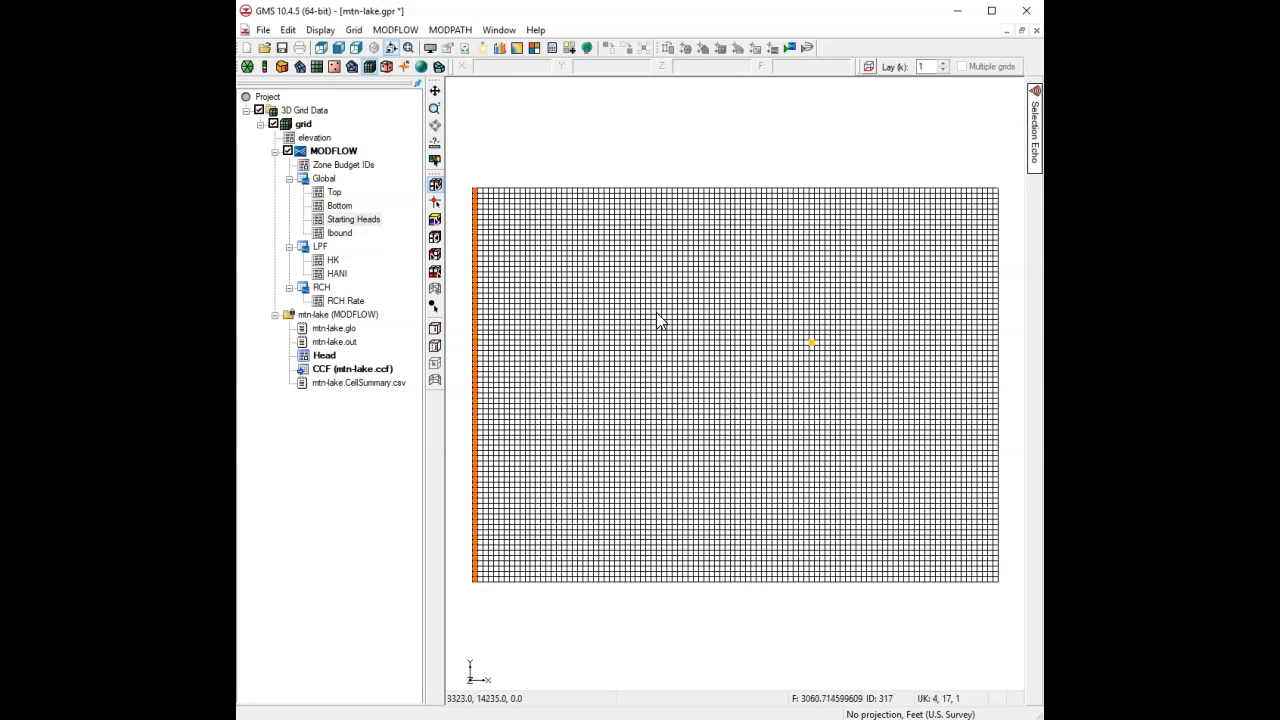
- Save the project, run MODFLOW with the well included, and read in the solution
click(283, 49)
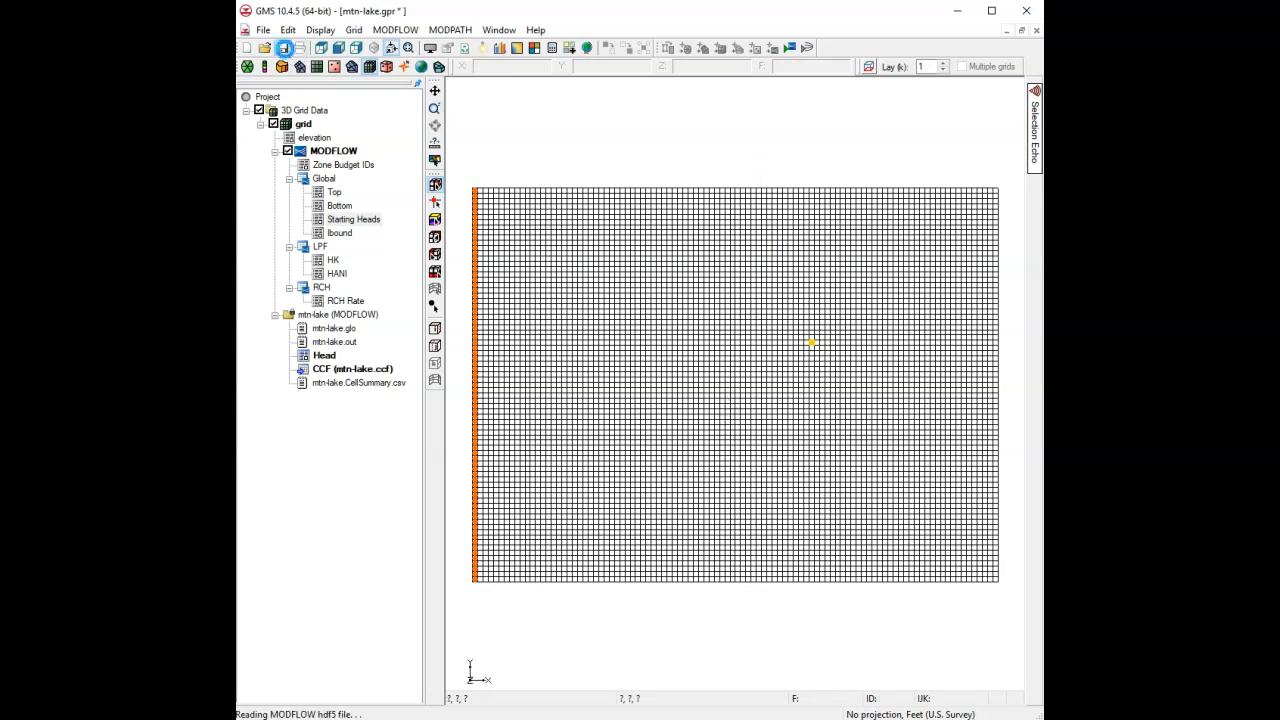
click(788, 47)
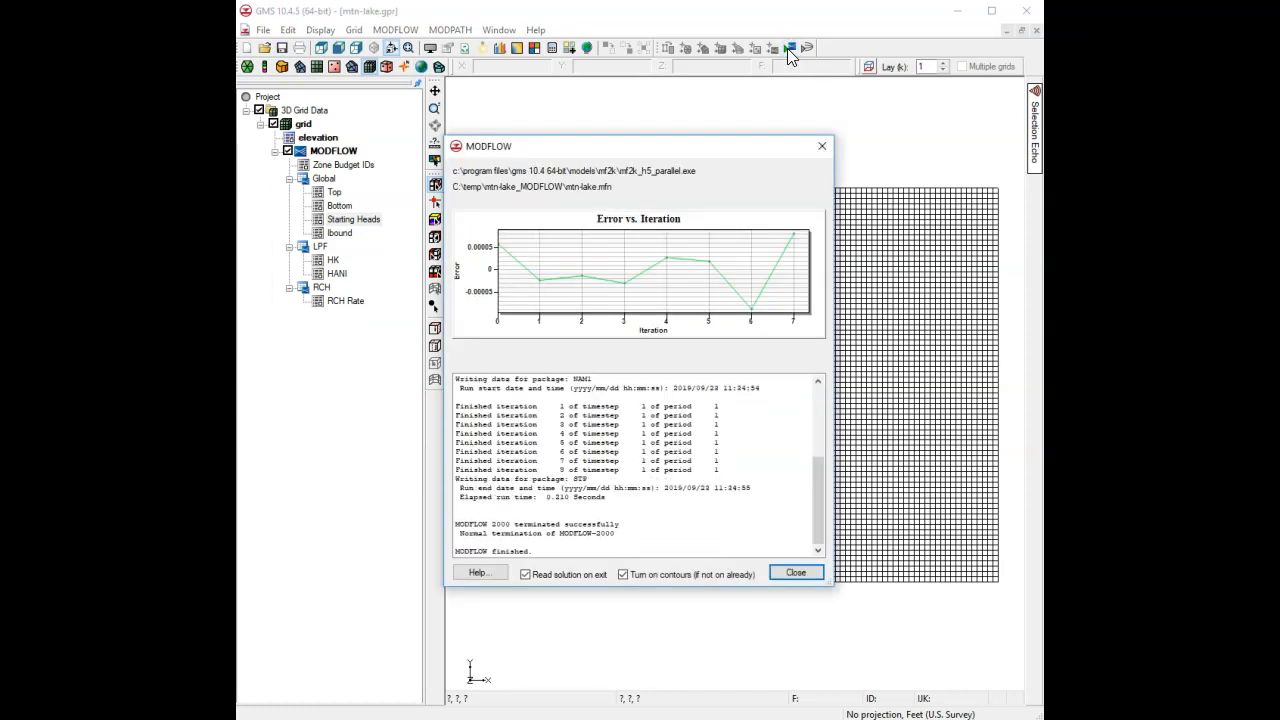
click(795, 574)
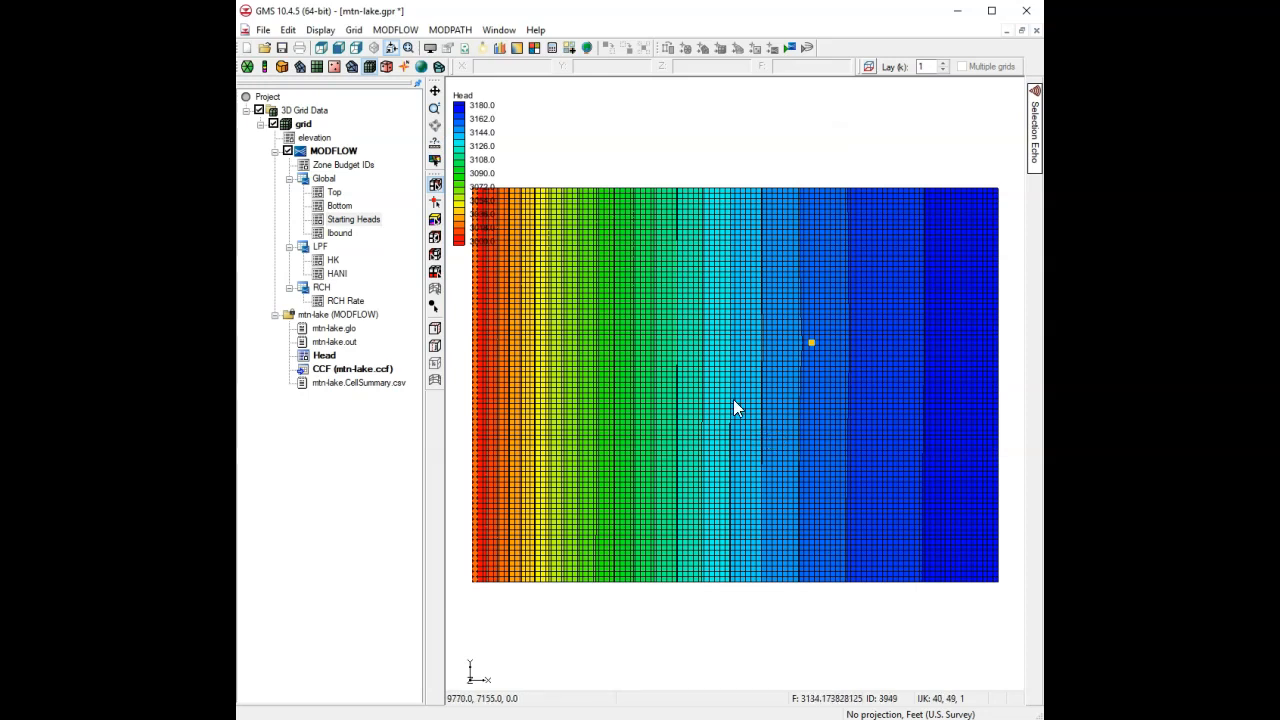
- Turn off the 3D grid's cell edges so only the Head contours and the well are displayed
click(430, 47)
click(588, 234)
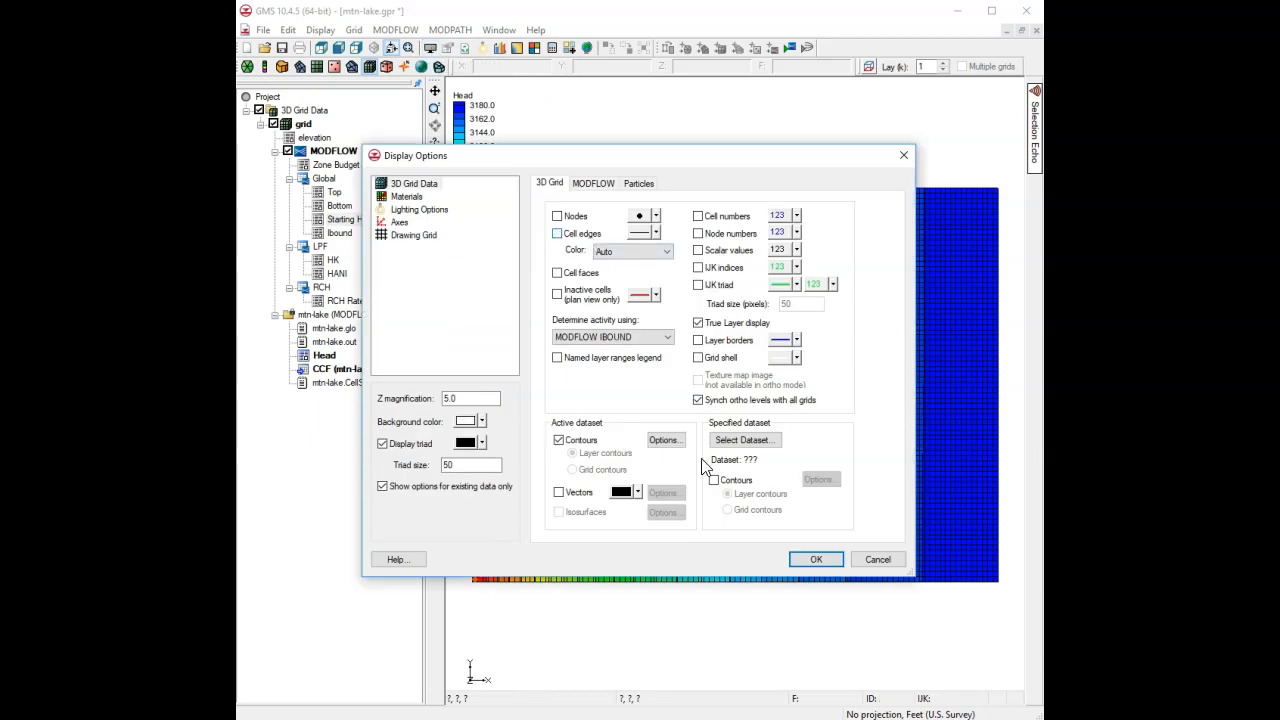
click(812, 558)
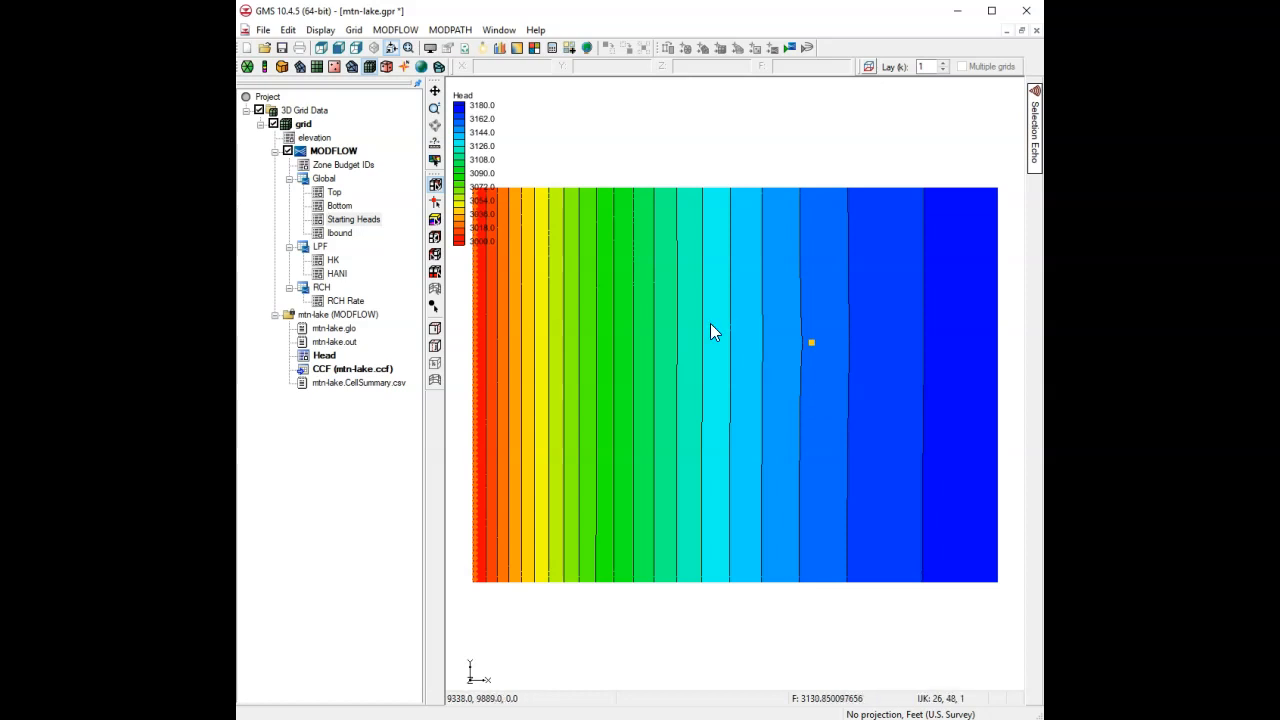
- Review the flow rate assigned to my_well in the well cell's sources/sinks without changing it
right_click(810, 340)
click(845, 350)
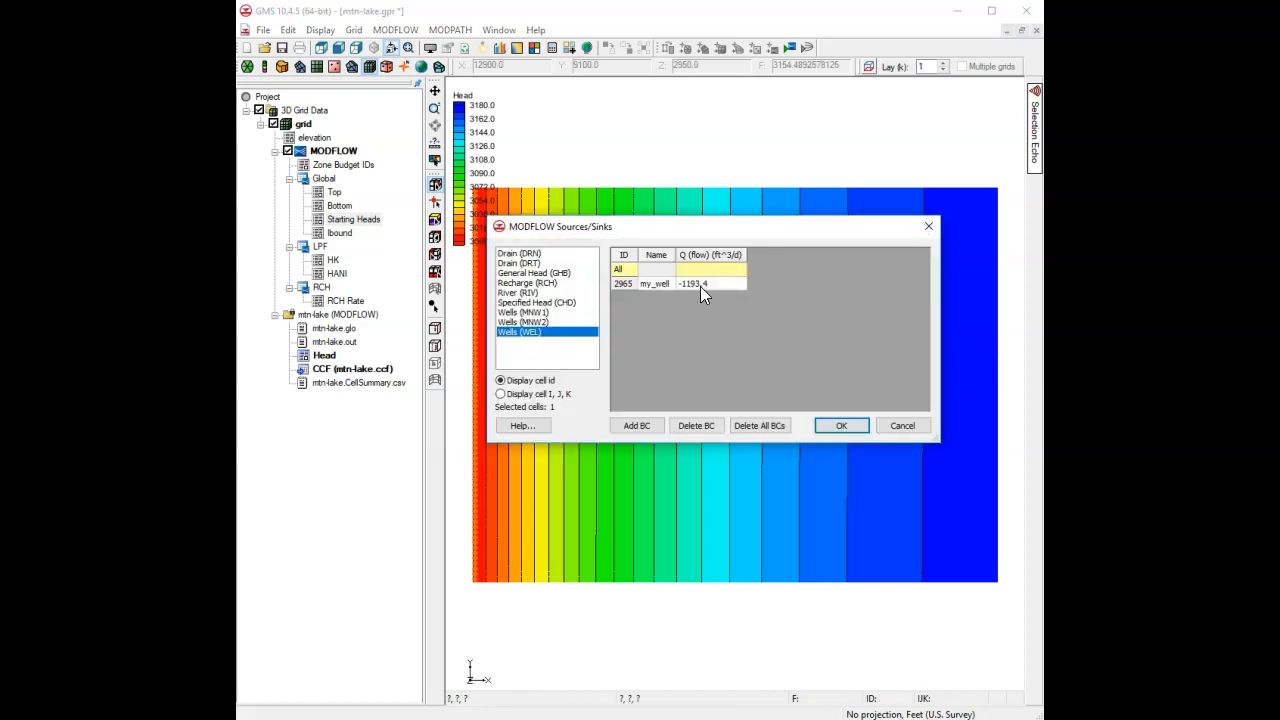
click(897, 428)
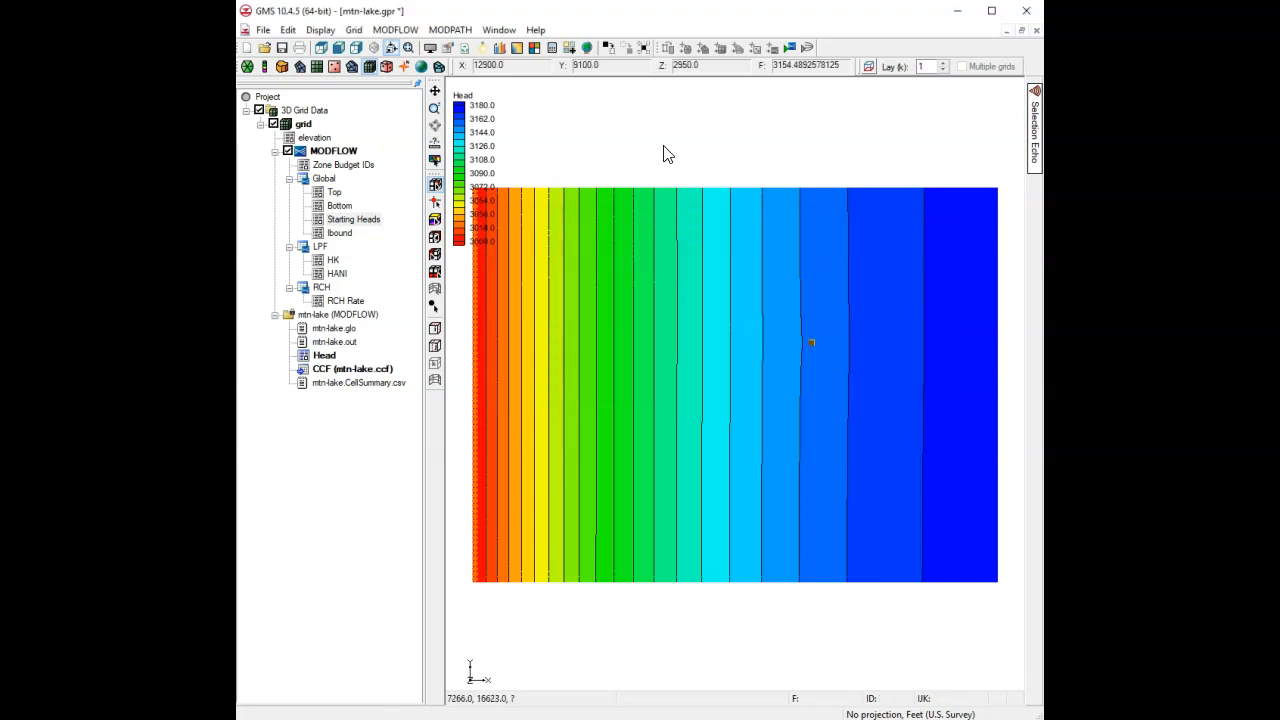
- Increase my_well's pumping rate about tenfold in the MODFLOW Well package by inserting an extra 0 in its Q (flow)
click(406, 32)
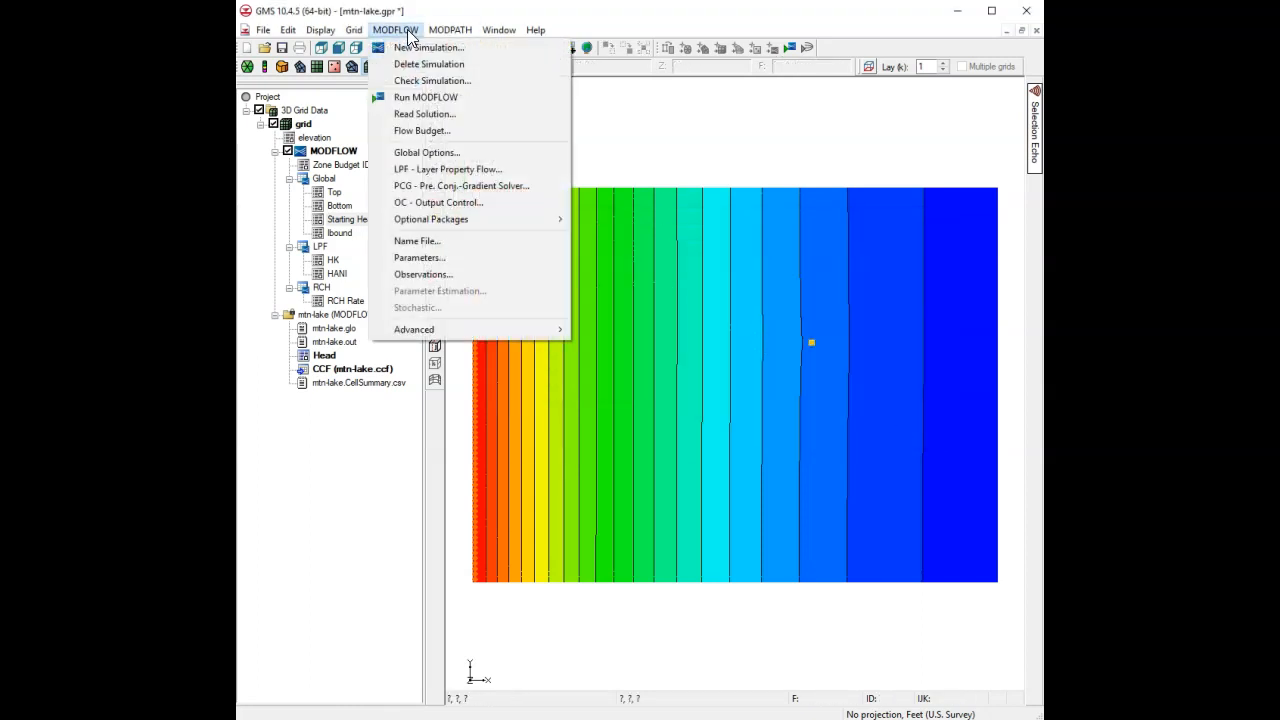
mouse_move(433, 214)
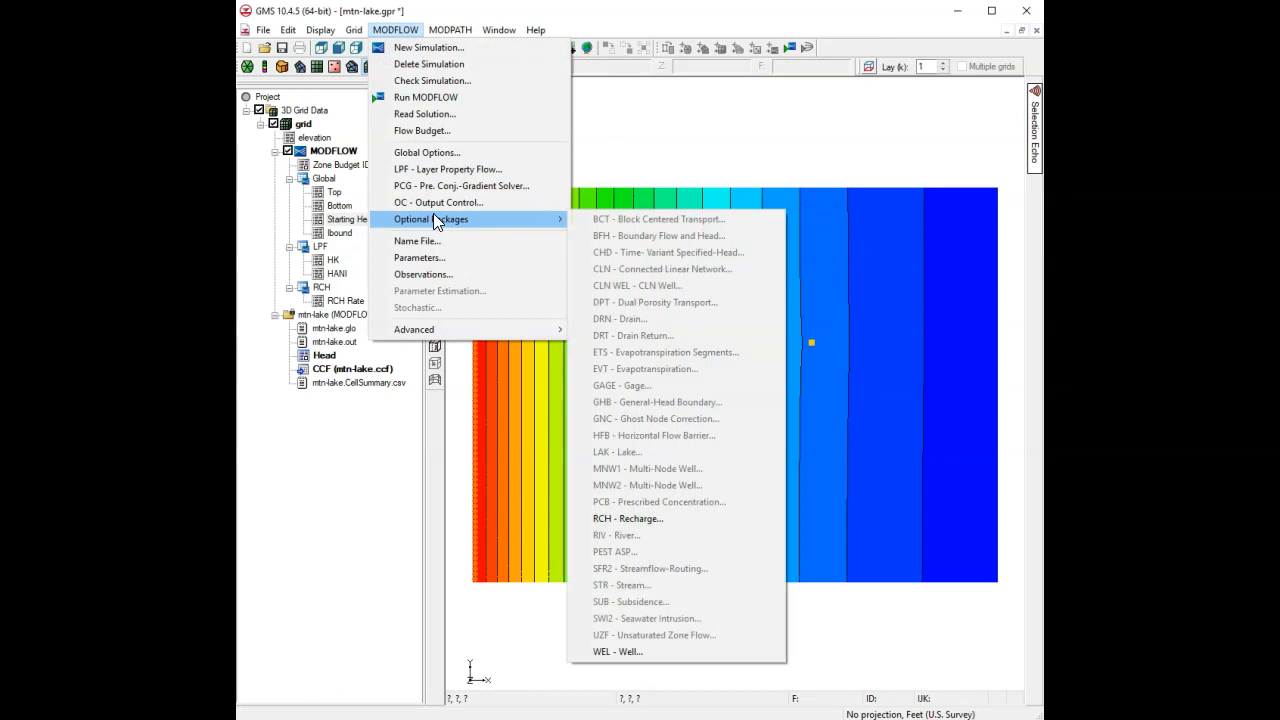
click(643, 651)
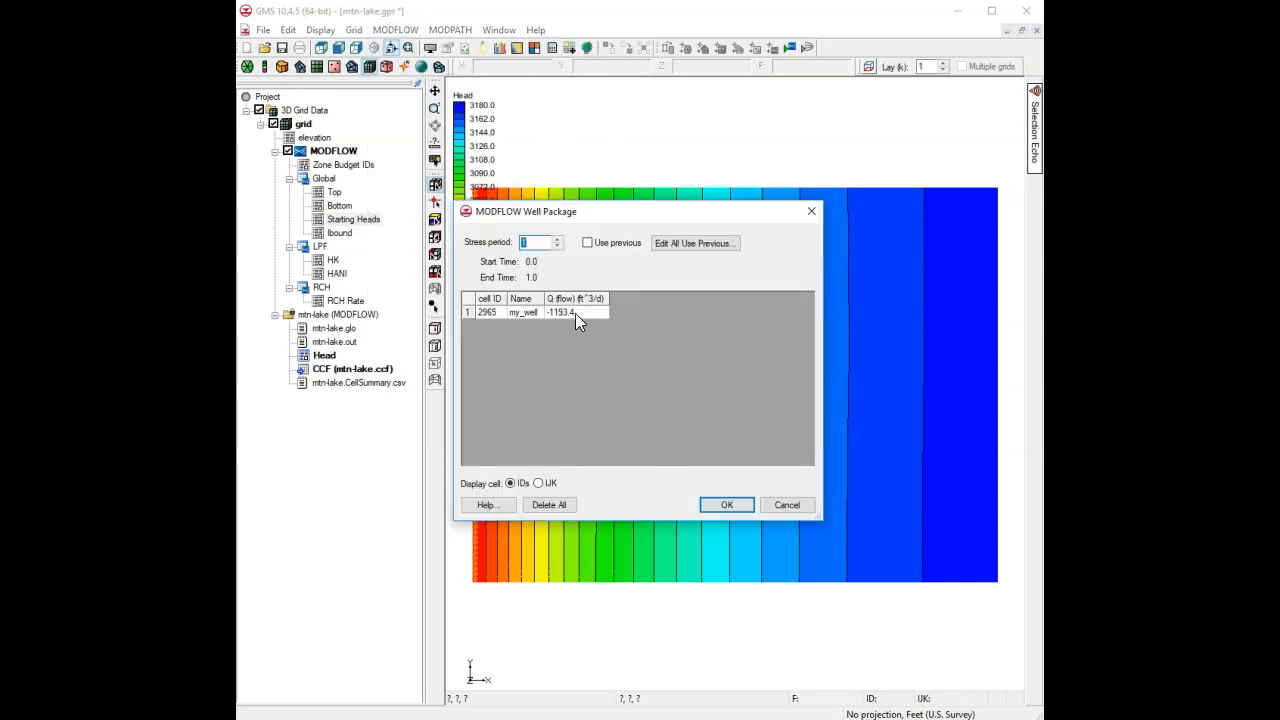
click(576, 313)
click(561, 312)
text(0)
click(733, 507)
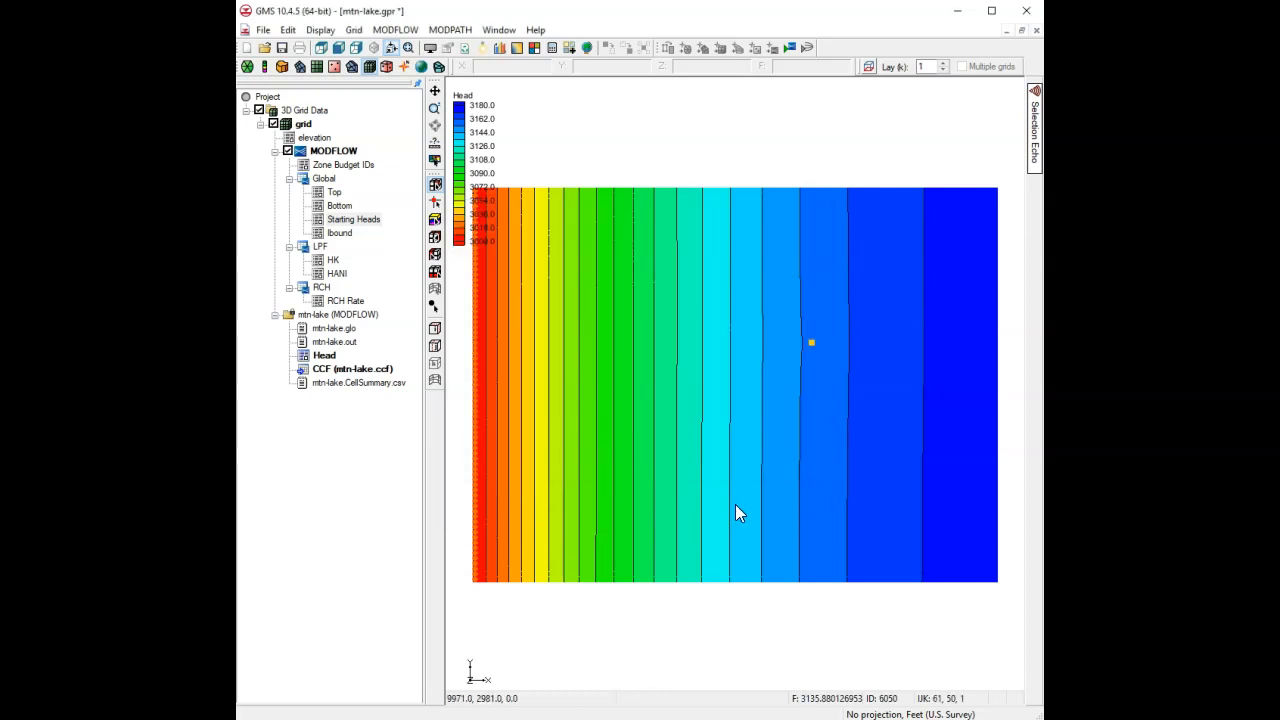
- Review the WEL1 - Well entry among the MODFLOW packages in the global options, leaving the settings unchanged
click(391, 33)
click(443, 154)
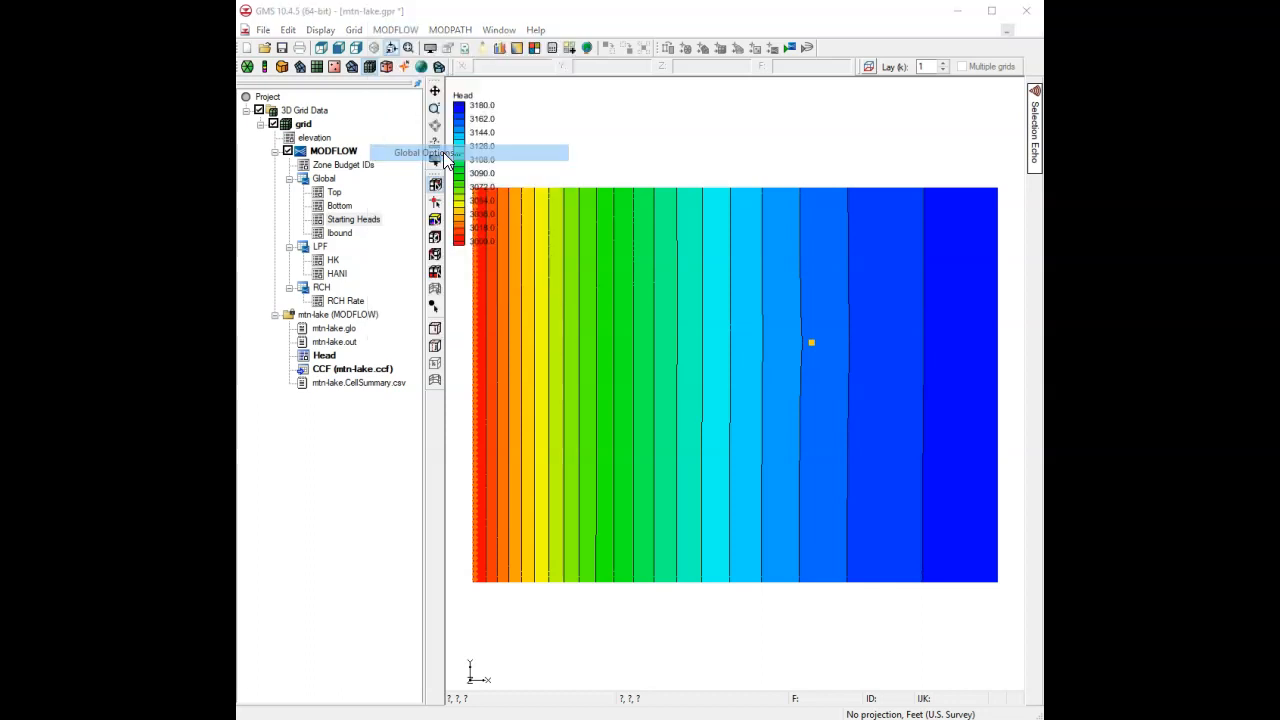
click(725, 301)
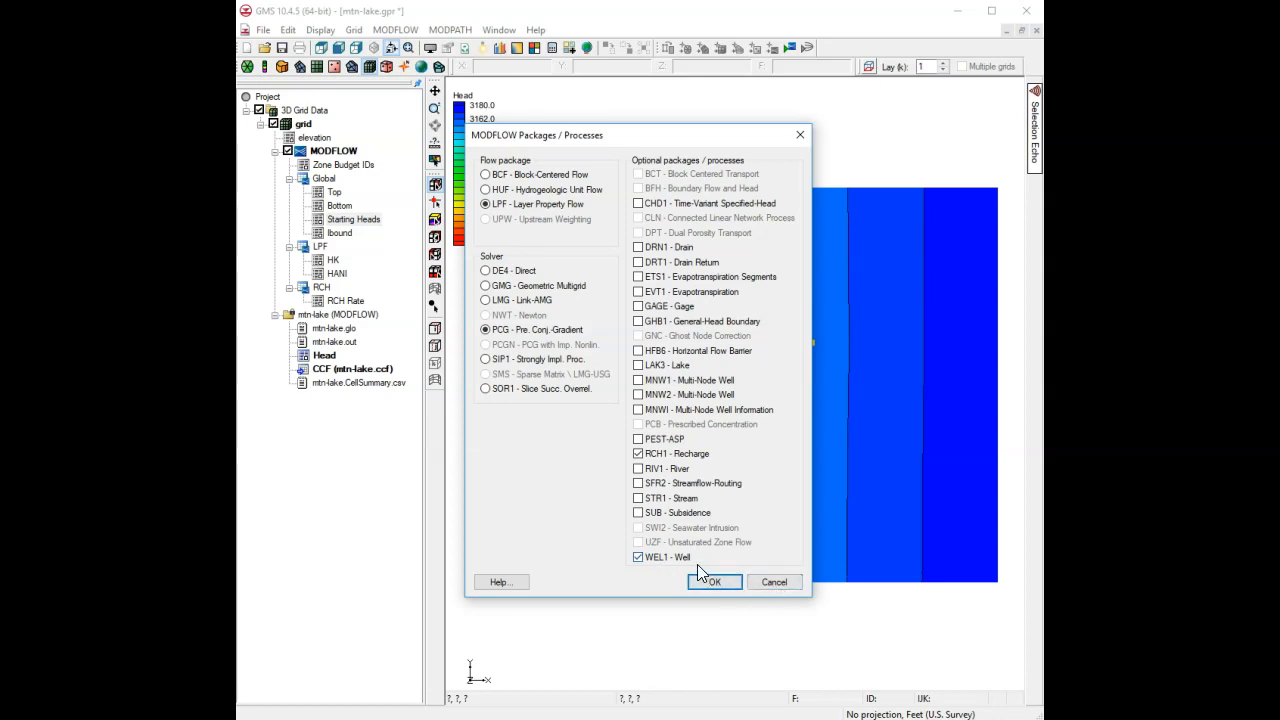
click(765, 582)
click(756, 534)
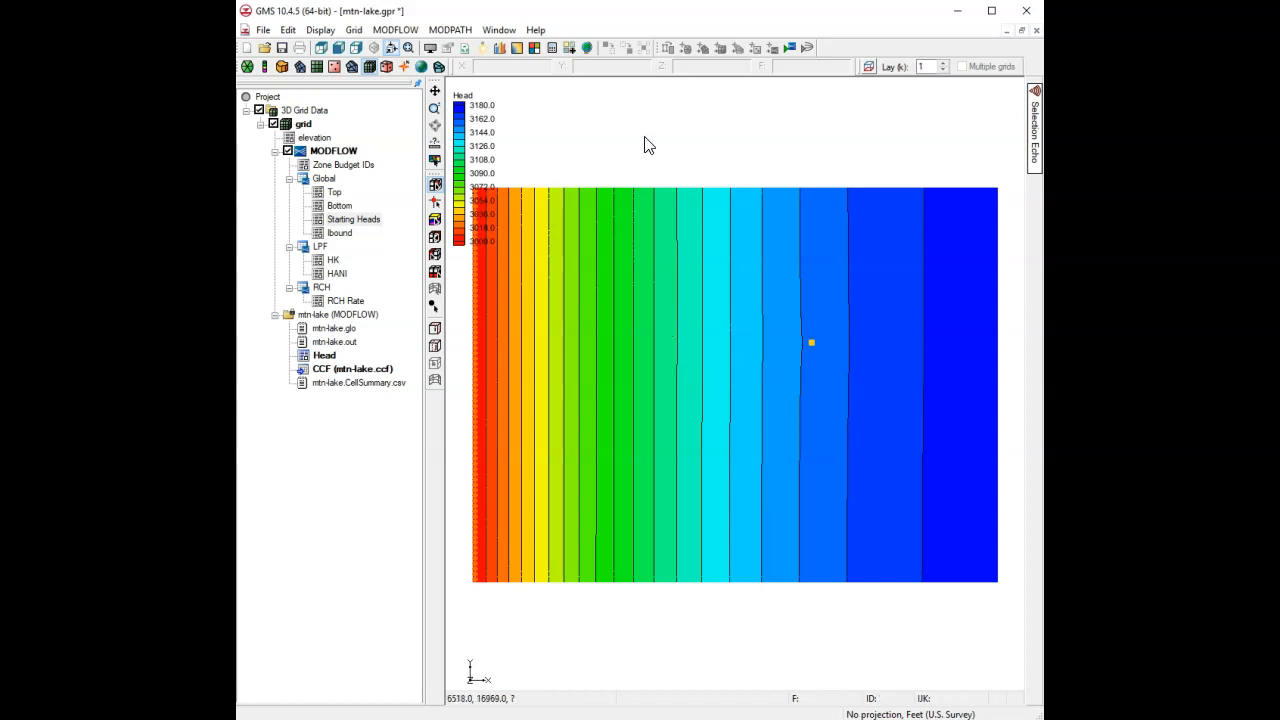
- Save the project, run MODFLOW with my_well's increased pumping rate, and read in the solution
click(281, 47)
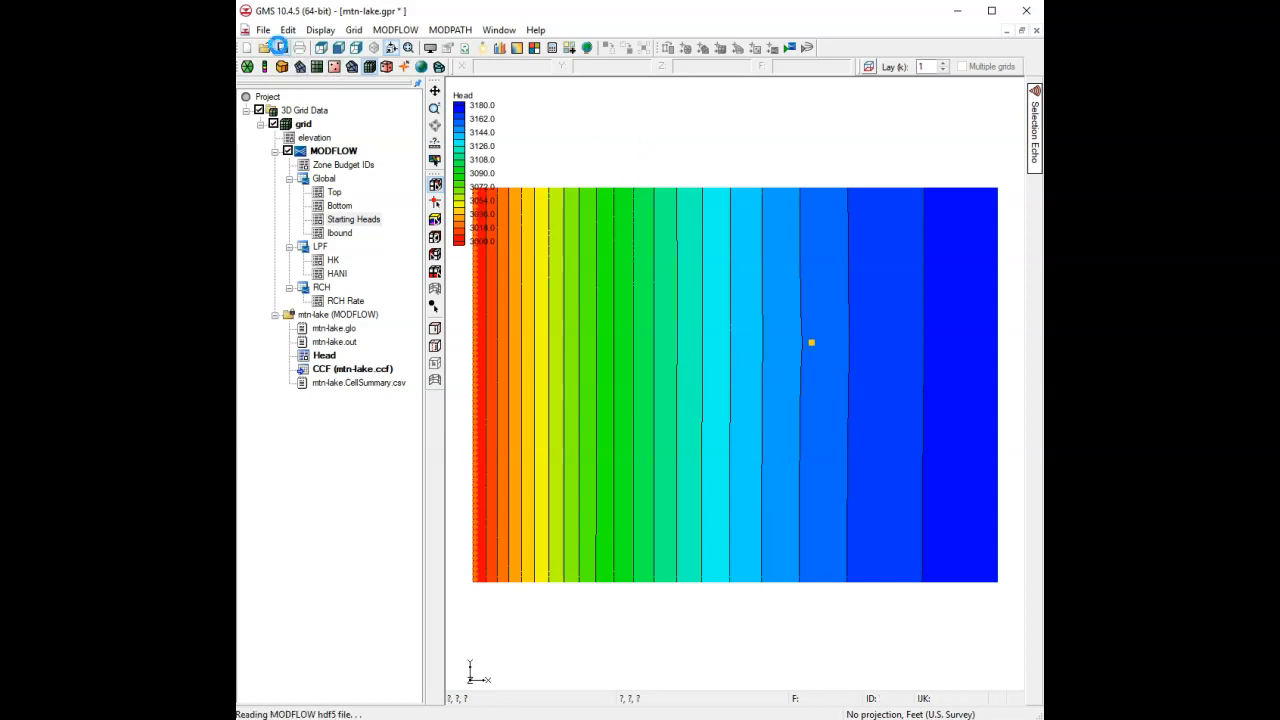
click(789, 46)
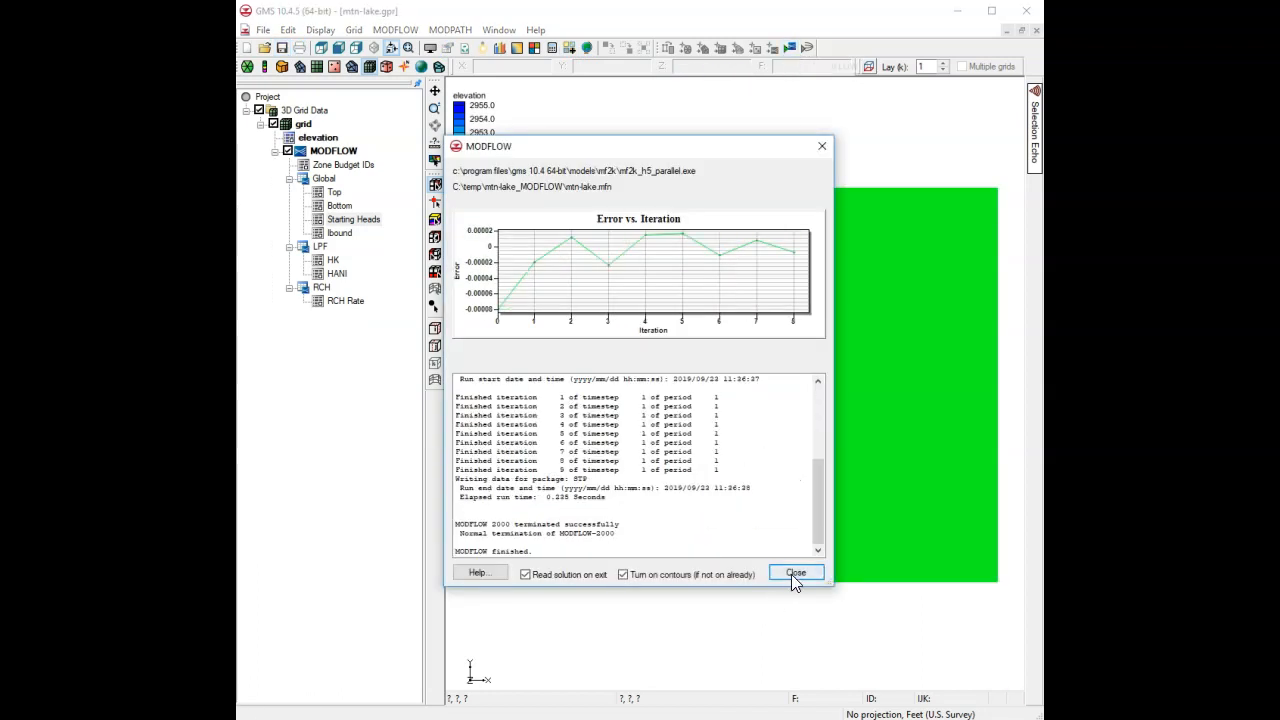
click(791, 573)
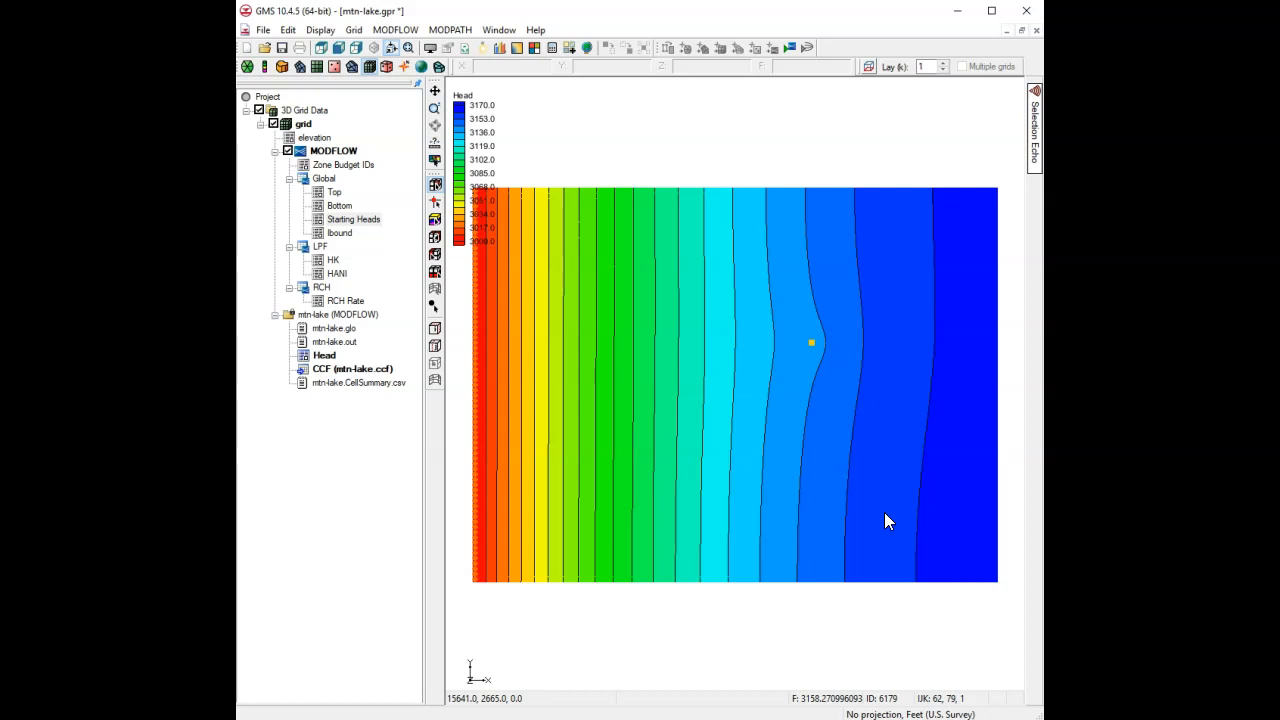
- Inspect the Head values of several grid cells in the green contour zone and southwest of my_well
click(629, 391)
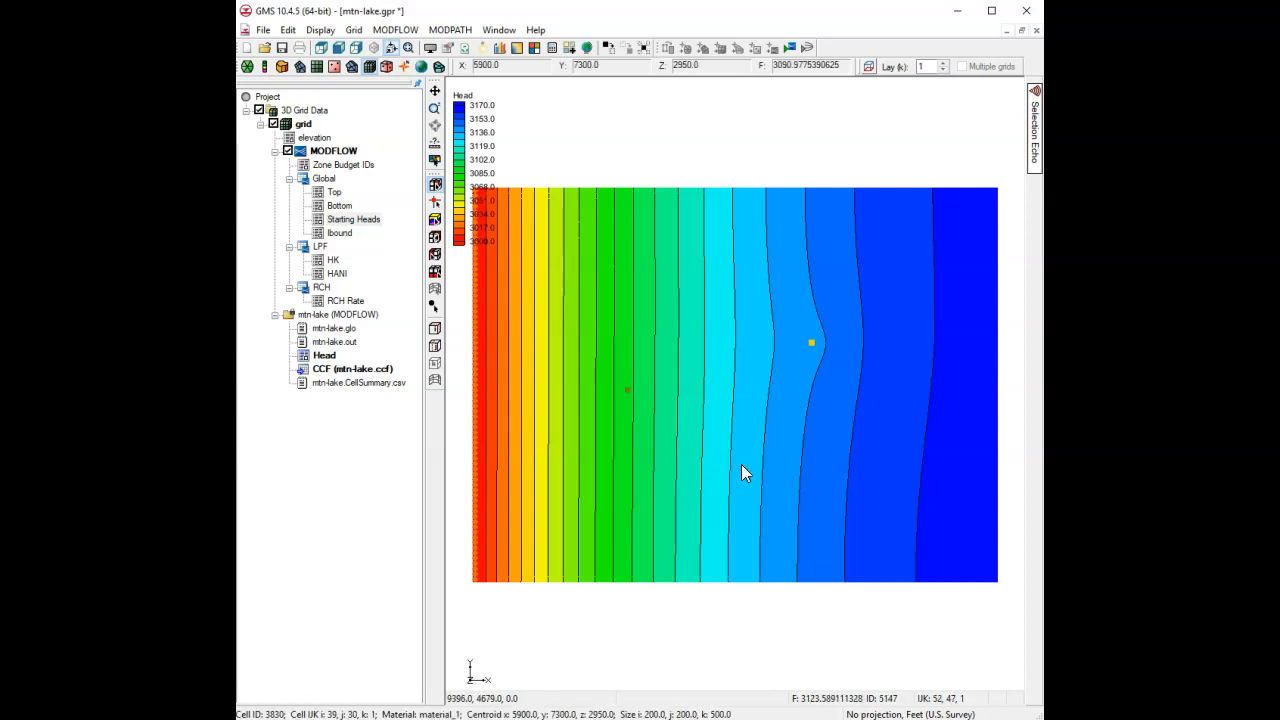
click(781, 433)
click(642, 388)
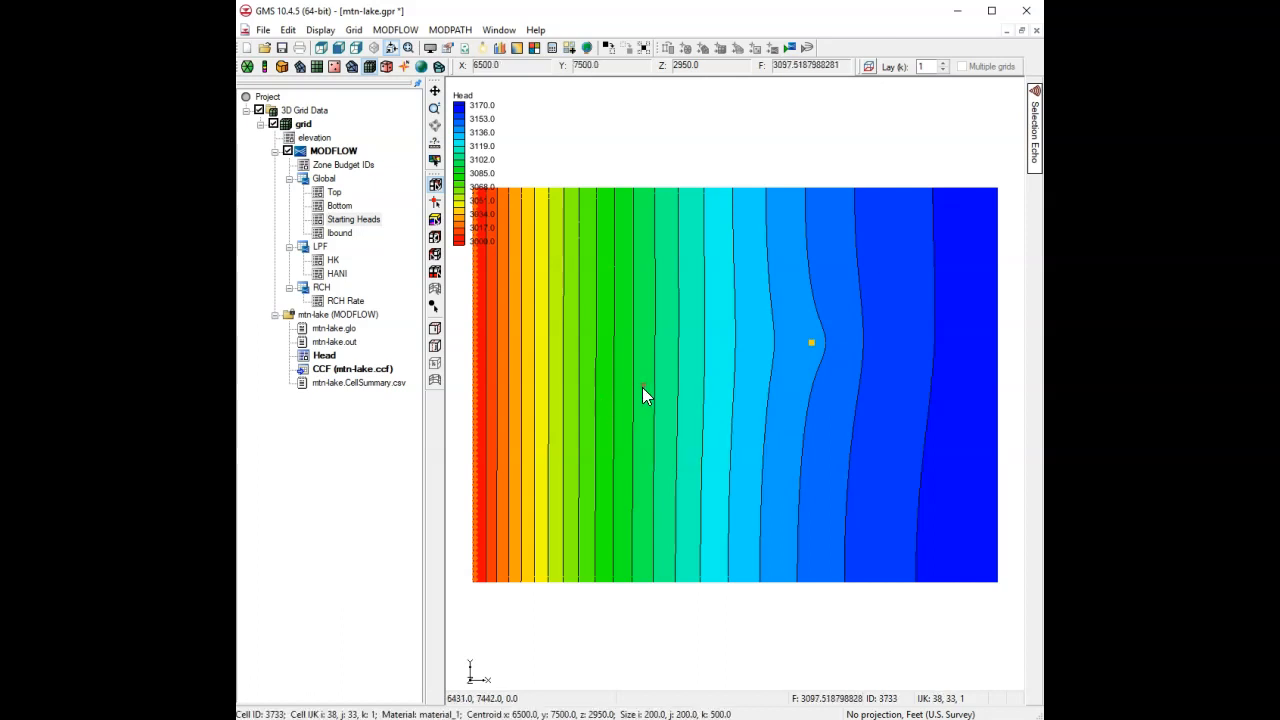
click(782, 434)
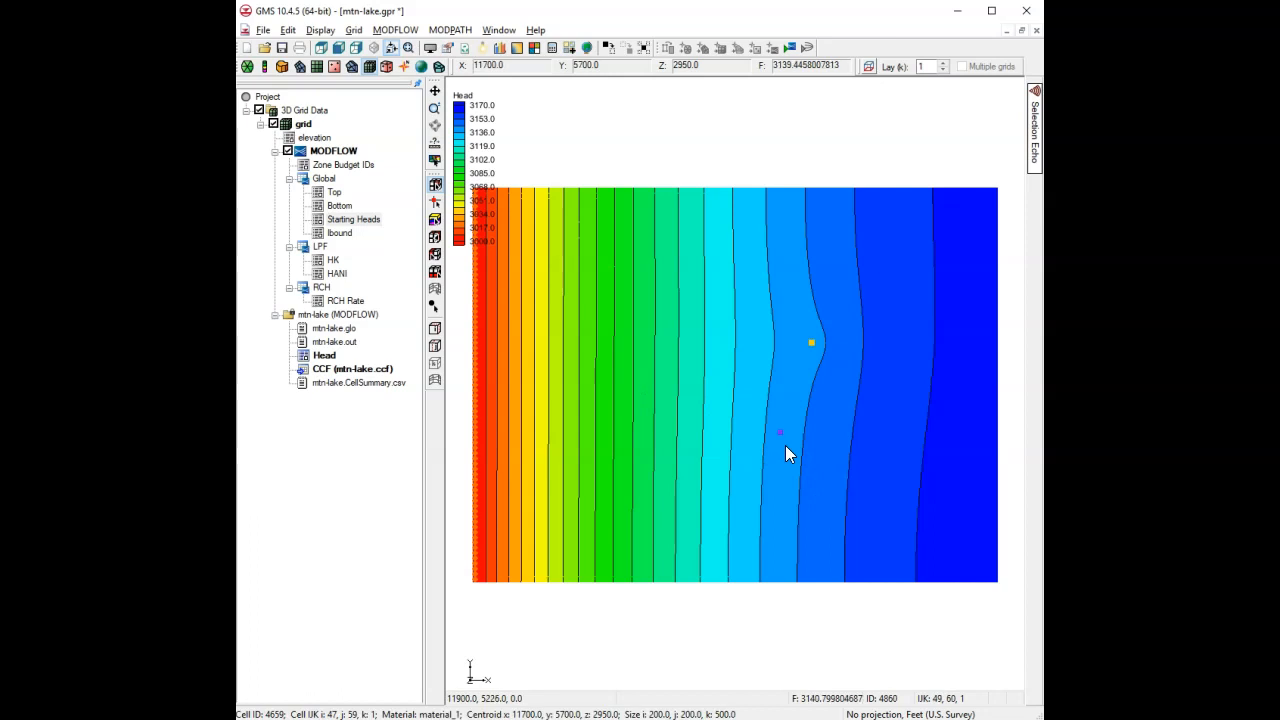
click(659, 360)
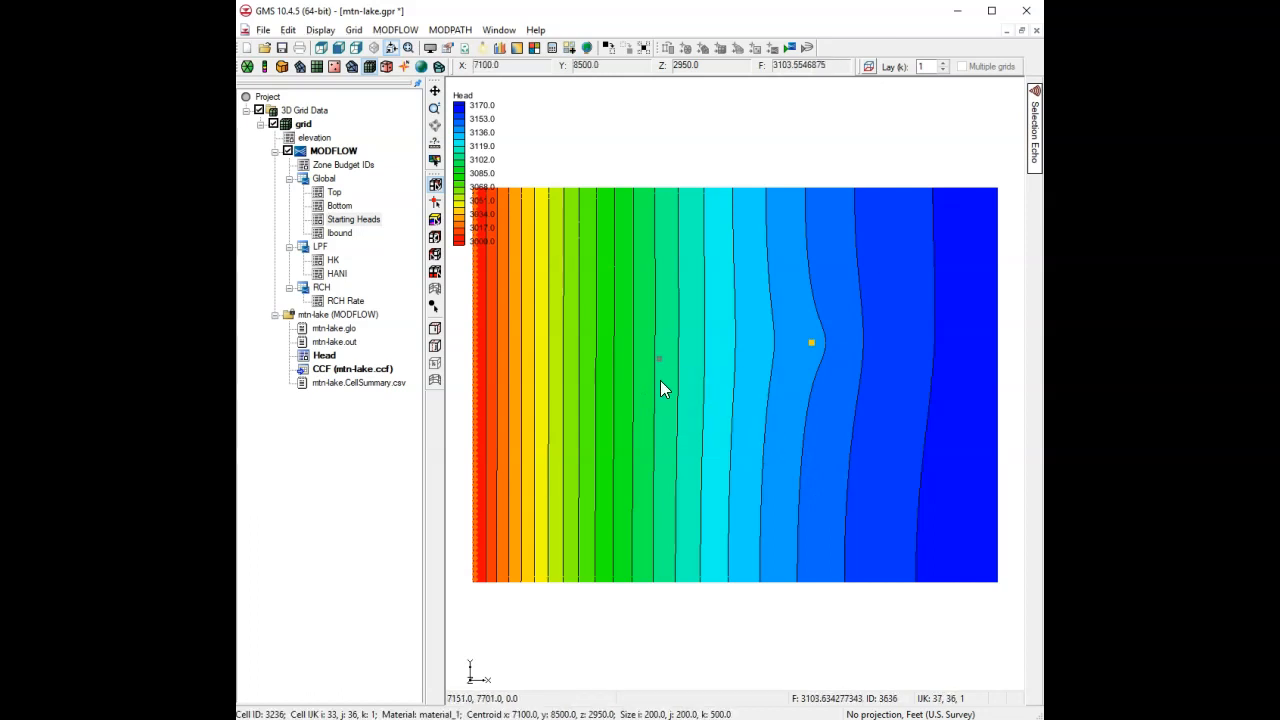
- Add a second well (WEL) to cell 3937 in the green contour zone with Q (flow) -11930 ft^3/d
right_click(664, 393)
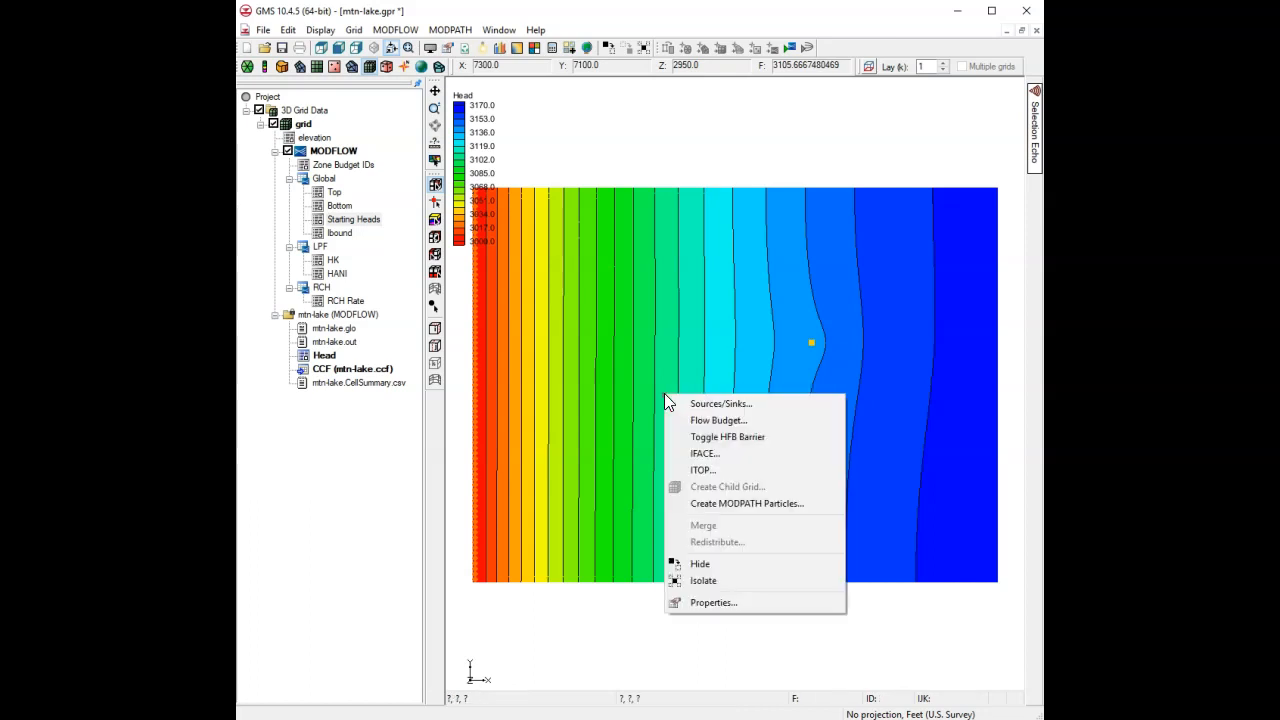
click(696, 404)
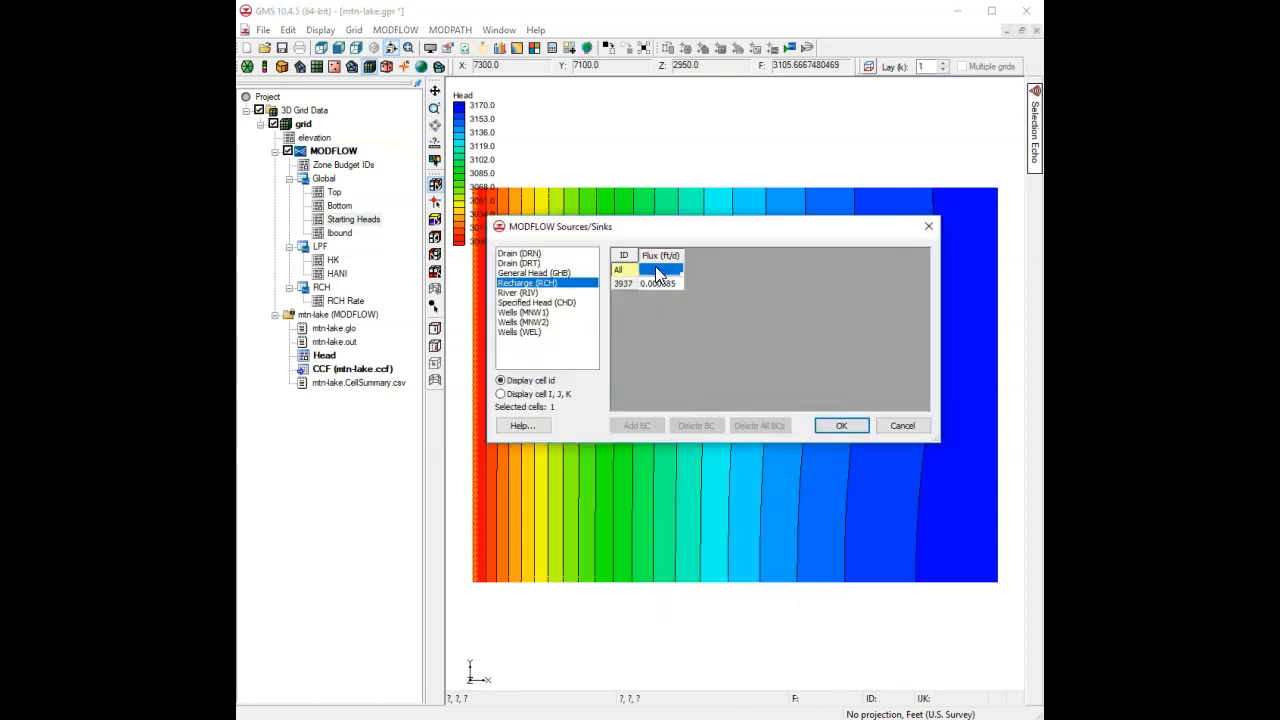
click(568, 332)
click(637, 426)
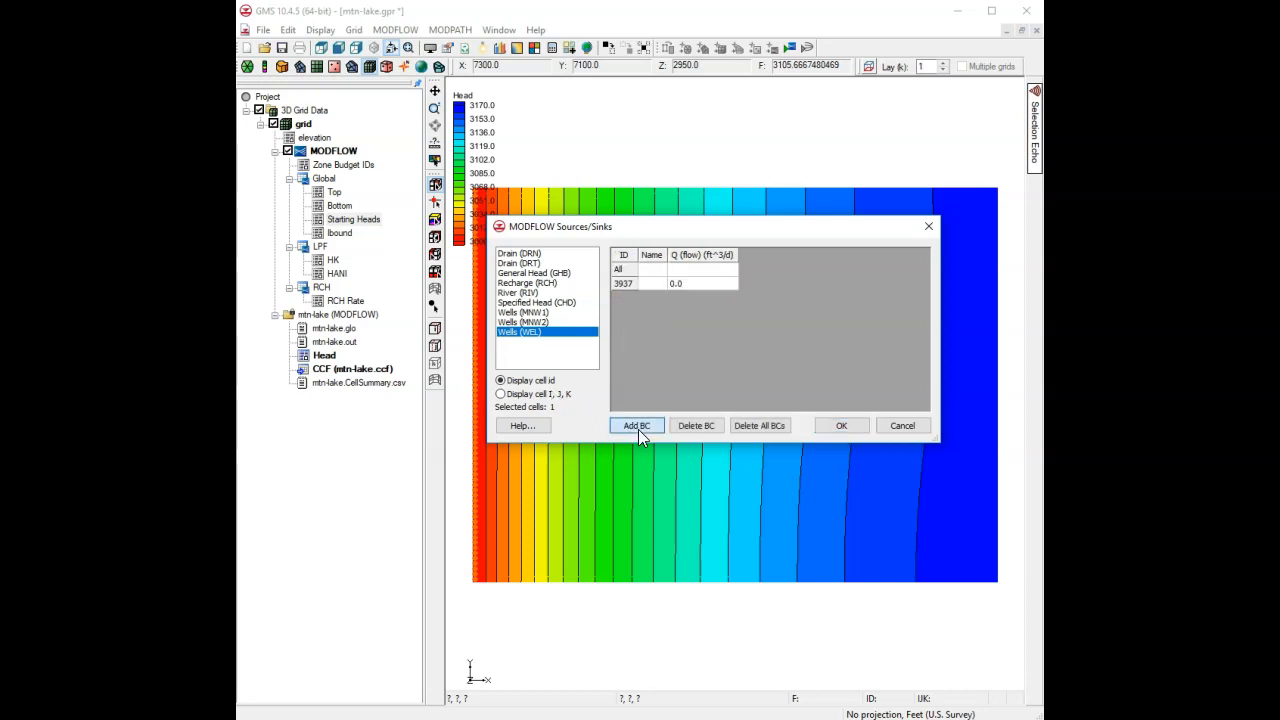
click(690, 285)
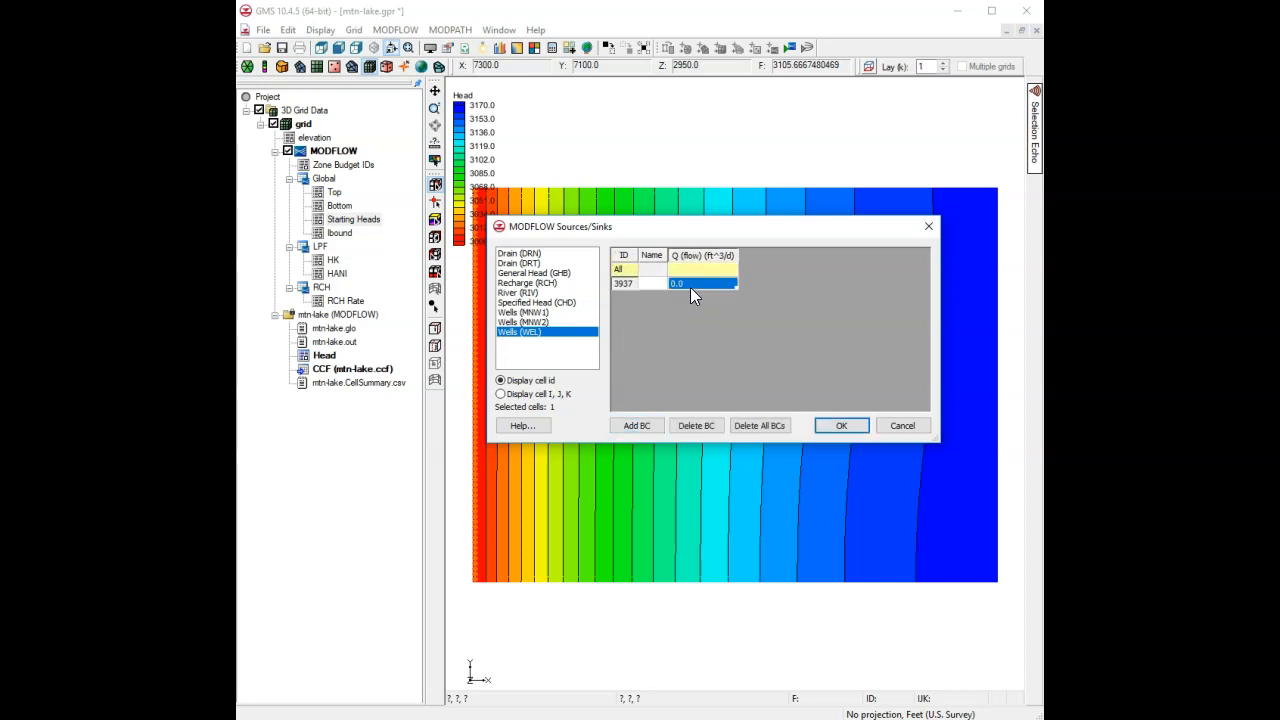
text(-11930)
click(850, 426)
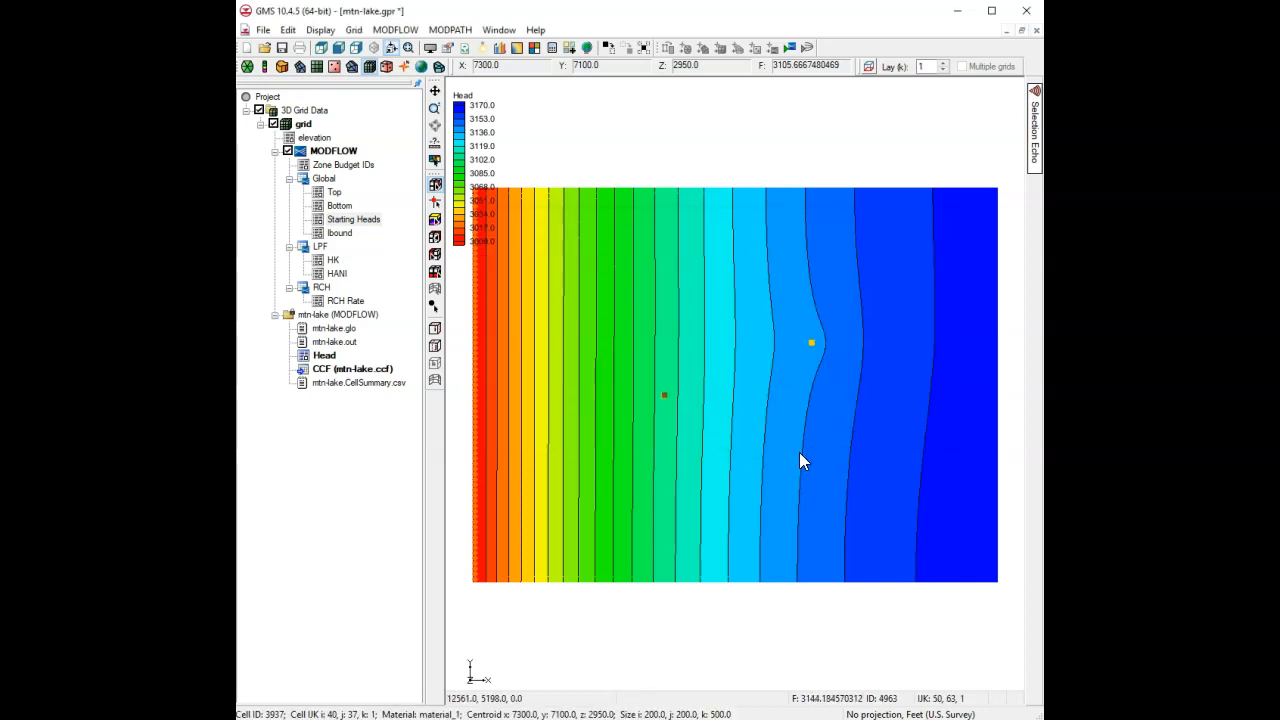
- Save the project, run MODFLOW with both wells, and read in the solution
click(283, 47)
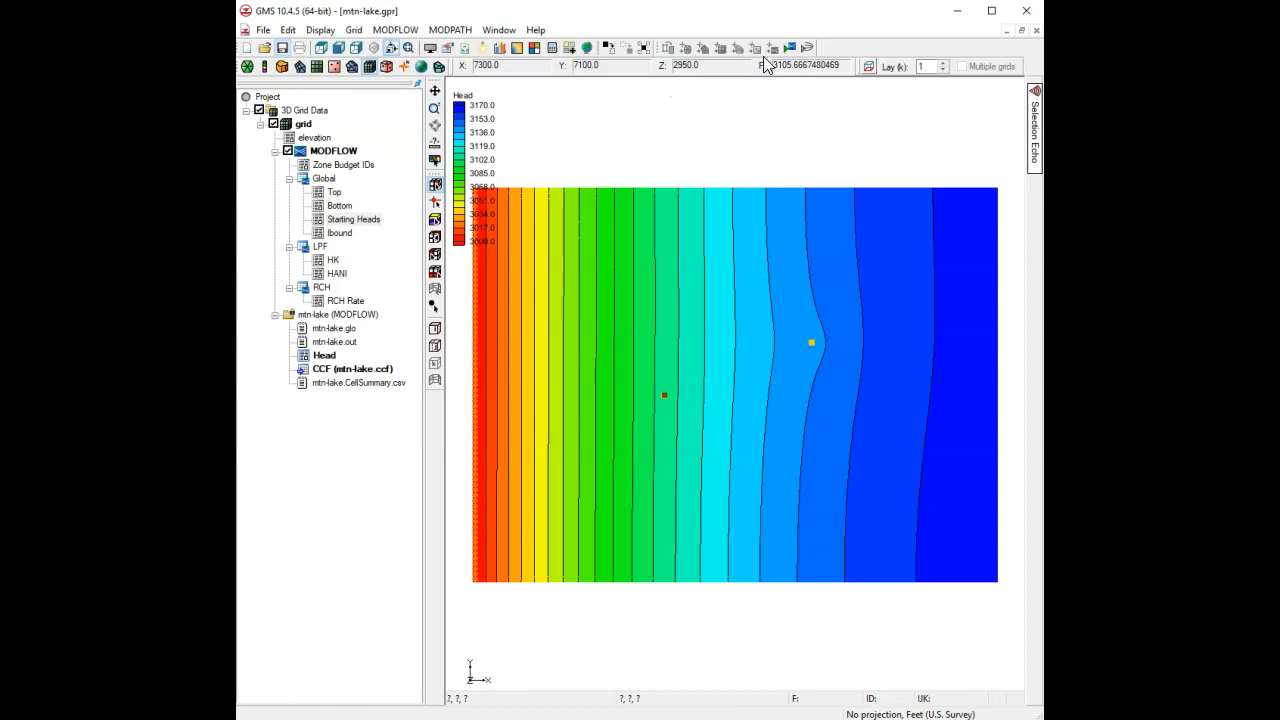
click(791, 47)
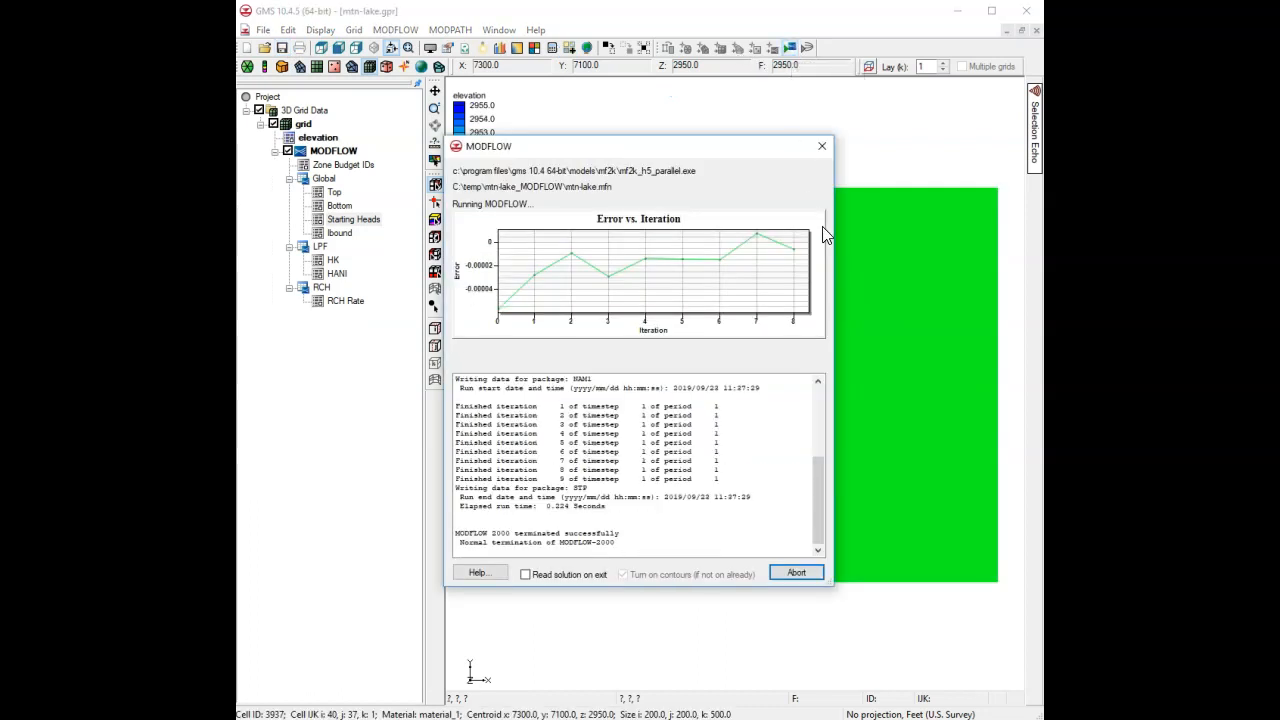
click(795, 574)
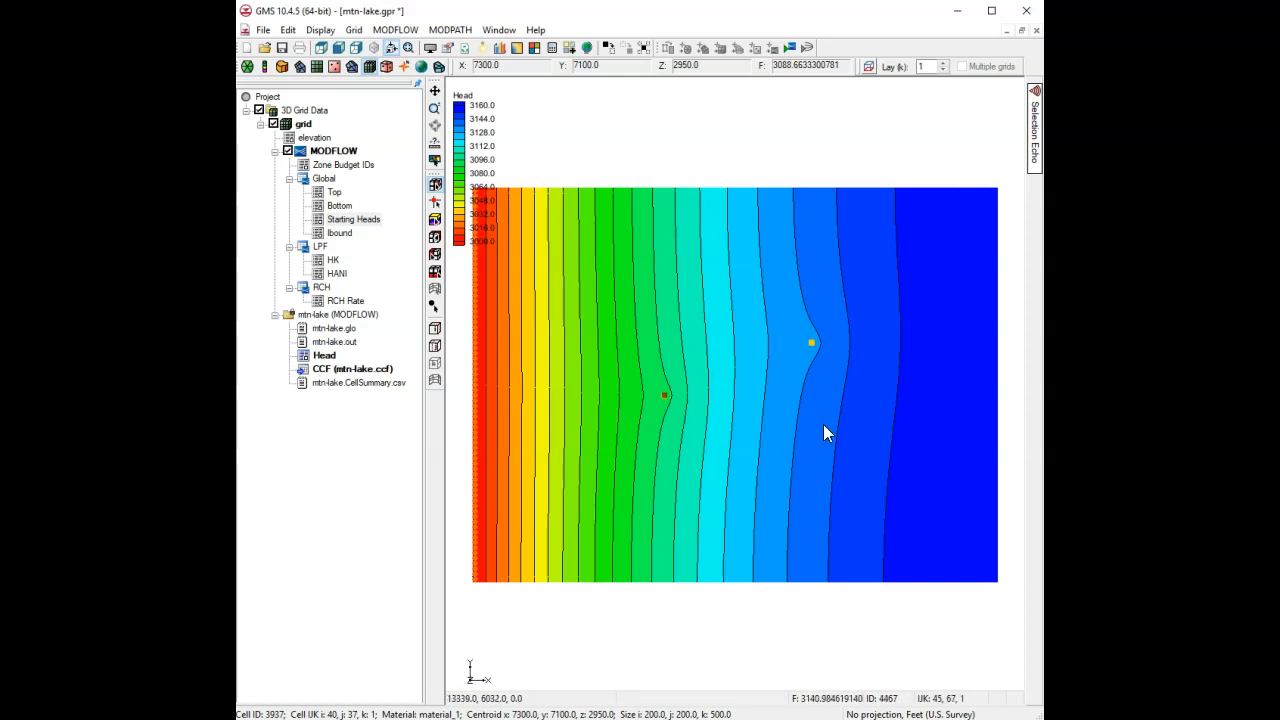
- Set the horizontal hydraulic conductivity (HK) of the whole grid to a constant 1 ft/d
click(333, 261)
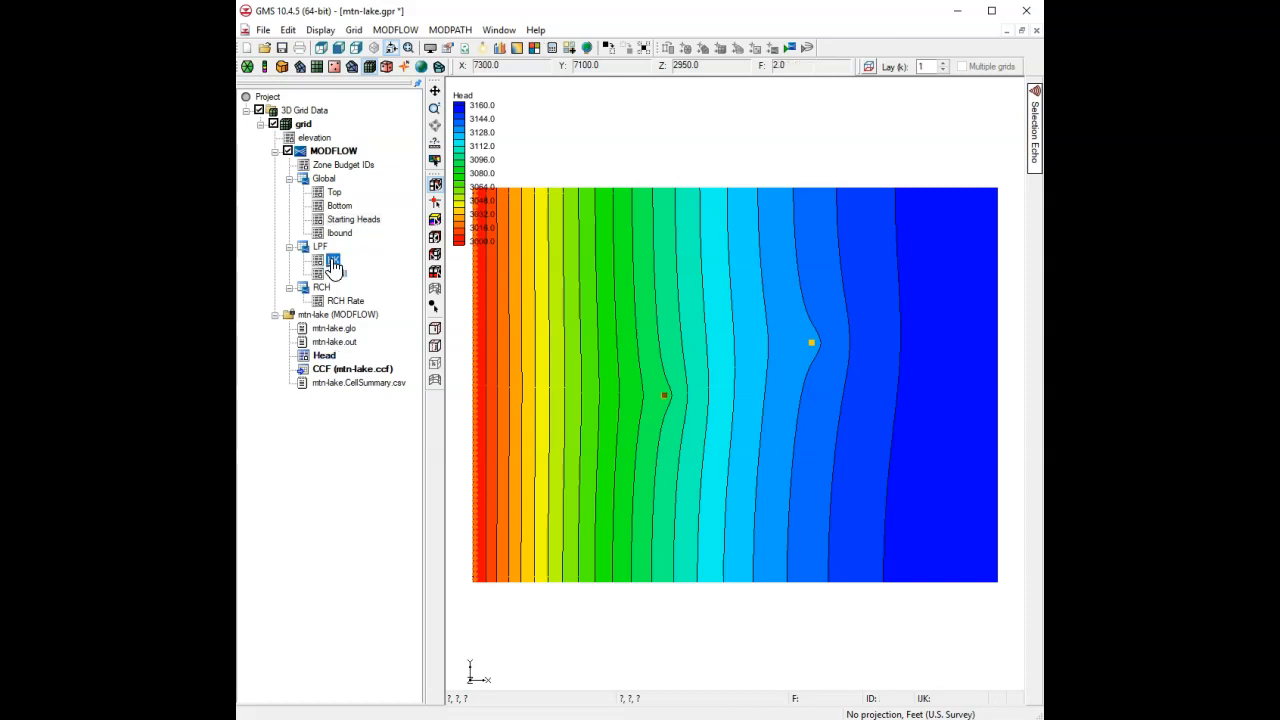
double_click(333, 261)
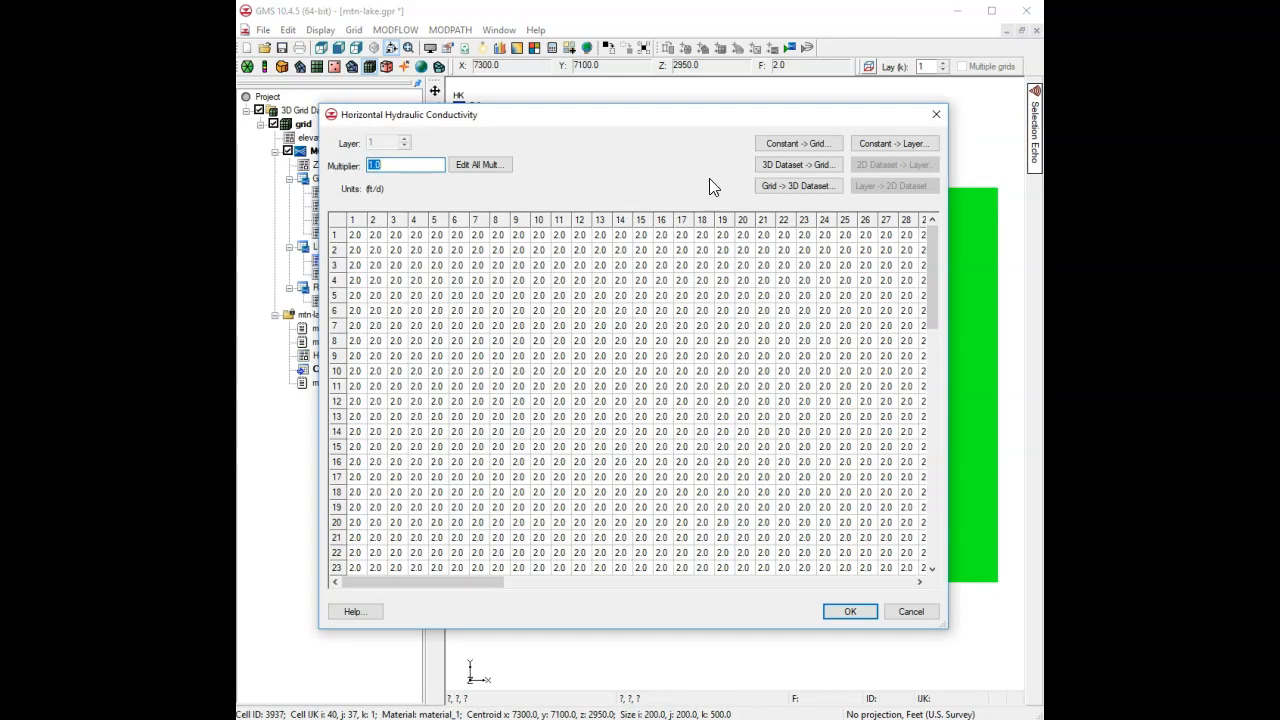
click(792, 145)
text(1)
click(652, 404)
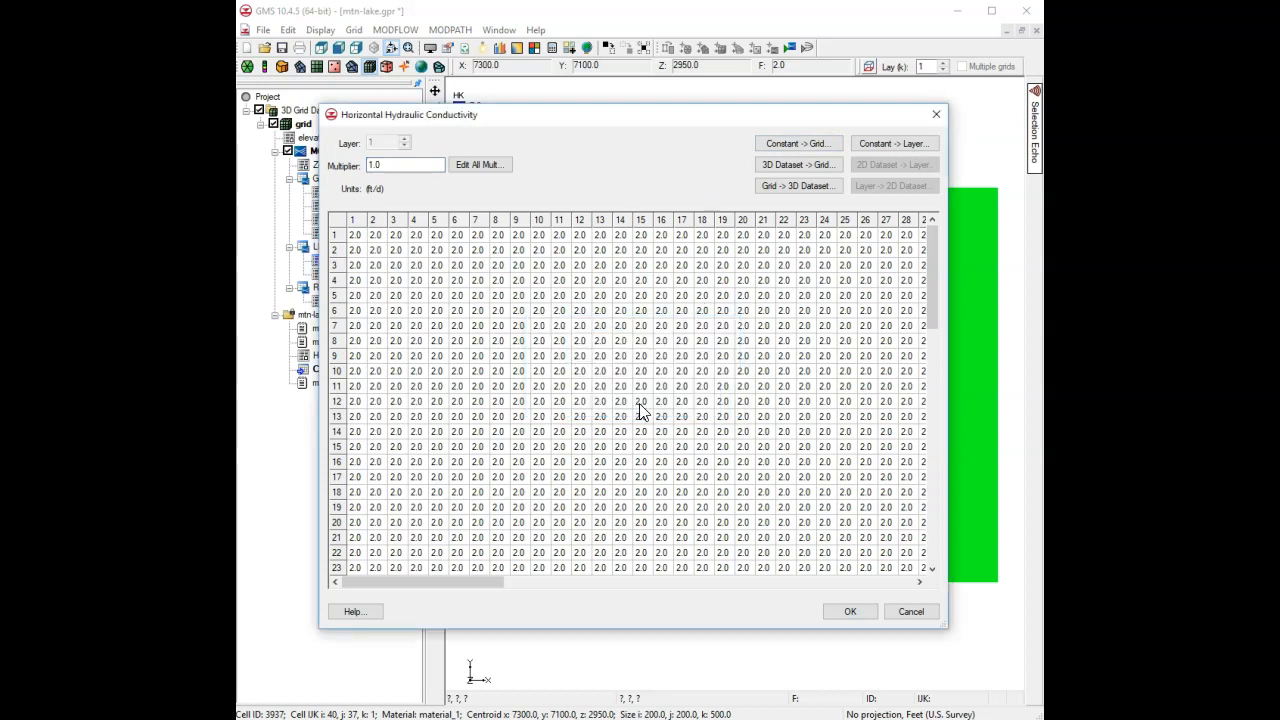
click(850, 611)
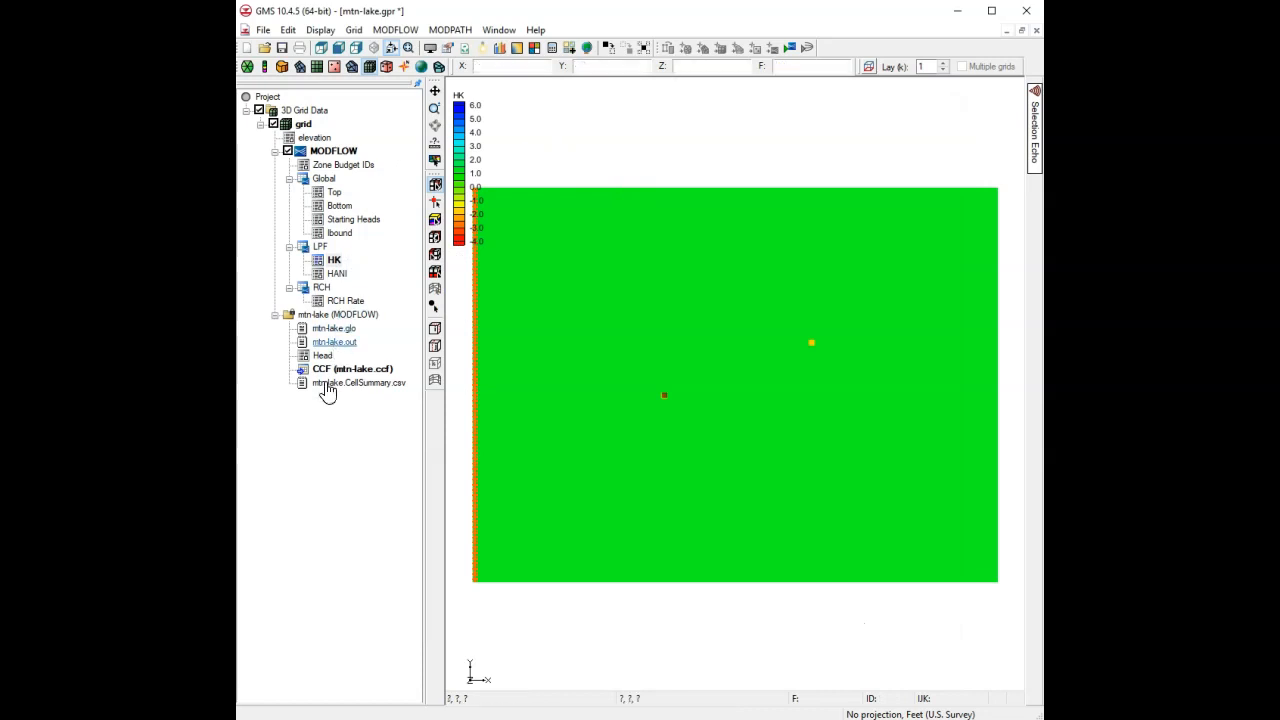
- Save the project, rerun MODFLOW with the reduced hydraulic conductivity, and read in the solution
click(281, 47)
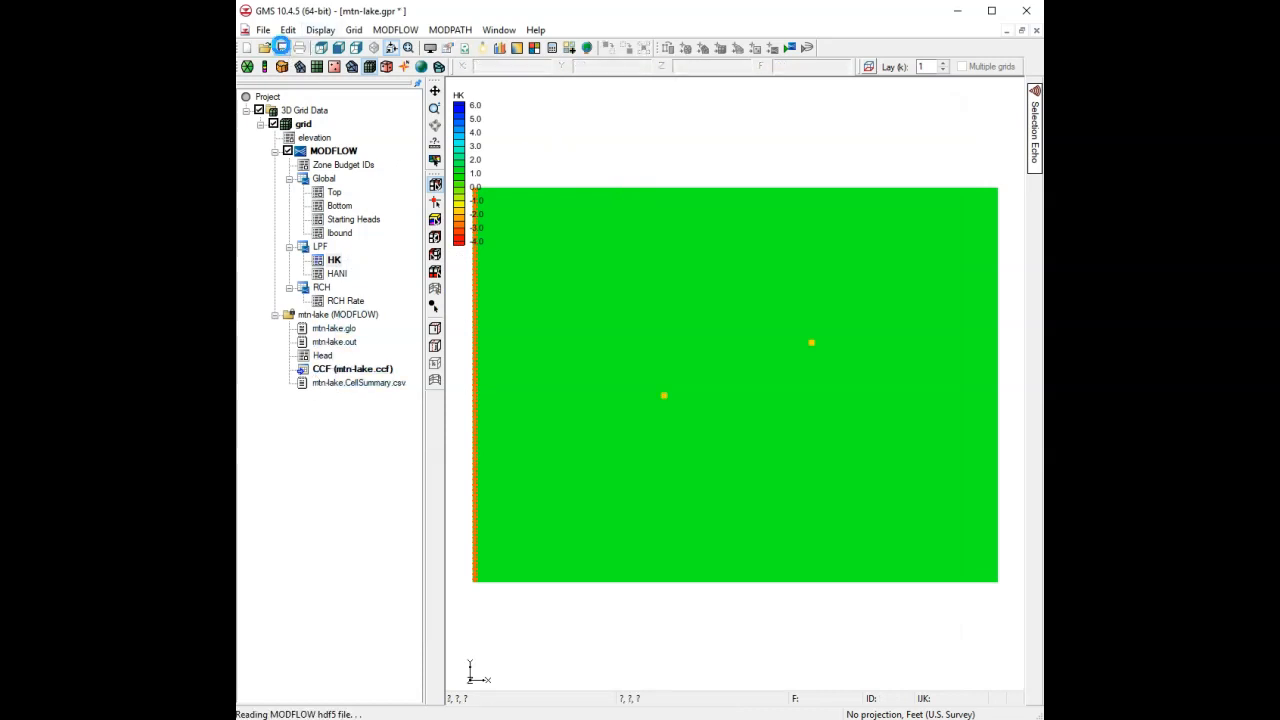
click(791, 46)
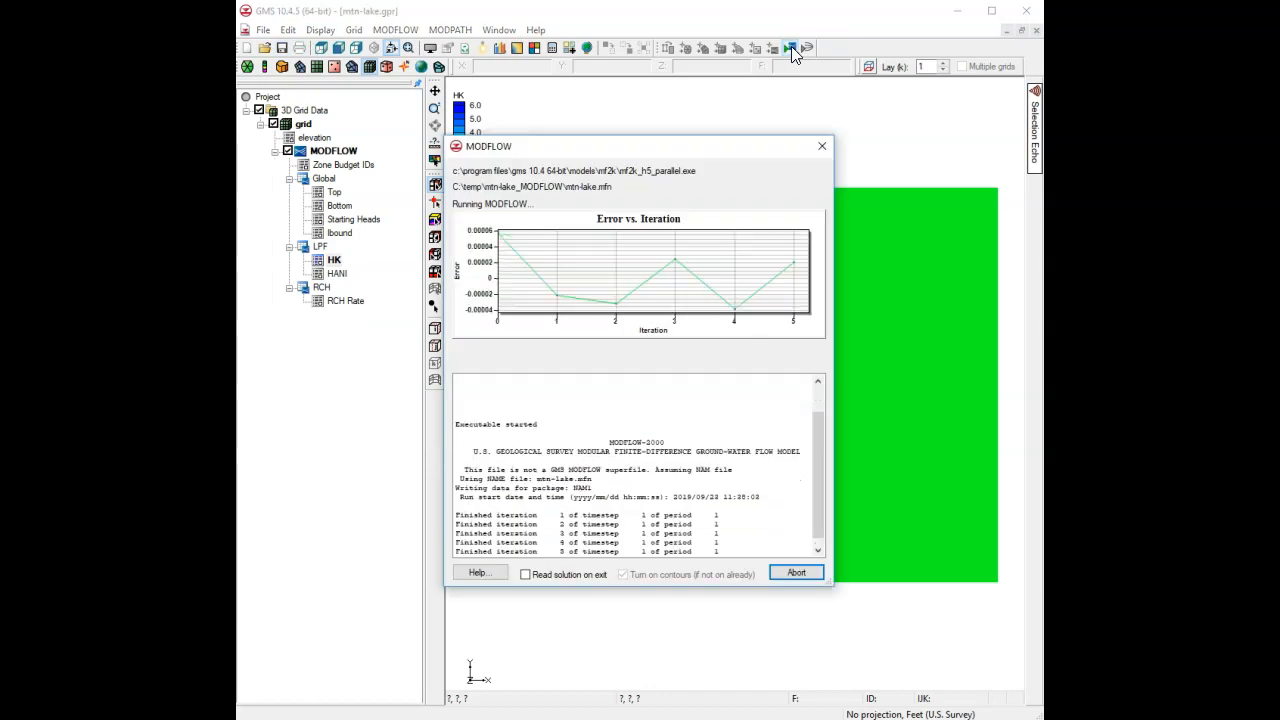
click(796, 572)
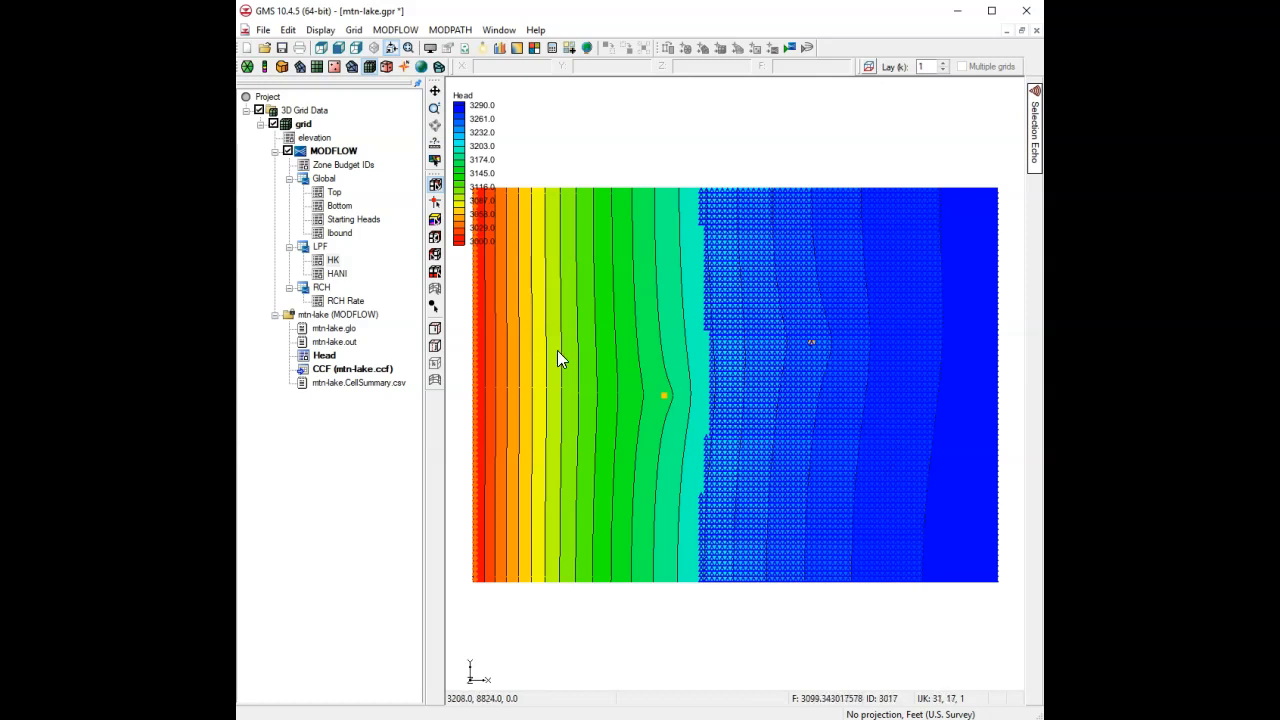
- Turn on the MODFLOW symbol legend, check a marked cell south of my_well against it, and deselect the cell
click(431, 50)
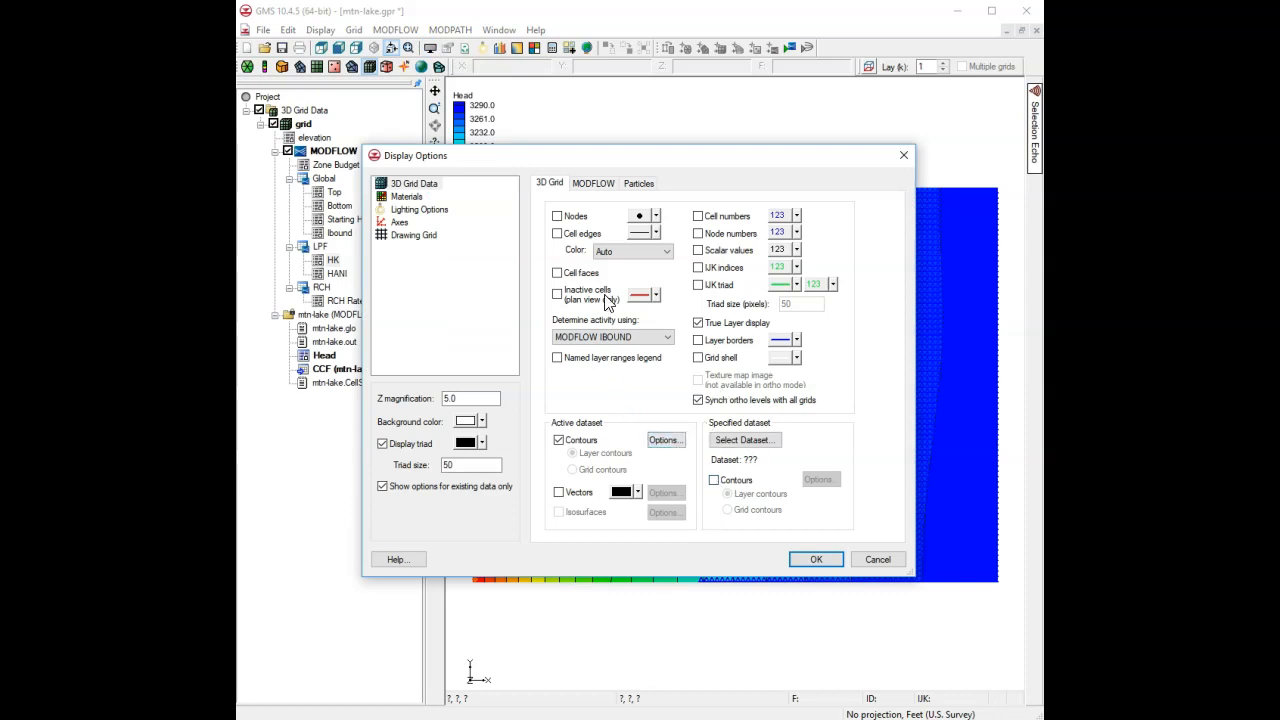
click(588, 186)
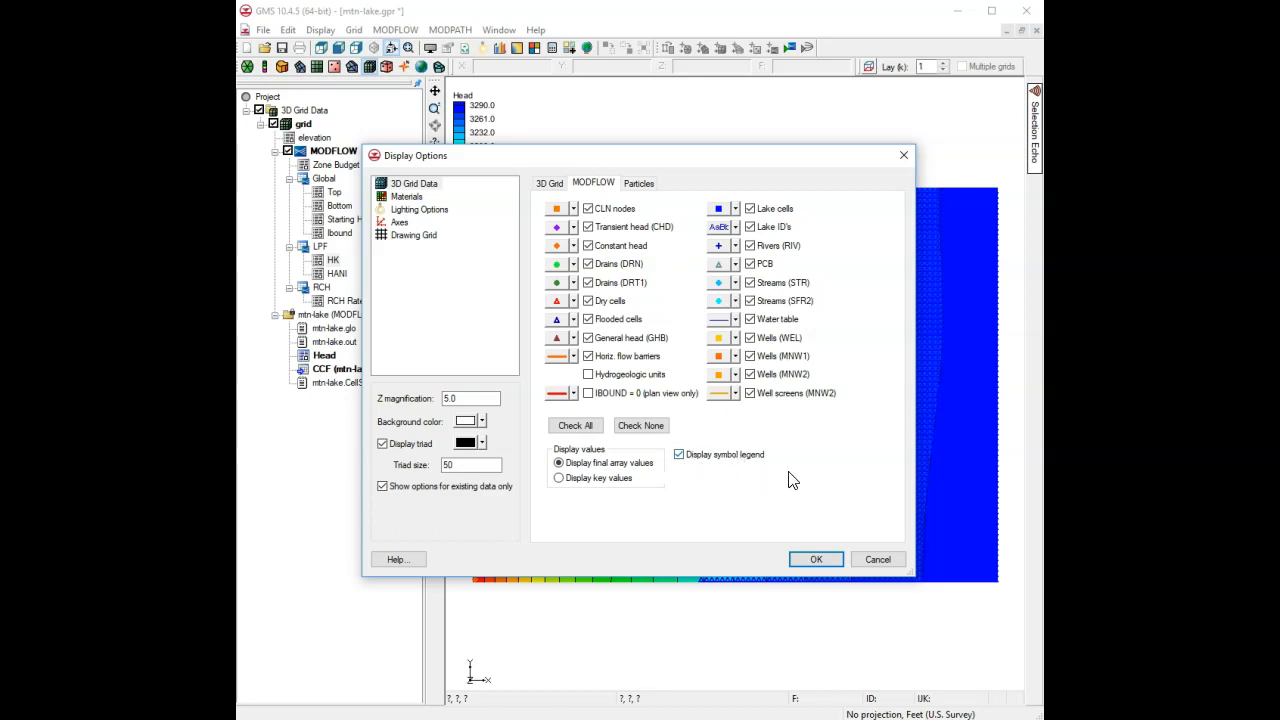
click(814, 561)
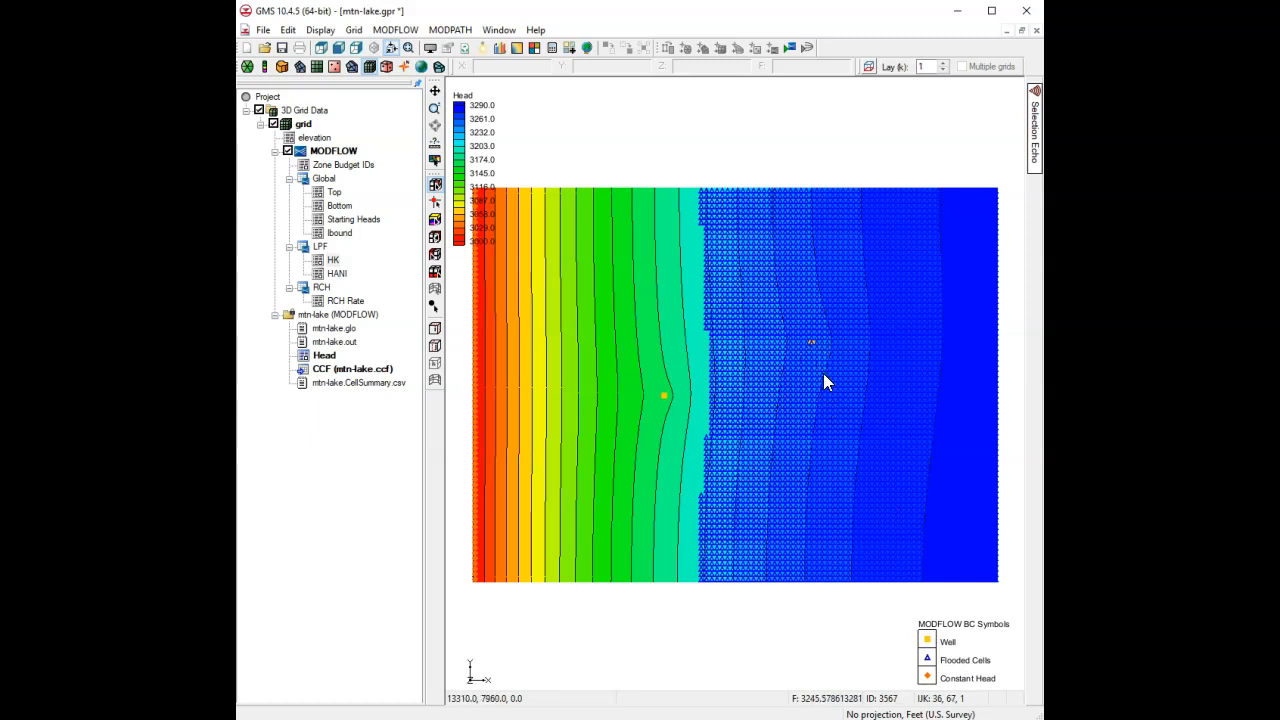
click(811, 401)
click(803, 609)
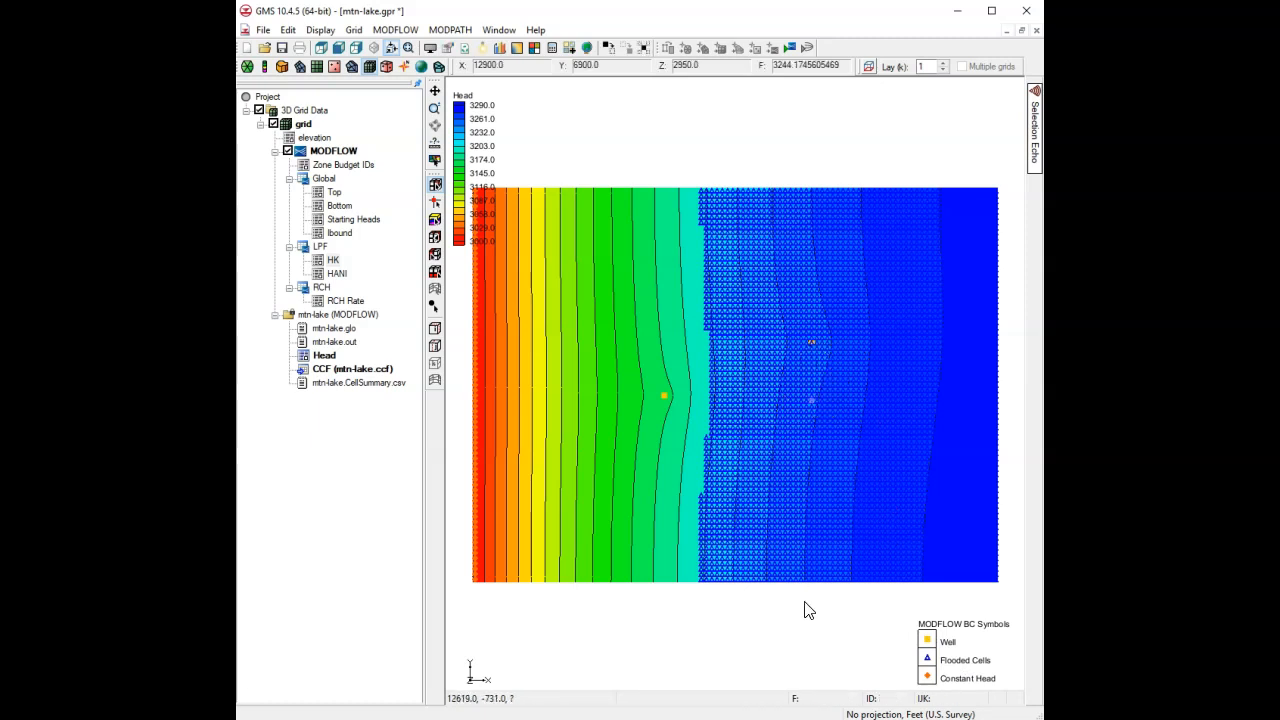
- Show the head solution in front cross-section view with the grid cell edges turned on
click(341, 48)
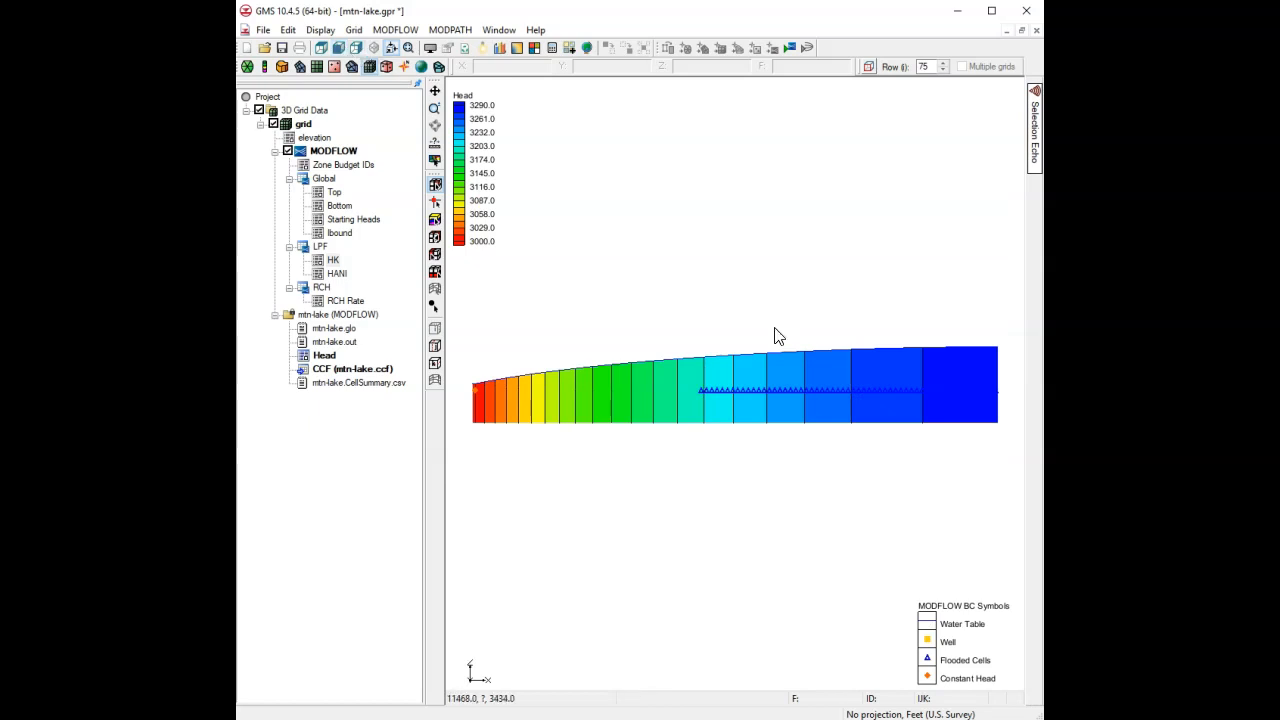
click(430, 48)
click(588, 235)
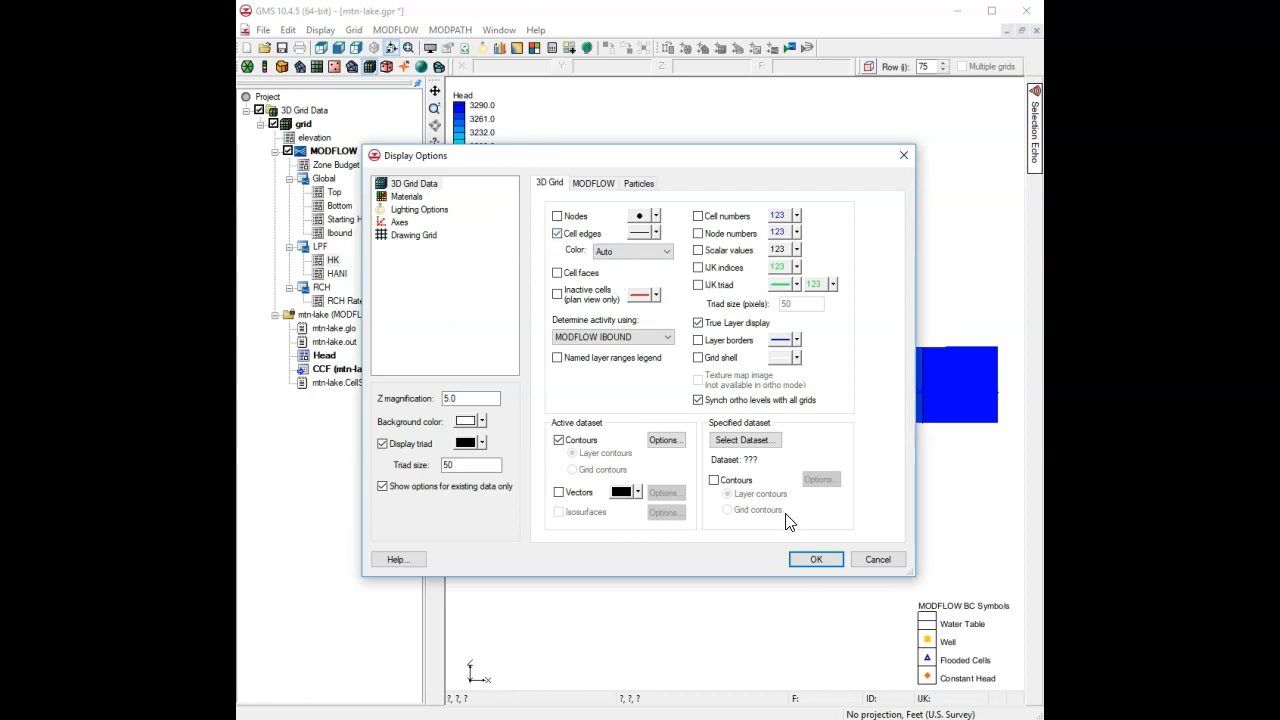
click(814, 559)
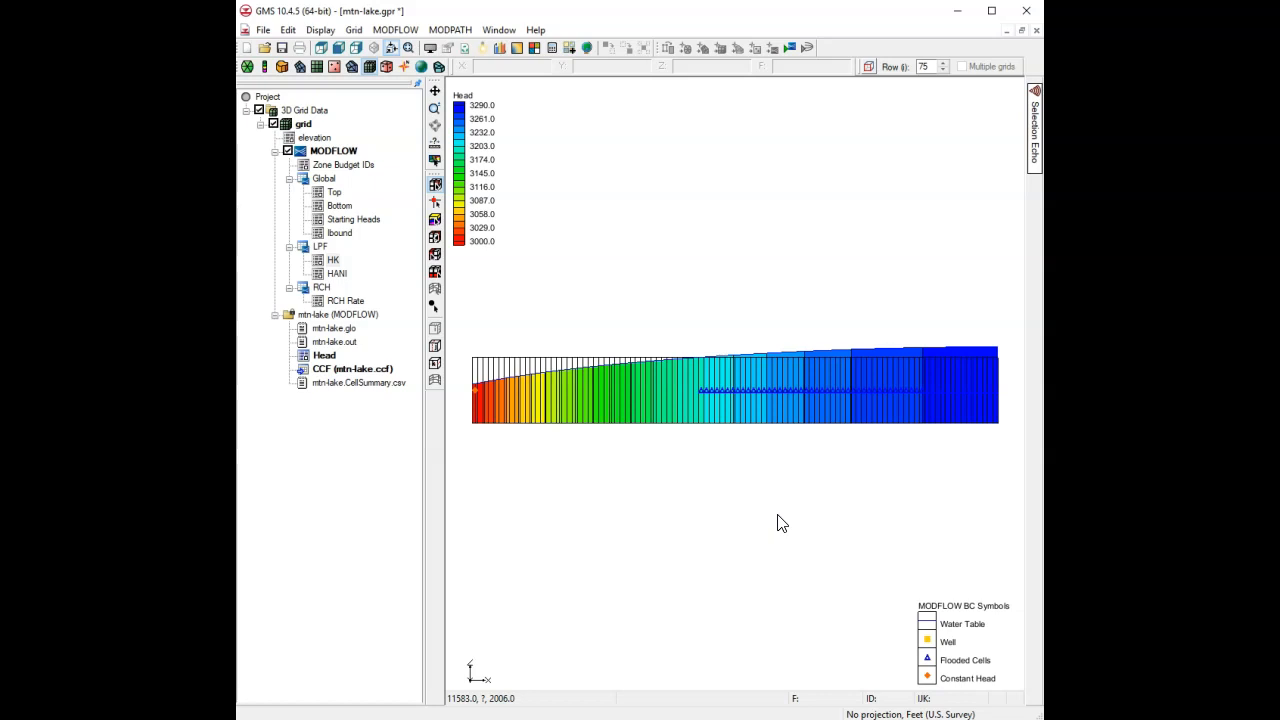
- Set the horizontal hydraulic conductivity (HK) of the whole grid to a constant 4 ft/d
double_click(331, 260)
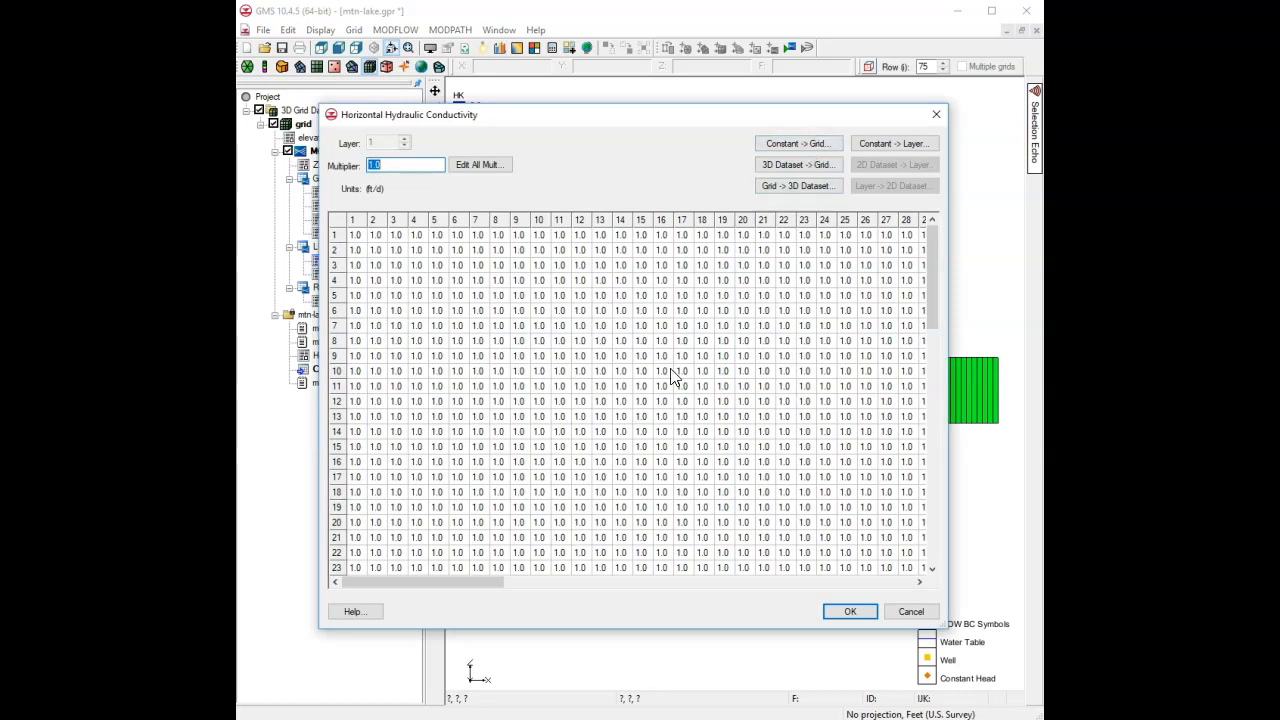
click(797, 143)
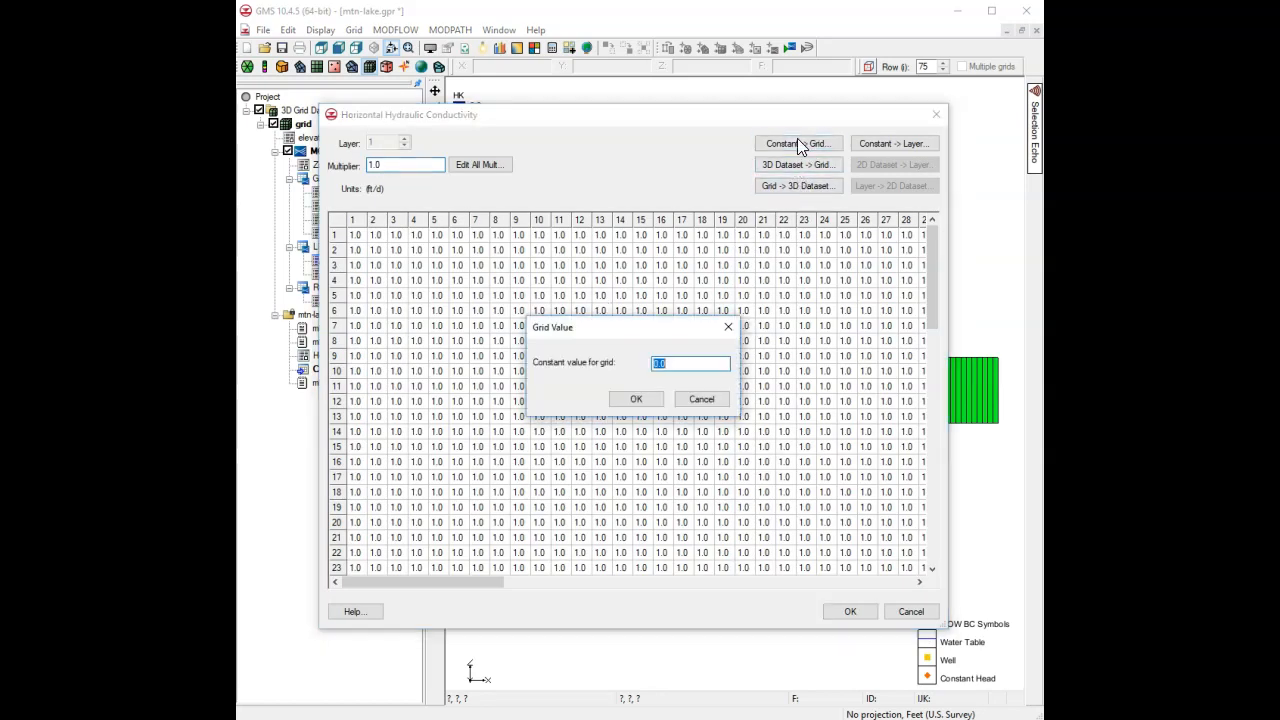
text(4)
click(635, 399)
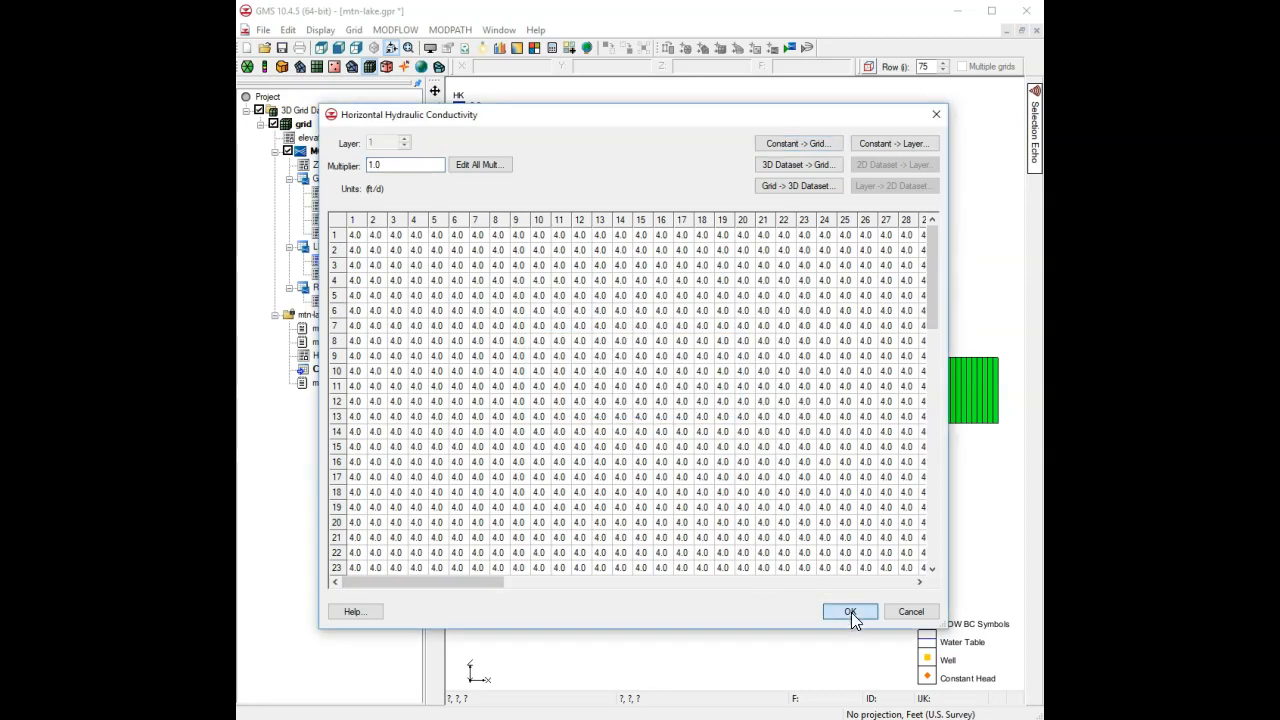
click(850, 612)
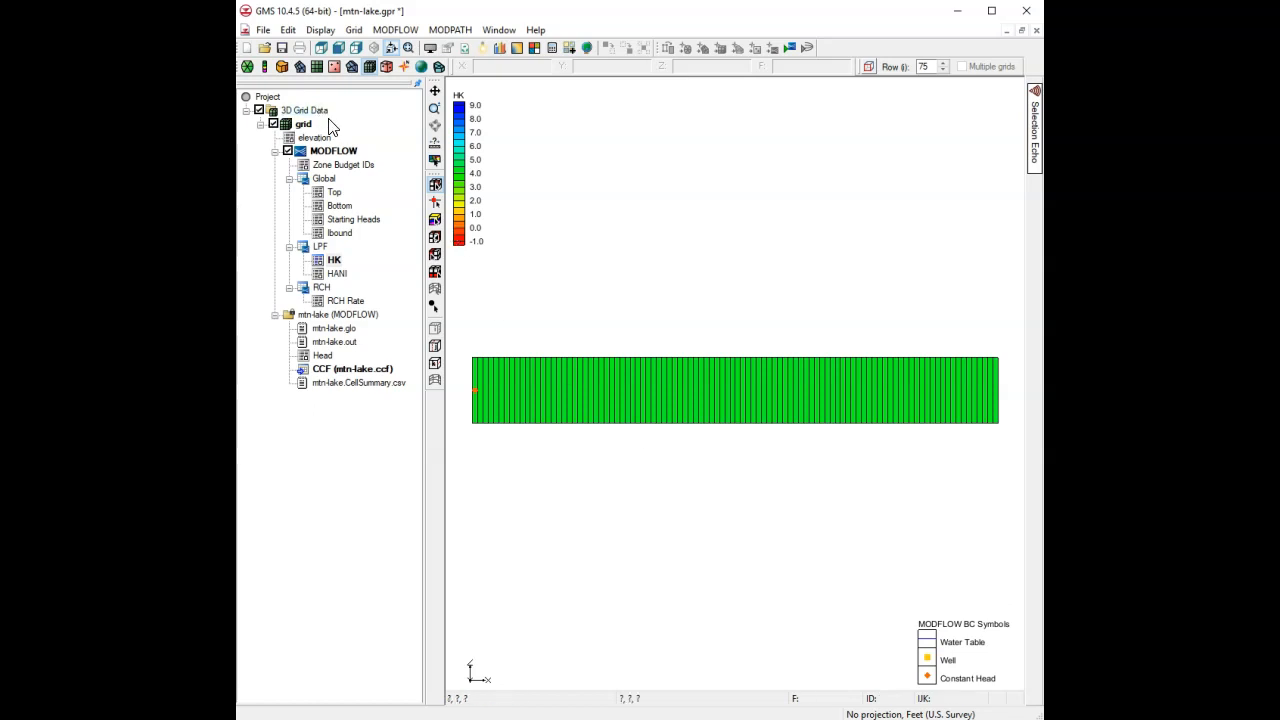
- Save the project, rerun MODFLOW with the increased hydraulic conductivity, and display the new head solution in plan view
click(283, 52)
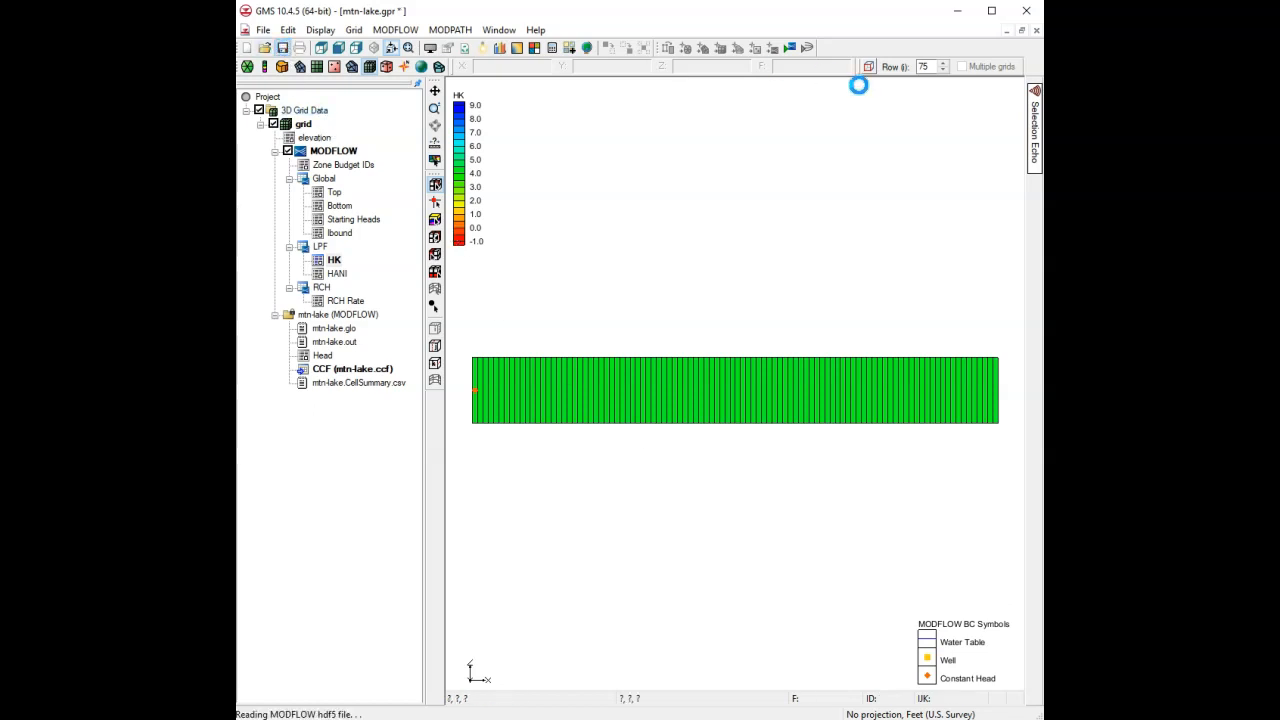
click(790, 50)
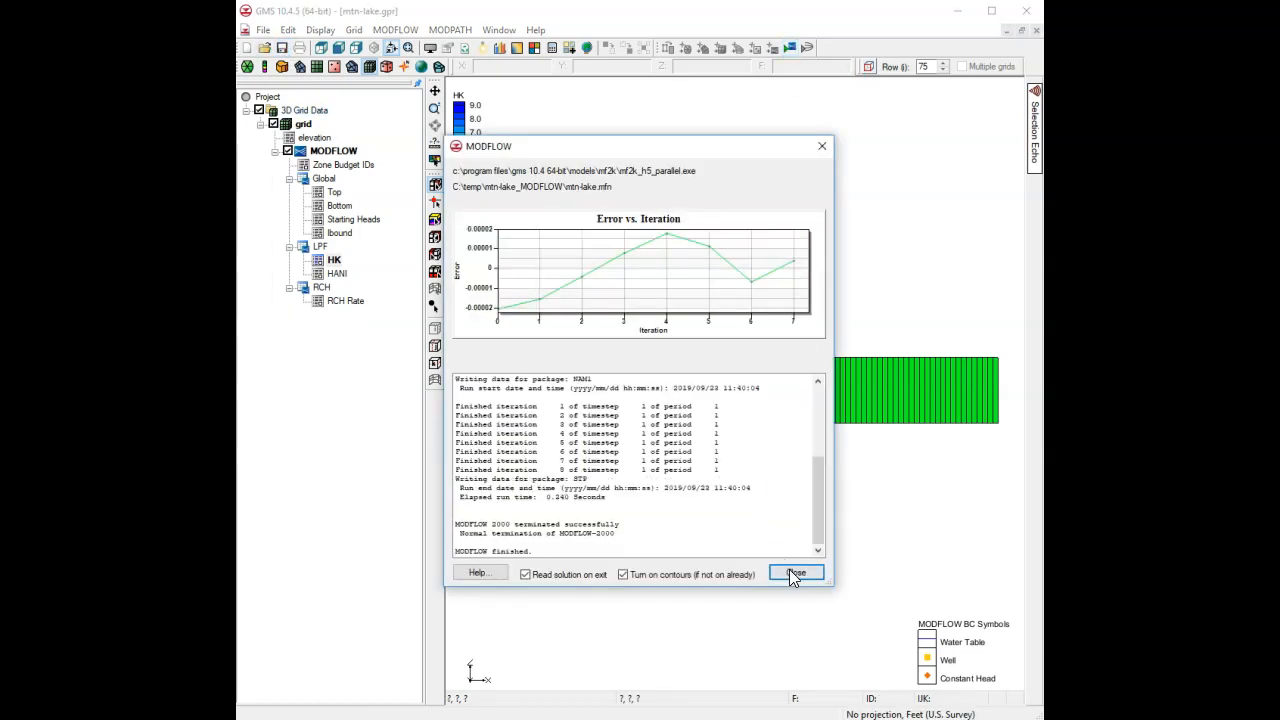
click(792, 573)
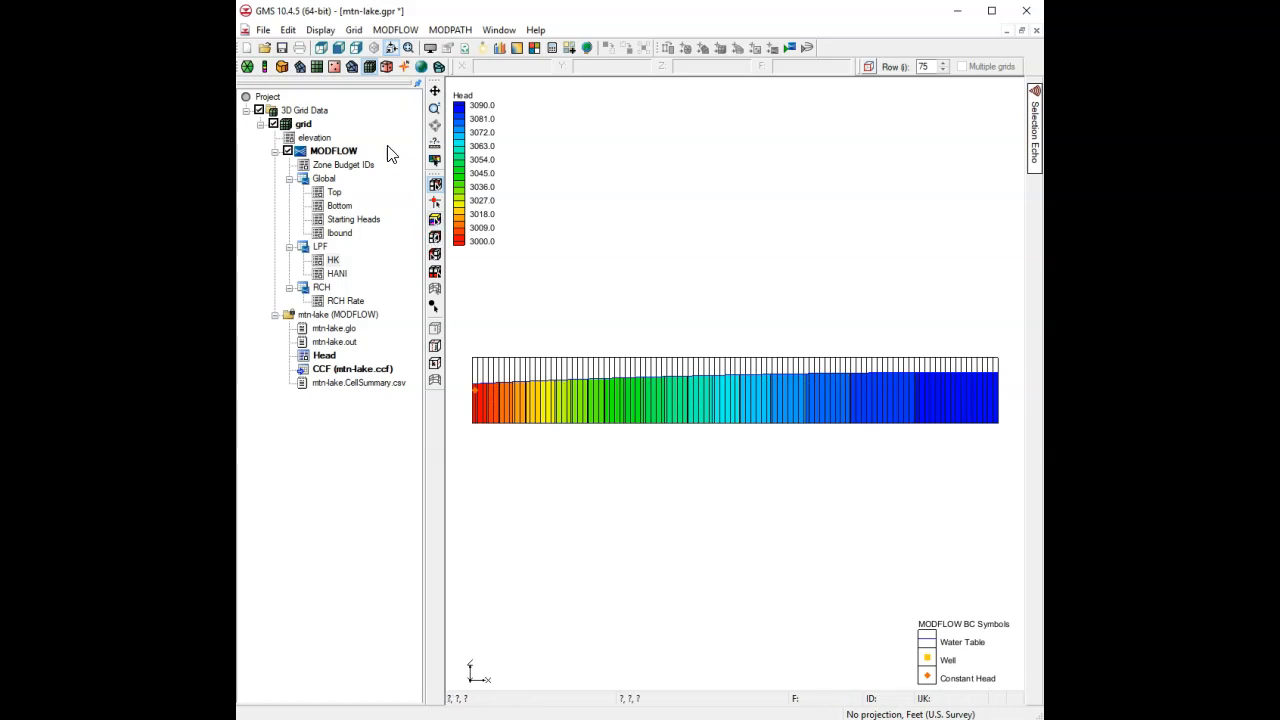
click(321, 47)
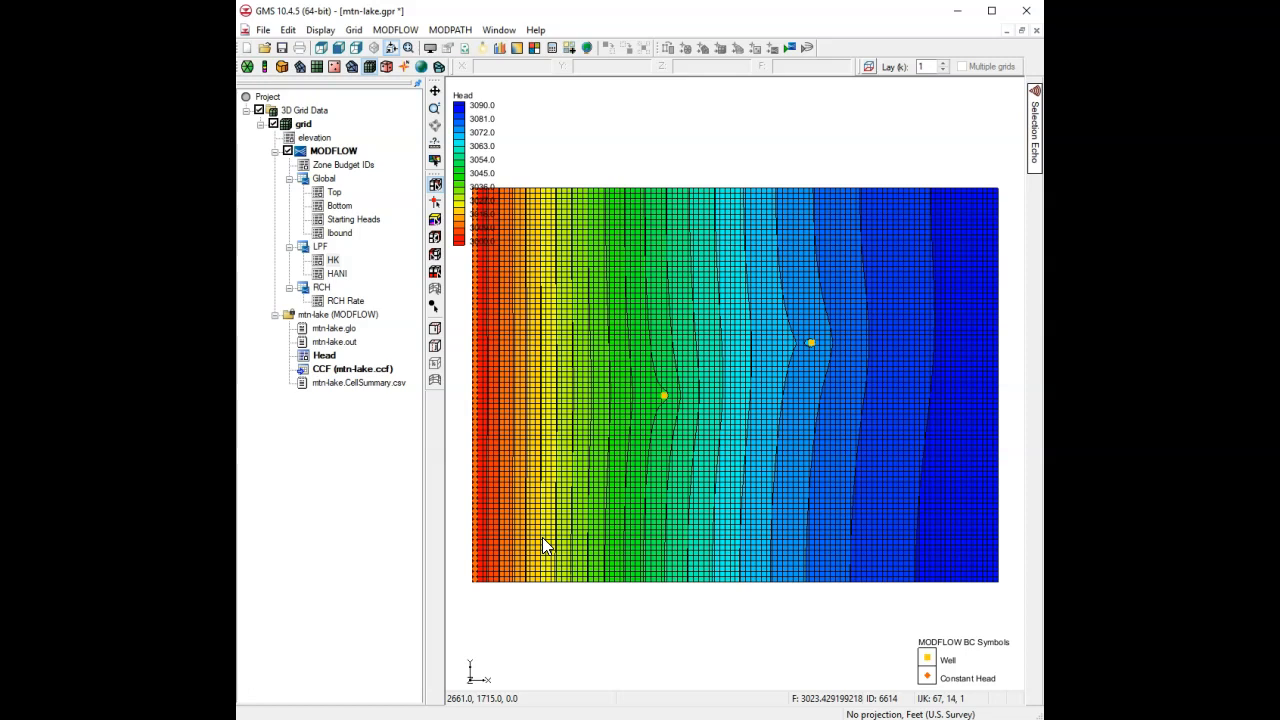
- Change the horizontal hydraulic conductivity (HK) of the whole grid to a constant 2 ft/d
double_click(331, 268)
click(792, 142)
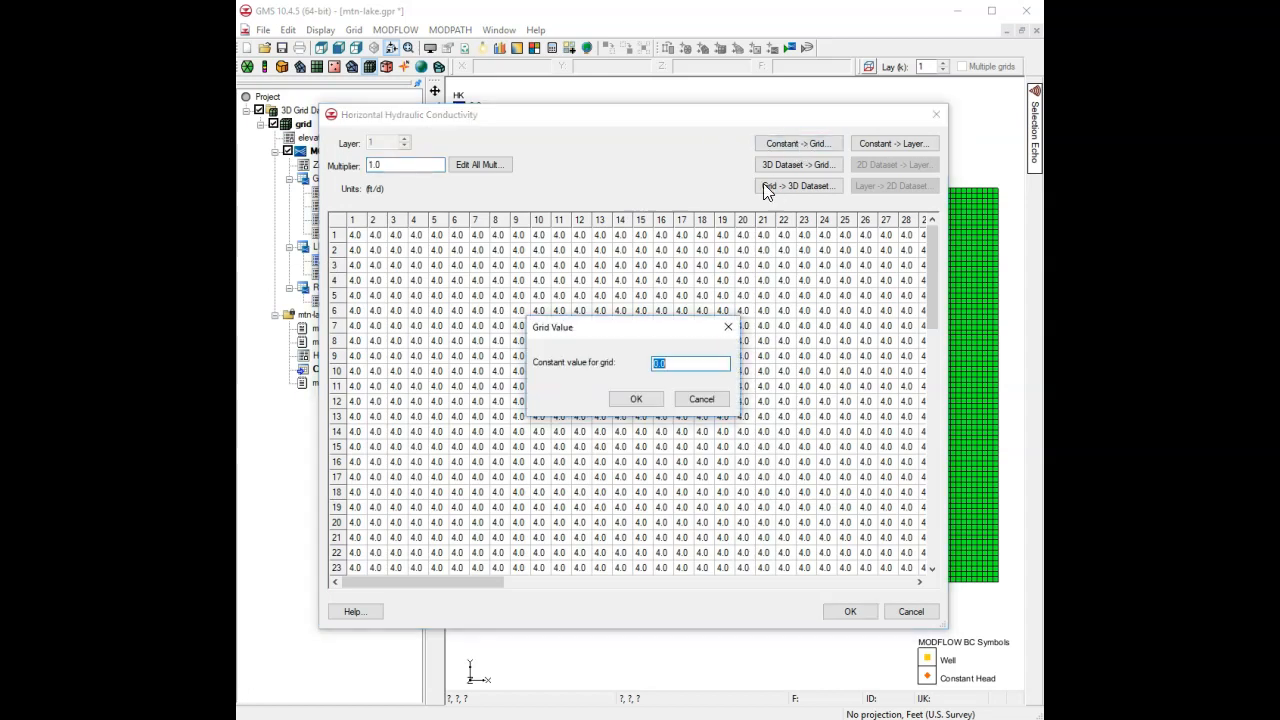
click(636, 399)
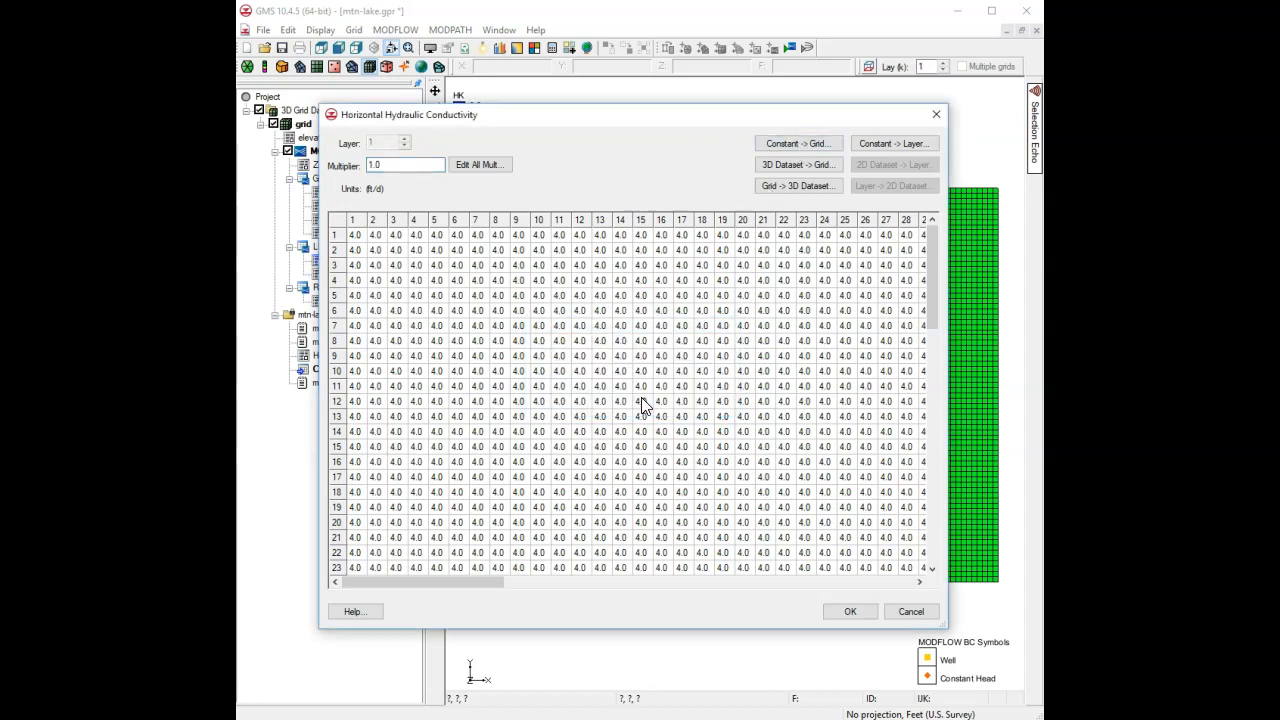
click(846, 608)
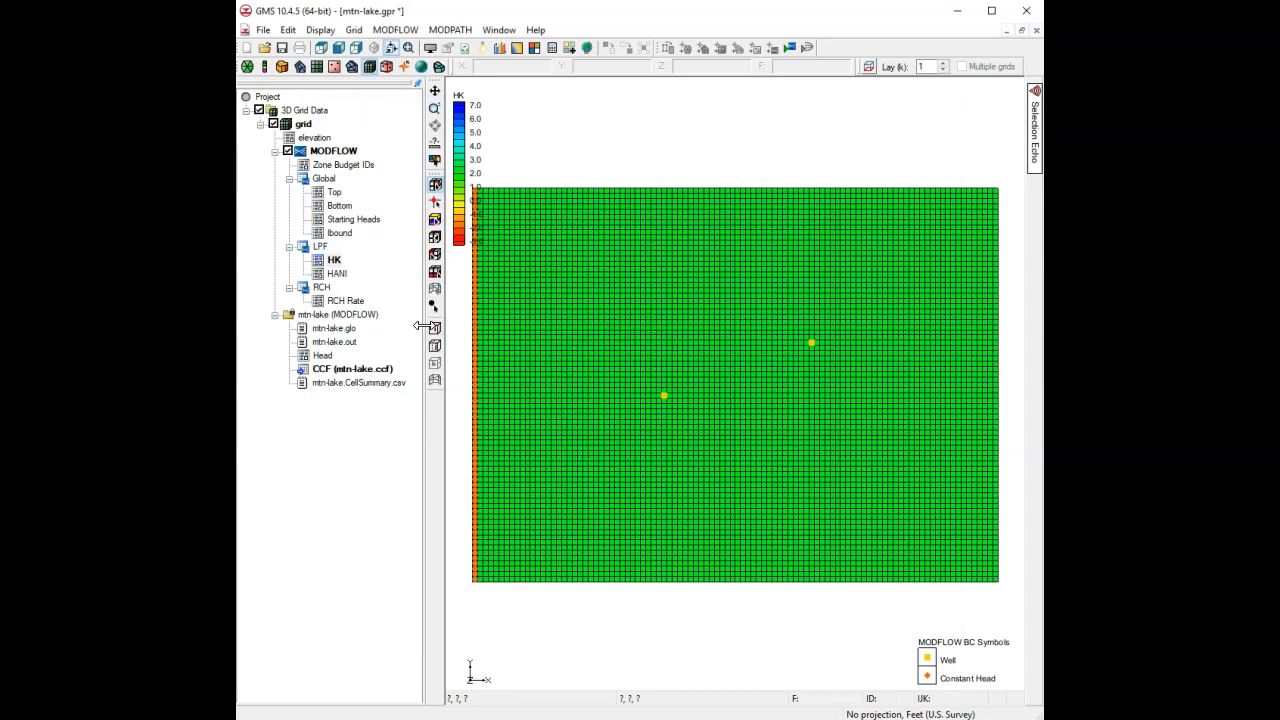
- Set the recharge rate (RCH Rate) of the whole grid to a constant 0.0003 ft/d in the MODFLOW Recharge Package
click(339, 302)
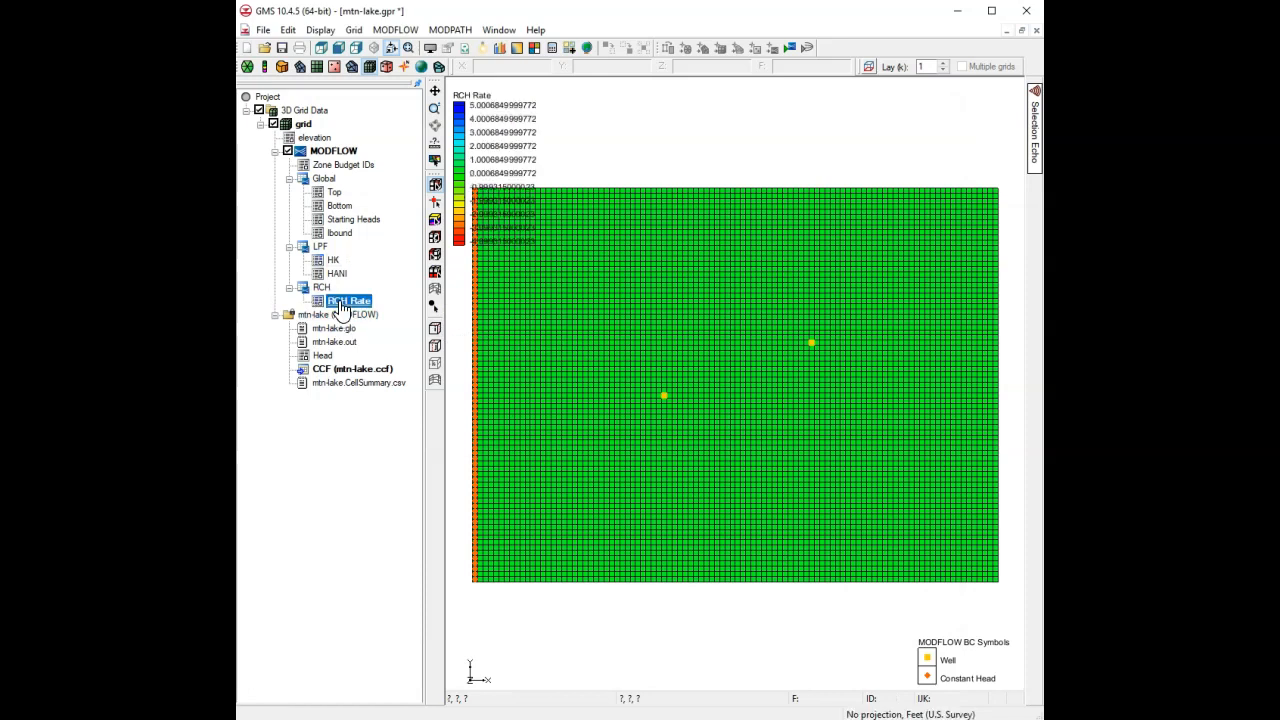
double_click(342, 303)
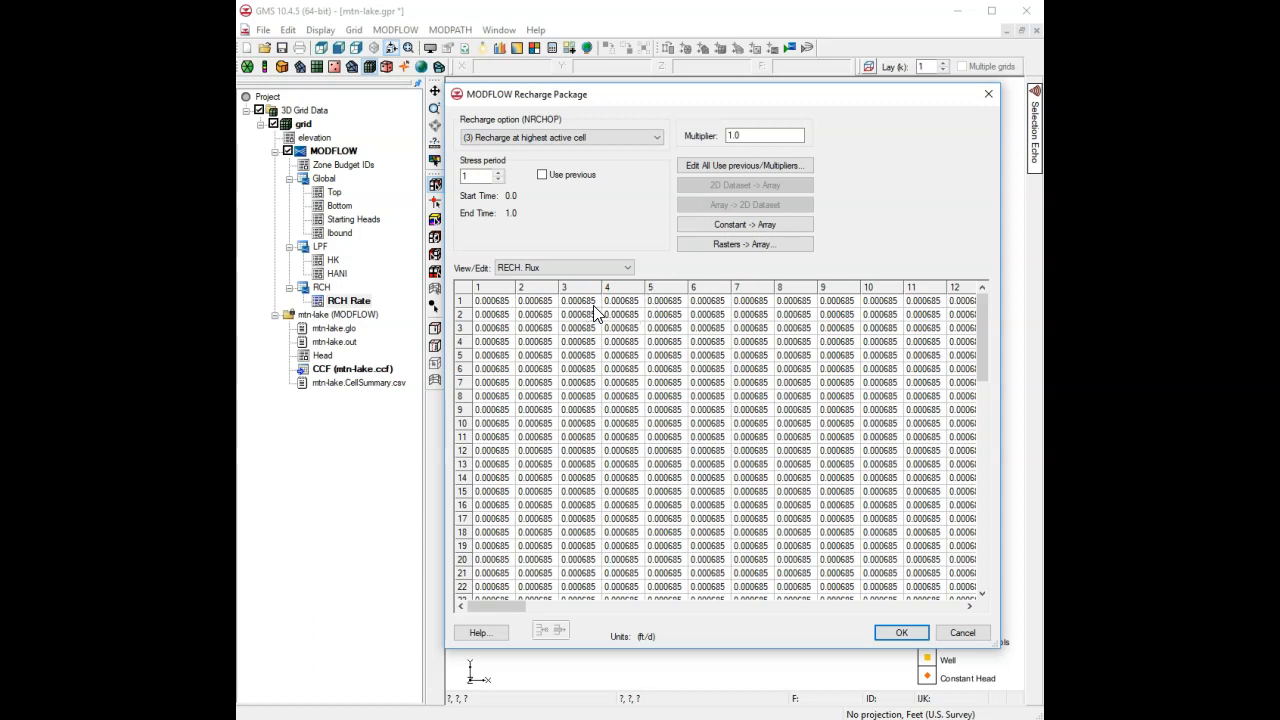
click(745, 229)
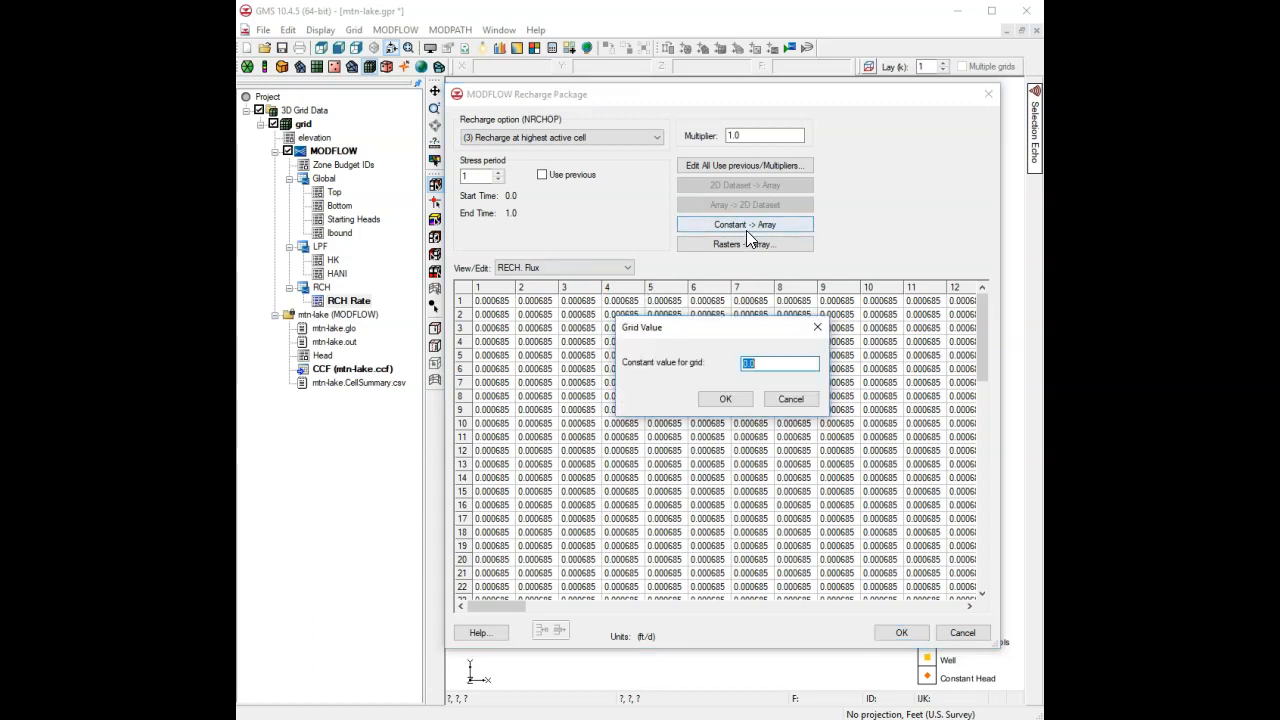
text(0.003)
click(734, 401)
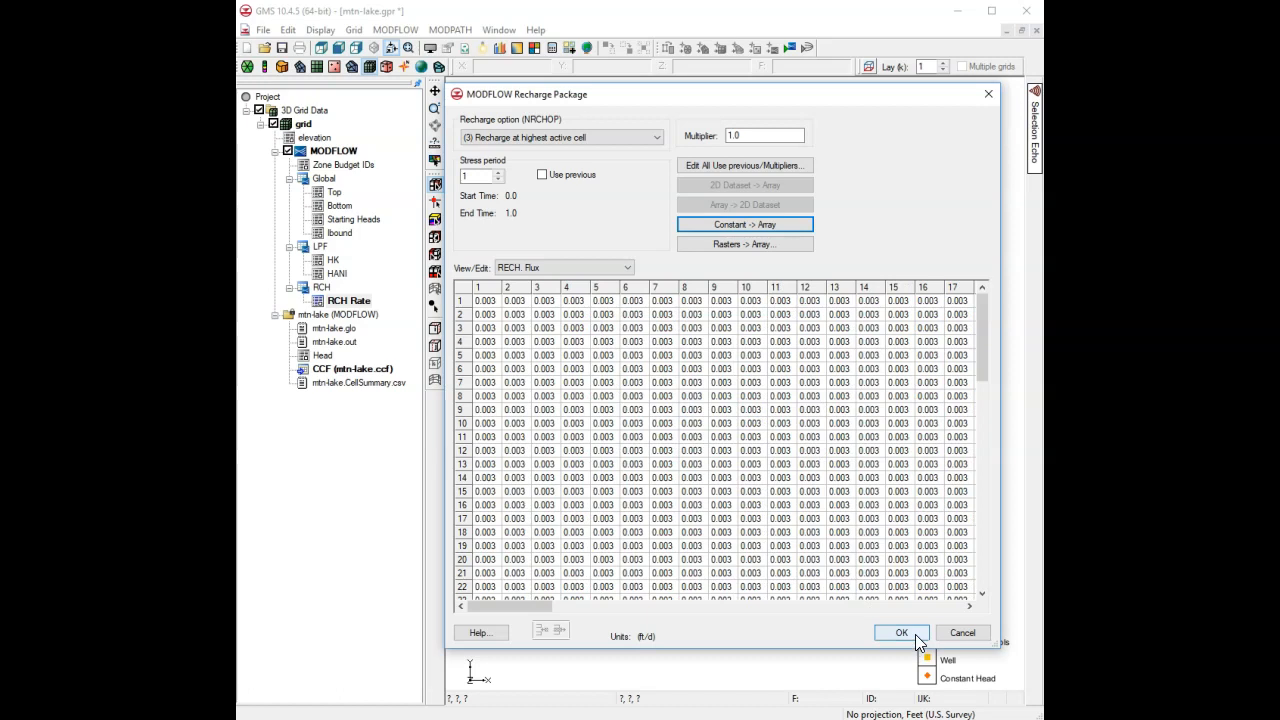
click(768, 224)
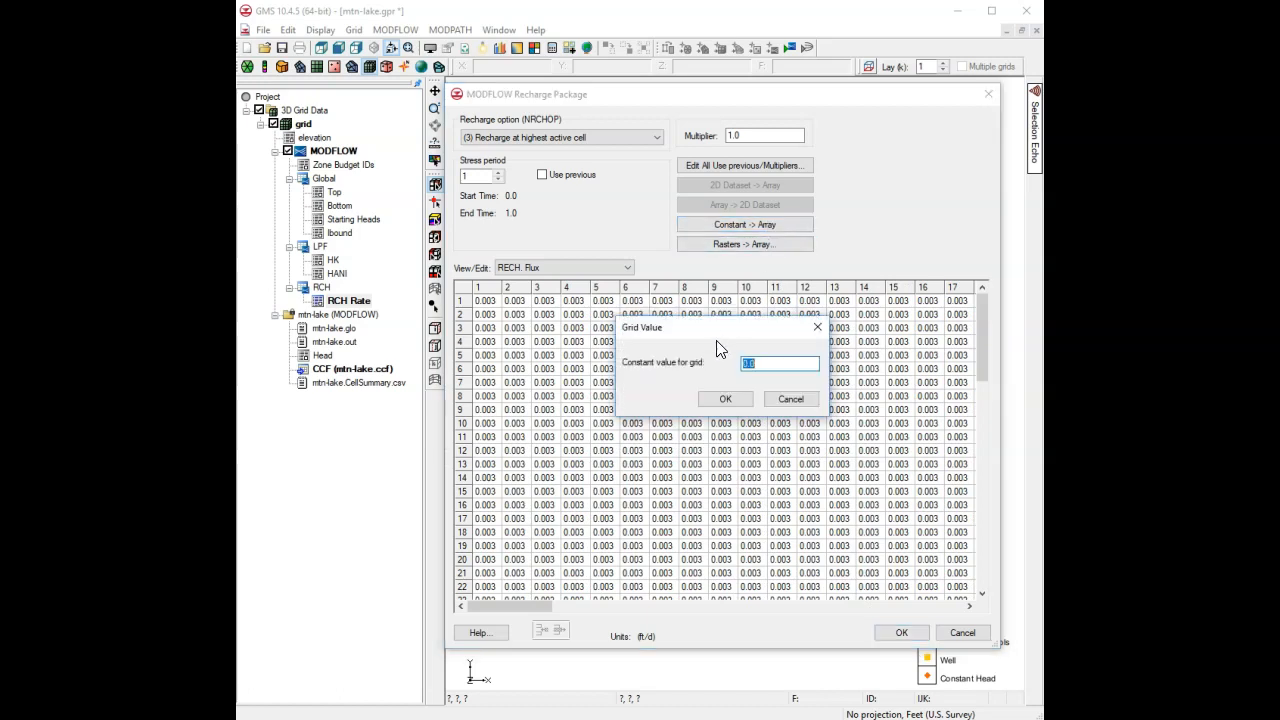
text(0.0003)
click(713, 403)
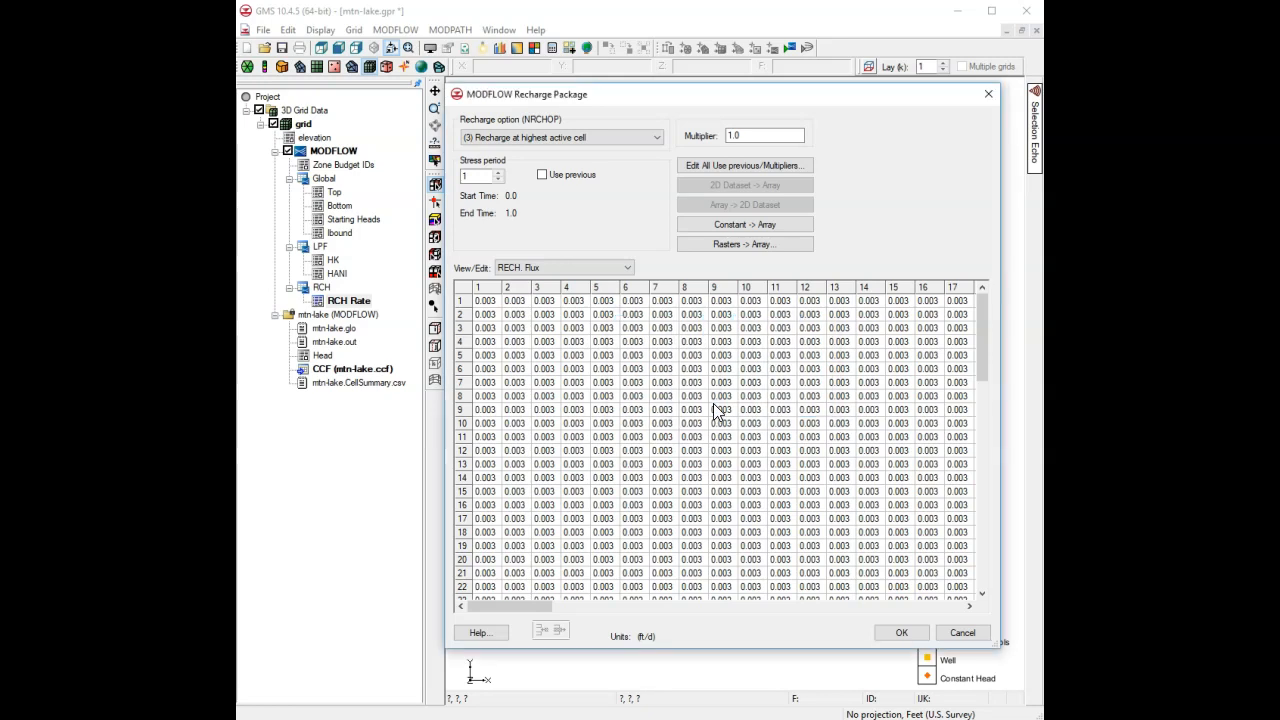
click(903, 633)
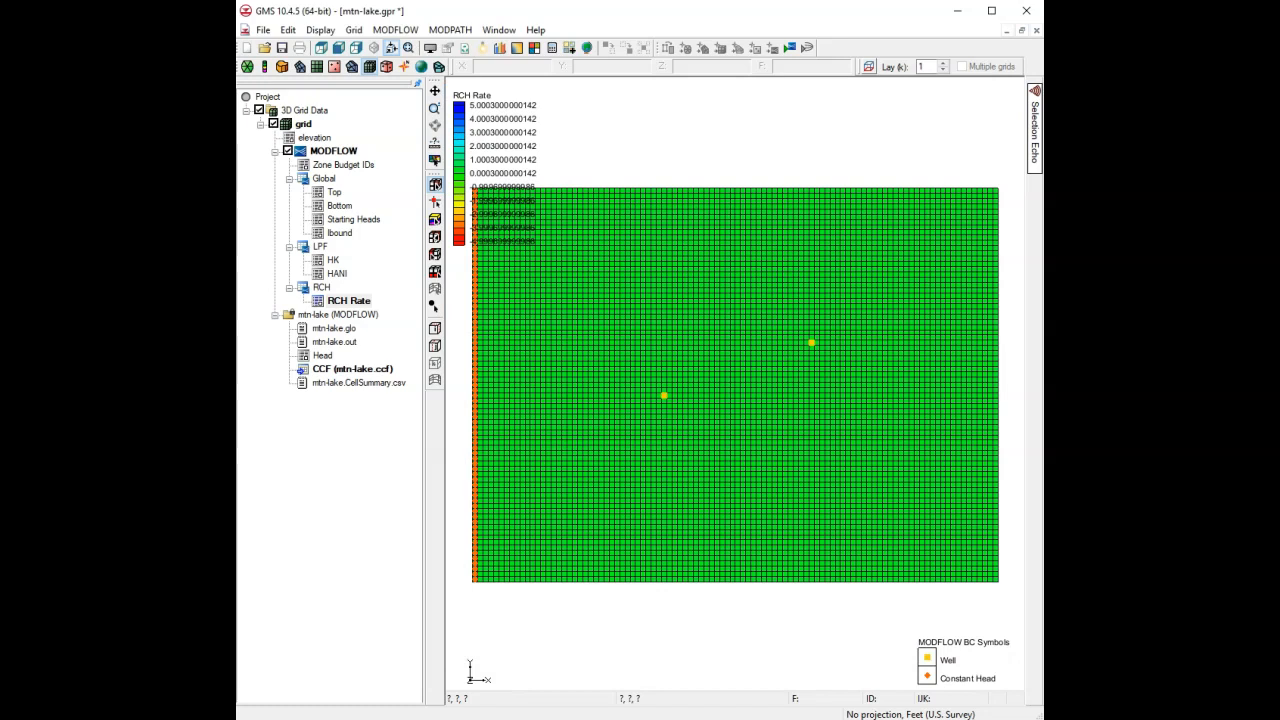
- Save the project, rerun MODFLOW with the reduced recharge, and show the new head contours without grid cell edges
click(282, 47)
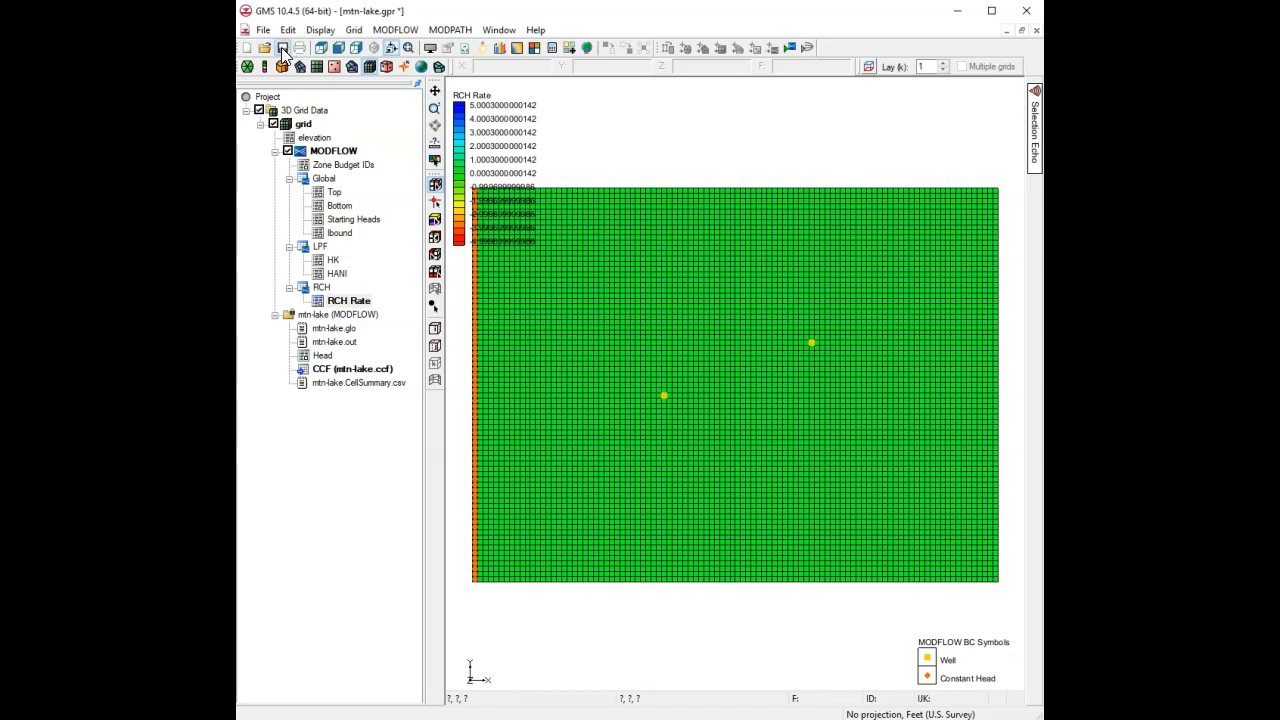
click(790, 48)
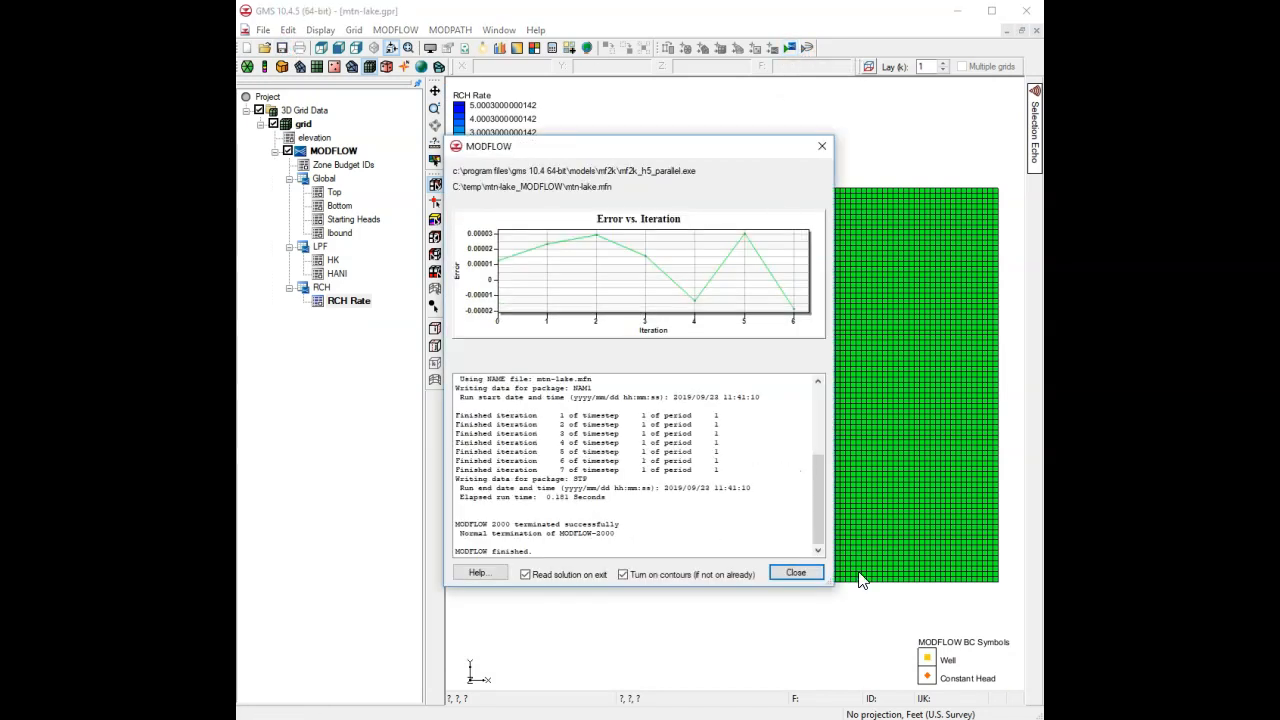
click(795, 573)
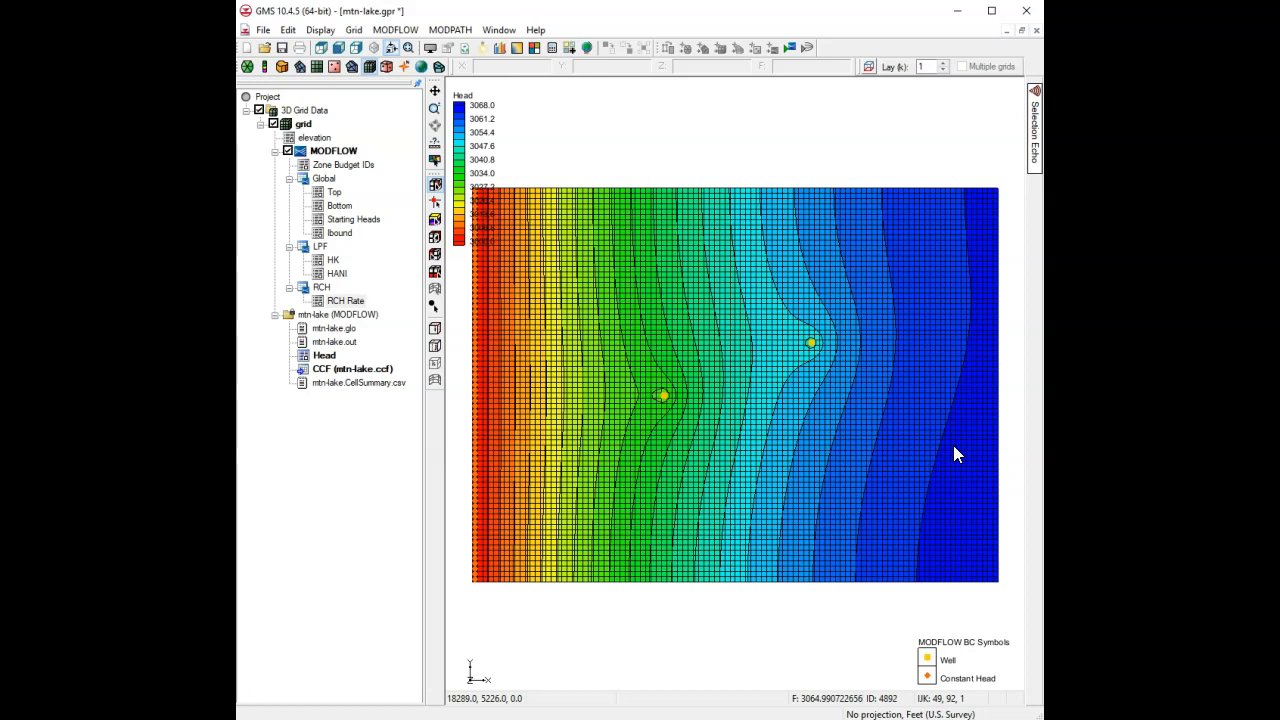
click(430, 47)
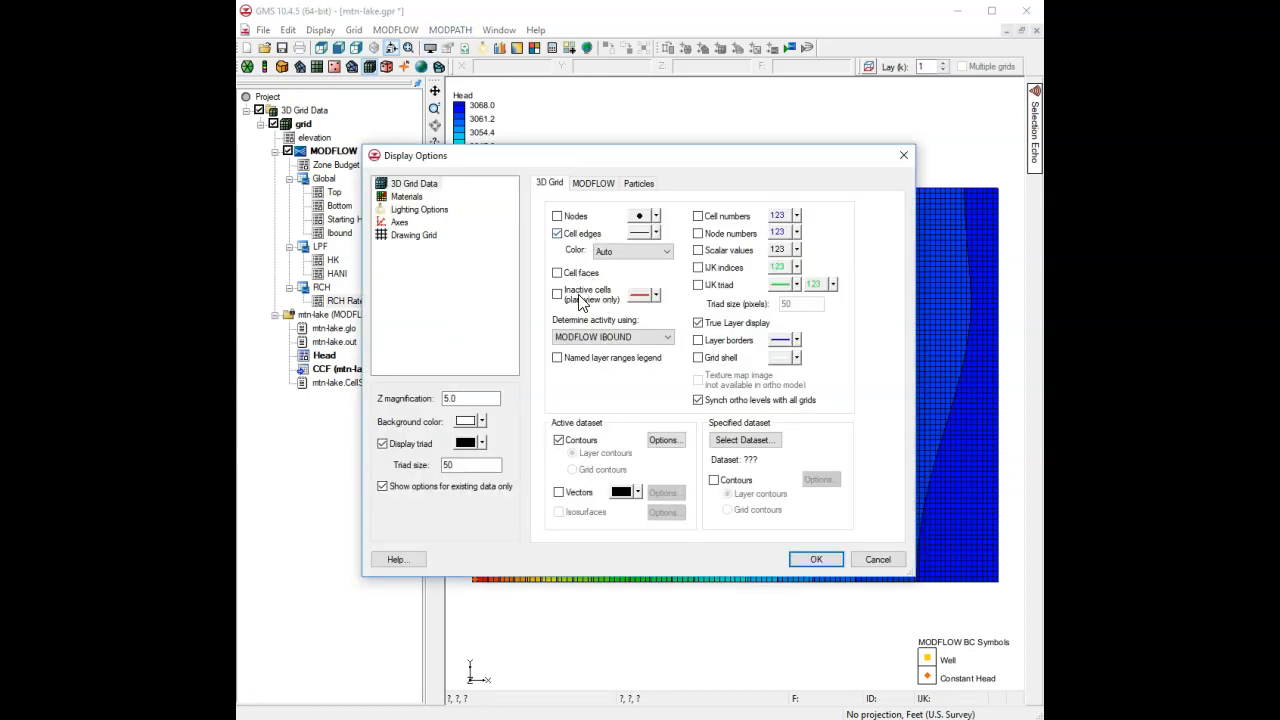
click(818, 559)
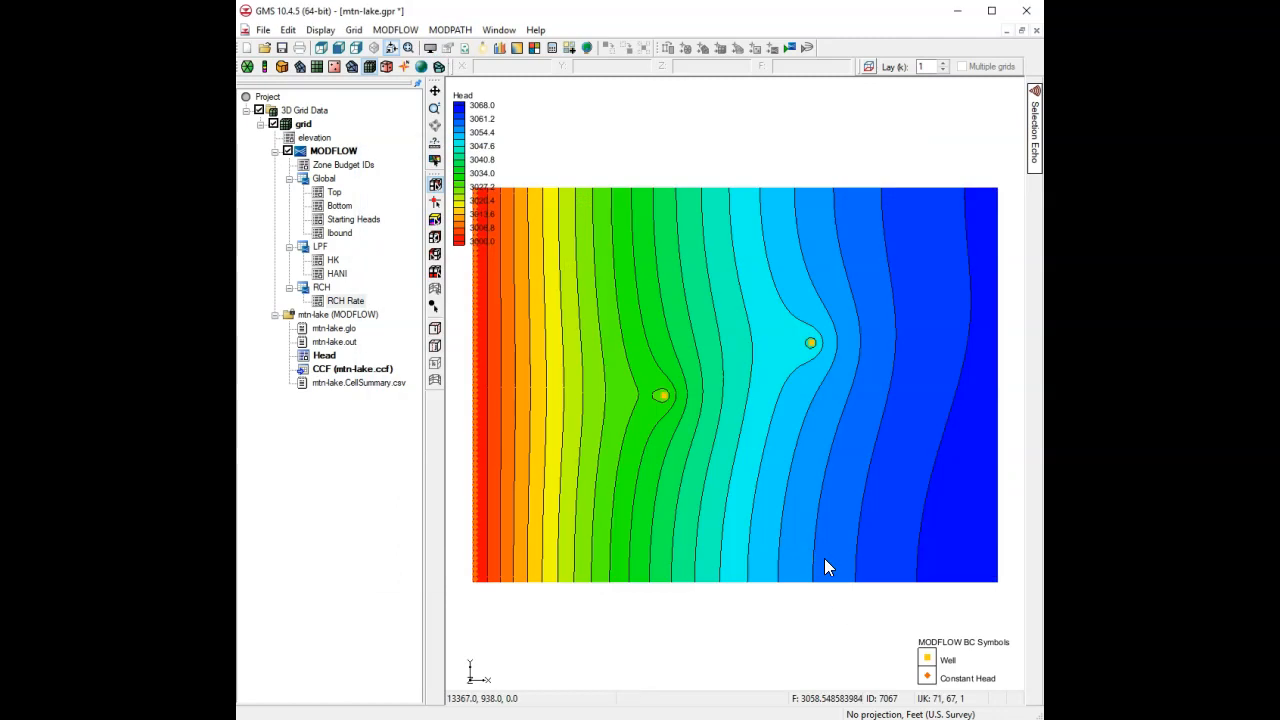